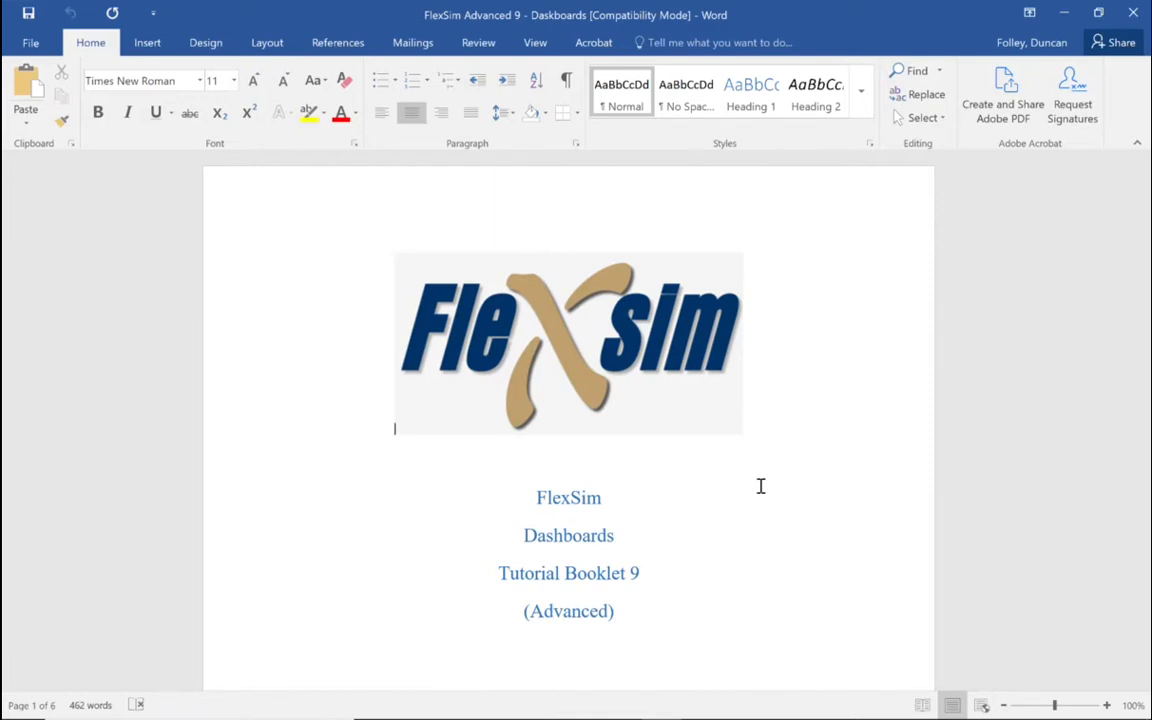
Step: Read through the FlexSim dashboards tutorial booklet, covering the scenario, model layout, object settings, dashboard chart instructions and the finished example
scroll(760, 486, "down", 15)
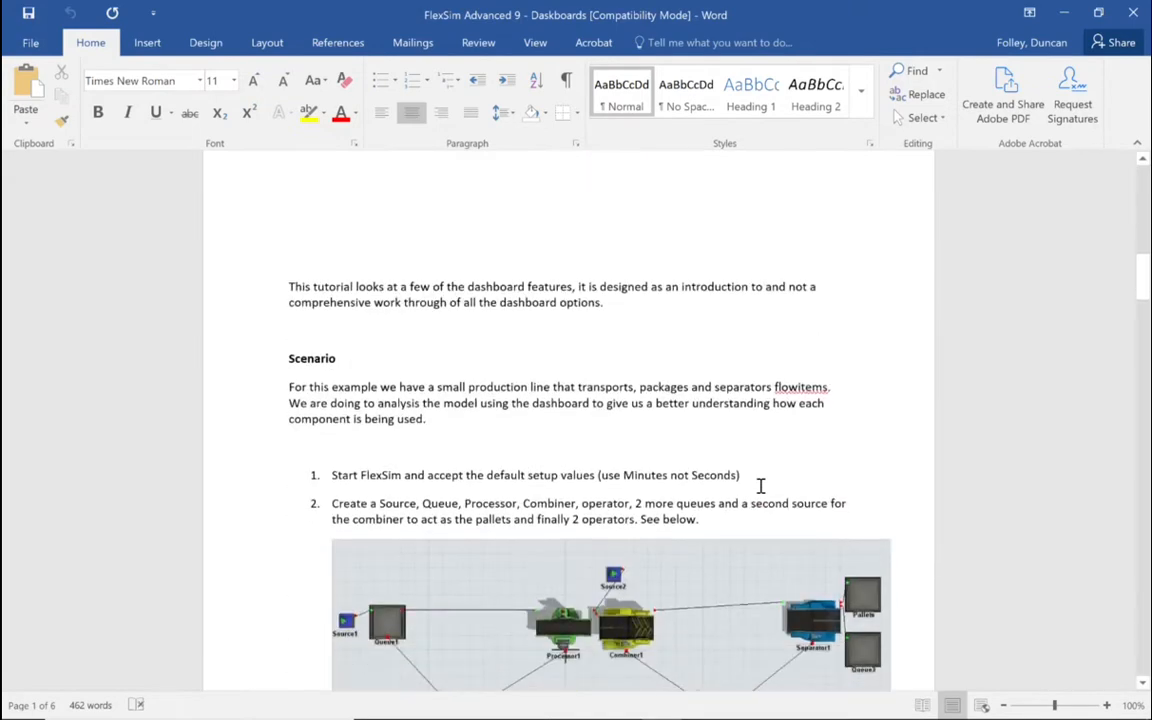
scroll(760, 486, "down", 3)
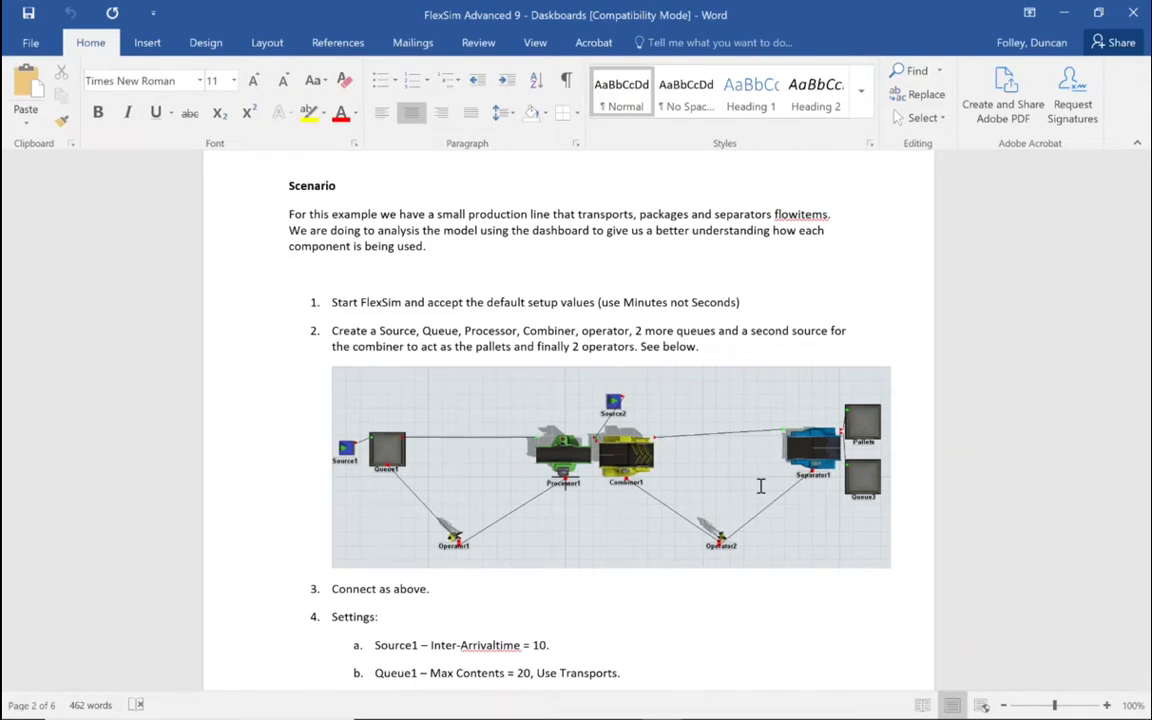
scroll(760, 486, "down", 5)
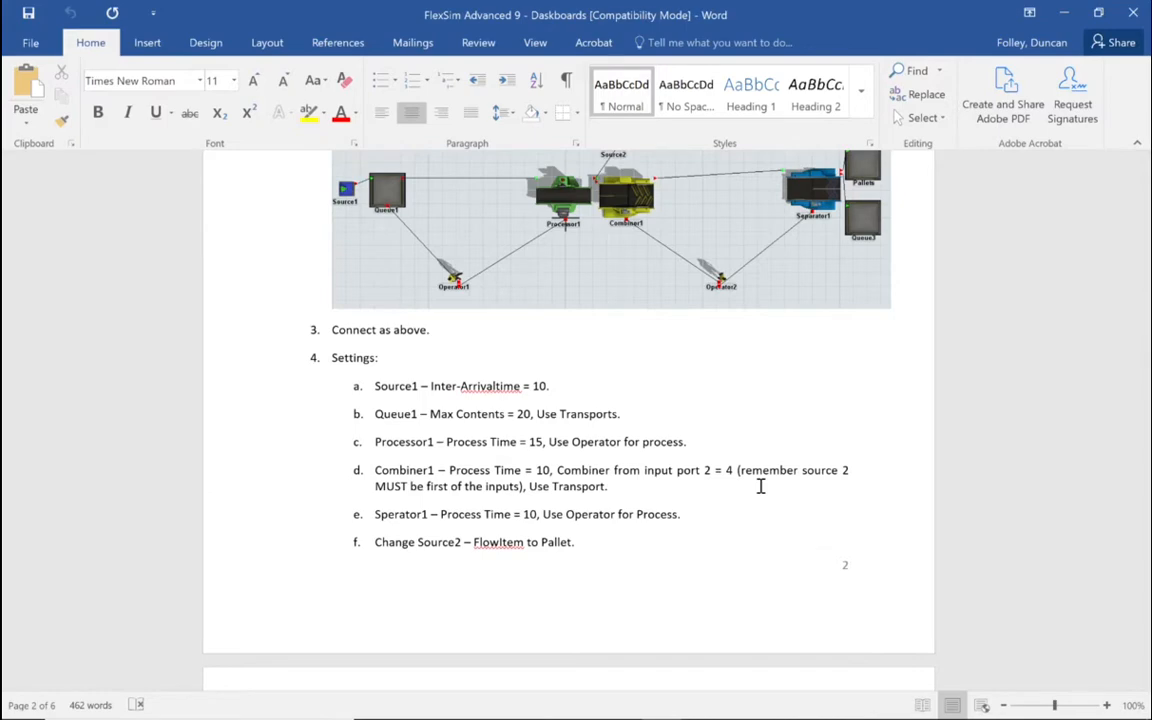
scroll(760, 486, "down", 10)
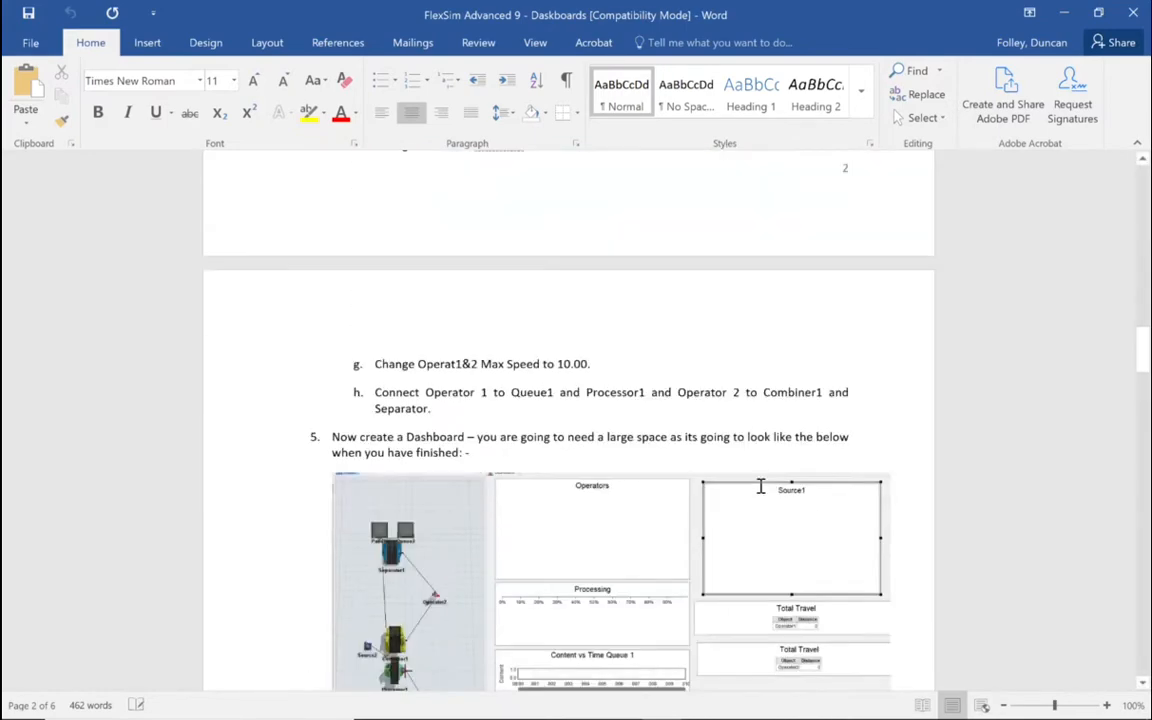
scroll(760, 486, "down", 2)
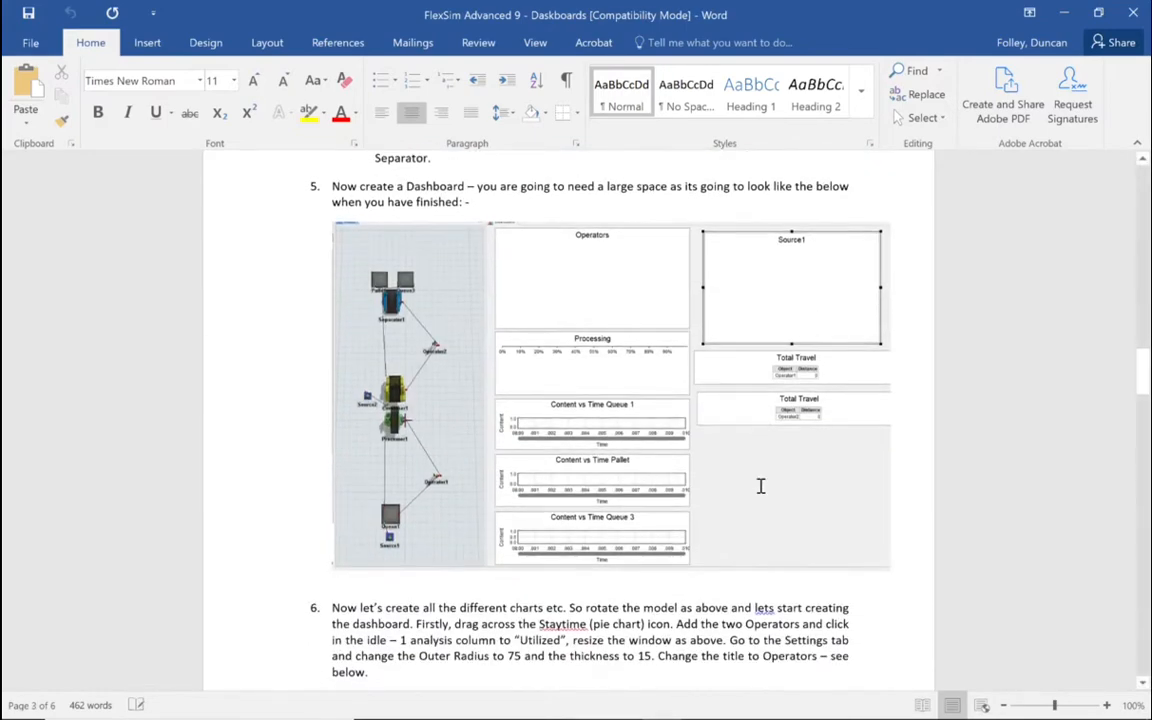
scroll(760, 486, "up", 1)
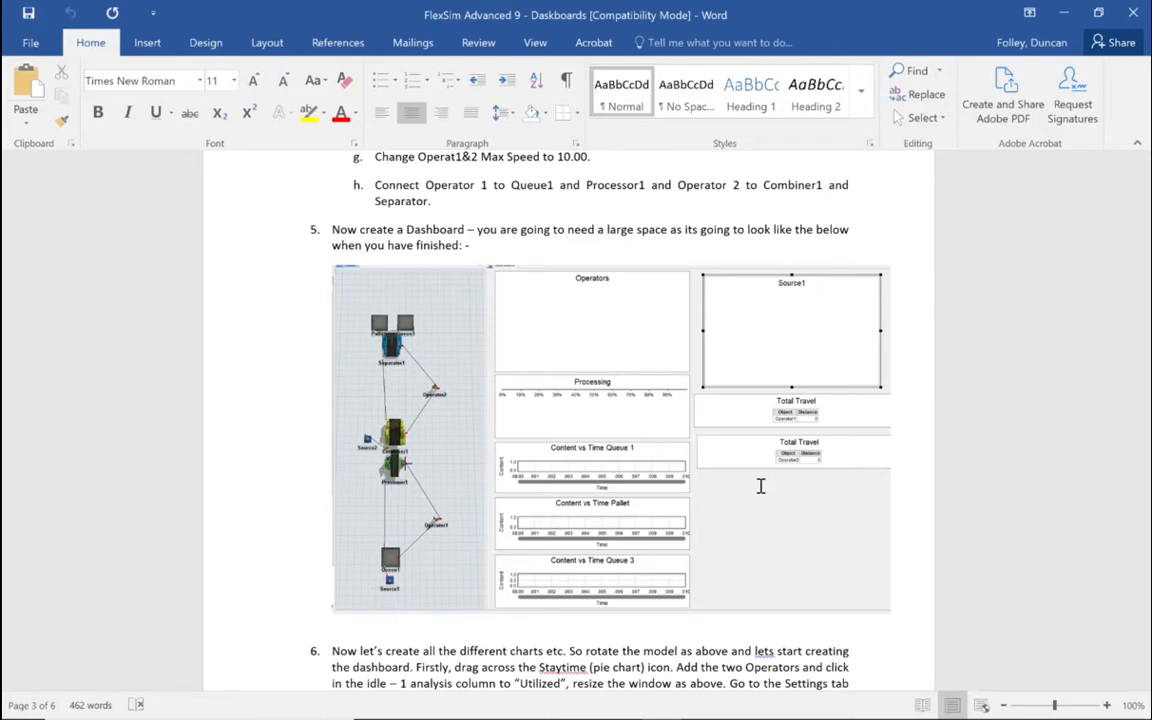
scroll(760, 485, "down", 15)
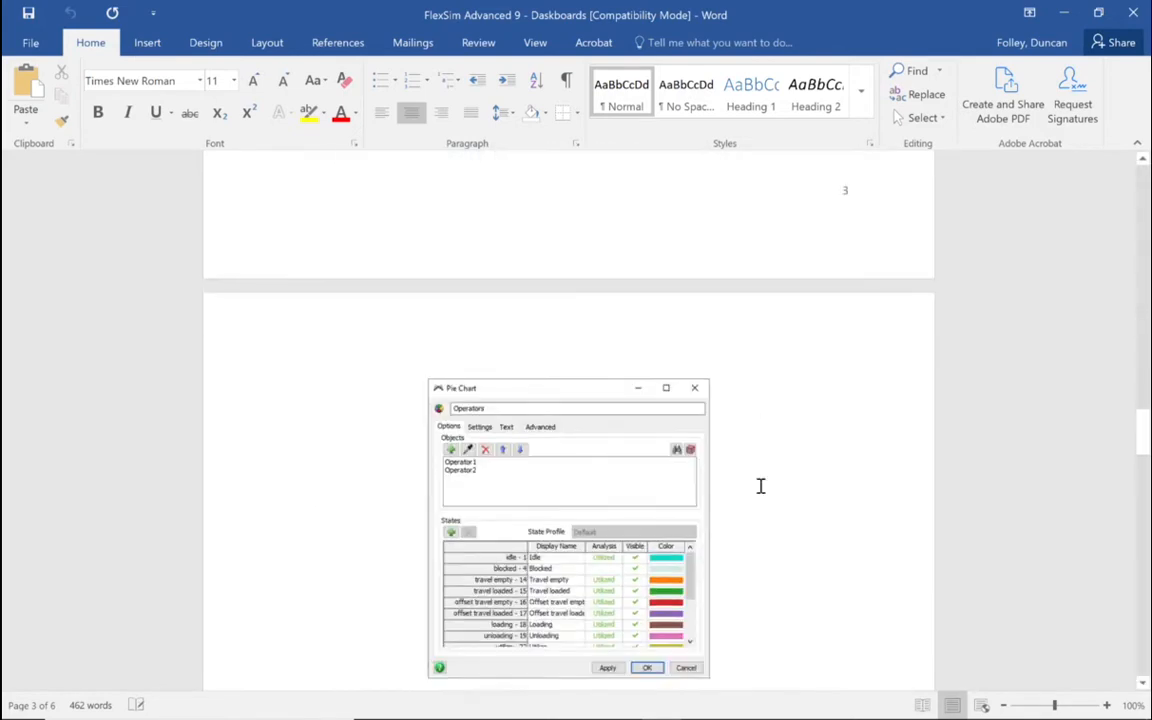
scroll(760, 485, "down", 2)
scroll(760, 485, "down", 7)
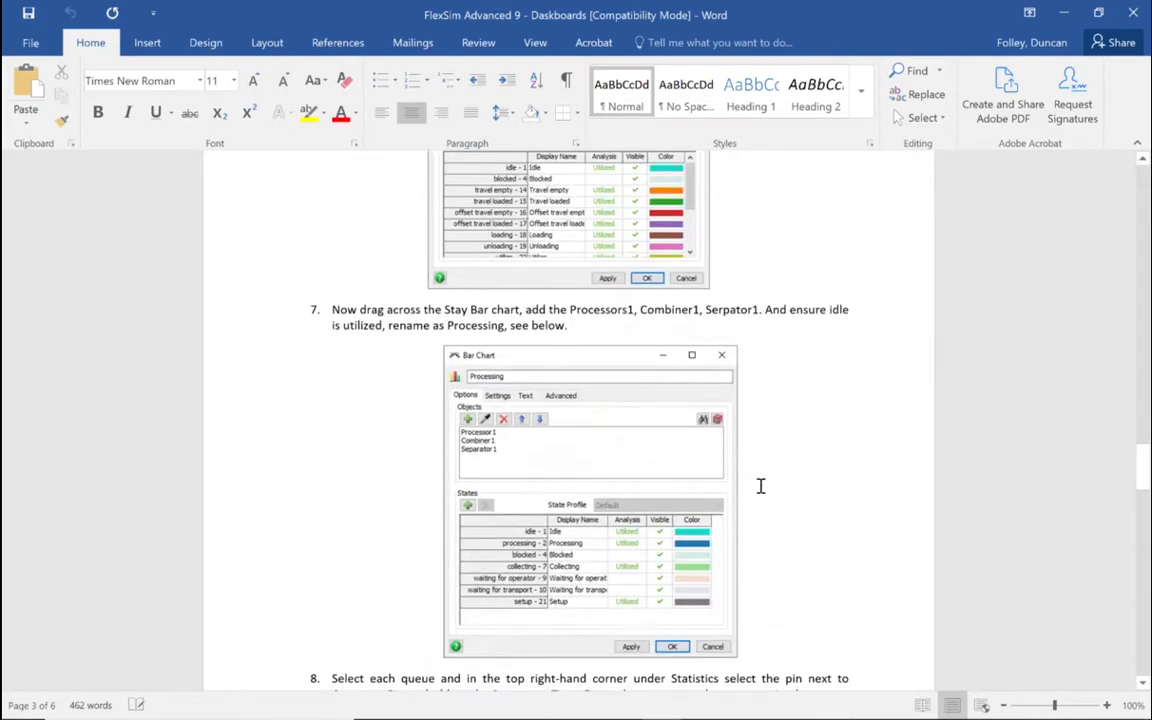
scroll(760, 485, "up", 4)
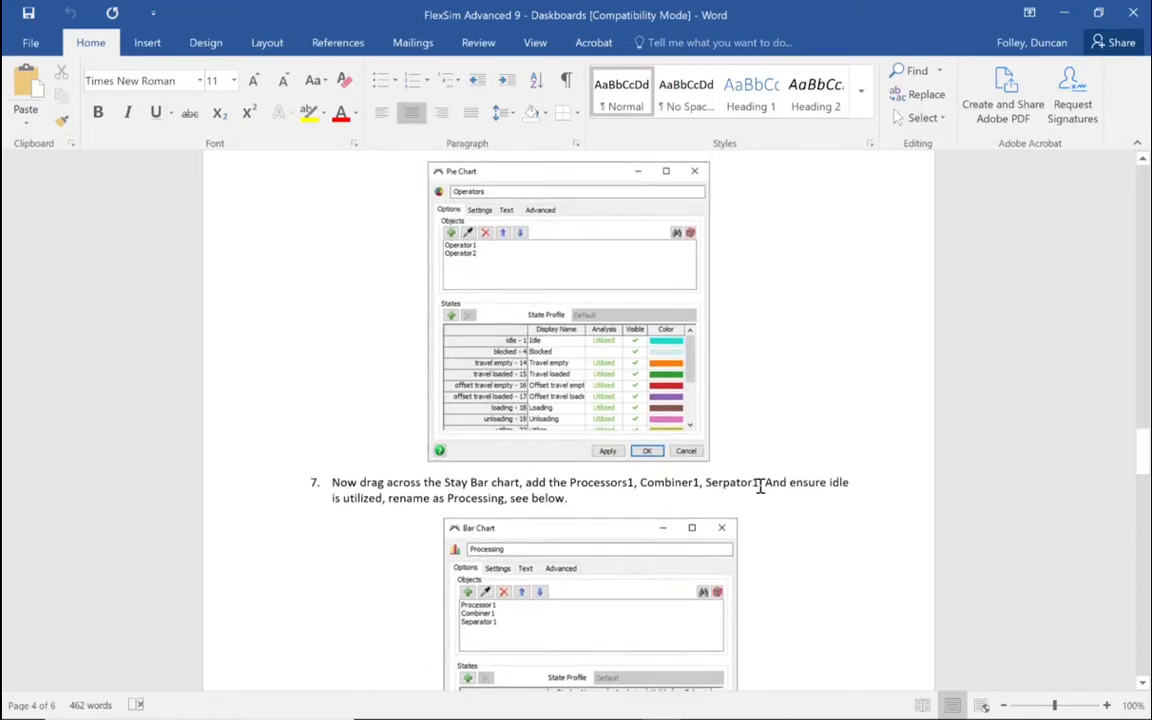
scroll(760, 485, "down", 20)
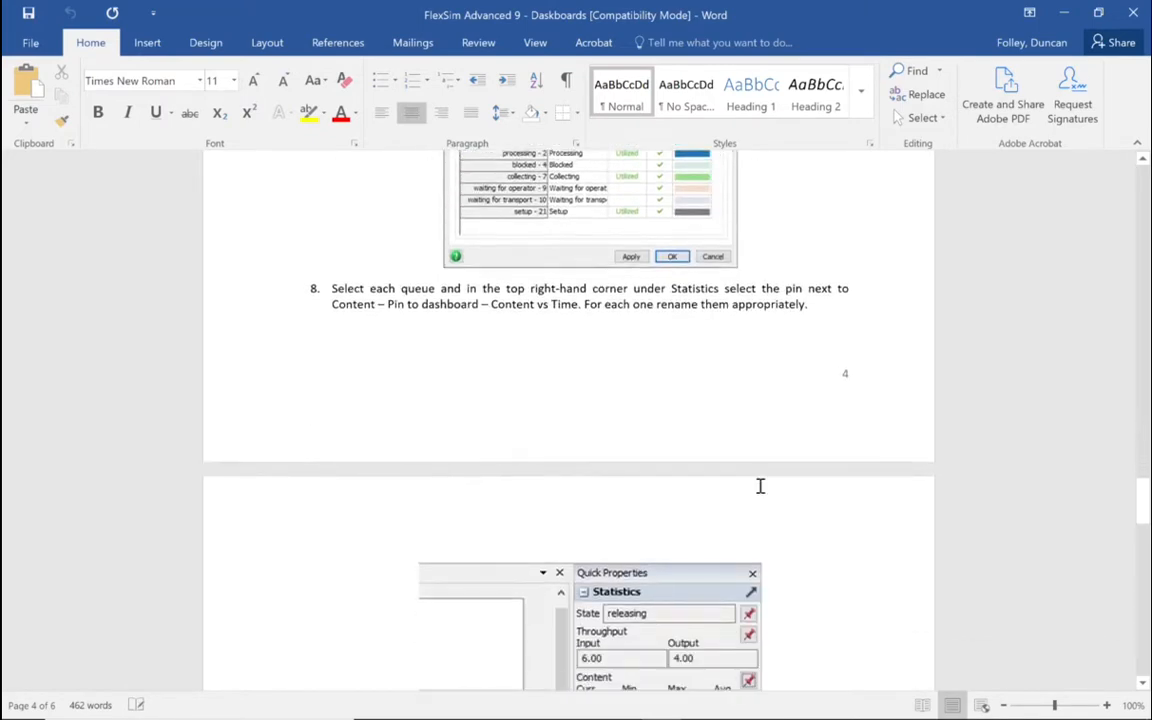
scroll(760, 487, "down", 2)
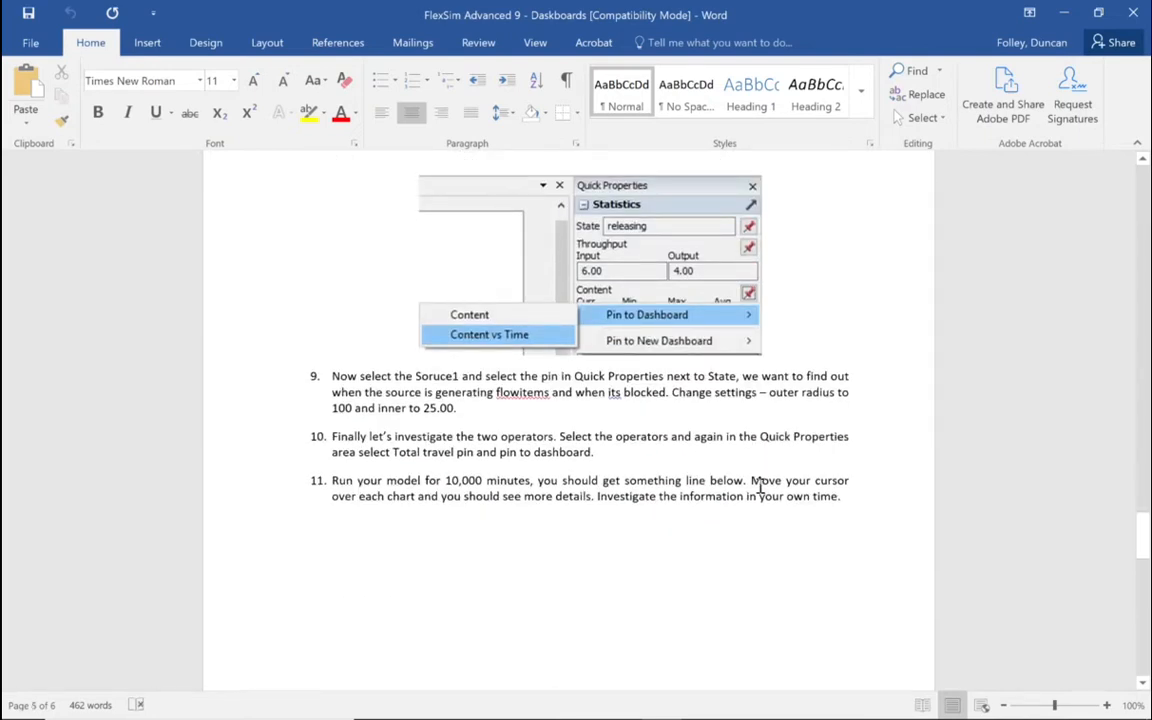
scroll(760, 487, "down", 20)
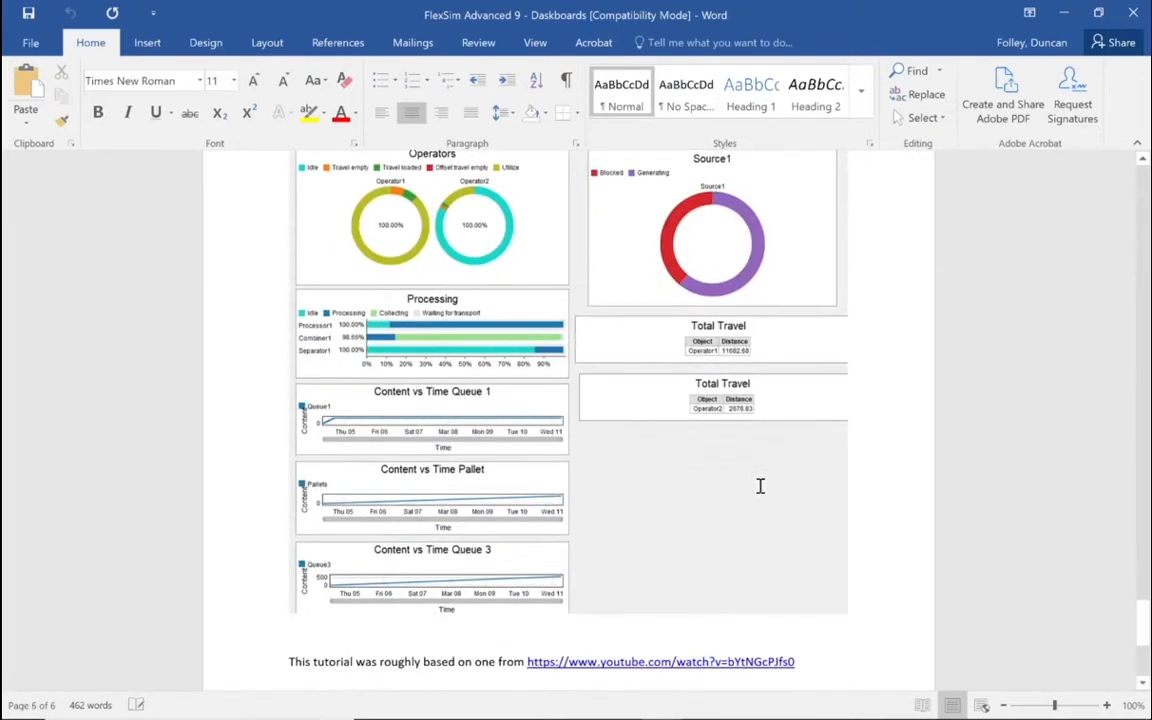
scroll(760, 486, "up", 1)
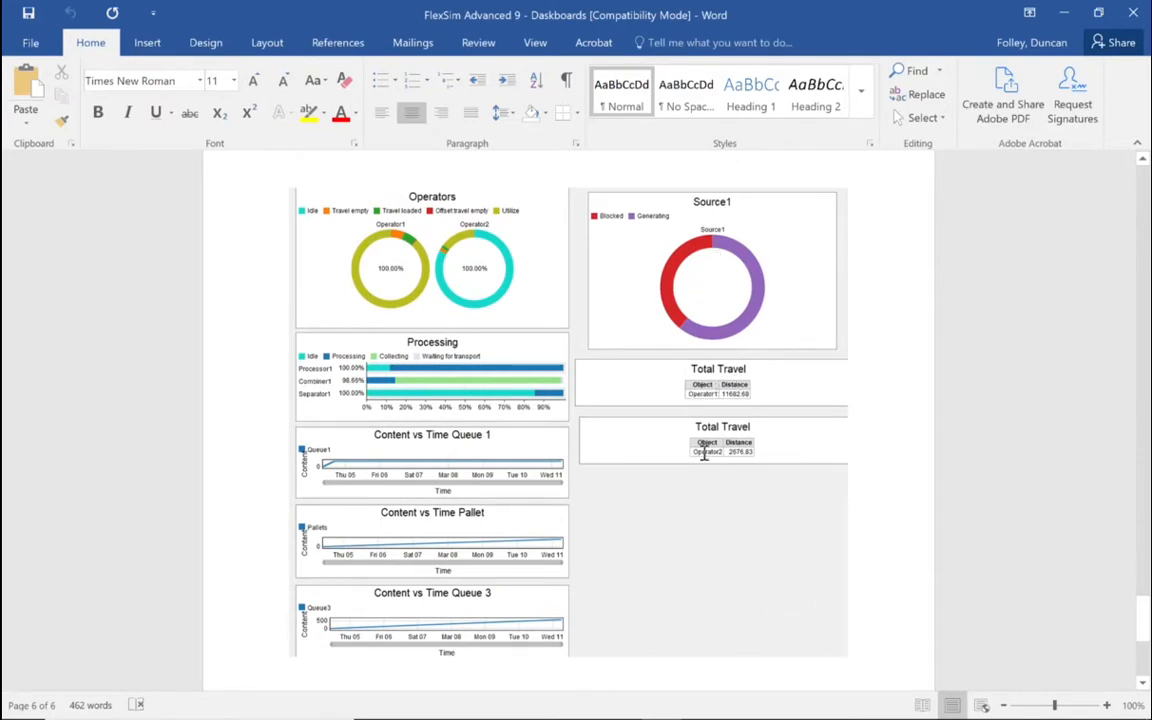
scroll(689, 485, "down", 2)
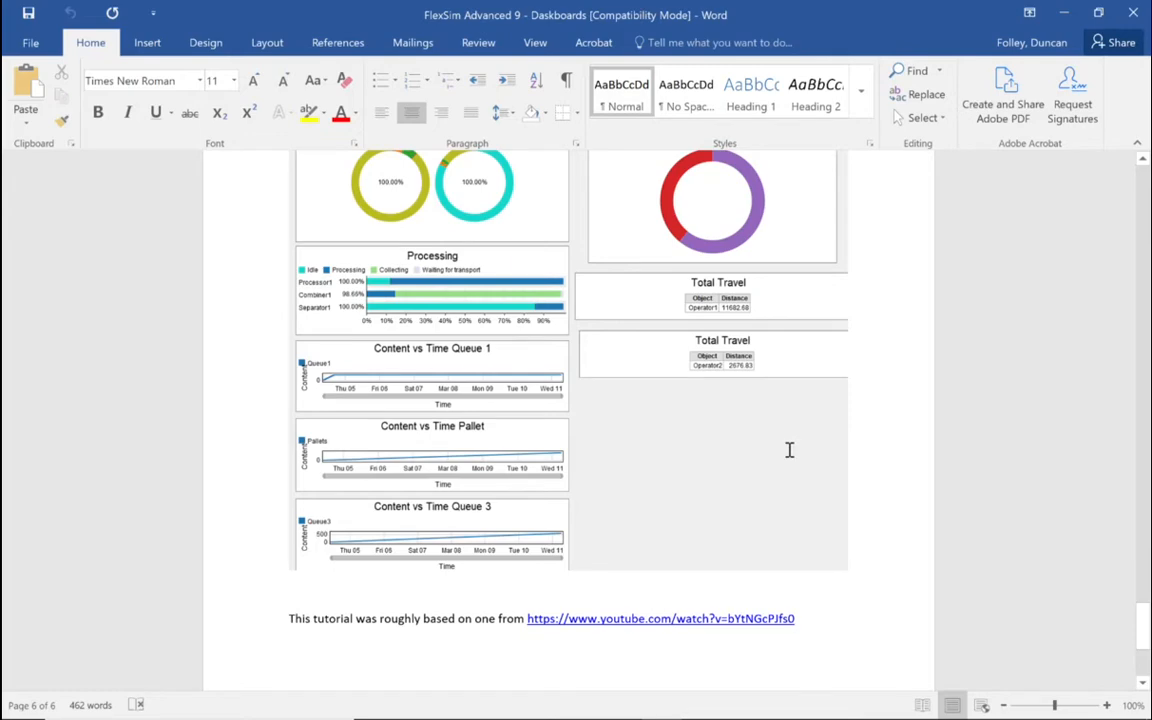
scroll(790, 450, "up", 20)
scroll(787, 450, "up", 20)
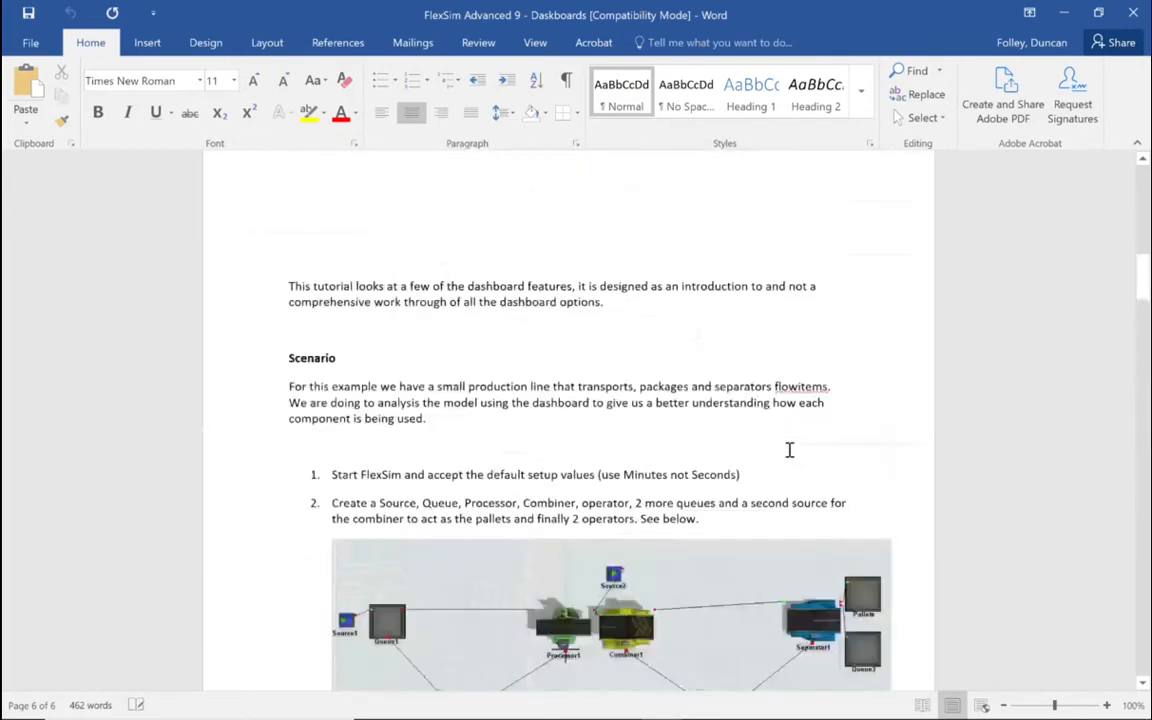
scroll(707, 296, "up", 5)
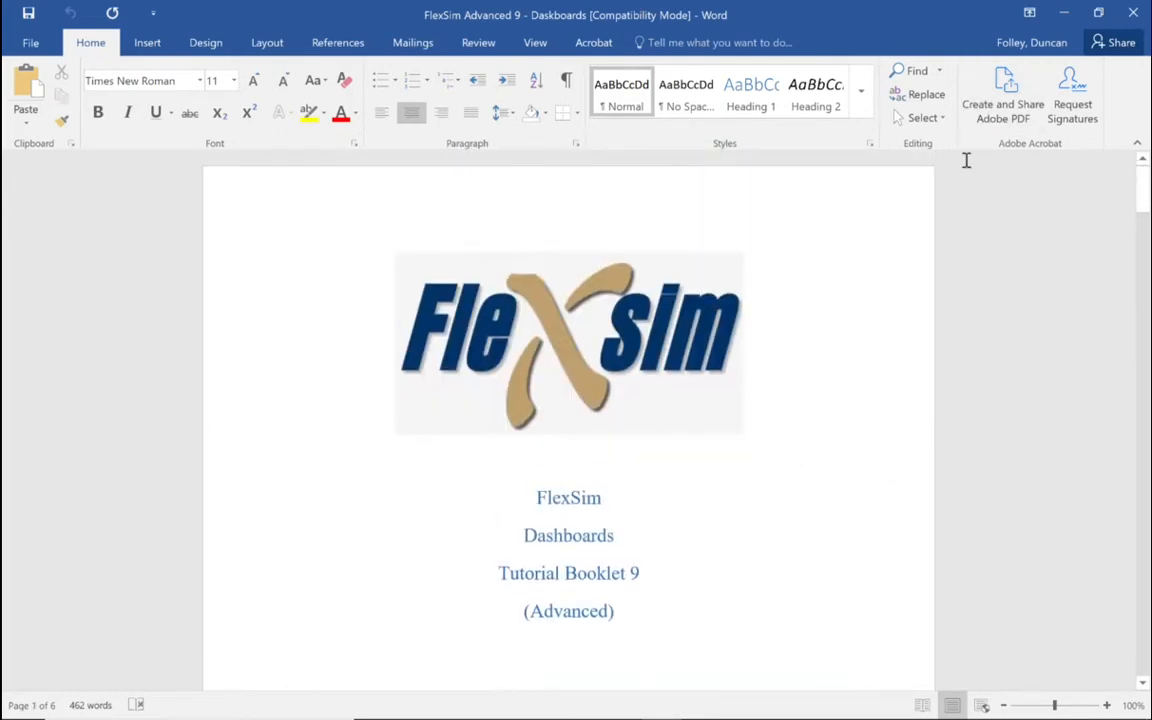
Step: Switch to FlexSim 2020 and create a new model with time units in Minutes, keeping the other default units
left_click(1063, 12)
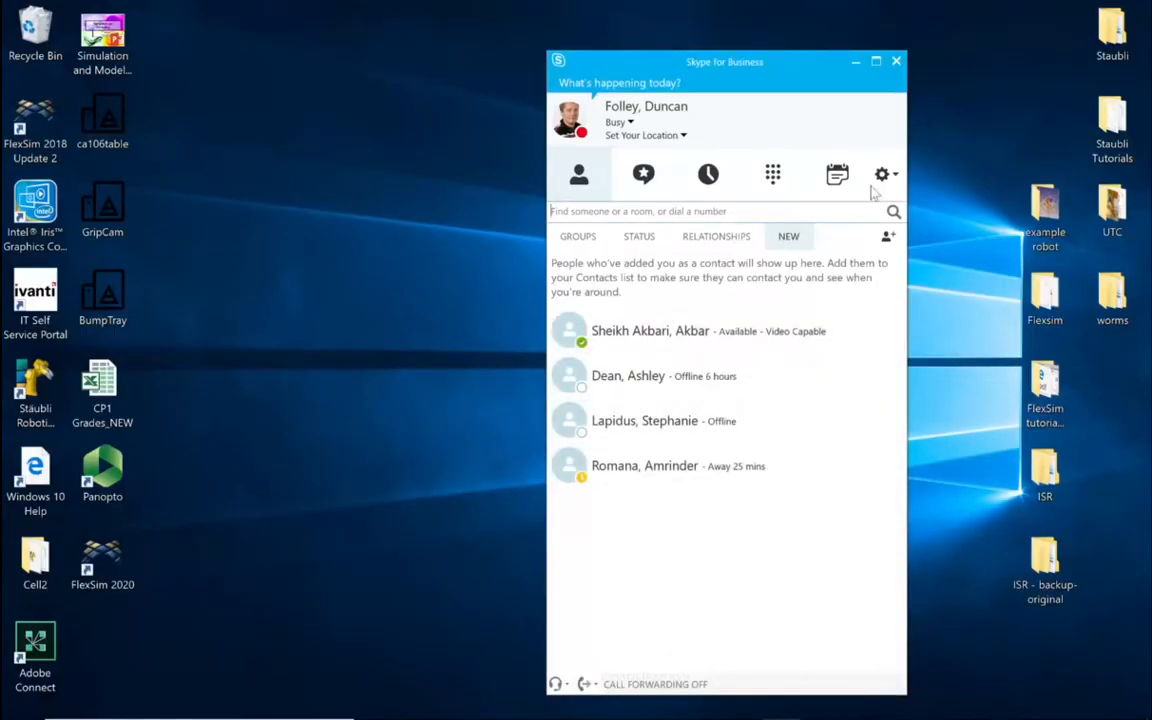
key("super+Tab")
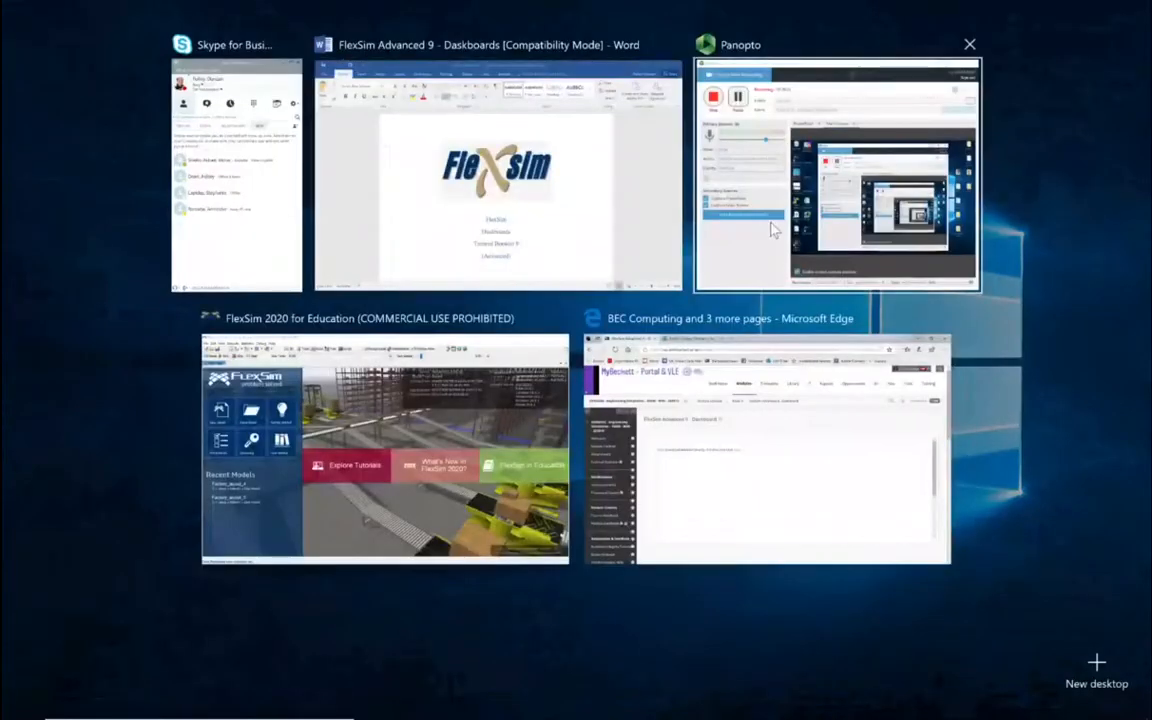
left_click(449, 451)
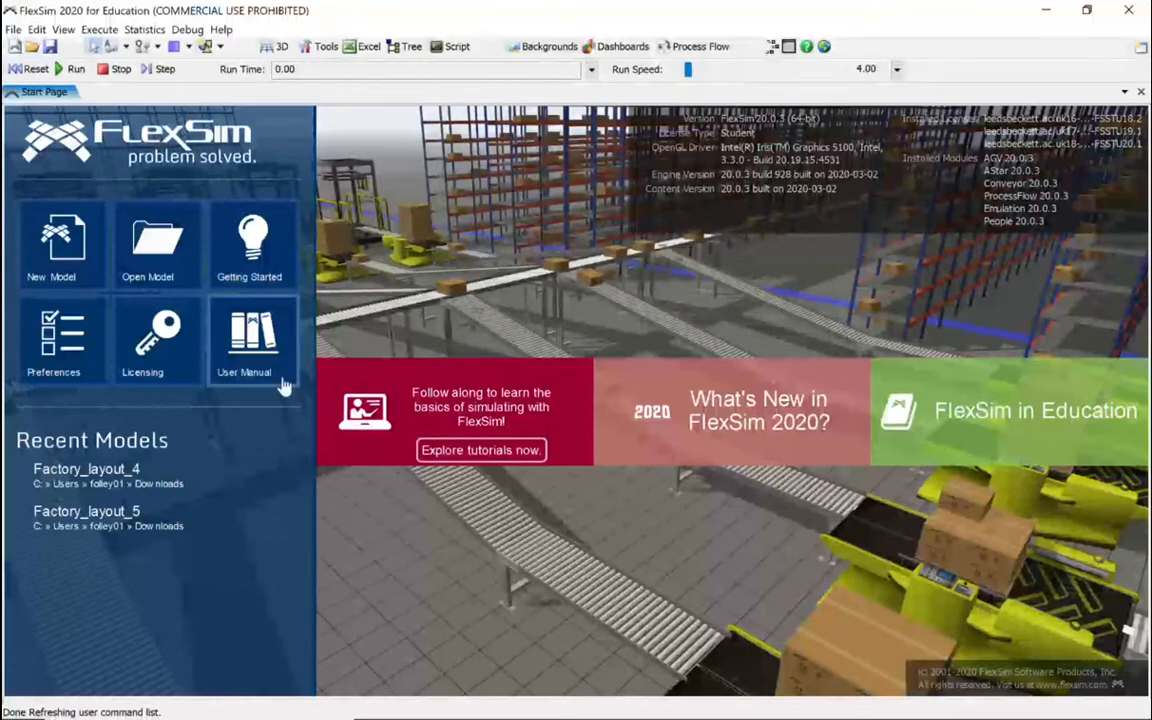
left_click(62, 245)
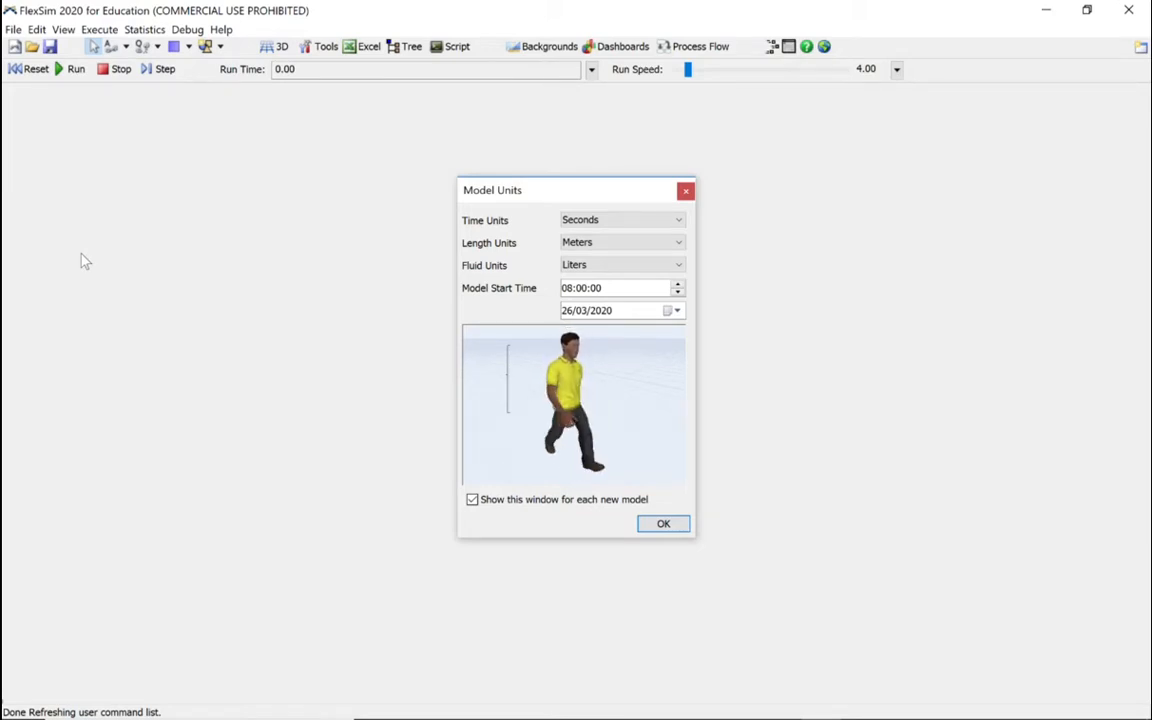
left_click(635, 221)
left_click(600, 270)
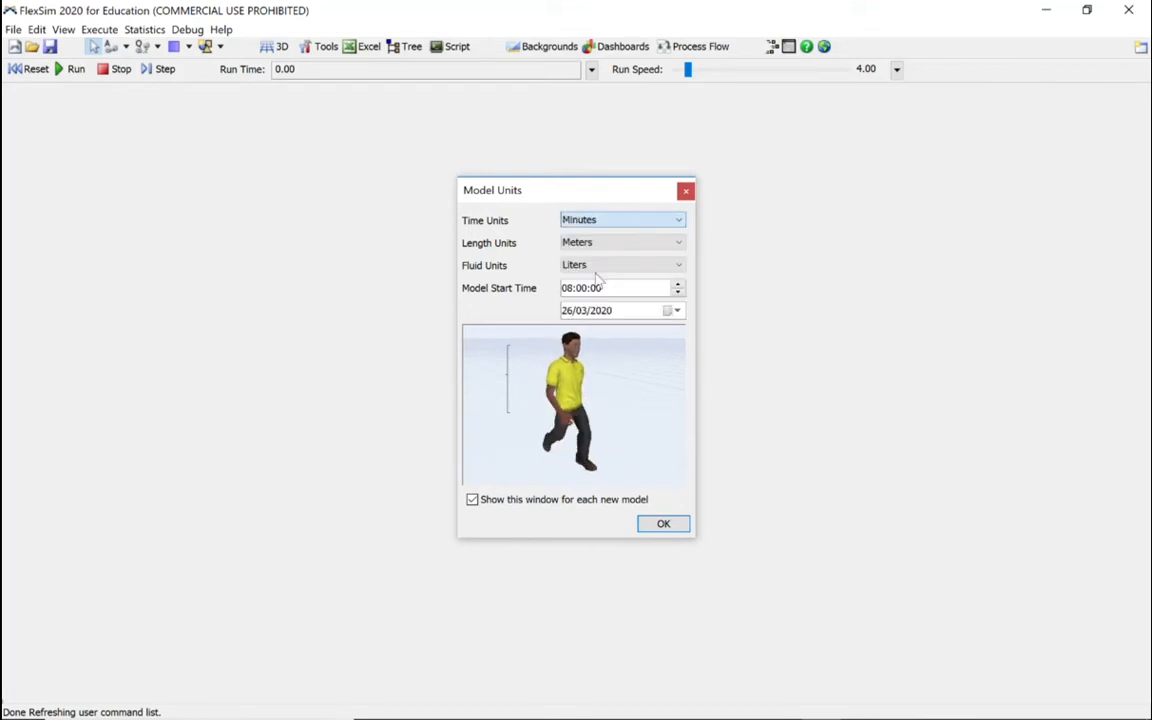
left_click(664, 525)
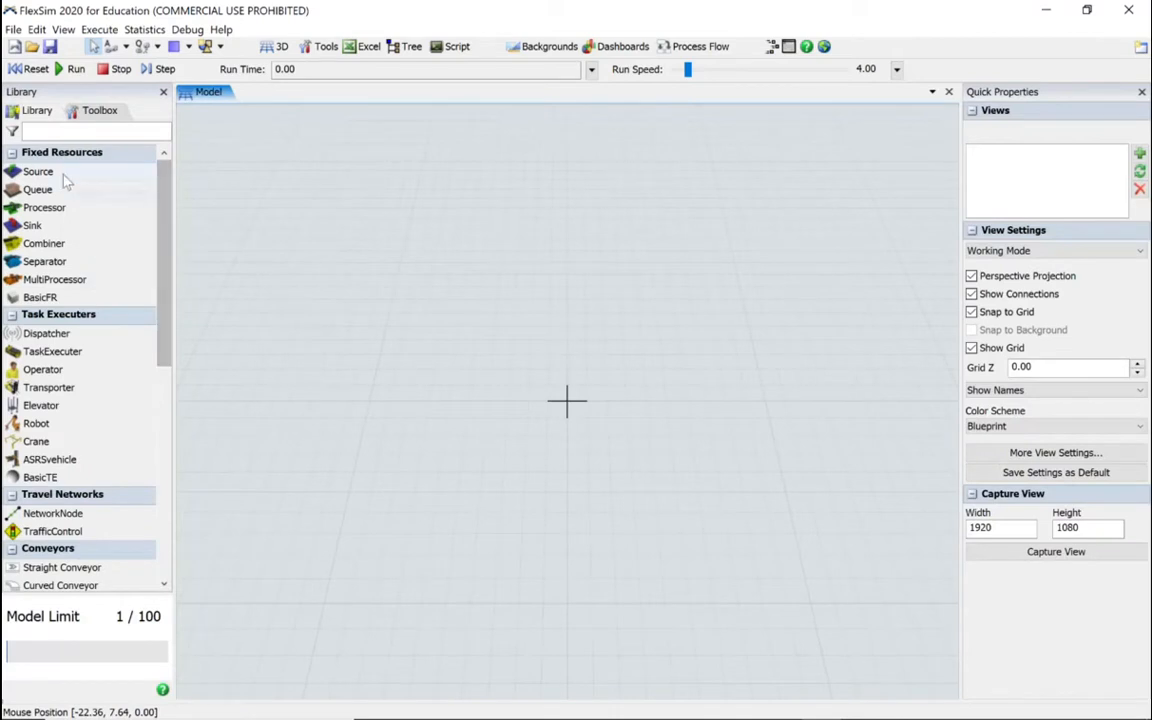
Step: Place two Sources in the model, one Queue beside the first Source and two more Queues at the far end of the line
left_click_drag(58, 178, 304, 377)
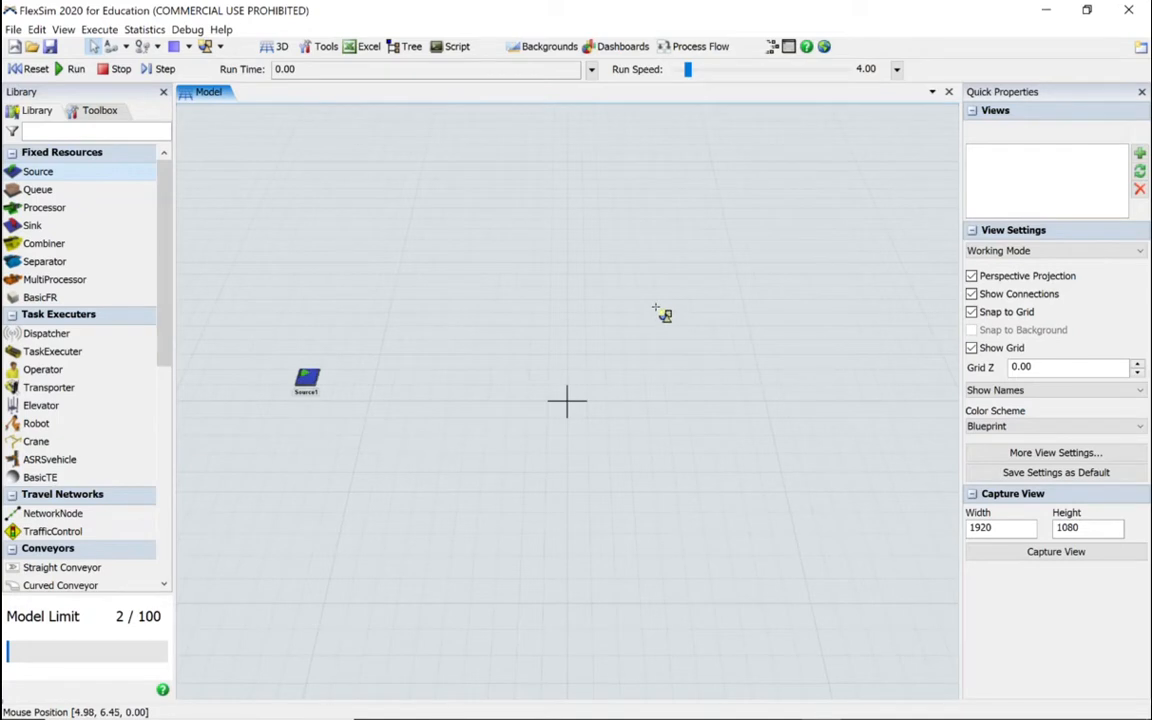
left_click(663, 316)
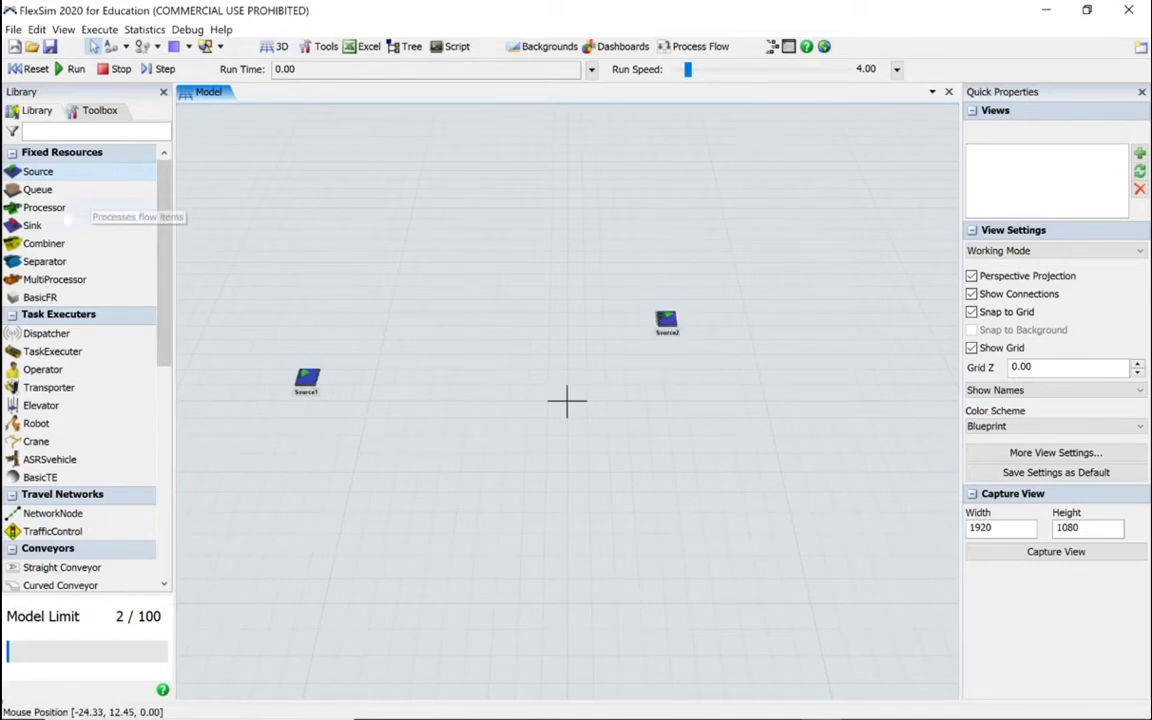
left_click(38, 189)
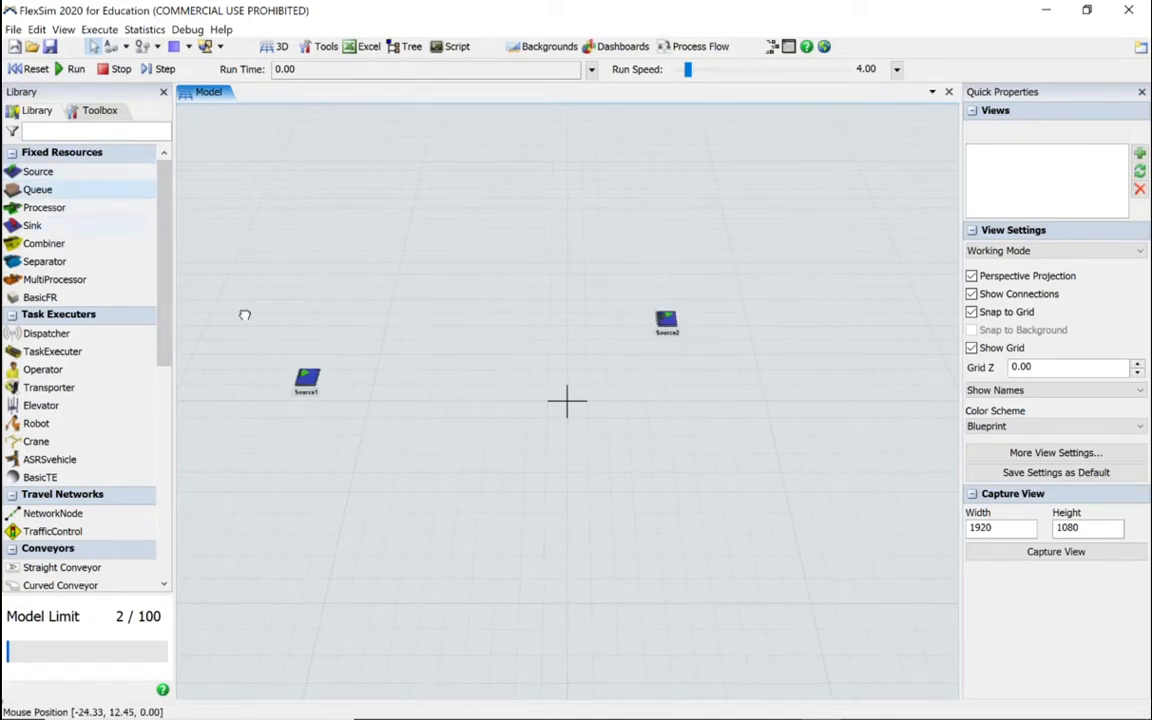
left_click(362, 376)
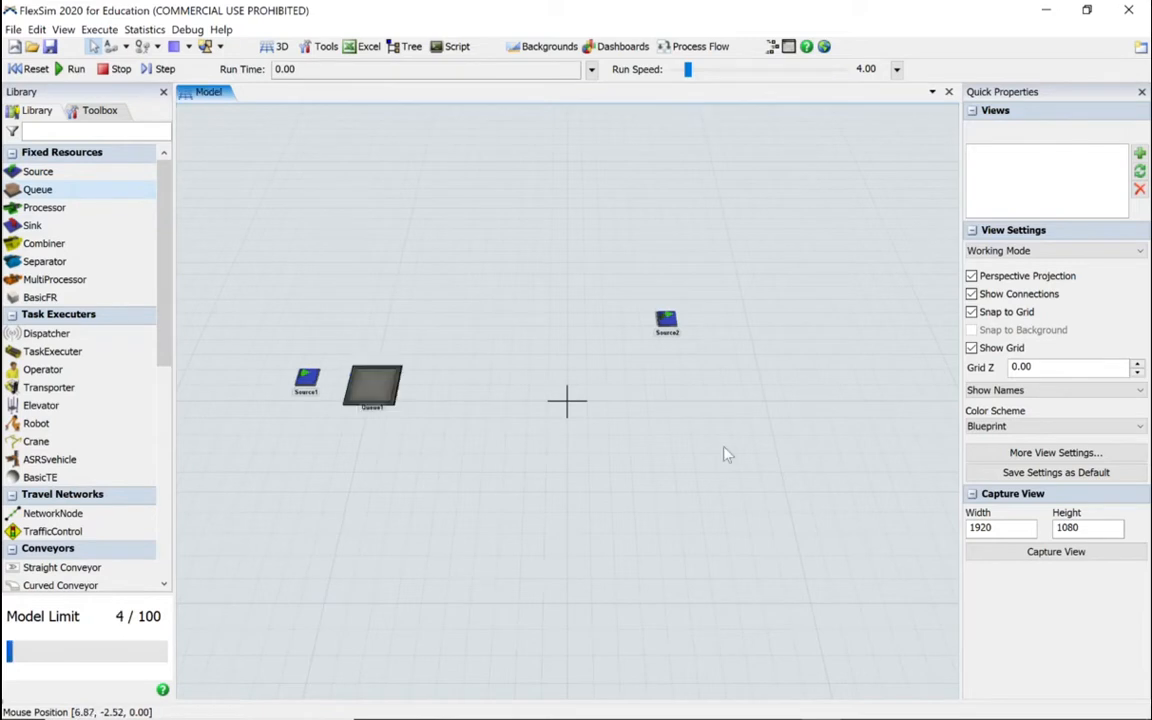
left_click(928, 348)
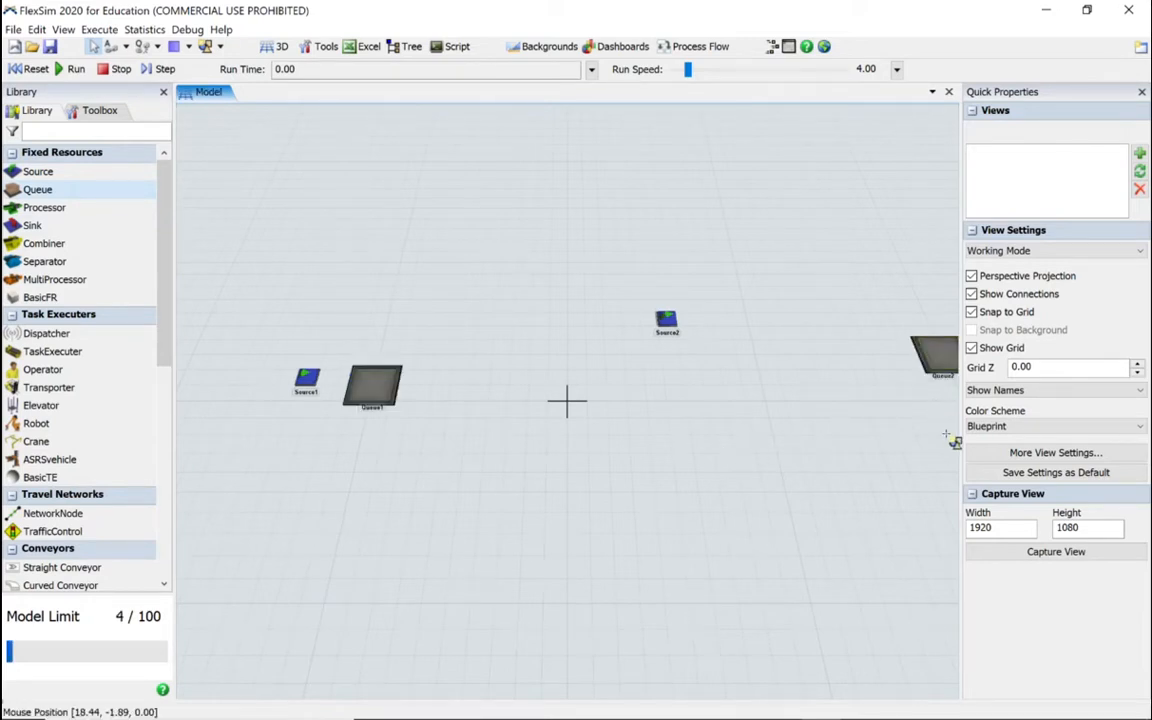
left_click(955, 441)
left_click_drag(666, 380, 612, 375)
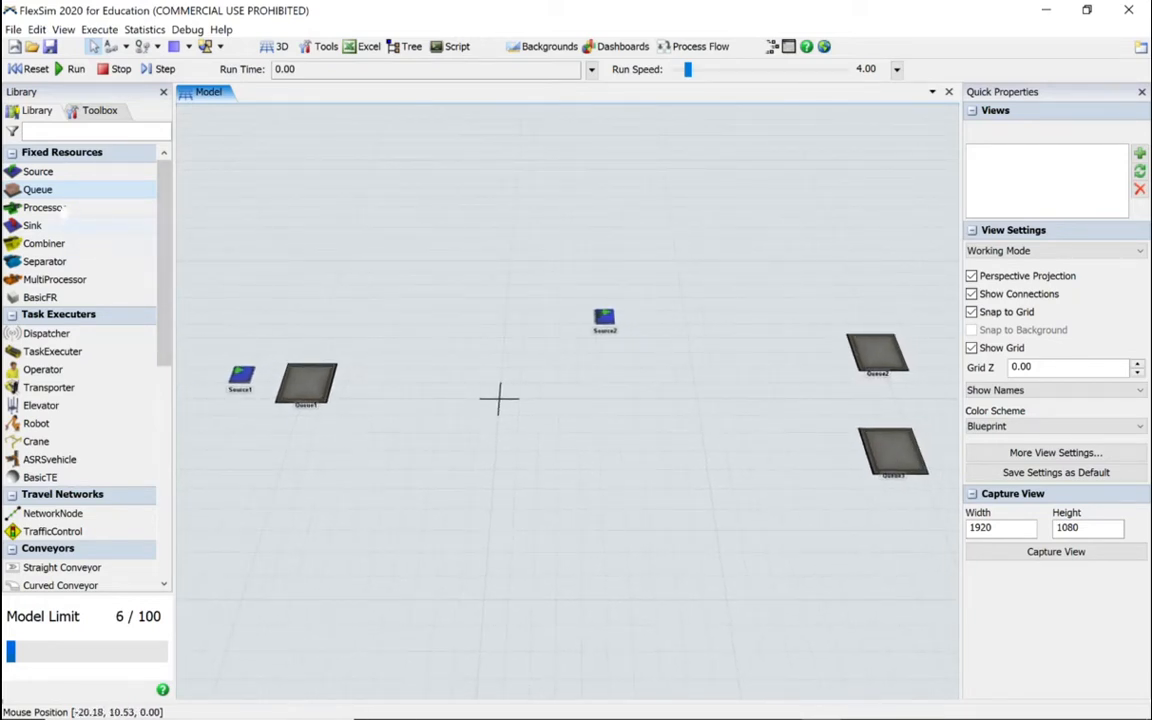
Step: Add a Processor and a Combiner between the first Queue and the far Queues, positioning them close together side by side below Source2
left_click(44, 207)
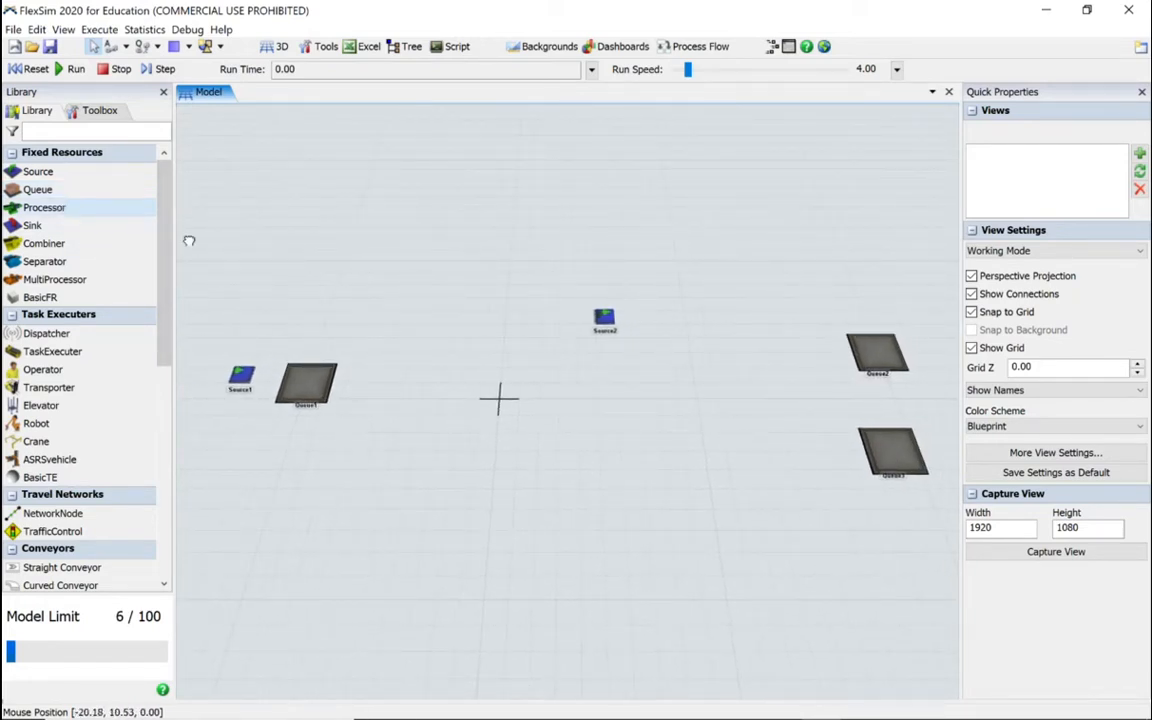
left_click(525, 370)
left_click(44, 243)
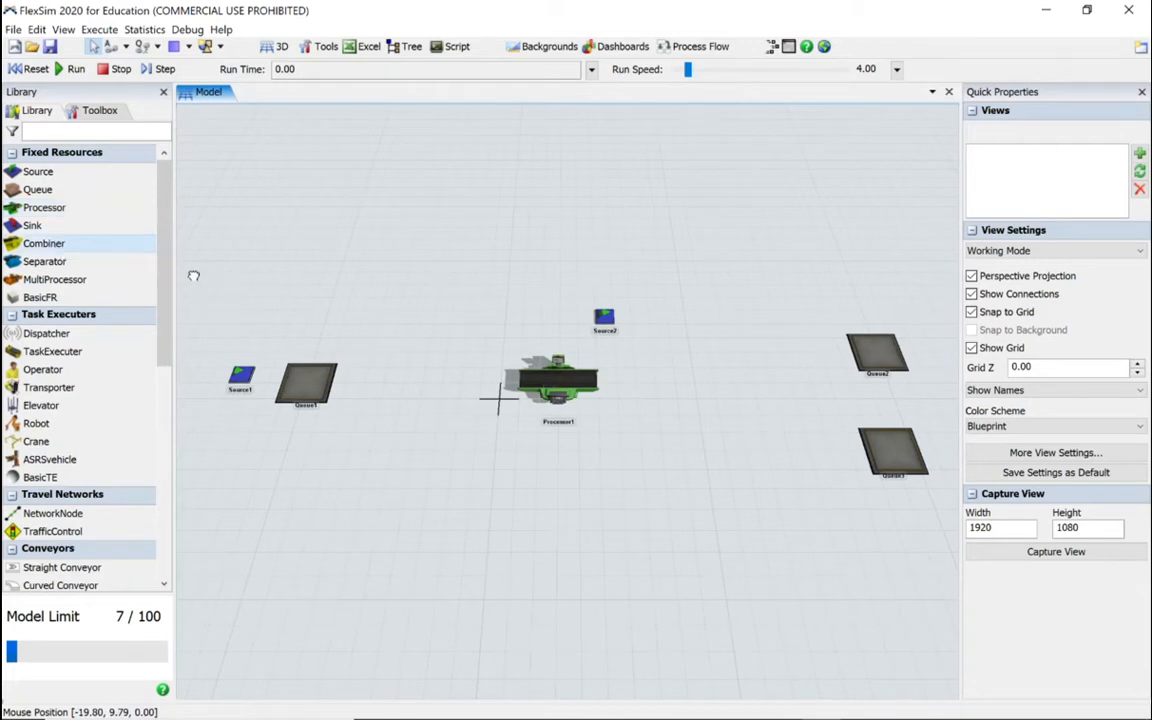
left_click(640, 375)
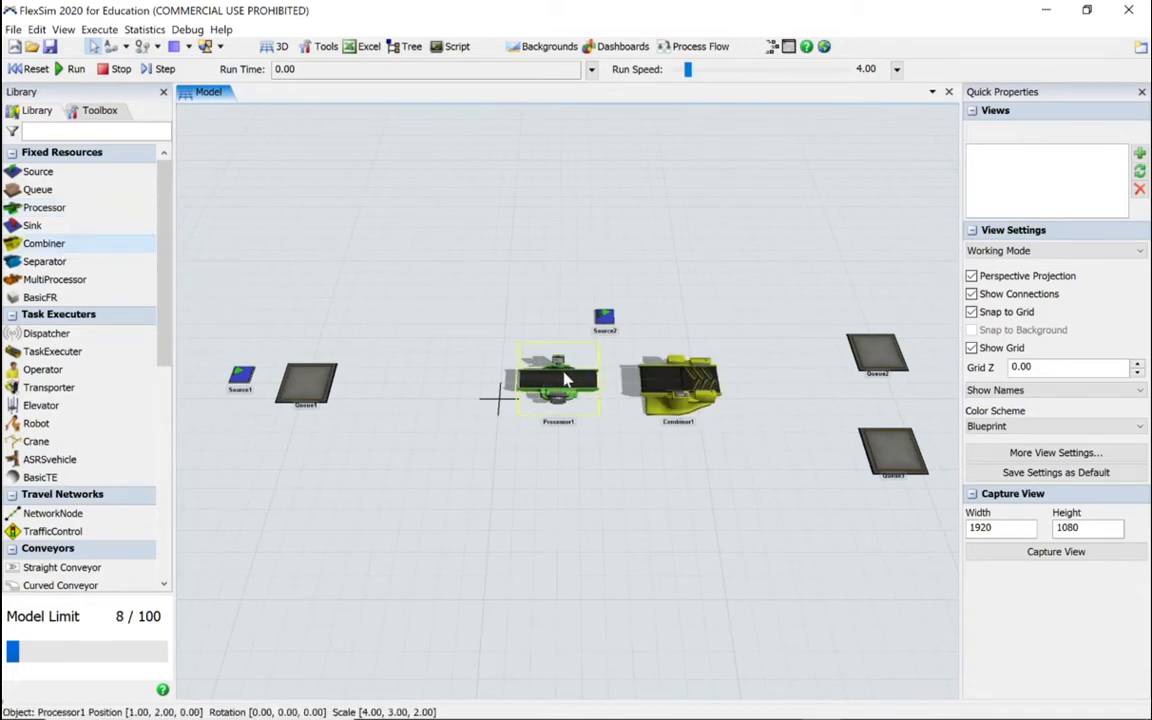
left_click_drag(566, 379, 553, 378)
left_click(651, 382)
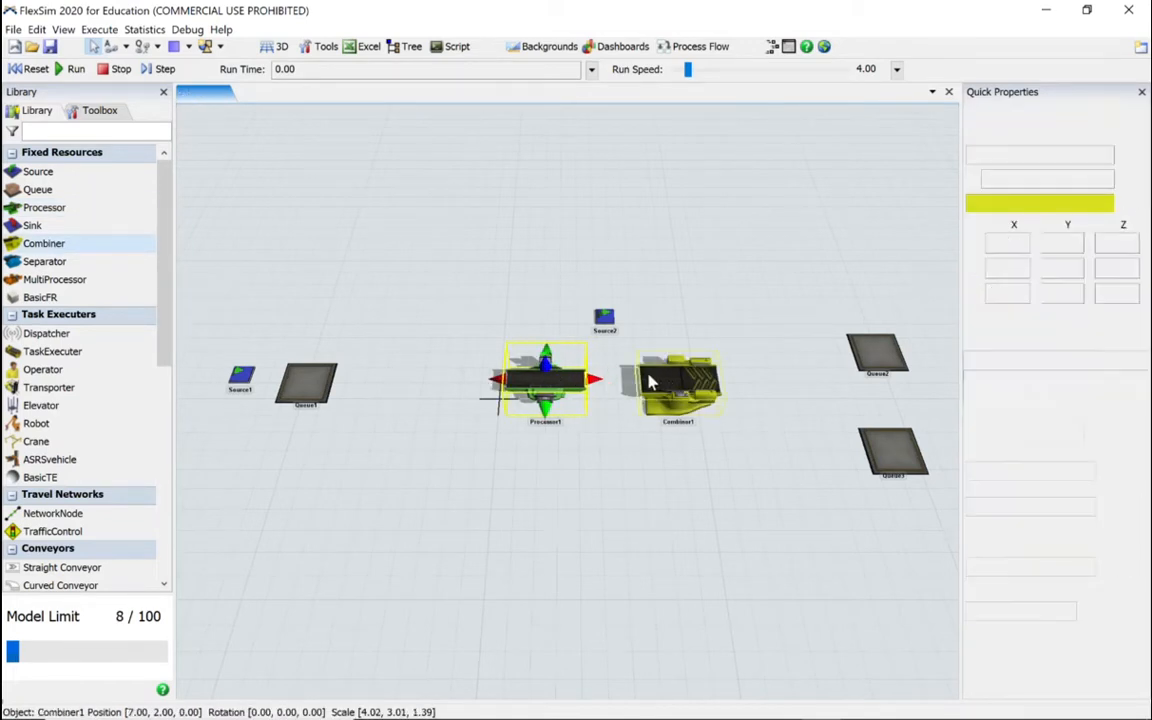
left_click_drag(651, 382, 620, 379)
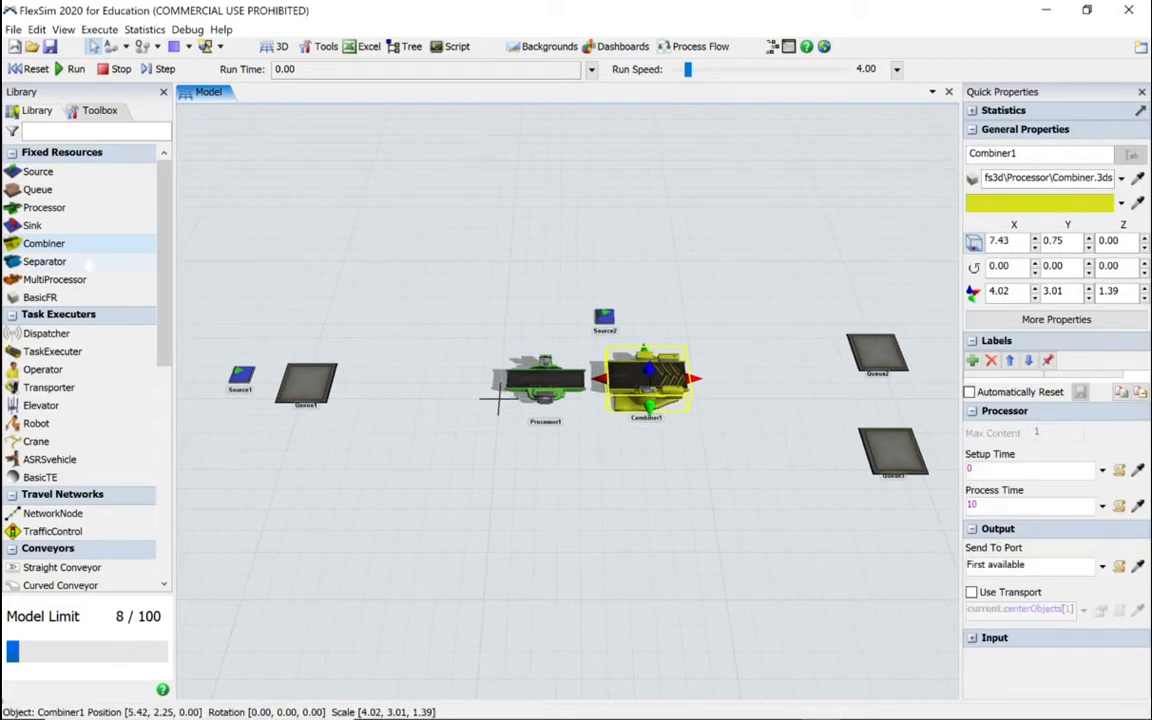
Step: Add a Separator near the two far Queues and move Queue3 and Queue2 outward to sit beyond its output end
left_click(88, 262)
left_click(818, 393)
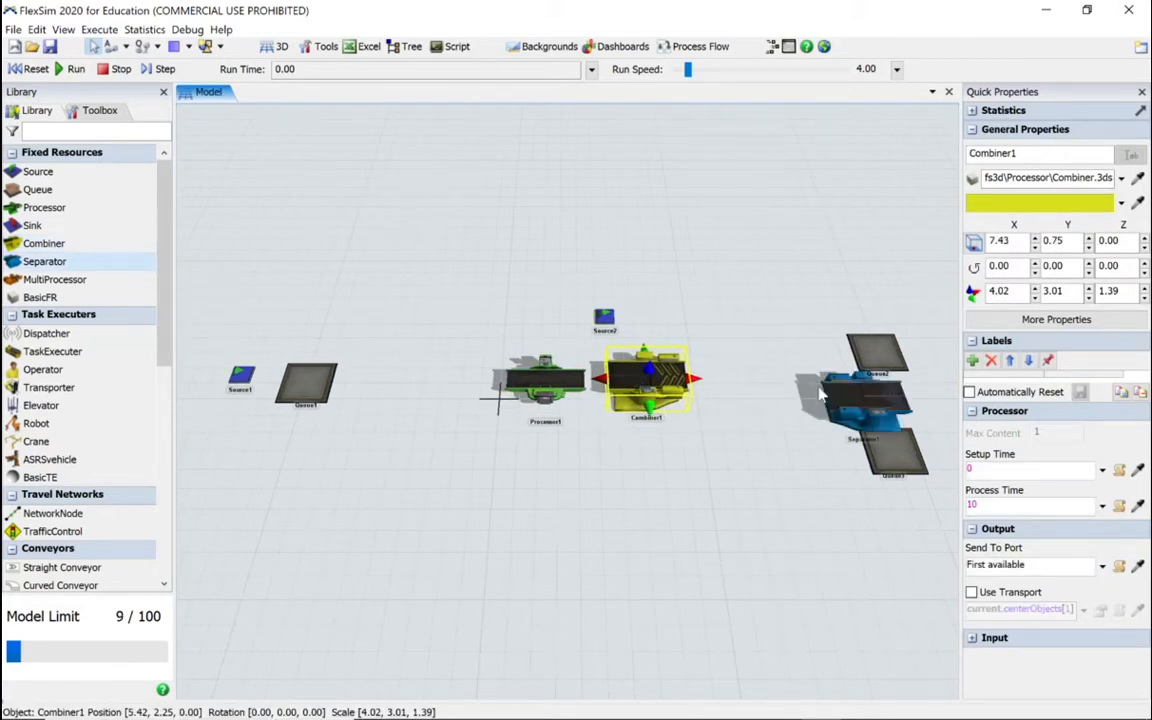
left_click_drag(893, 456, 943, 443)
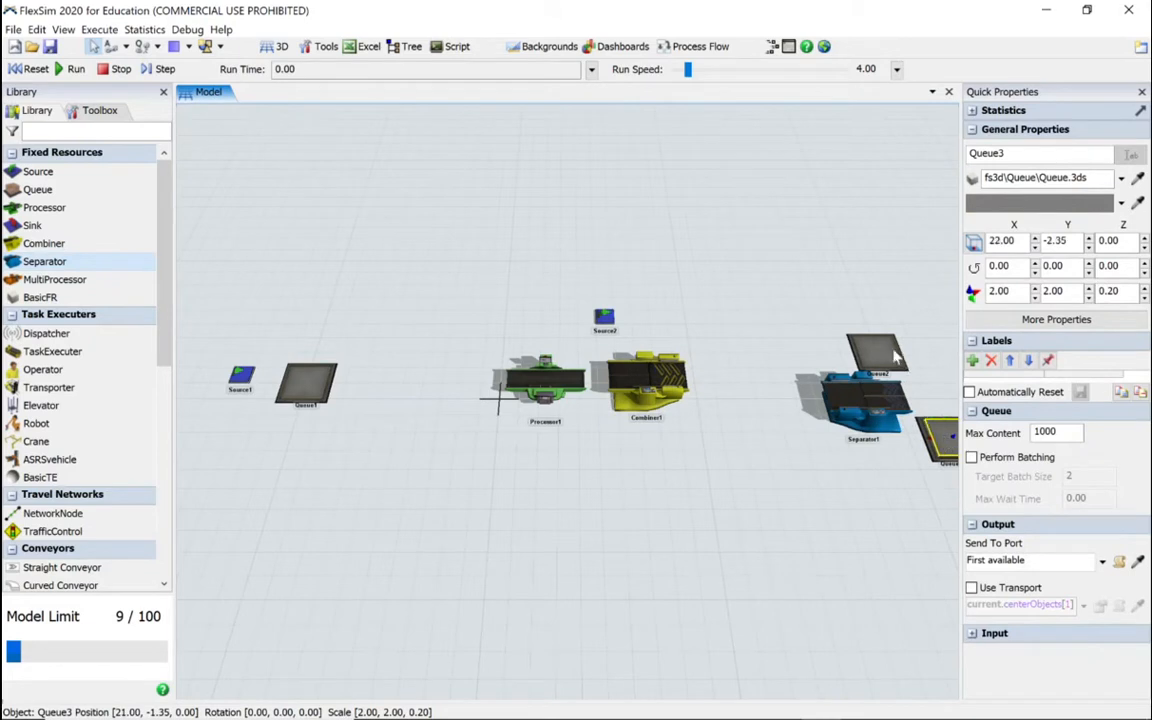
left_click_drag(893, 351, 930, 362)
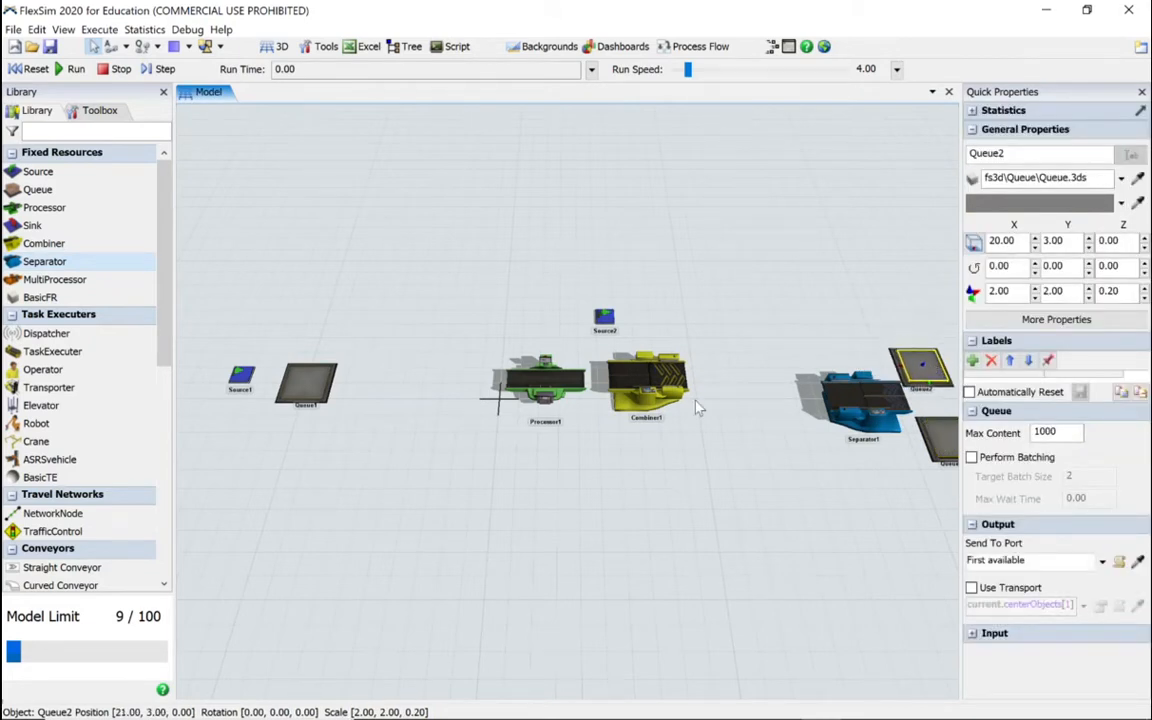
Step: Add two Operators in front of the line, one between Queue1 and the Processor and one between the Combiner and the Separator
left_click_drag(630, 479, 600, 458)
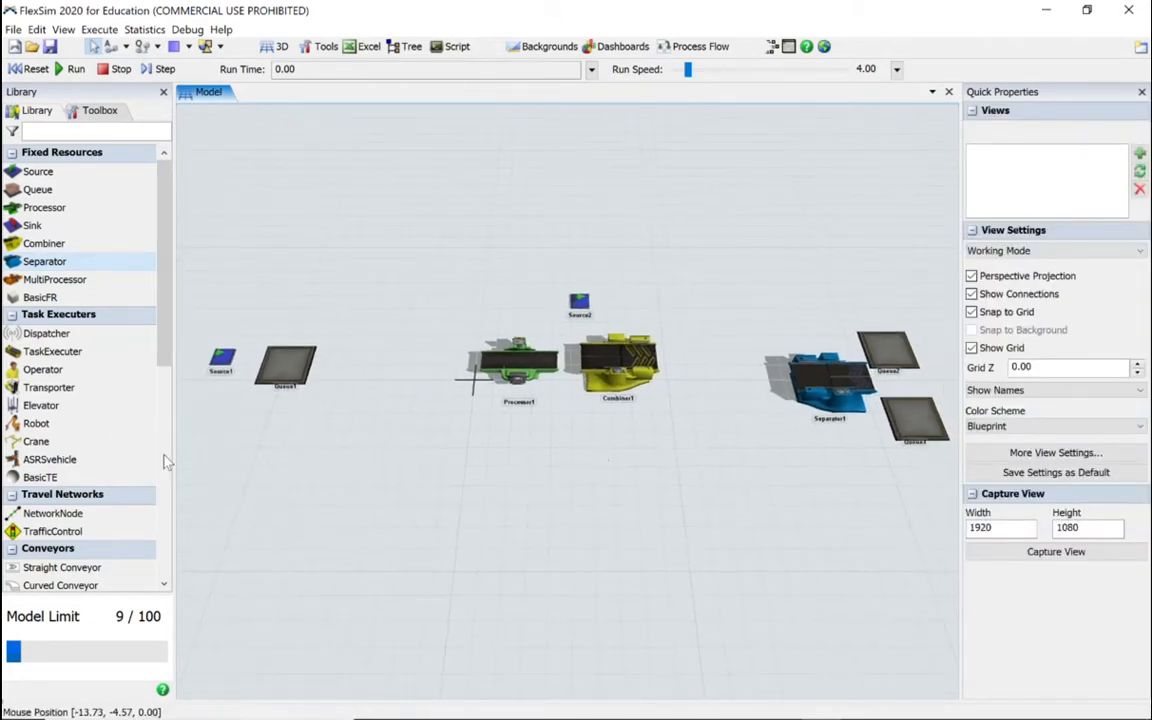
left_click_drag(42, 369, 358, 443)
left_click_drag(612, 488, 671, 460)
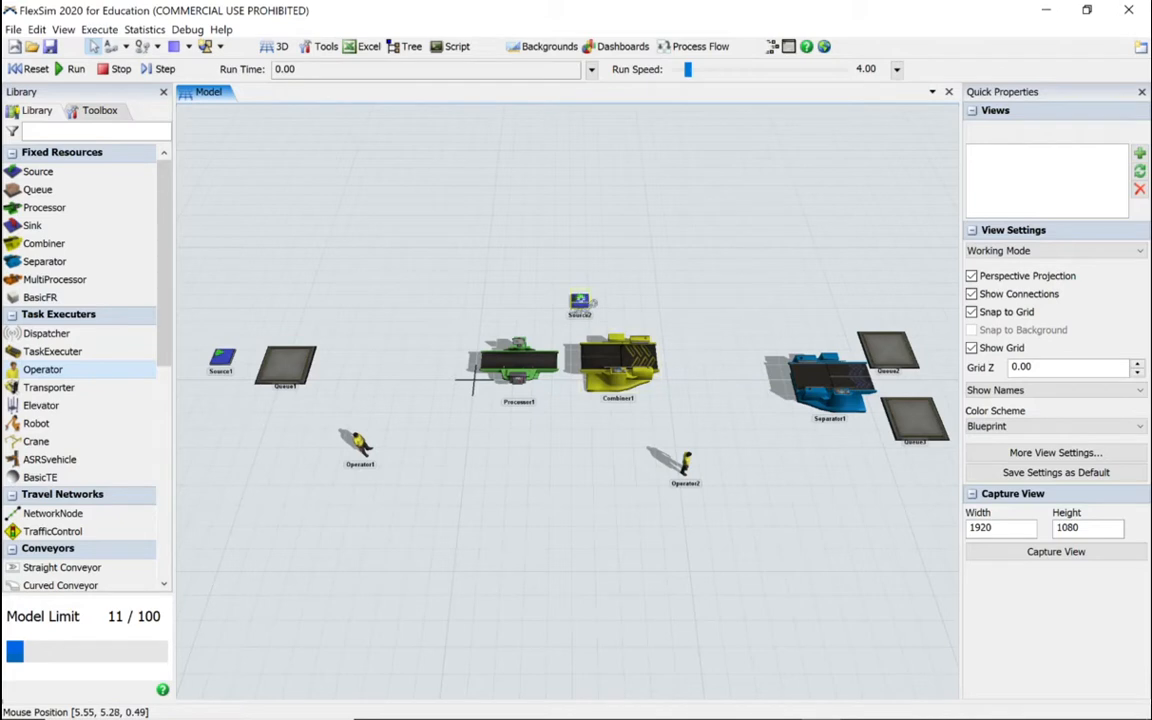
Step: Connect the item flow from Source2 to Combiner1, and from Source1 through Queue1, Processor1, Combiner1 and Separator1 to Queue2 and Queue3
left_click(580, 302)
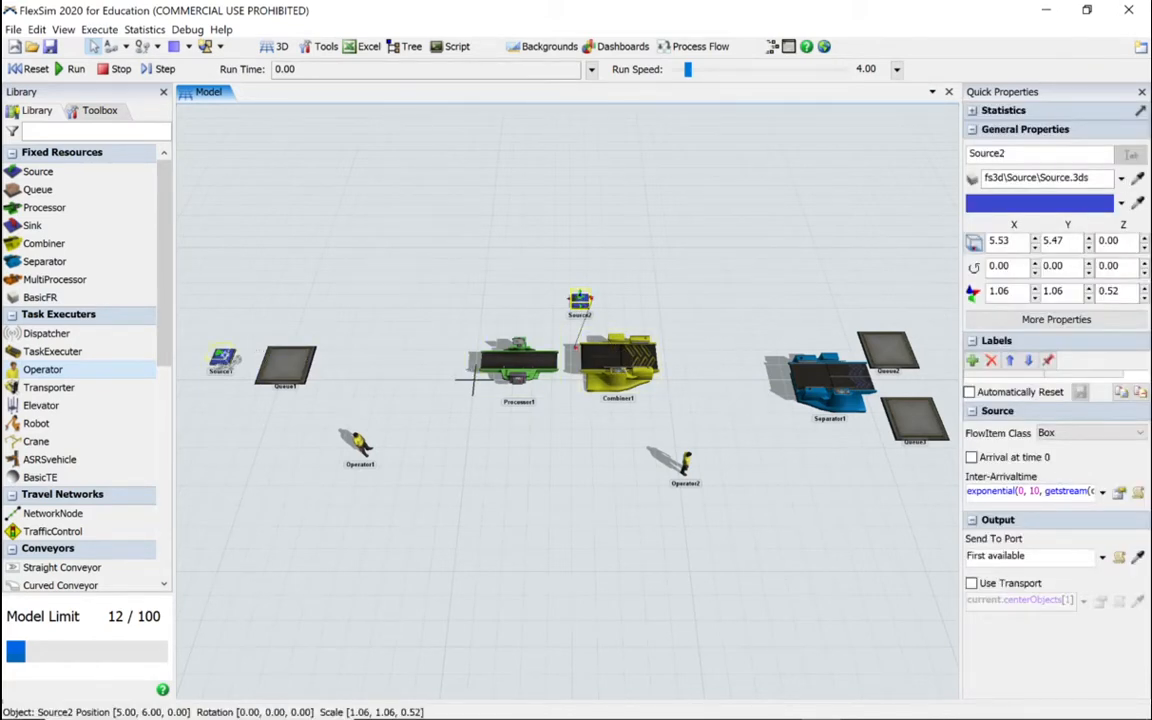
left_click(221, 357)
left_click(288, 366)
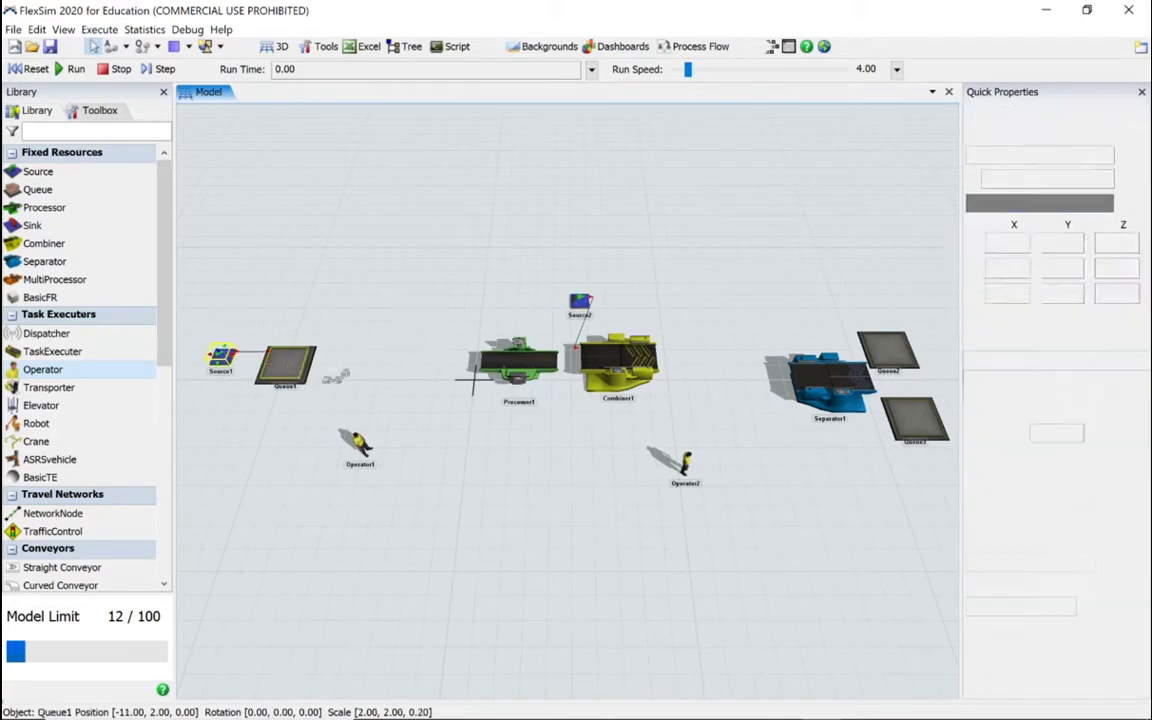
left_click(497, 362)
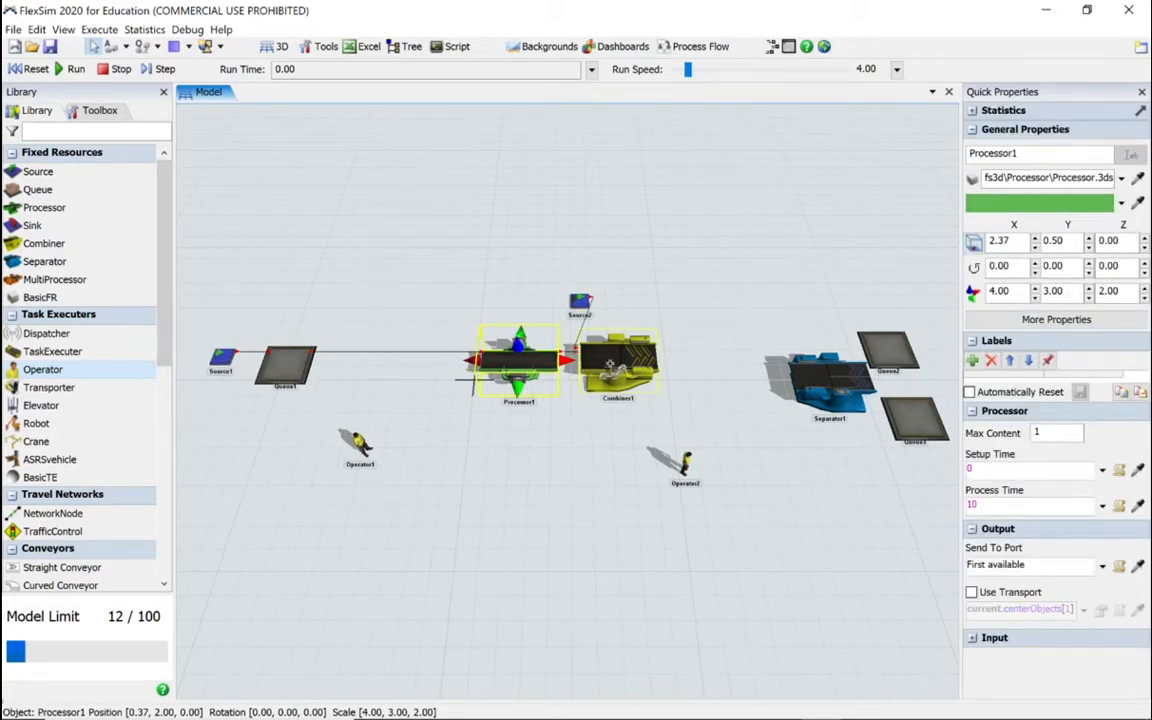
left_click(603, 358)
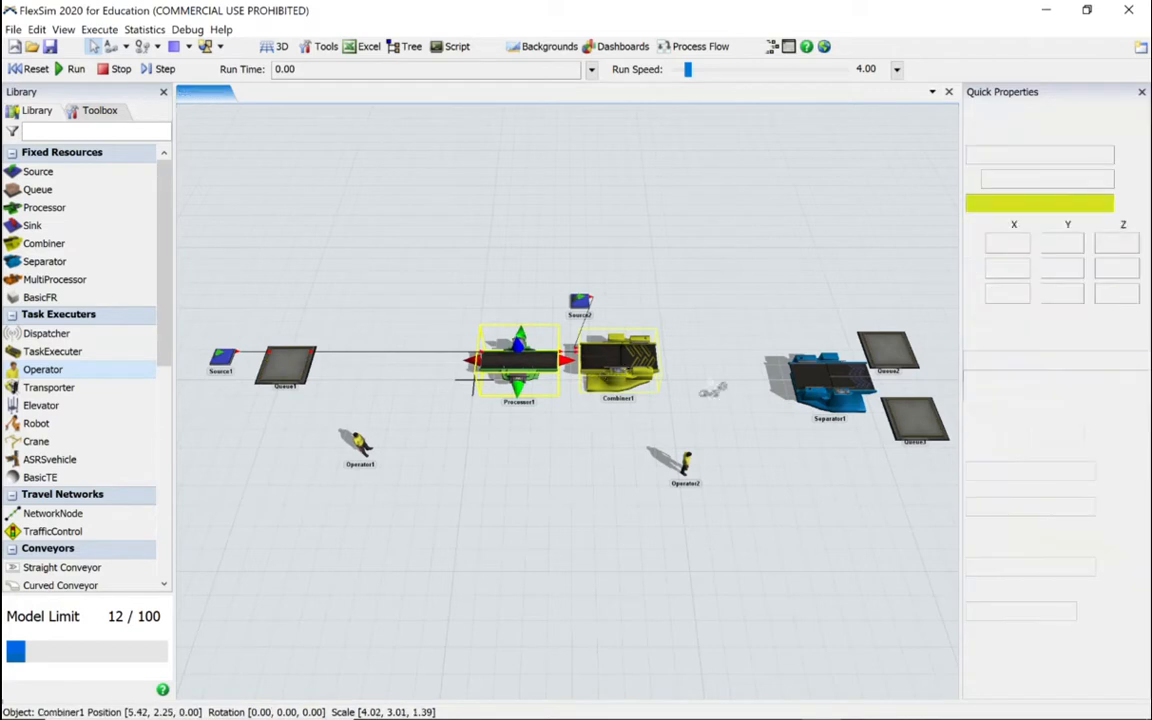
left_click(835, 388)
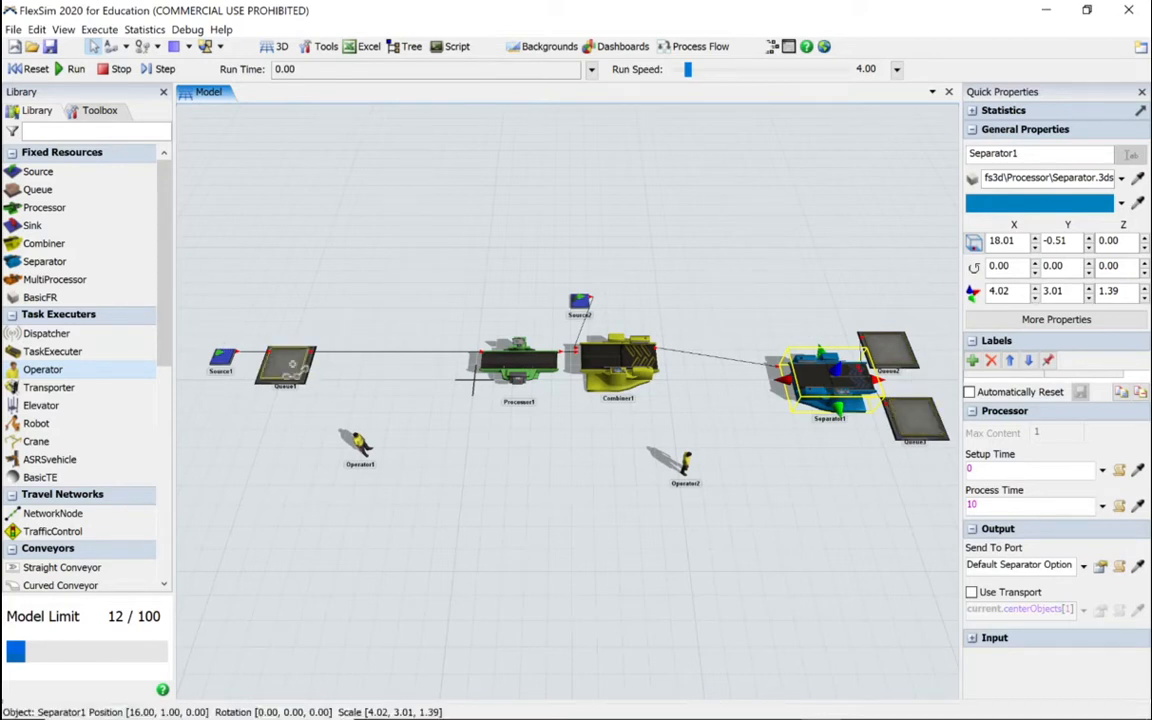
Step: Make center port connections from Queue1 and Processor1 to Operator1, and from Combiner1 and Separator1 to Operator2
left_click_drag(292, 364, 364, 452)
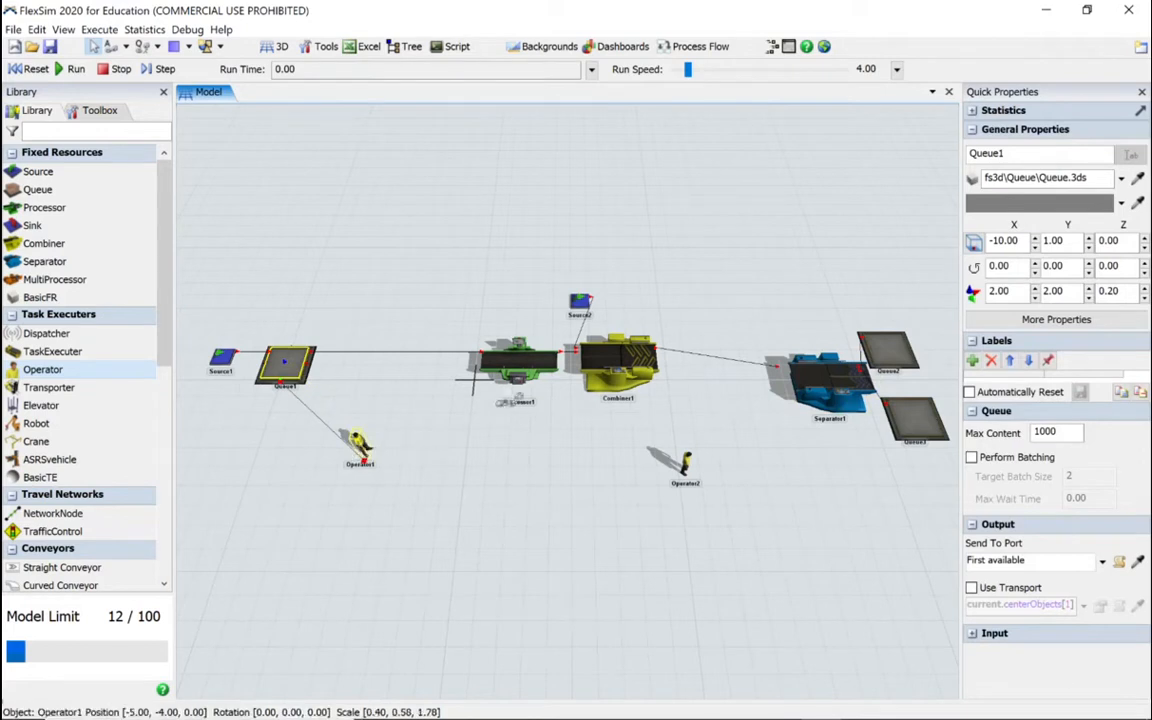
left_click(362, 450)
left_click(362, 451)
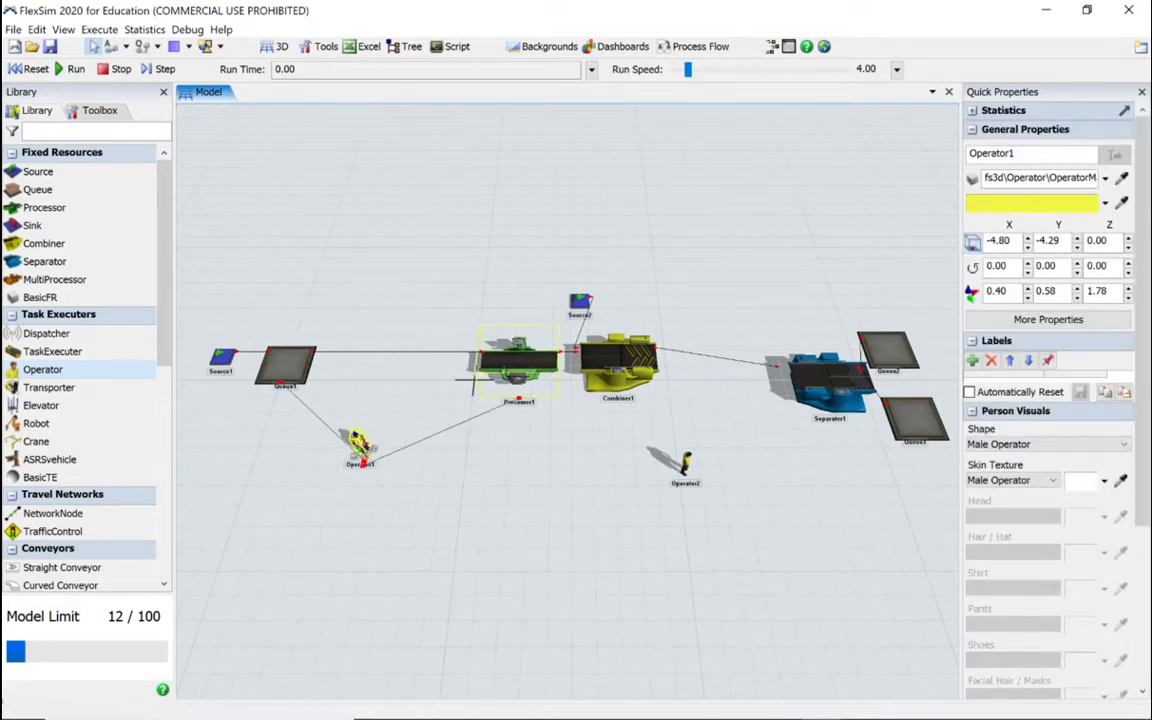
left_click(617, 370)
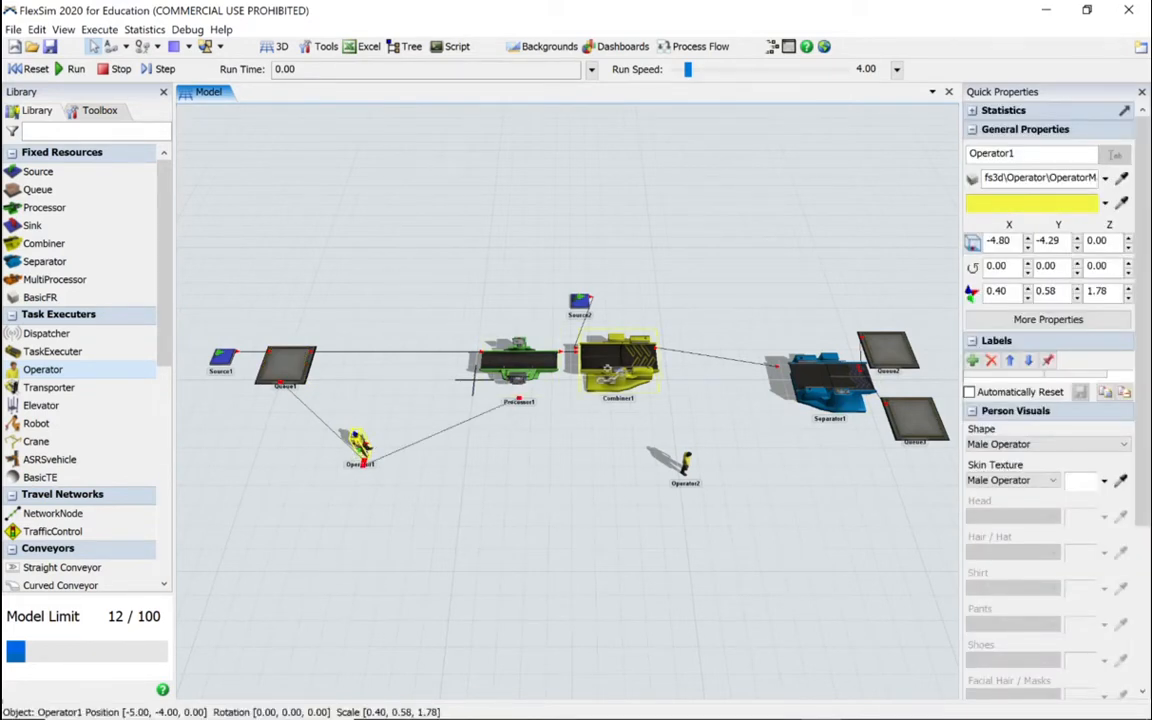
left_click(617, 365)
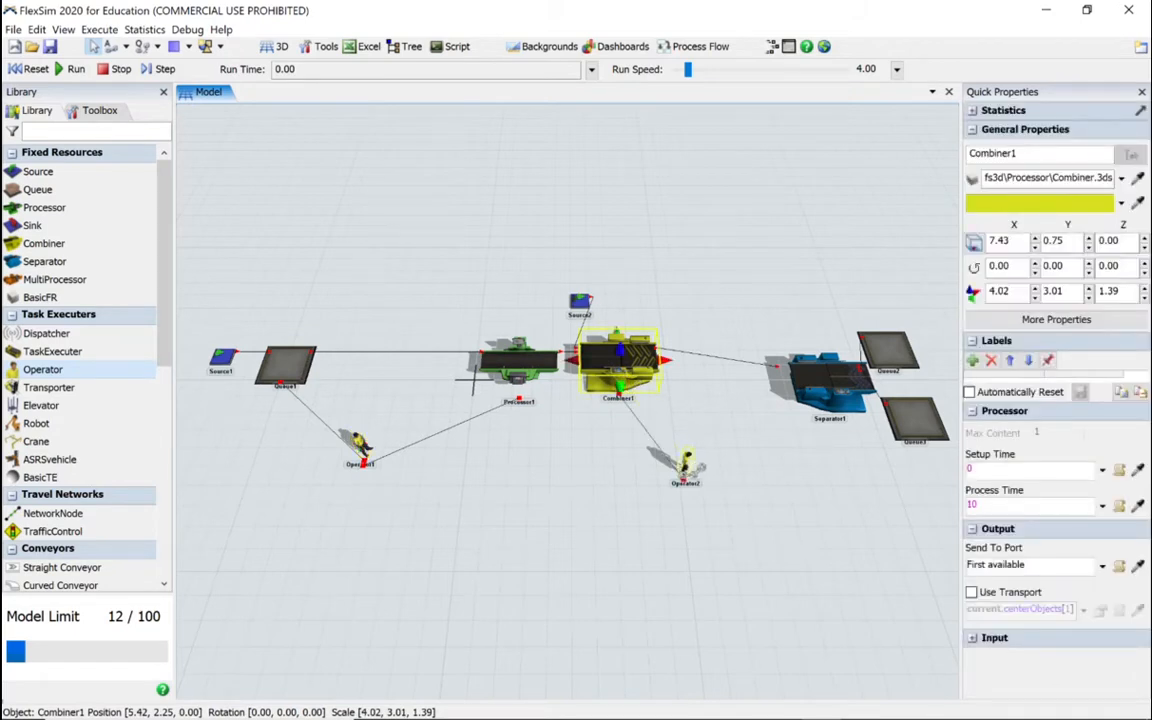
left_click(686, 462)
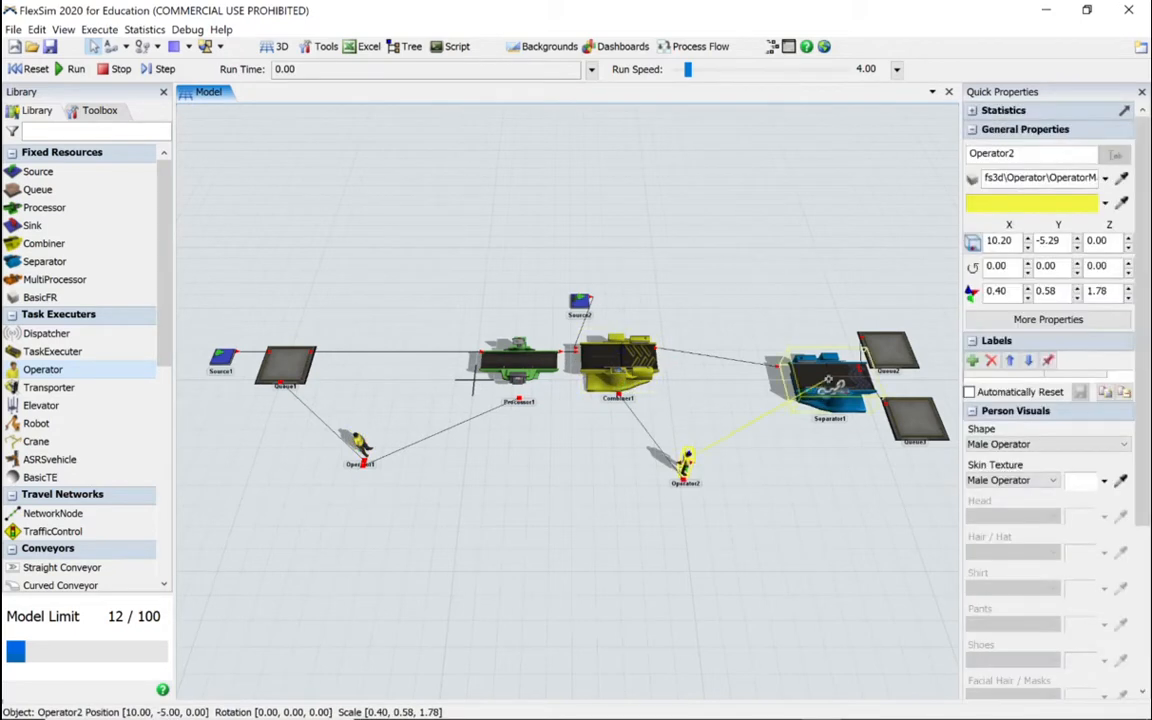
left_click(822, 380)
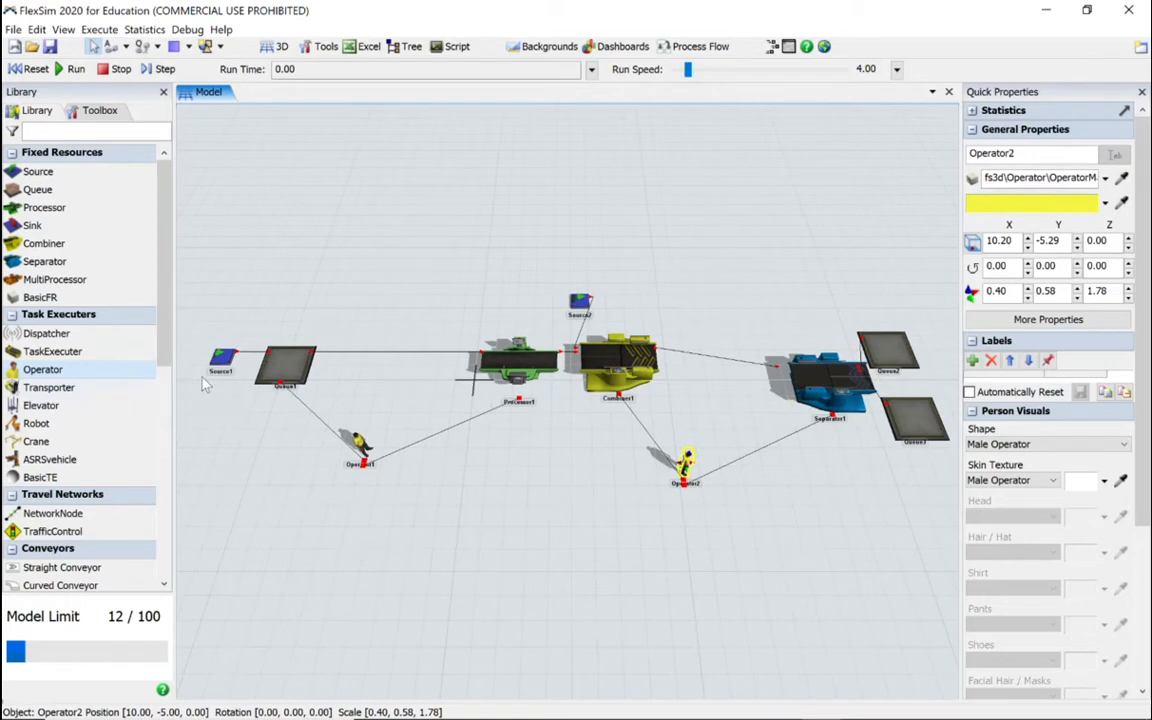
Step: Set the inter-arrival time of Source1 to a constant 10 in its properties
left_click(224, 362)
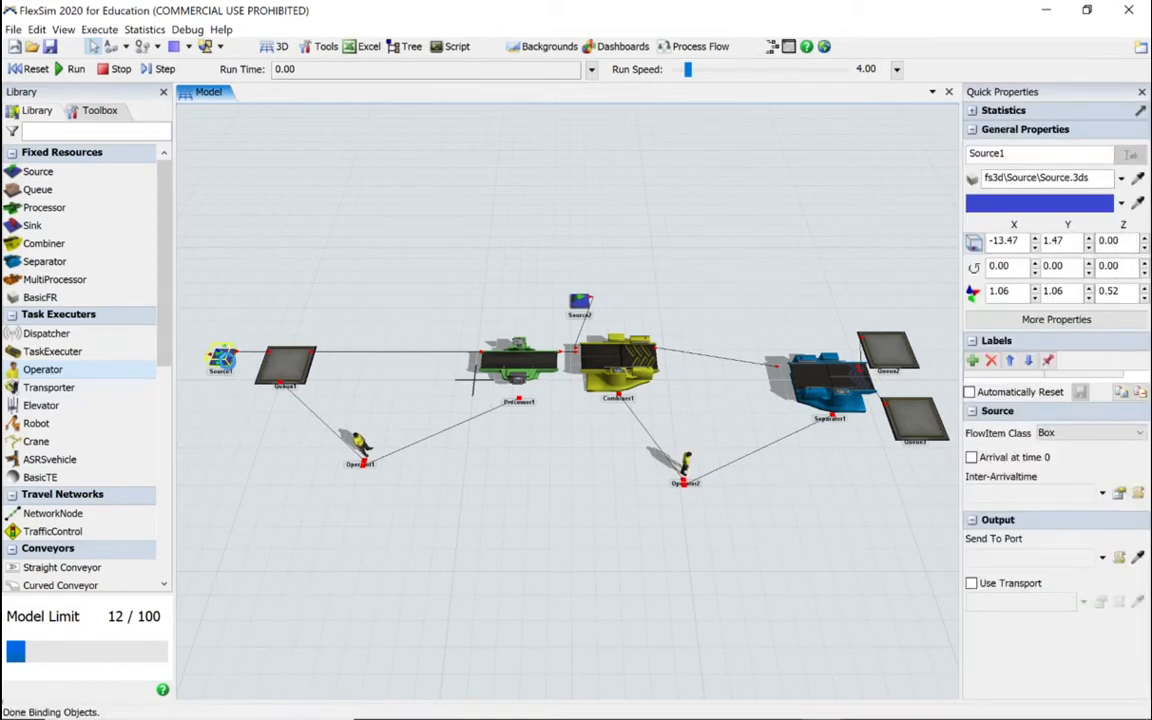
double_click(222, 360)
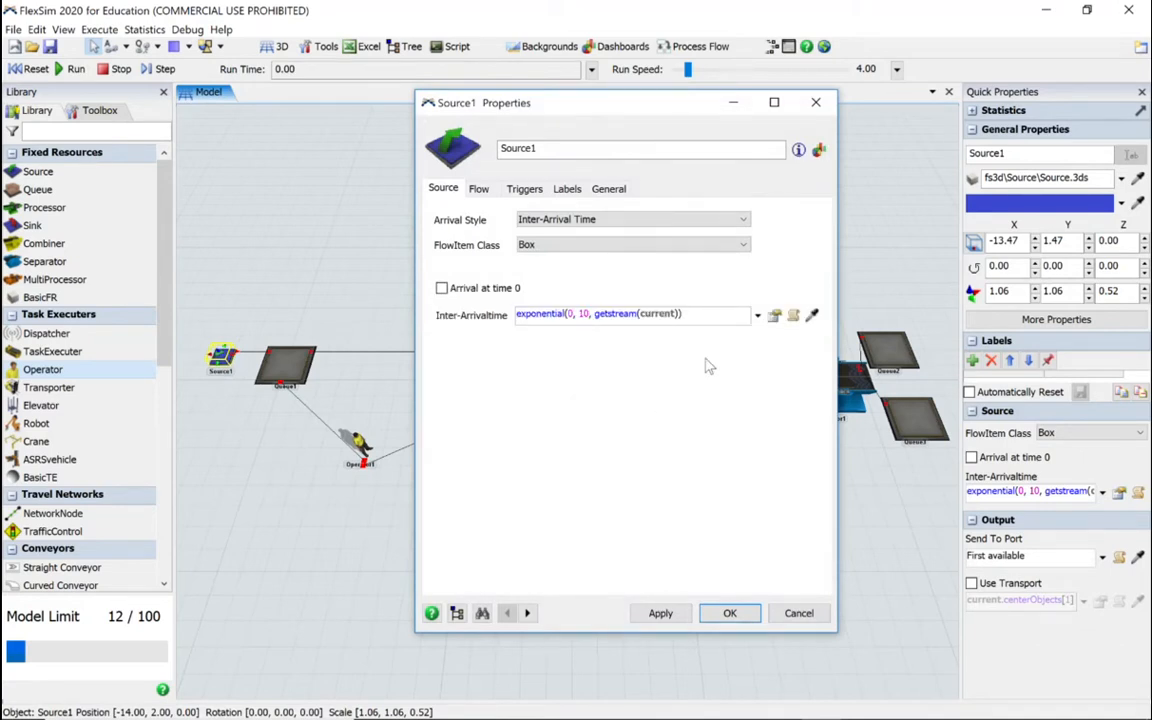
left_click(585, 318)
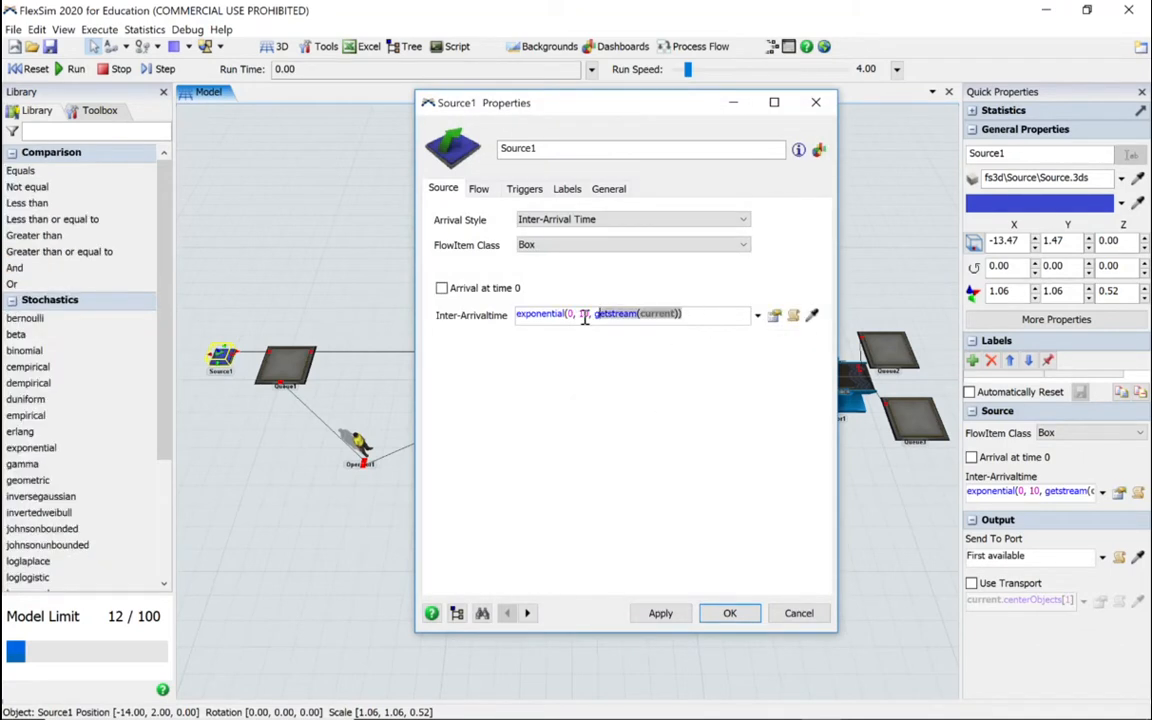
left_click_drag(585, 318, 475, 316)
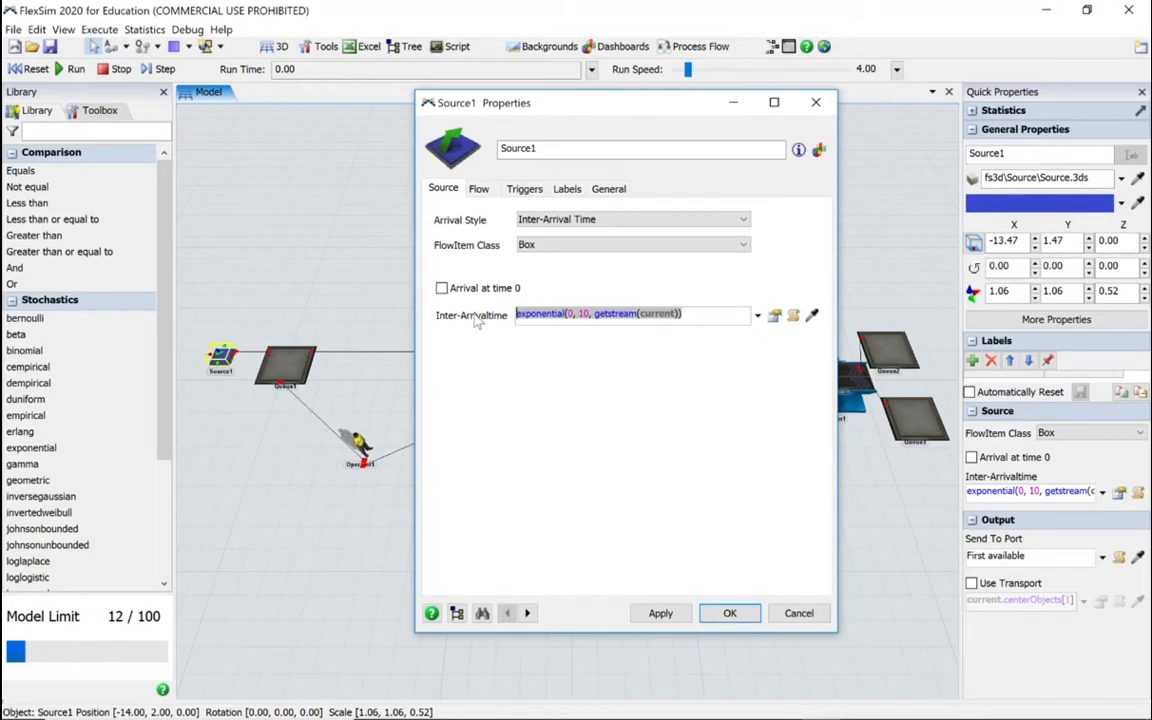
type("10")
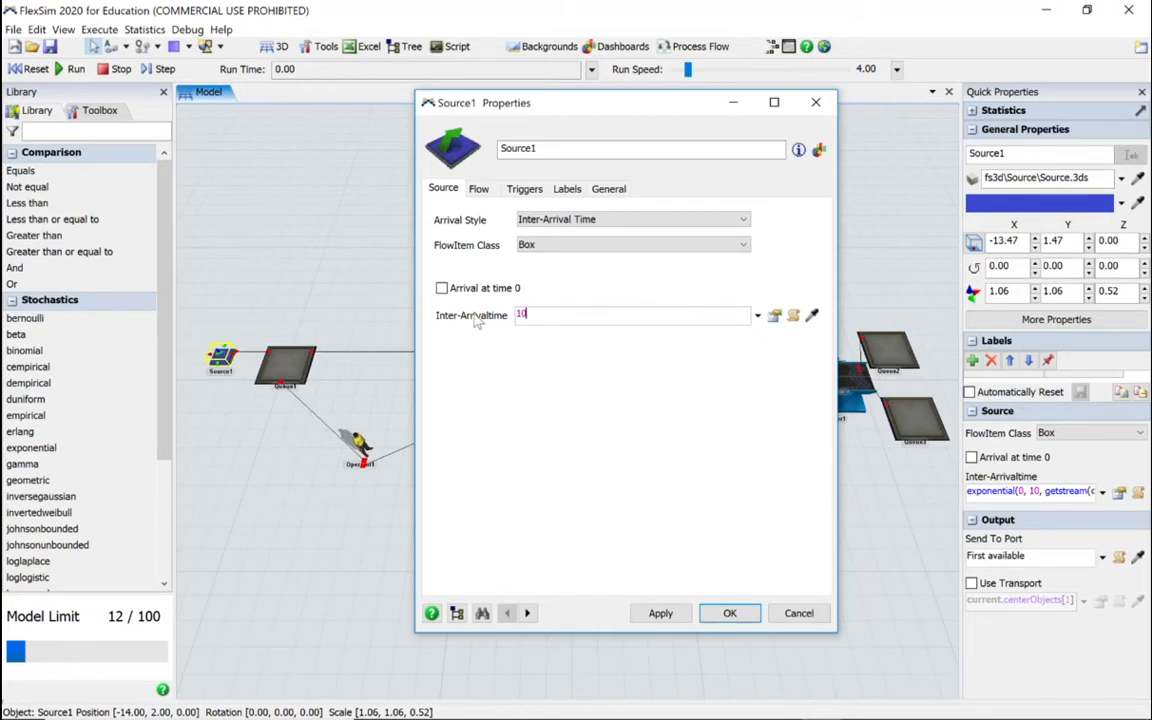
left_click(655, 612)
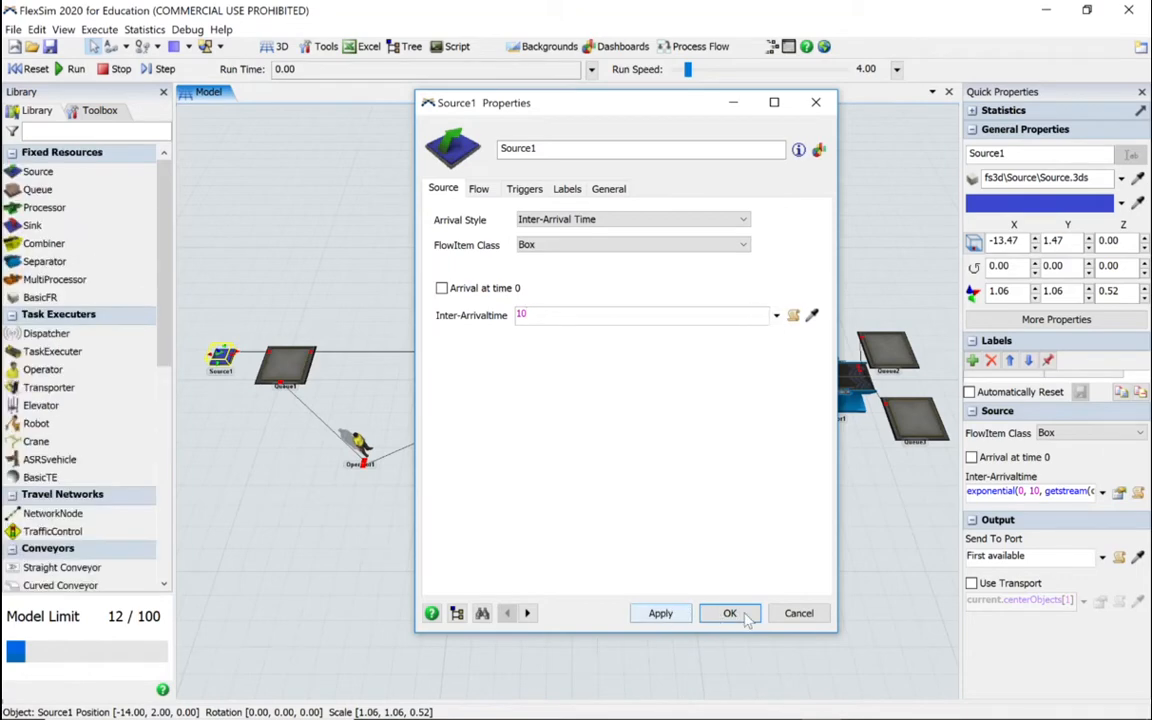
Step: Set the maximum content of Queue1 to 20 and enable Use Transport for its output
double_click(290, 368)
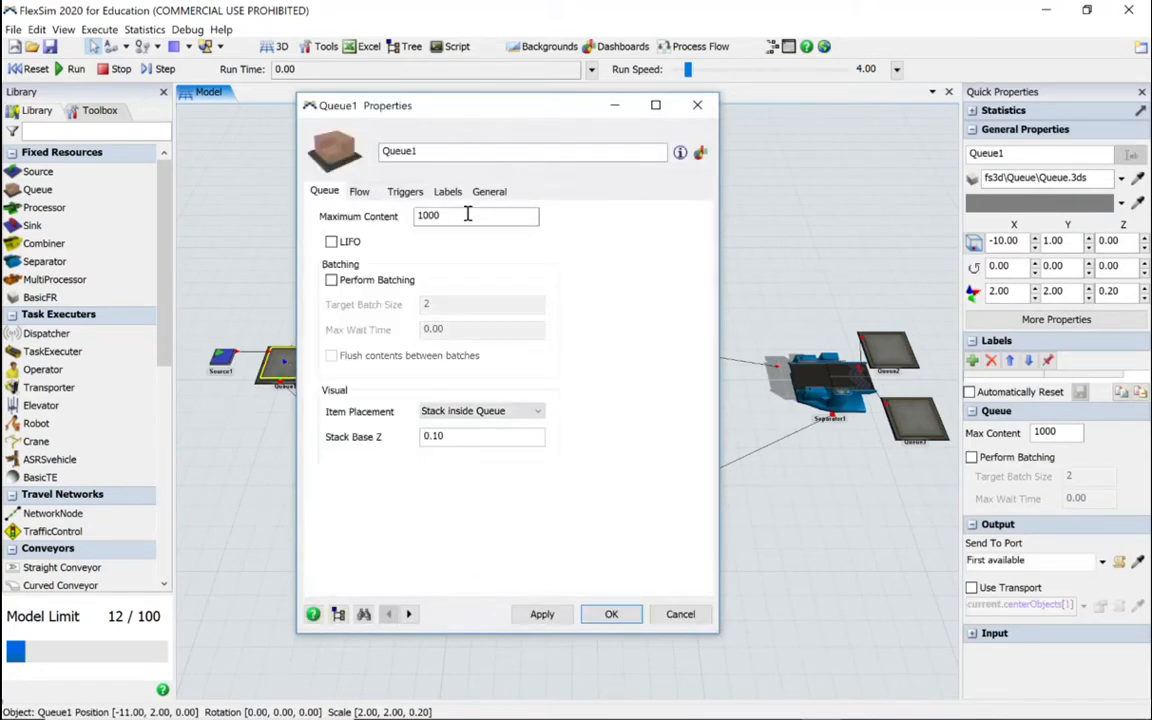
double_click(467, 214)
type("20")
left_click(359, 191)
left_click_drag(447, 114, 653, 135)
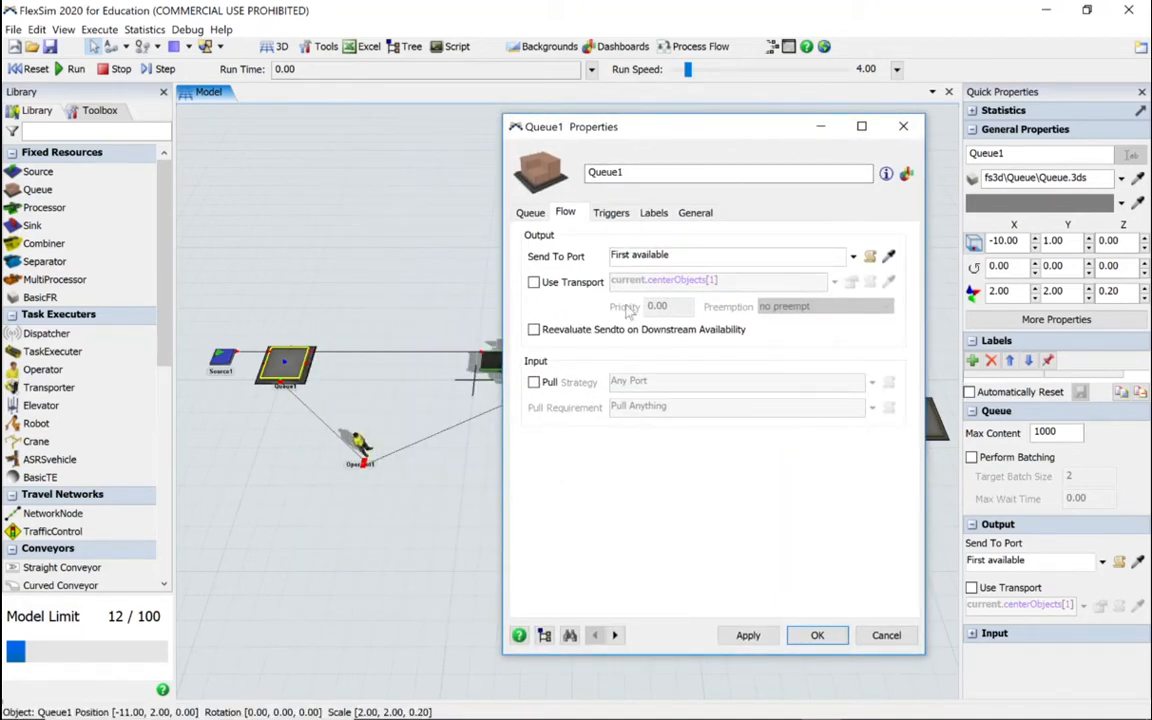
left_click(533, 282)
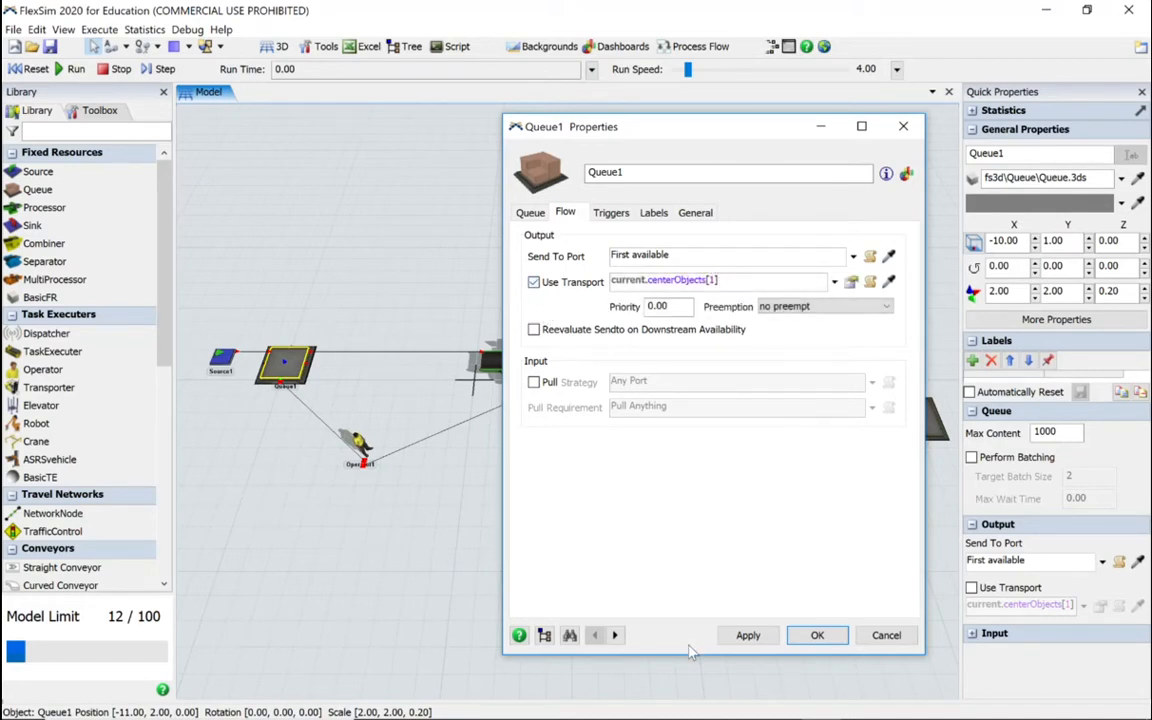
left_click(818, 636)
Step: Set the process time of Processor1 to 15 and have it use an operator for processing
left_click(517, 362)
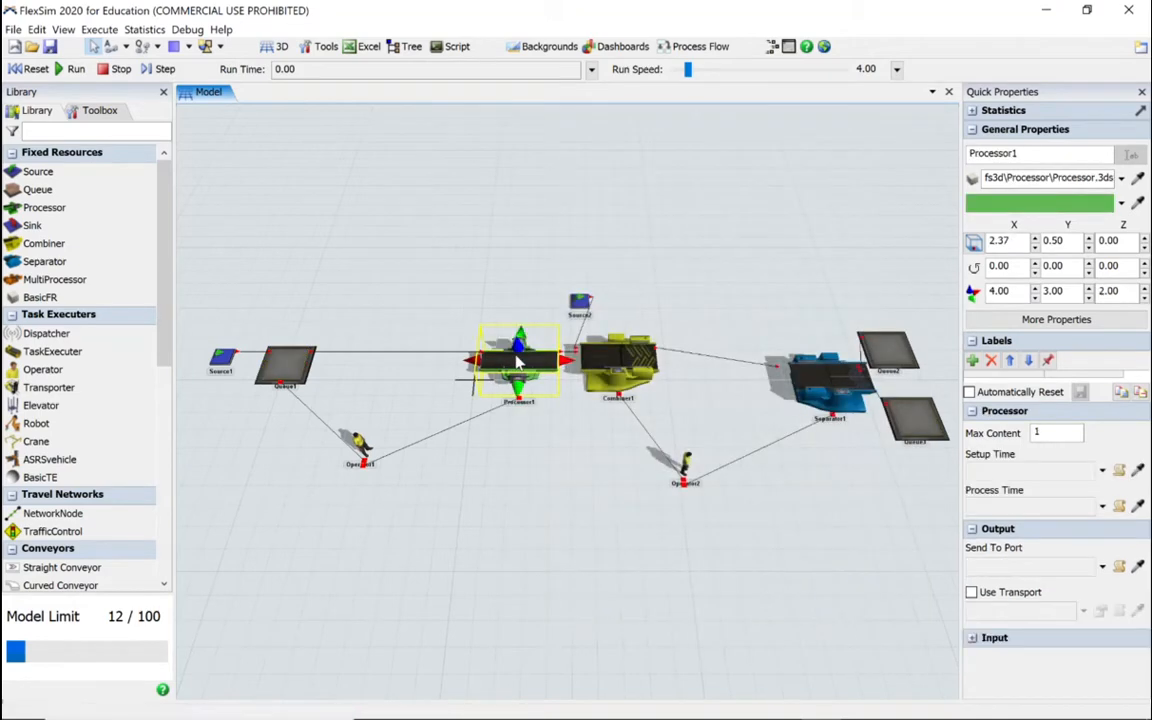
double_click(517, 362)
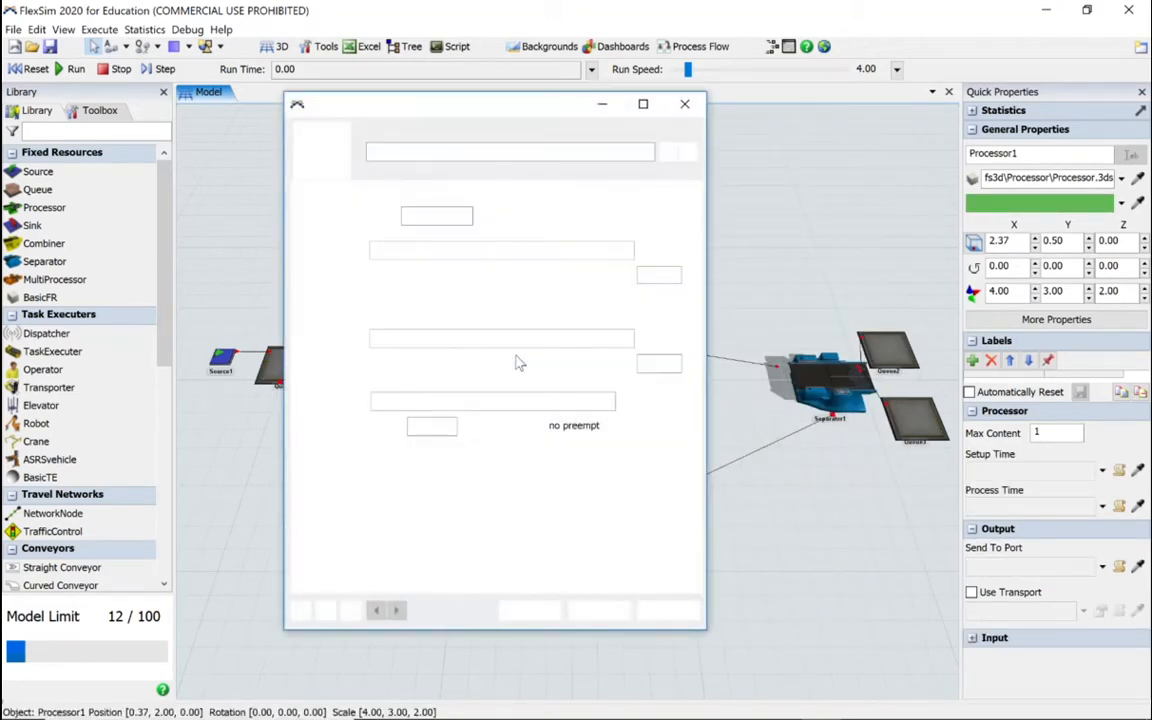
left_click(413, 337)
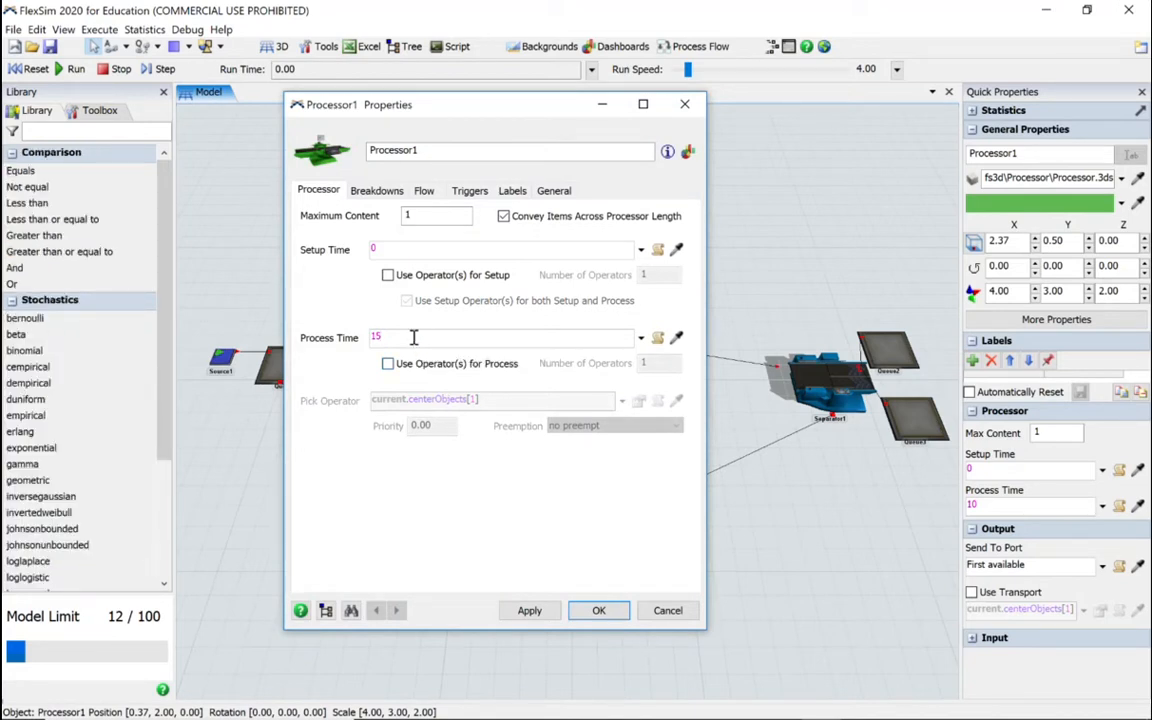
left_click(388, 363)
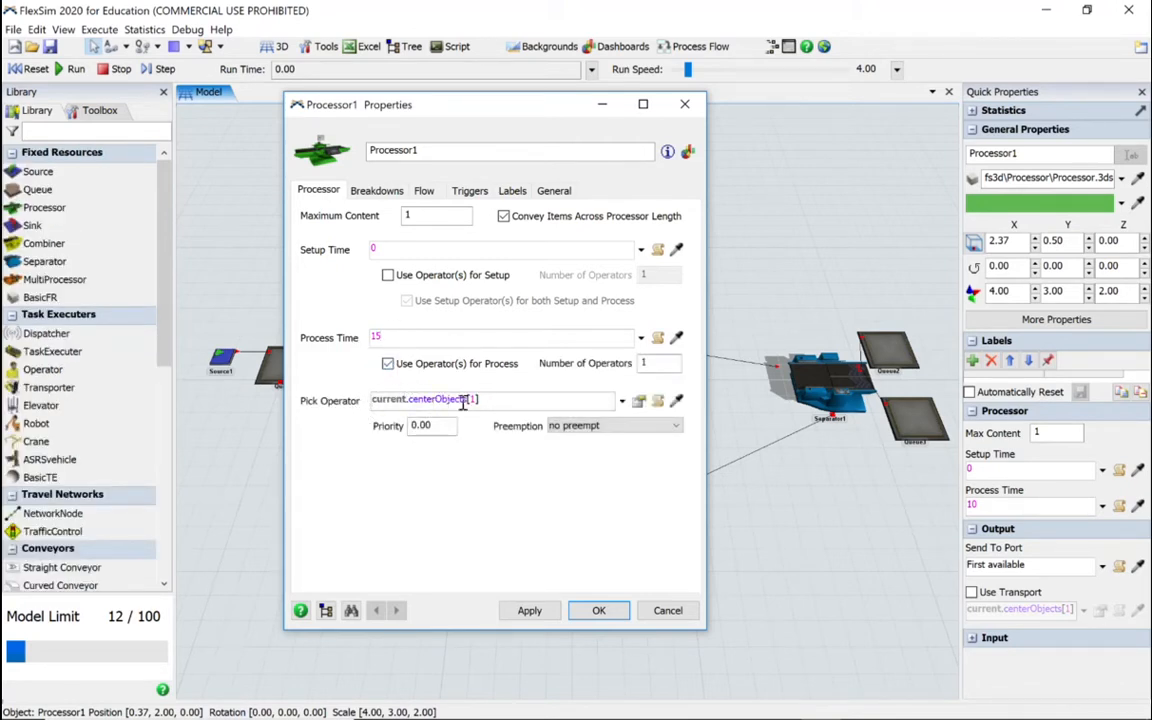
left_click(598, 610)
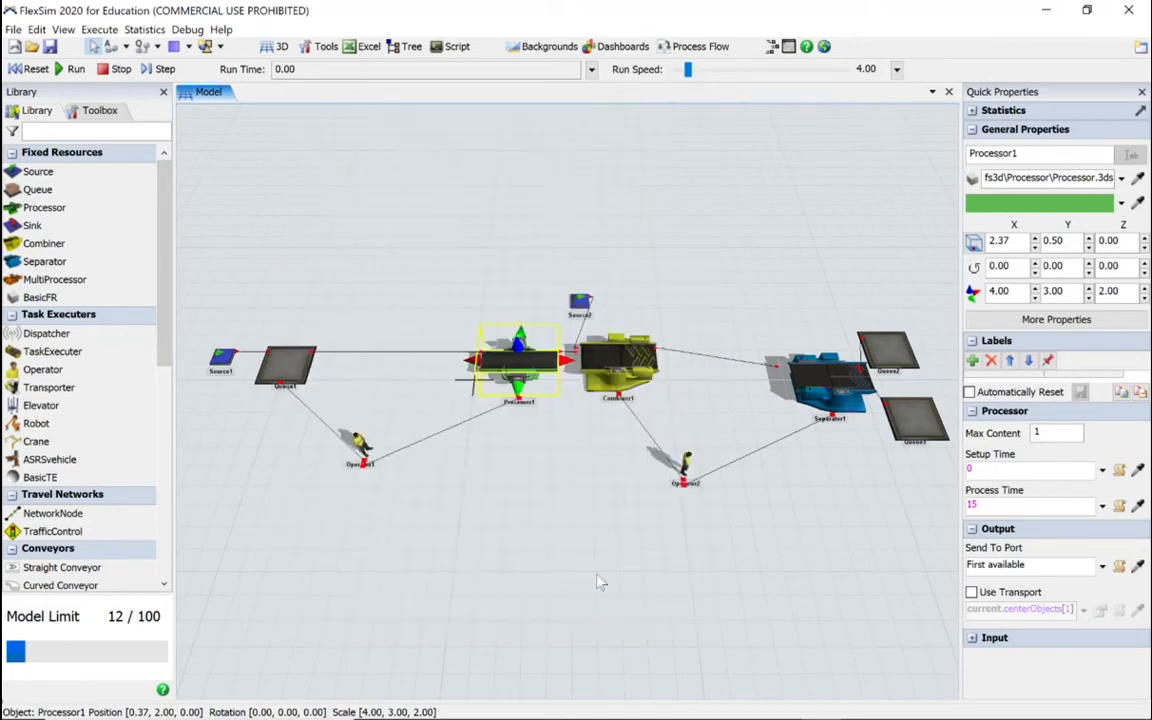
Step: Set the target quantity from Input Port 2 of Combiner1 to 4 and enable conveying items across the combiner length
left_click(625, 378)
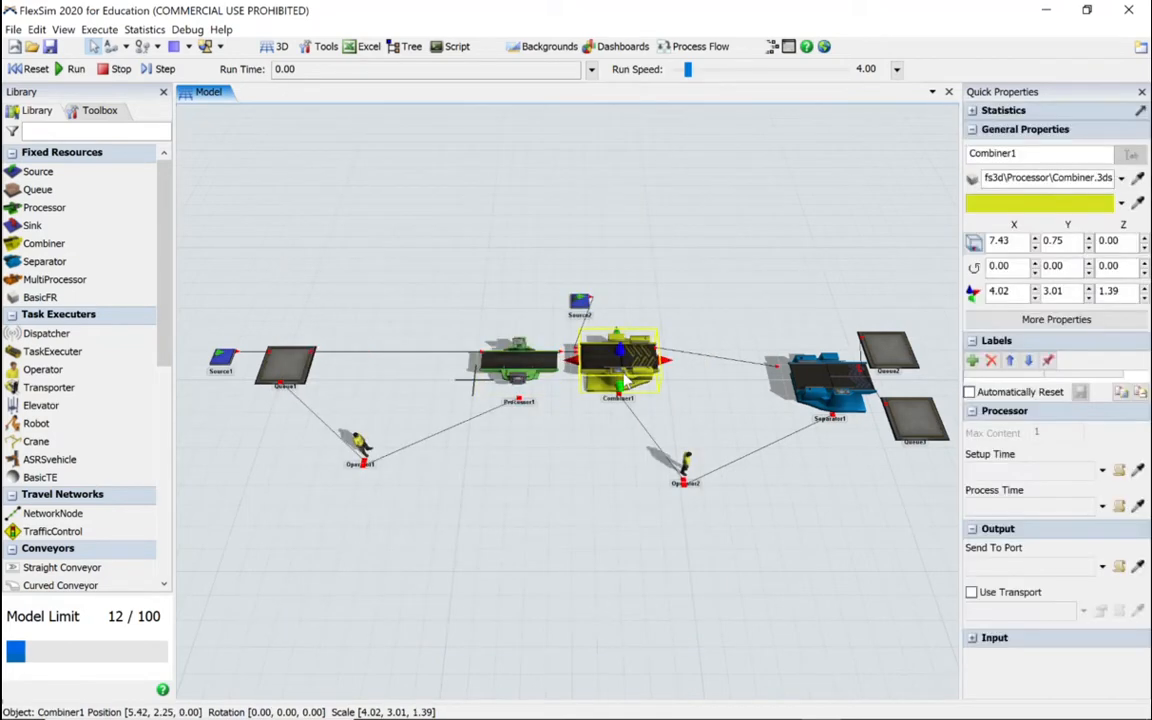
double_click(625, 378)
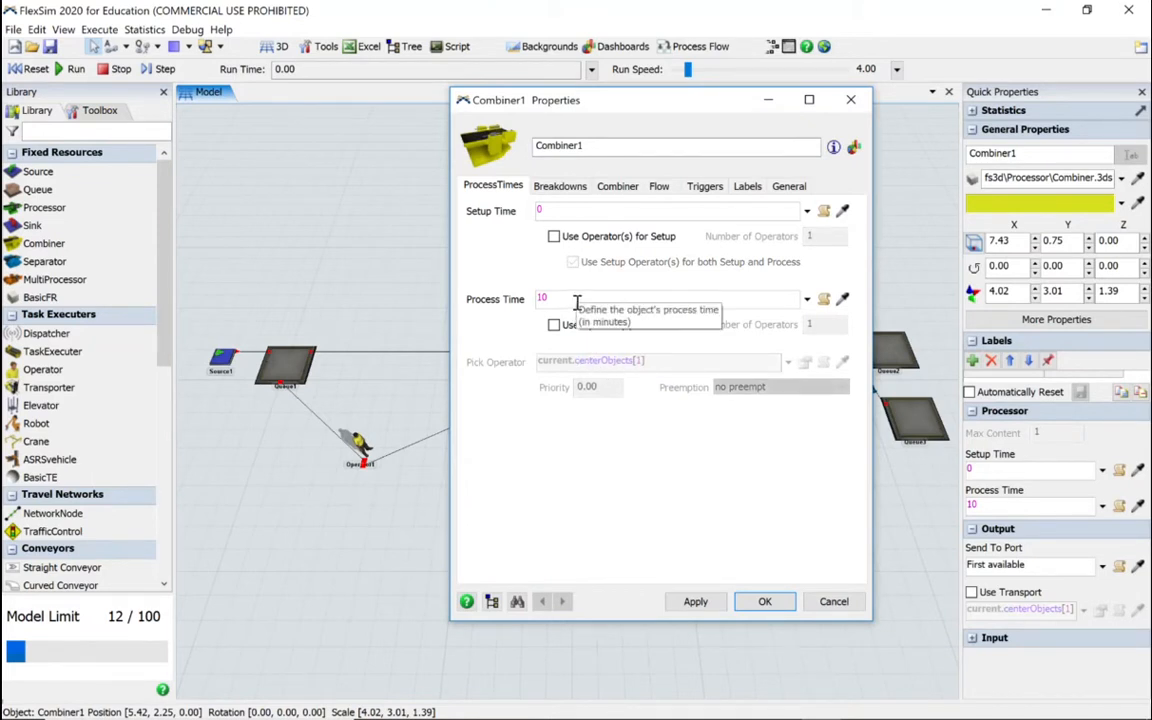
left_click(617, 186)
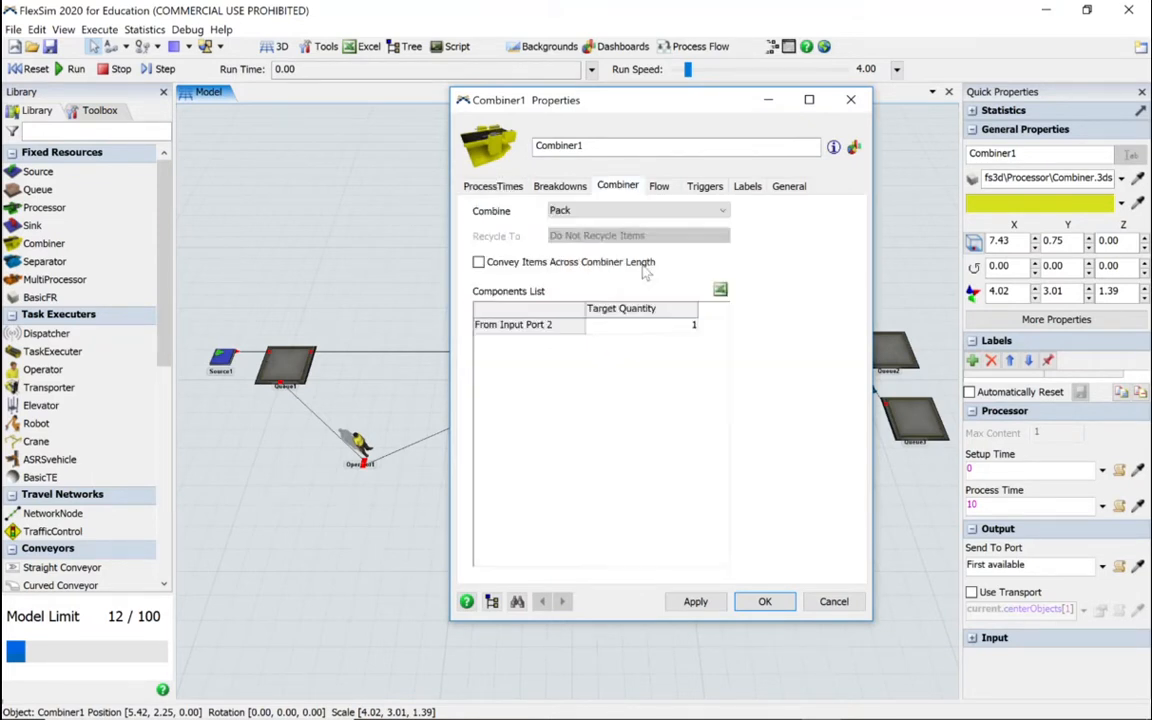
left_click_drag(595, 101, 793, 123)
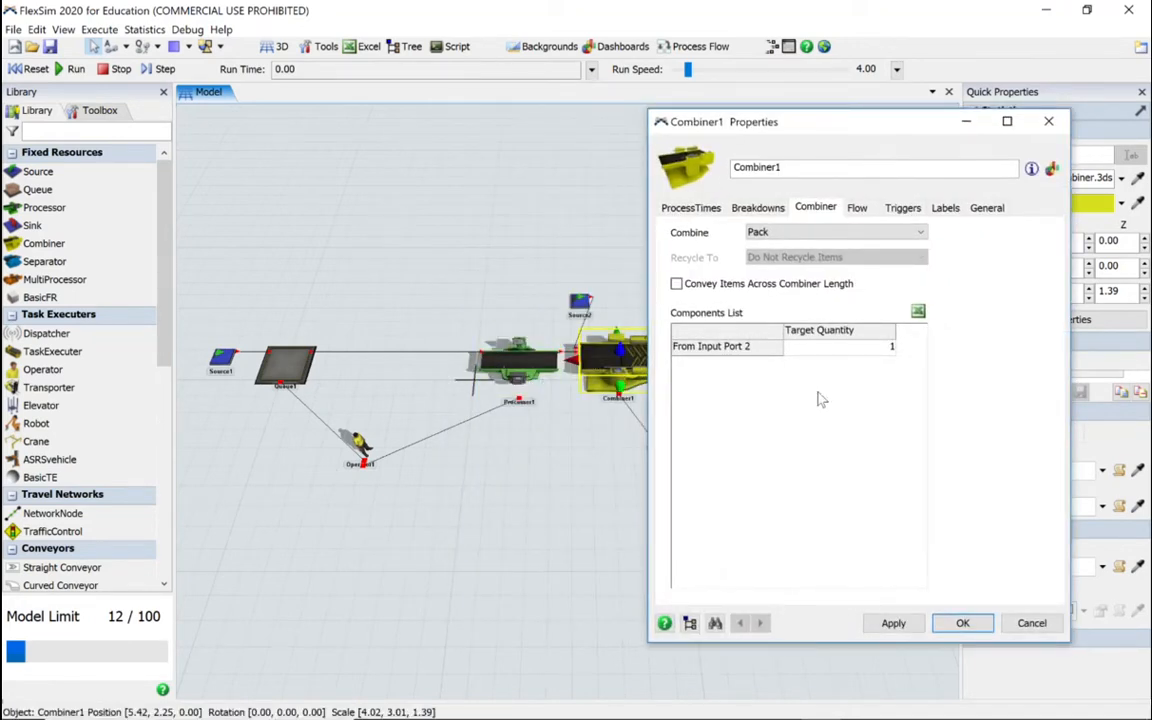
double_click(842, 350)
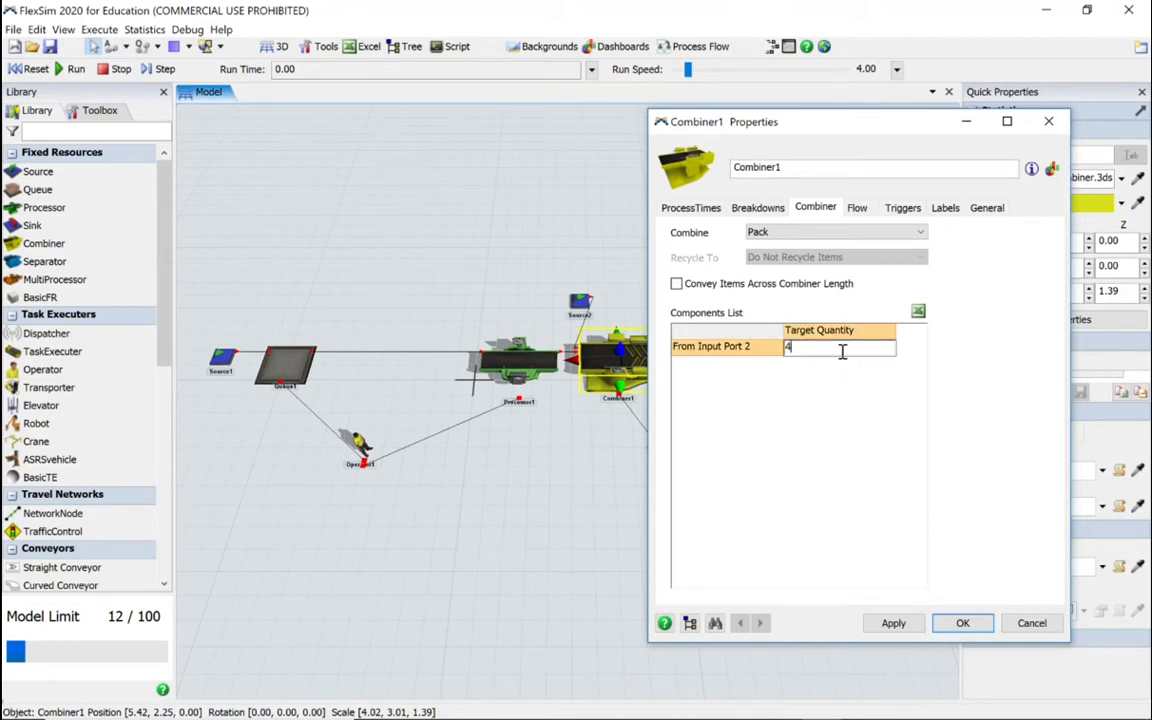
left_click(772, 381)
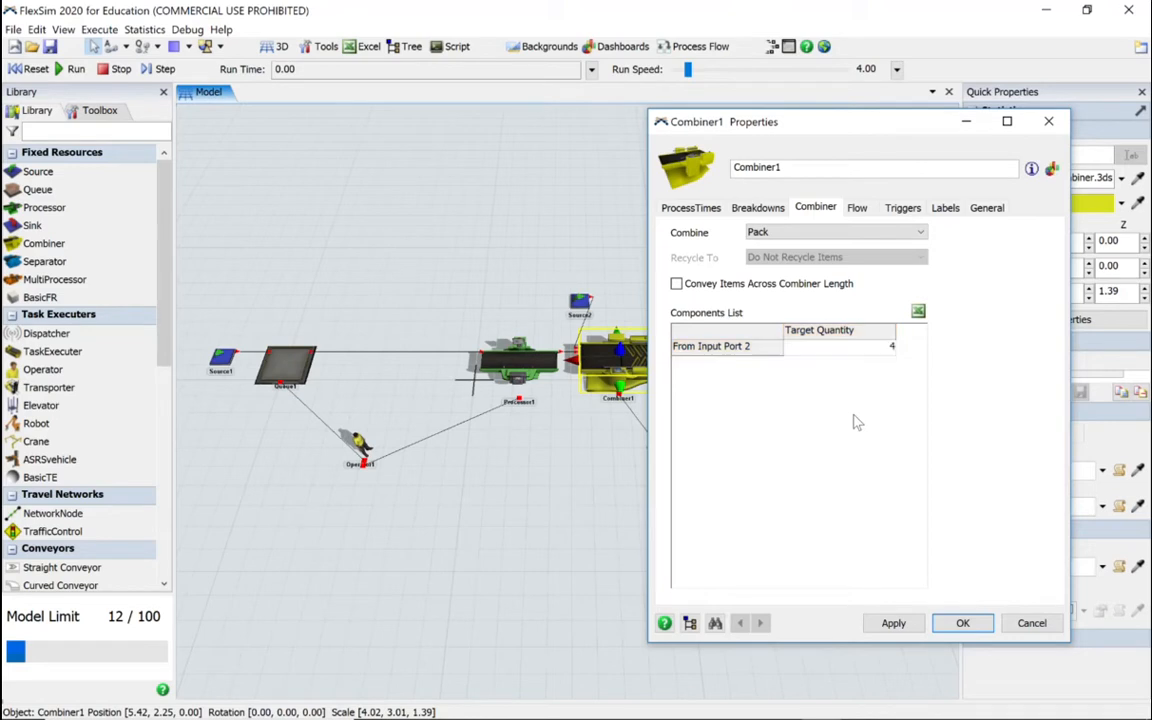
left_click(676, 284)
Step: Enable Use Transport for the output of Combiner1 and accept its properties
left_click(857, 208)
left_click(679, 277)
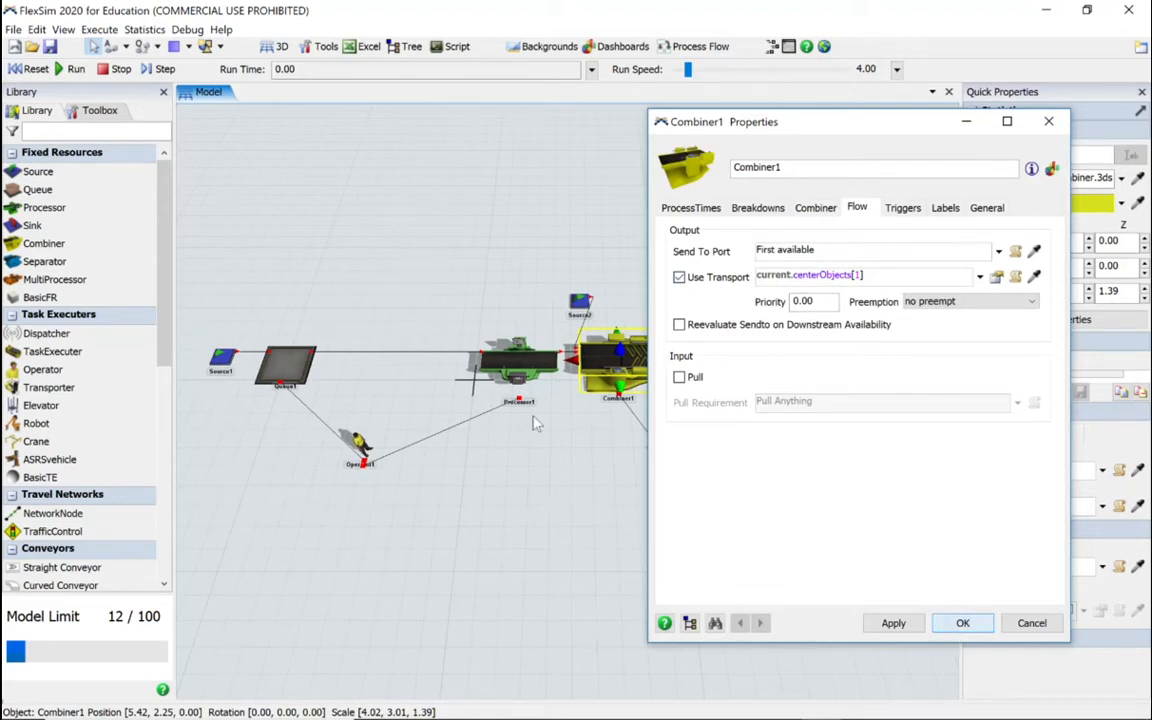
left_click(962, 623)
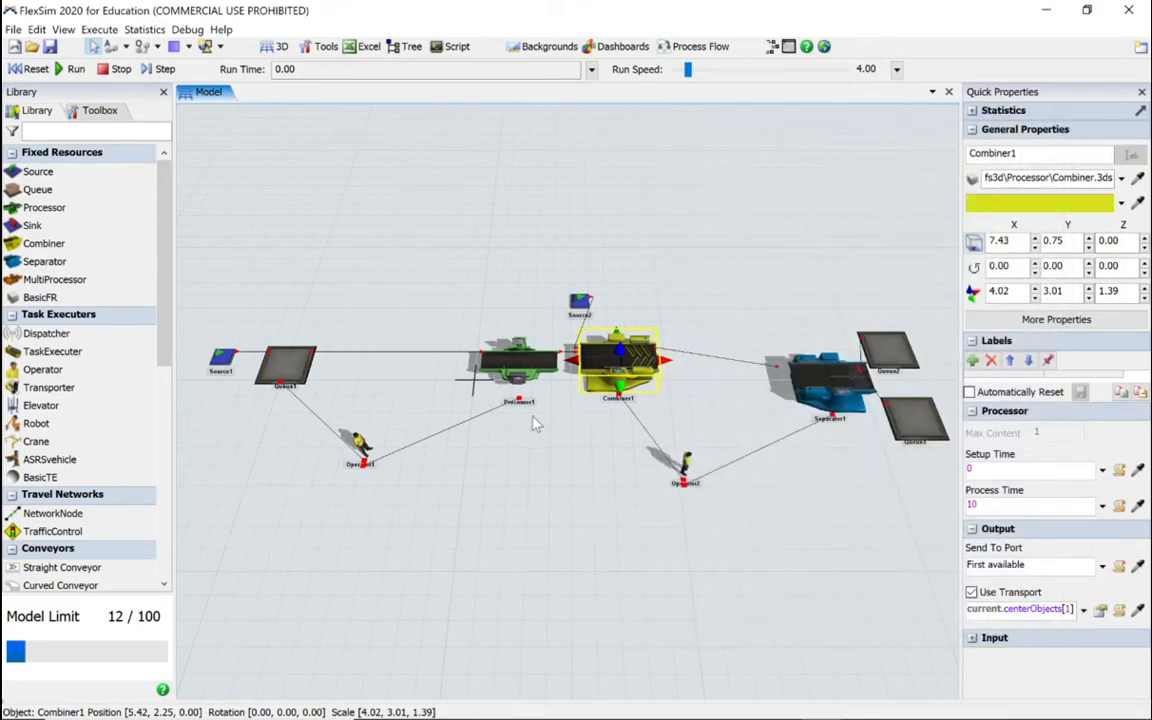
Step: Have Separator1 use an operator for processing and accept its properties
left_click(832, 393)
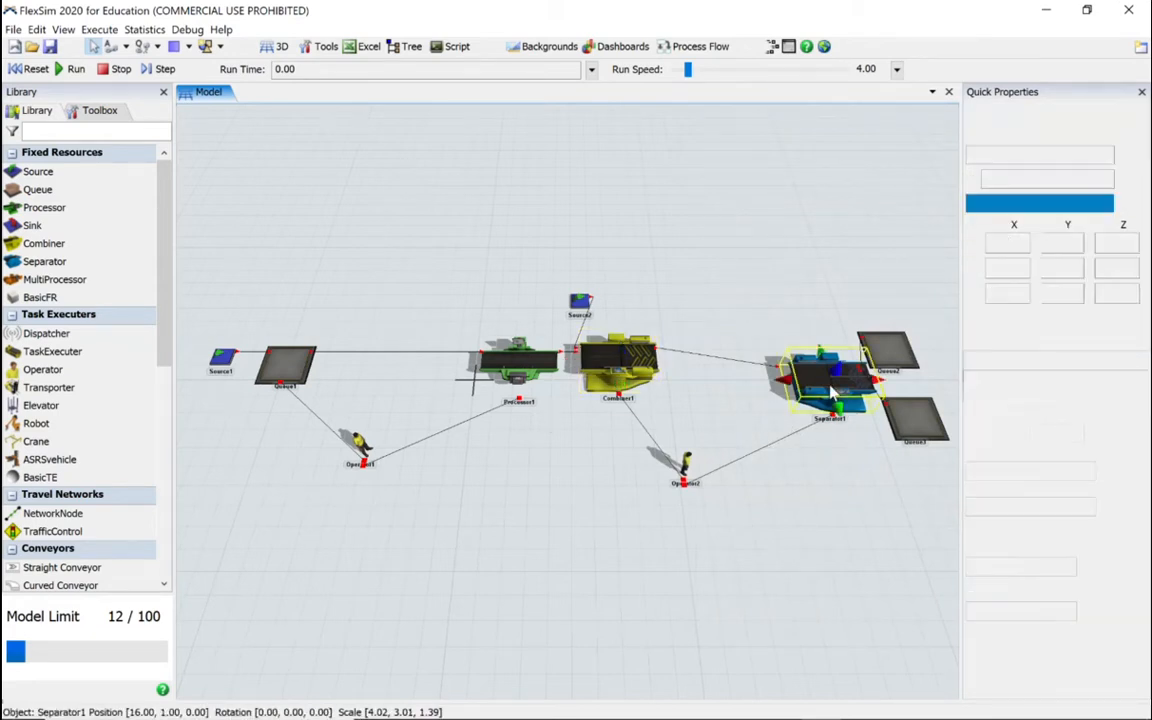
double_click(825, 385)
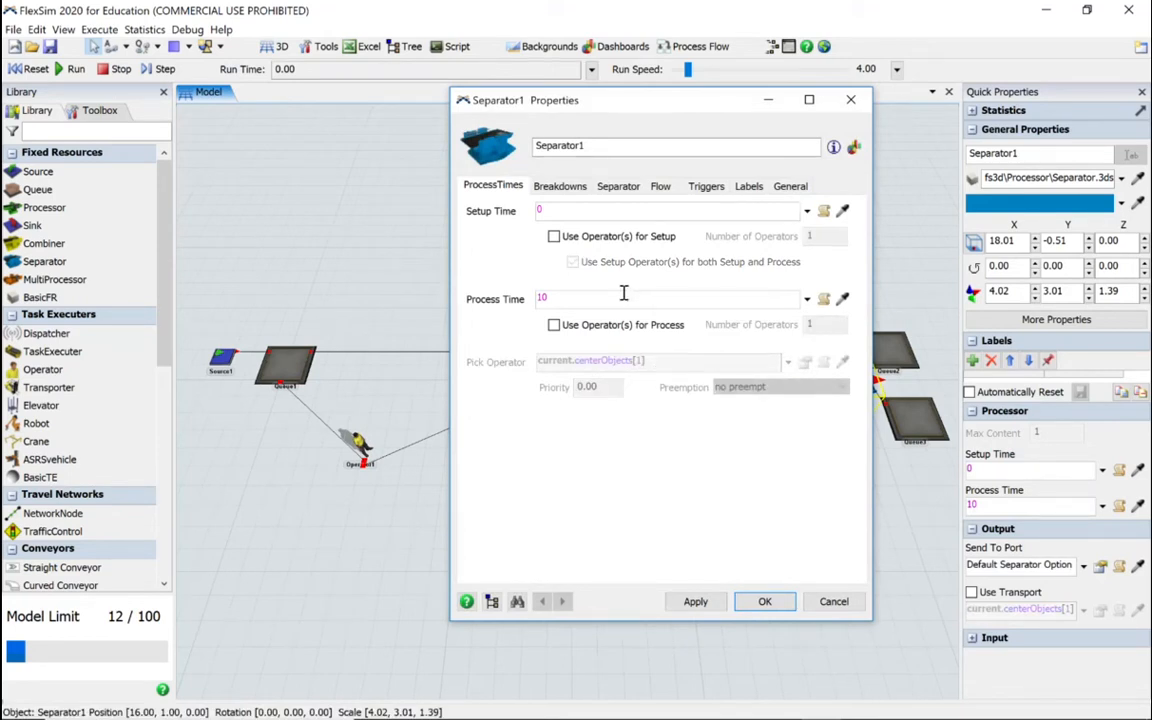
left_click(554, 326)
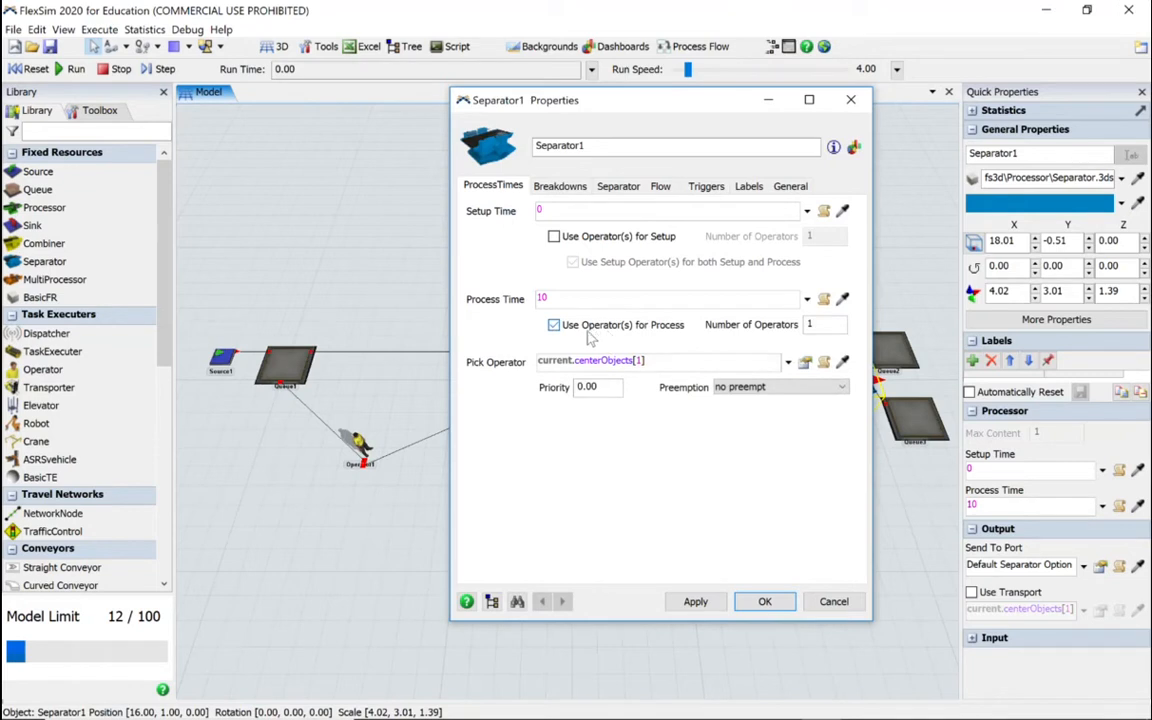
left_click(762, 602)
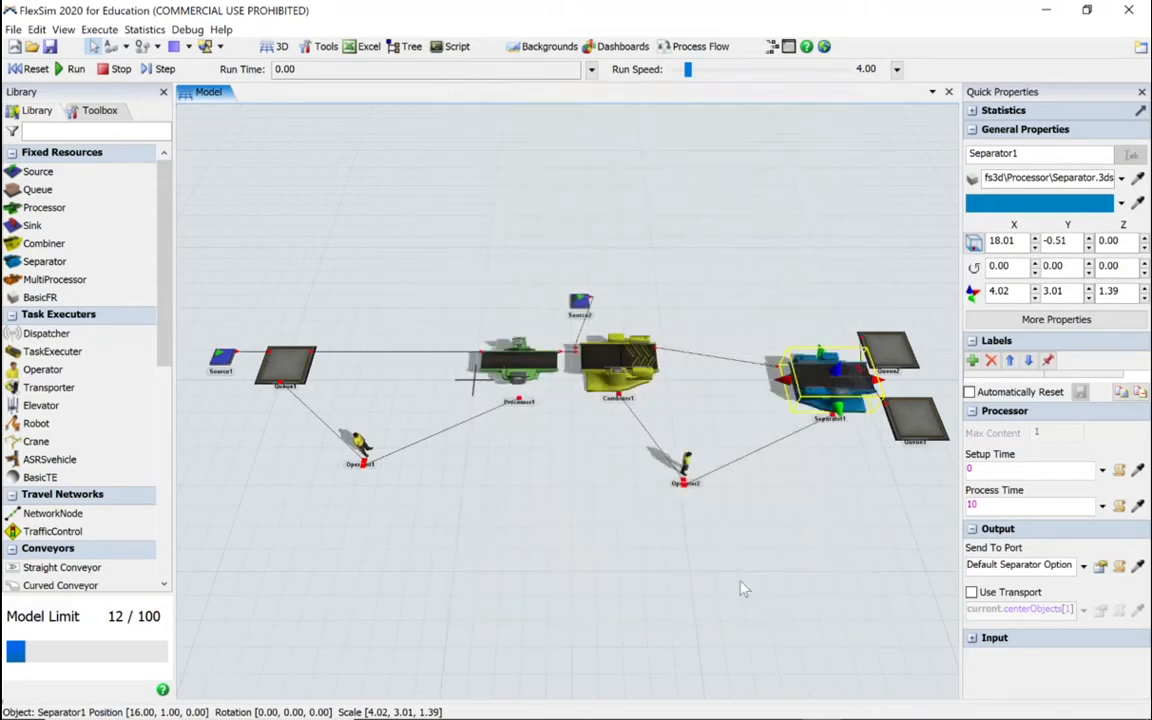
Step: Set the FlowItem Class of Source2 to Pallet and accept its properties
left_click(581, 302)
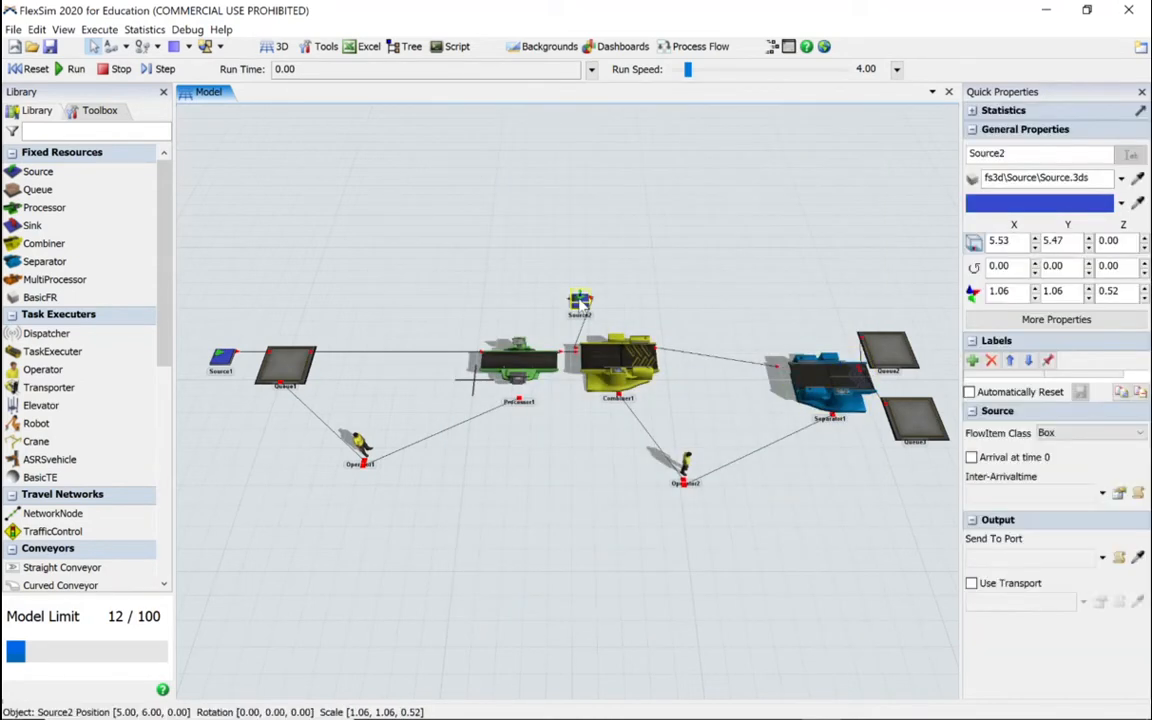
double_click(580, 300)
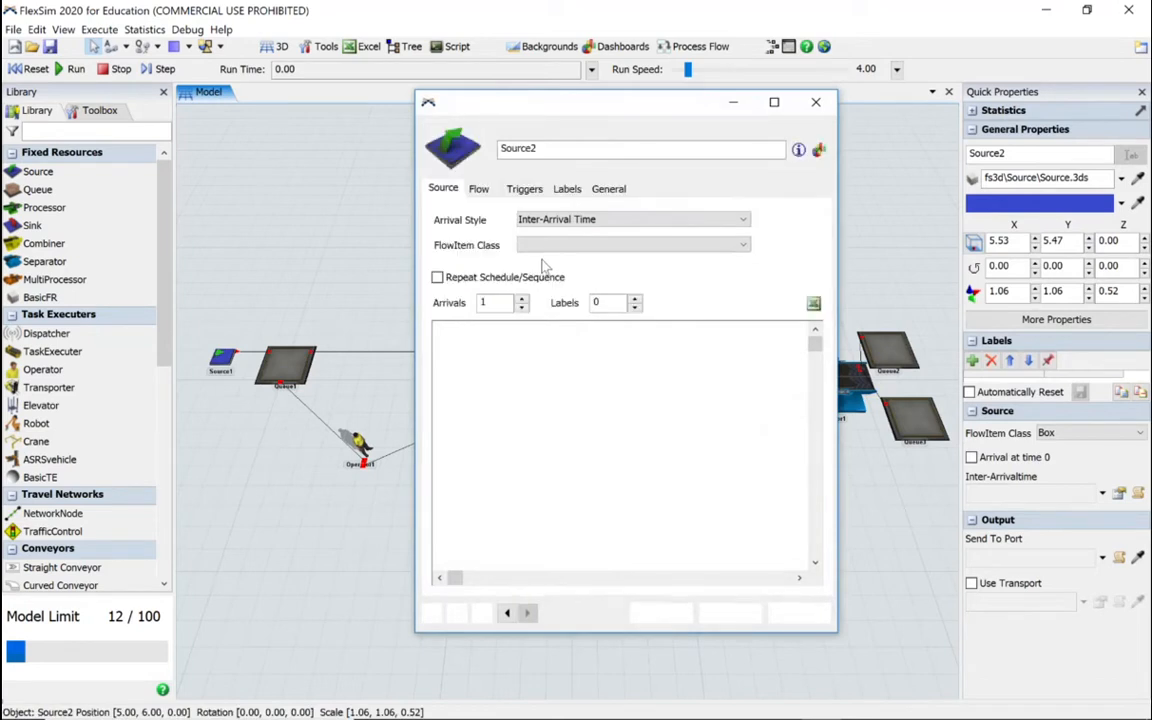
left_click(563, 250)
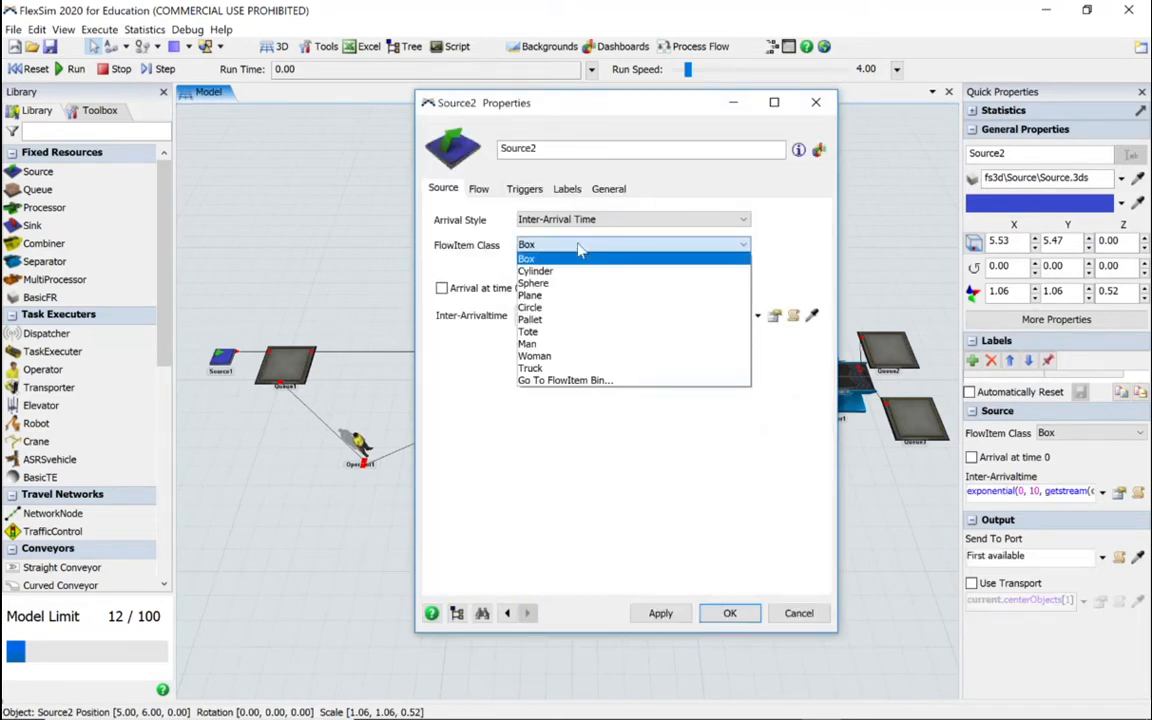
left_click(563, 322)
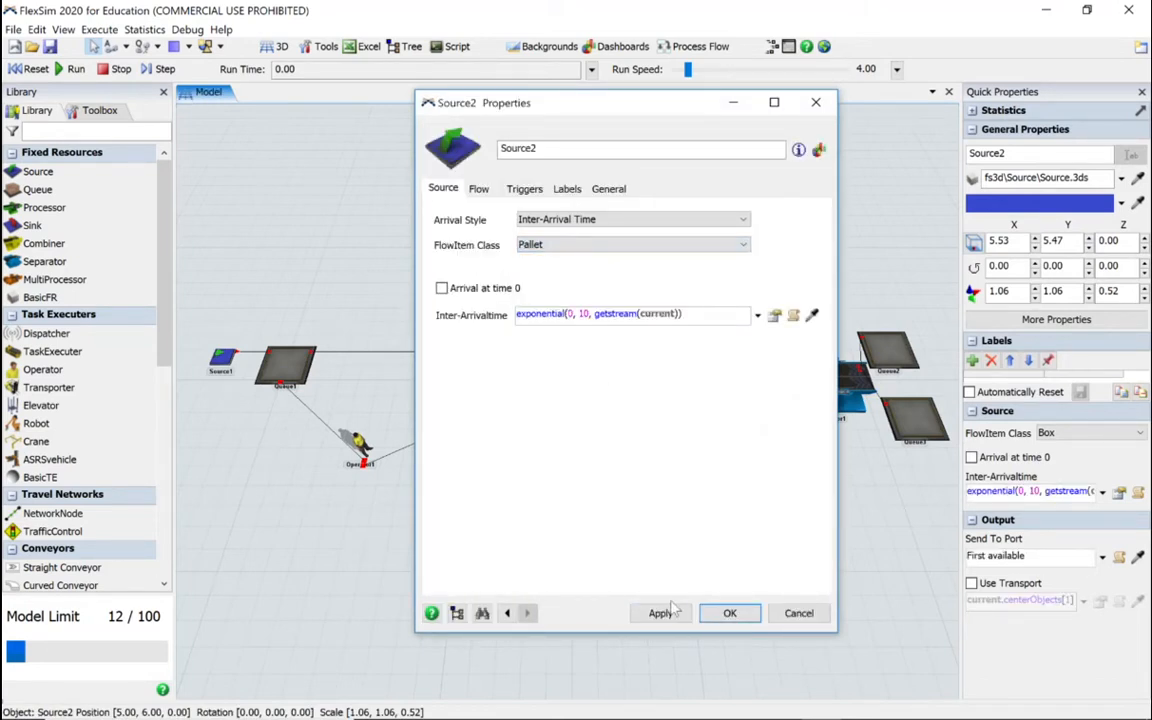
left_click(726, 614)
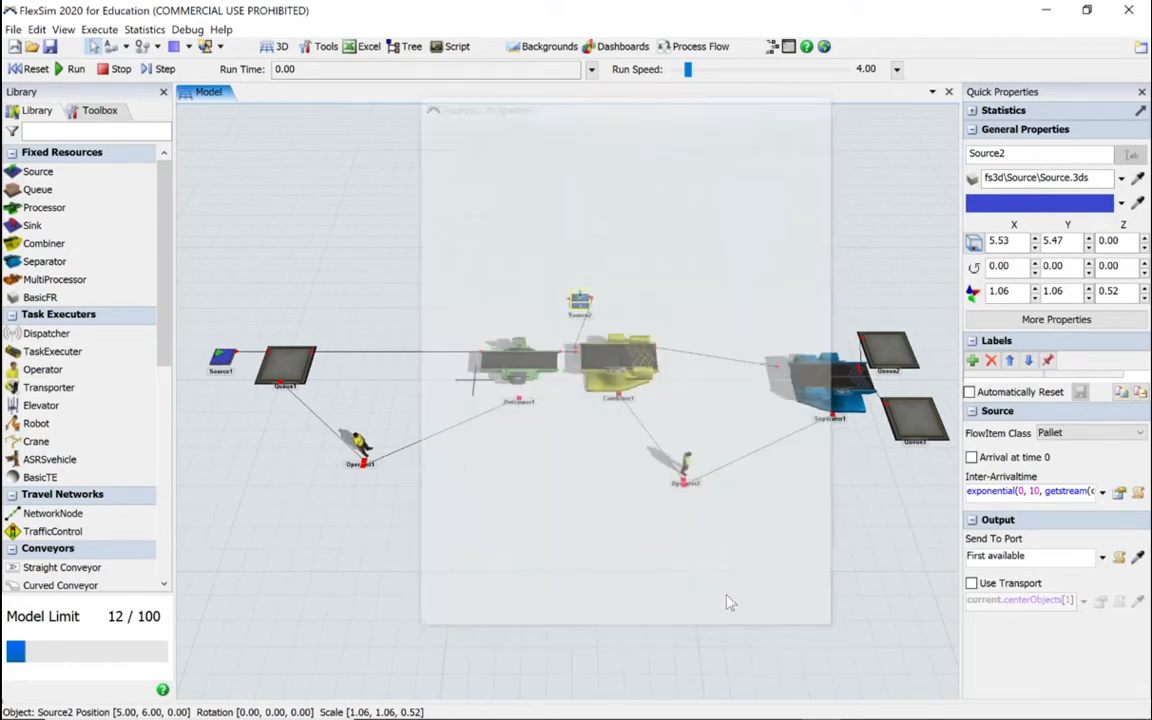
Step: Rename Queue2, the queue behind the separator, as Pallets and accept its properties
left_click(897, 349)
double_click(897, 349)
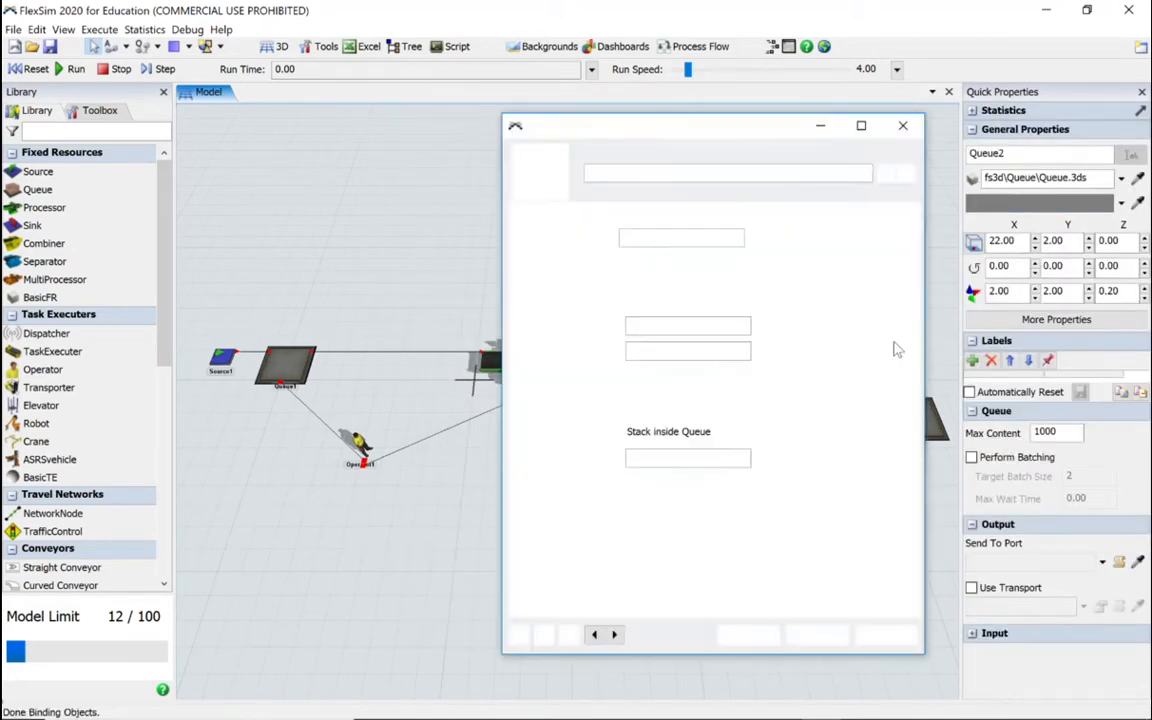
left_click(649, 173)
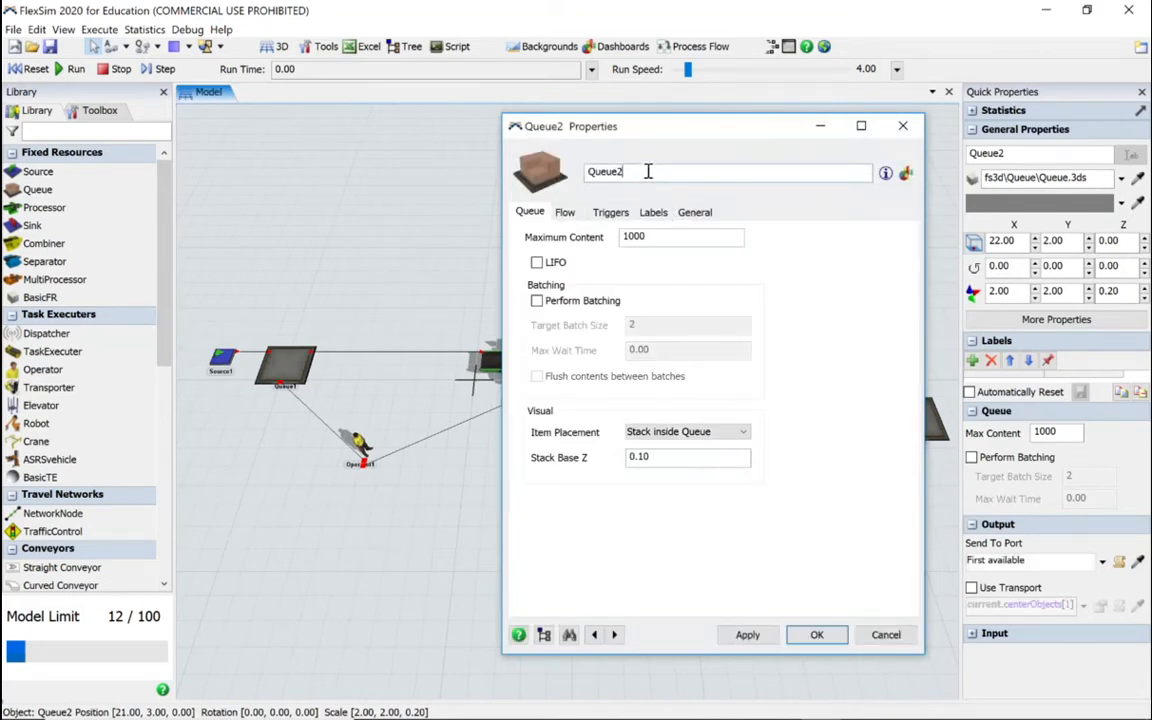
key("ctrl+a")
type("P")
left_click(752, 635)
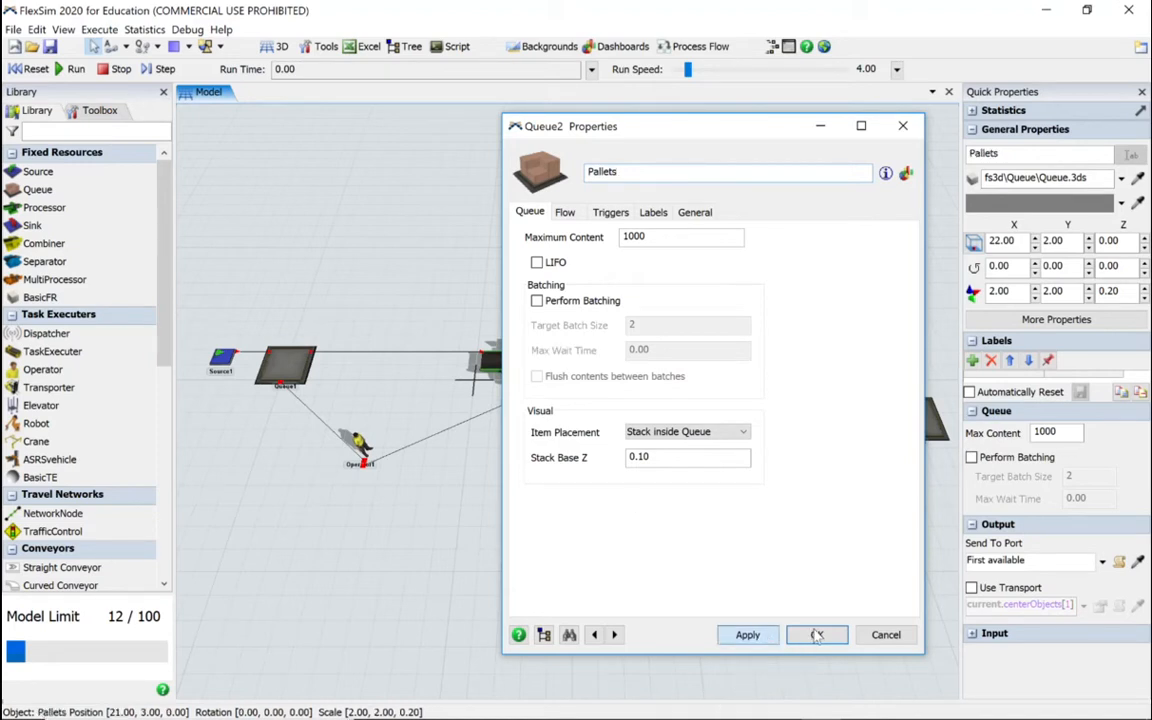
left_click(817, 635)
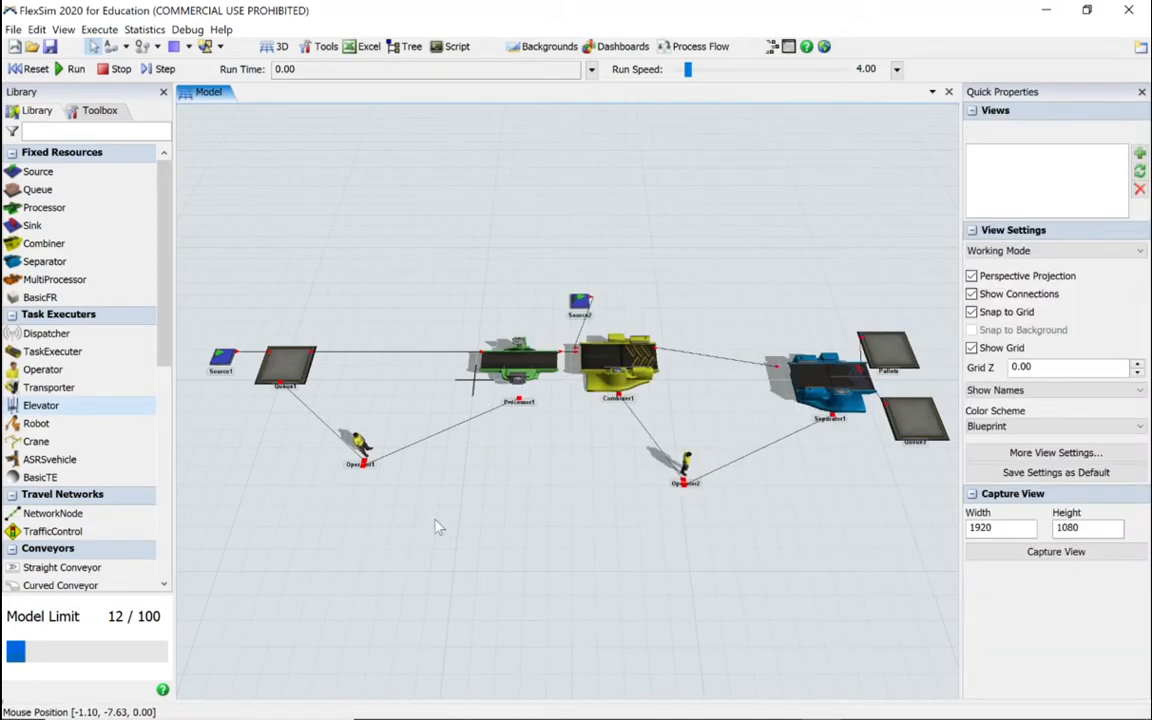
Step: Set the max speed of Operator1 to 10 and disable Rotate while travelling
left_click(368, 449)
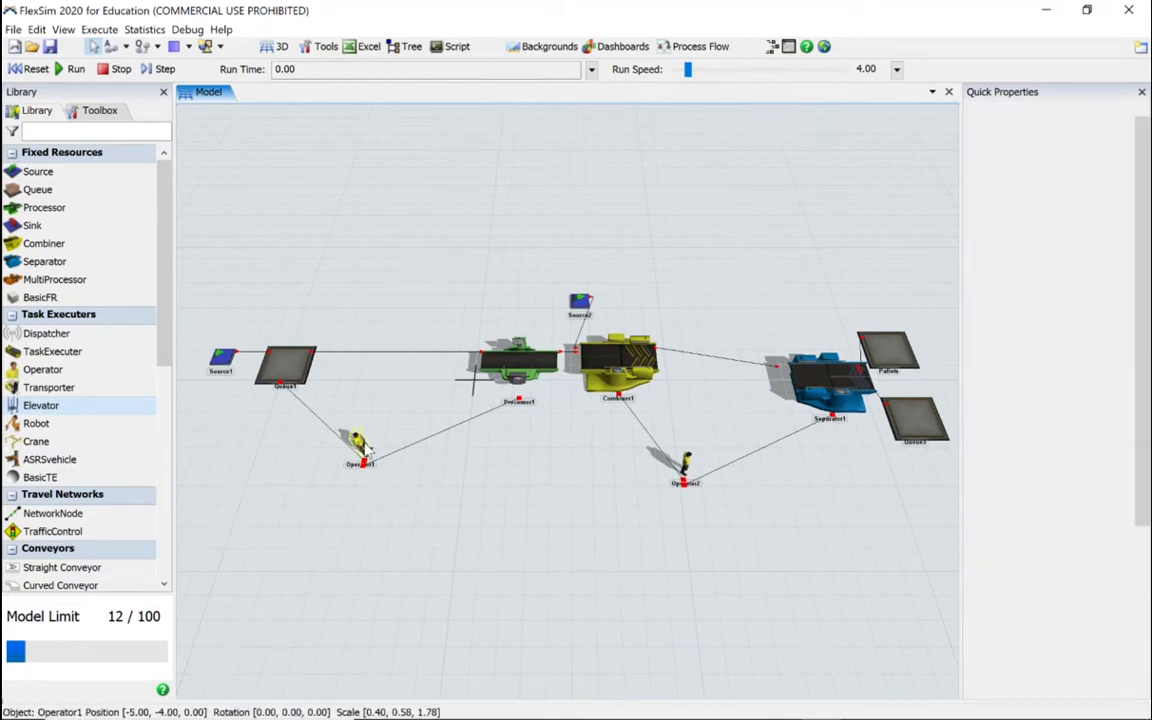
double_click(362, 446)
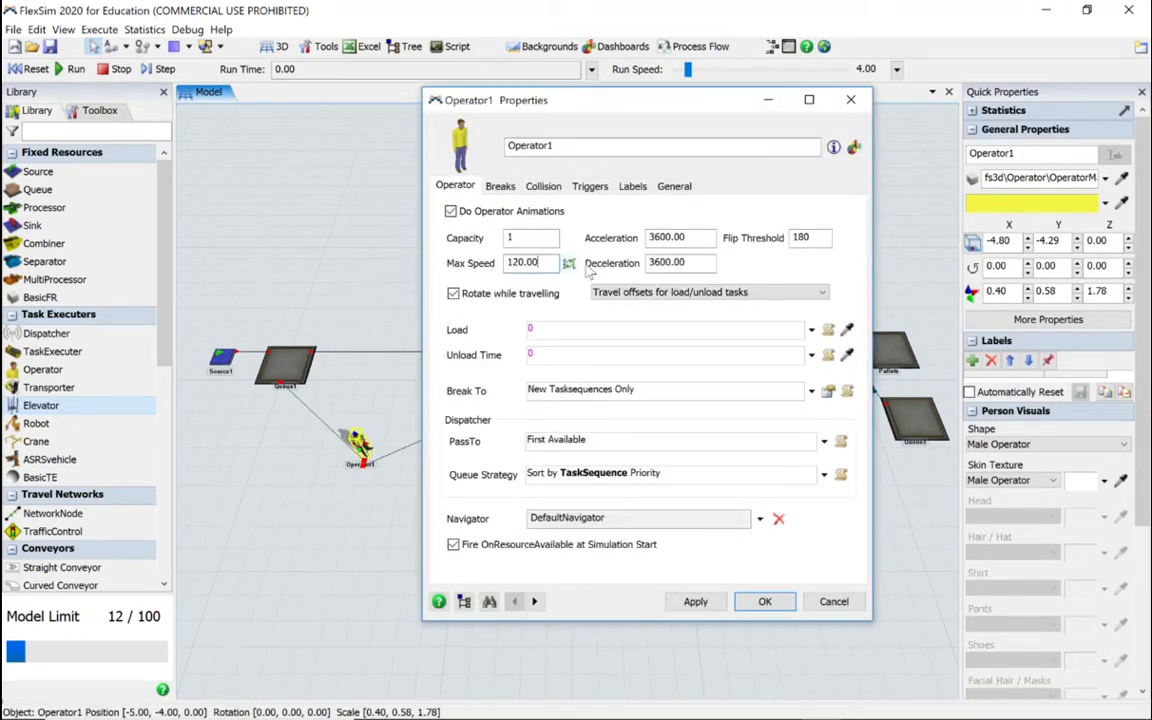
left_click(568, 263)
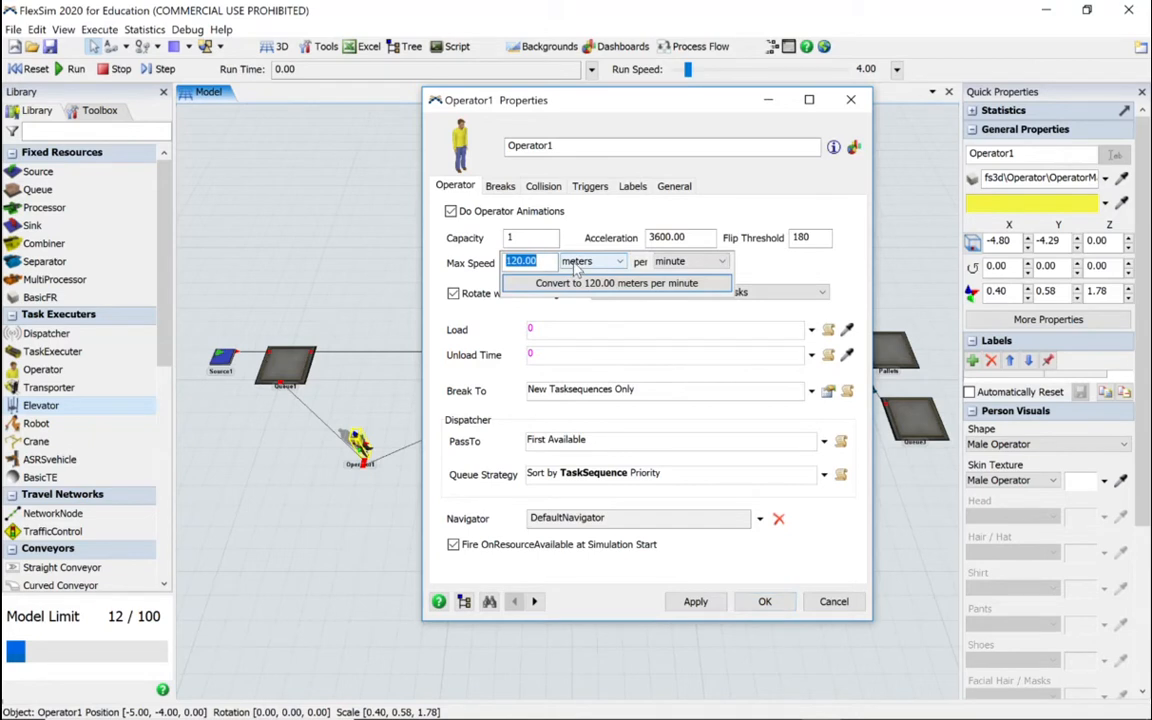
left_click(460, 260)
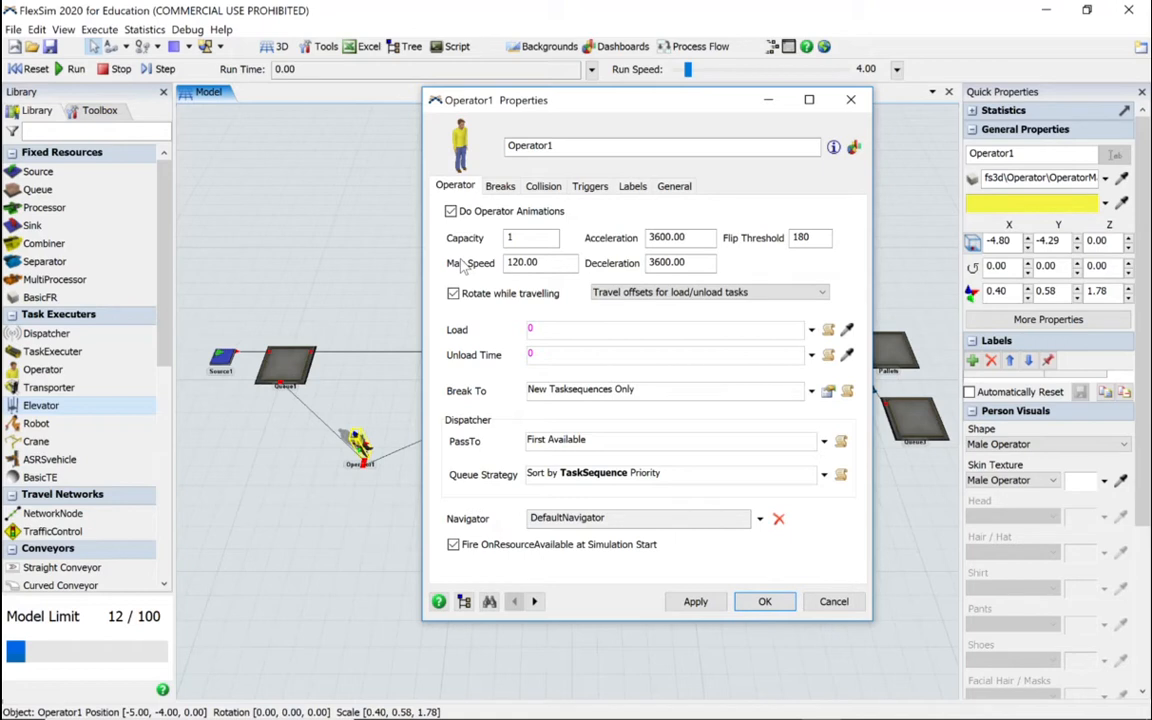
left_click(535, 262)
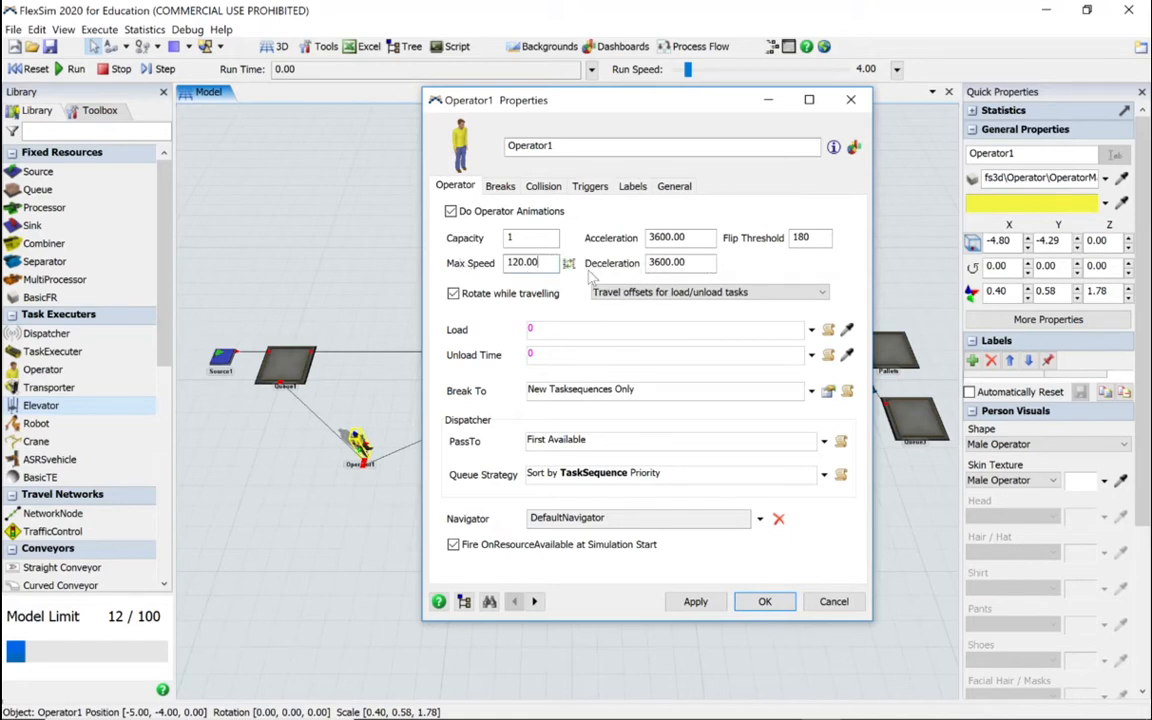
key("BackSpace")
key("BackSpace")
key("BackSpace")
key("BackSpace")
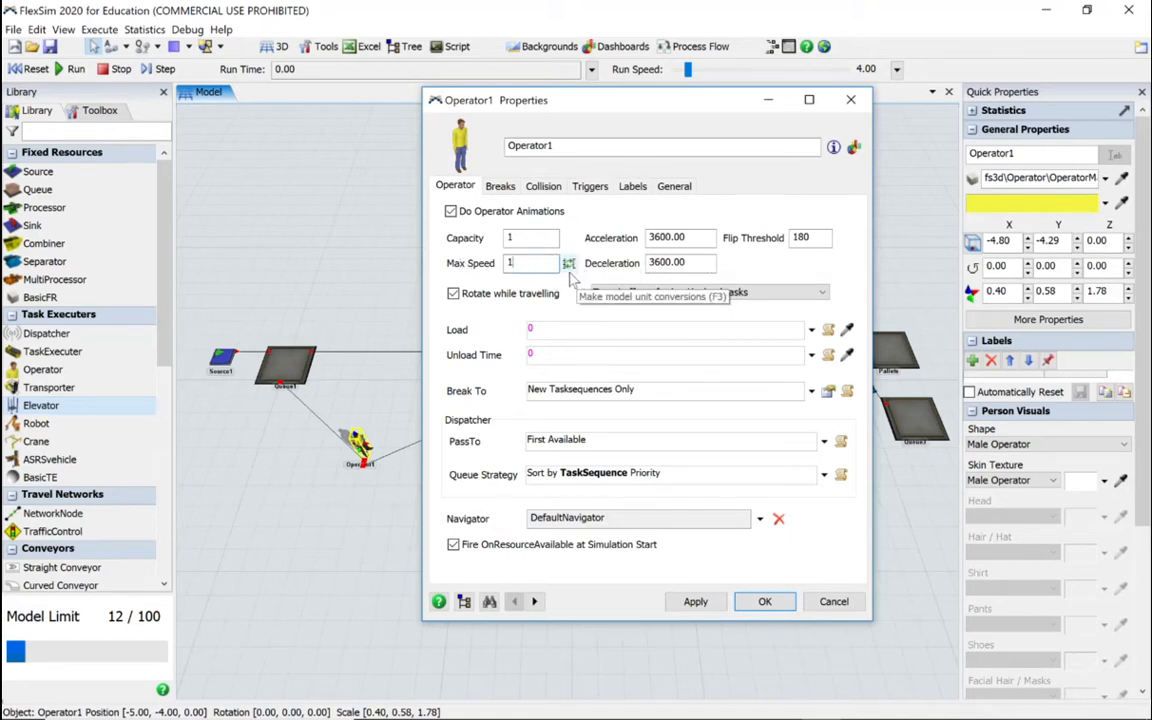
left_click(506, 298)
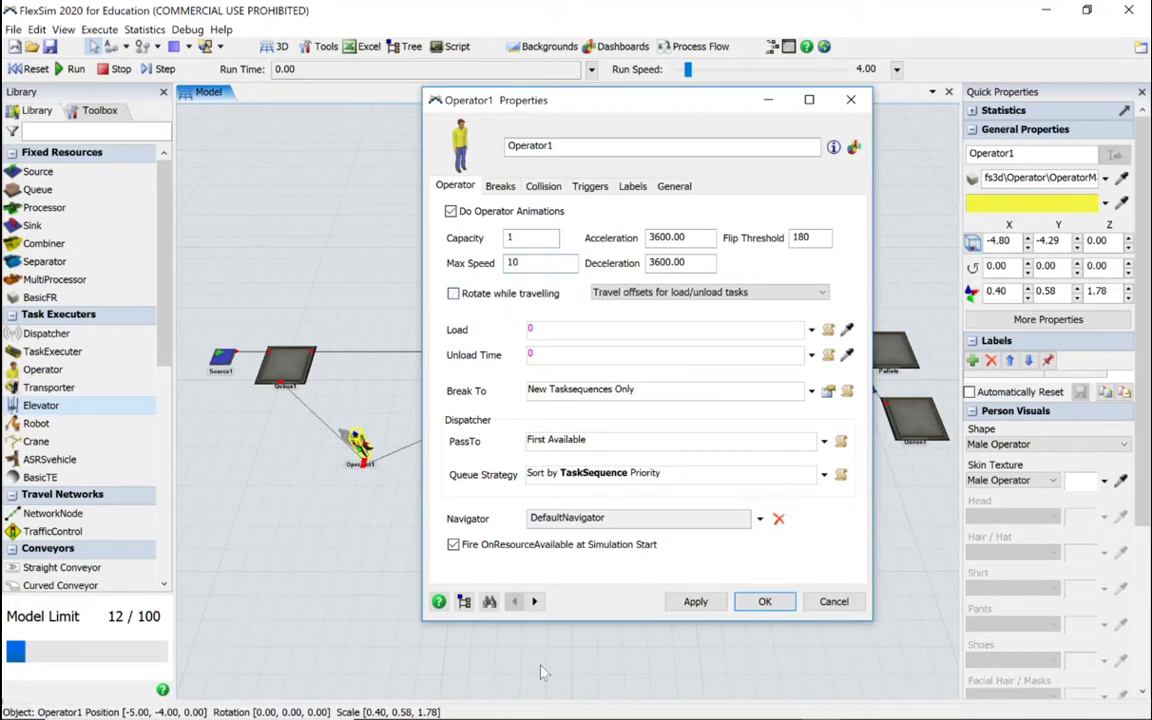
Step: Set the max speed of Operator2 to 10, disable Rotate while travelling and accept the properties
left_click(534, 601)
left_click_drag(540, 262, 518, 260)
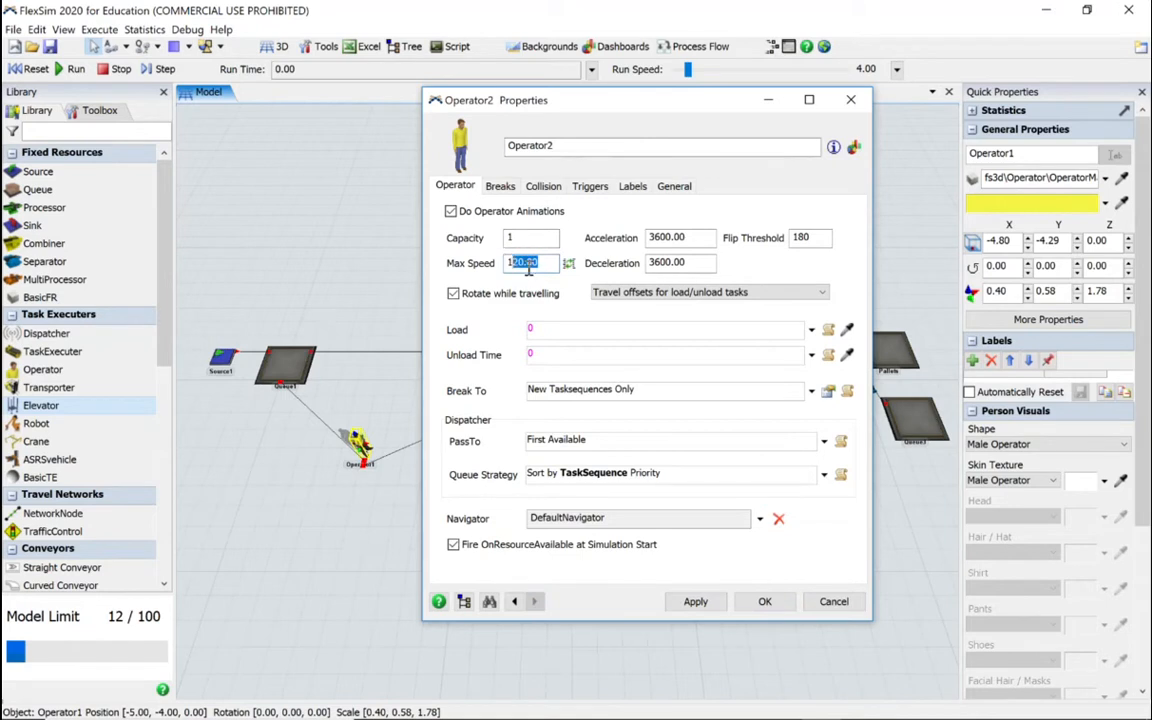
type("0")
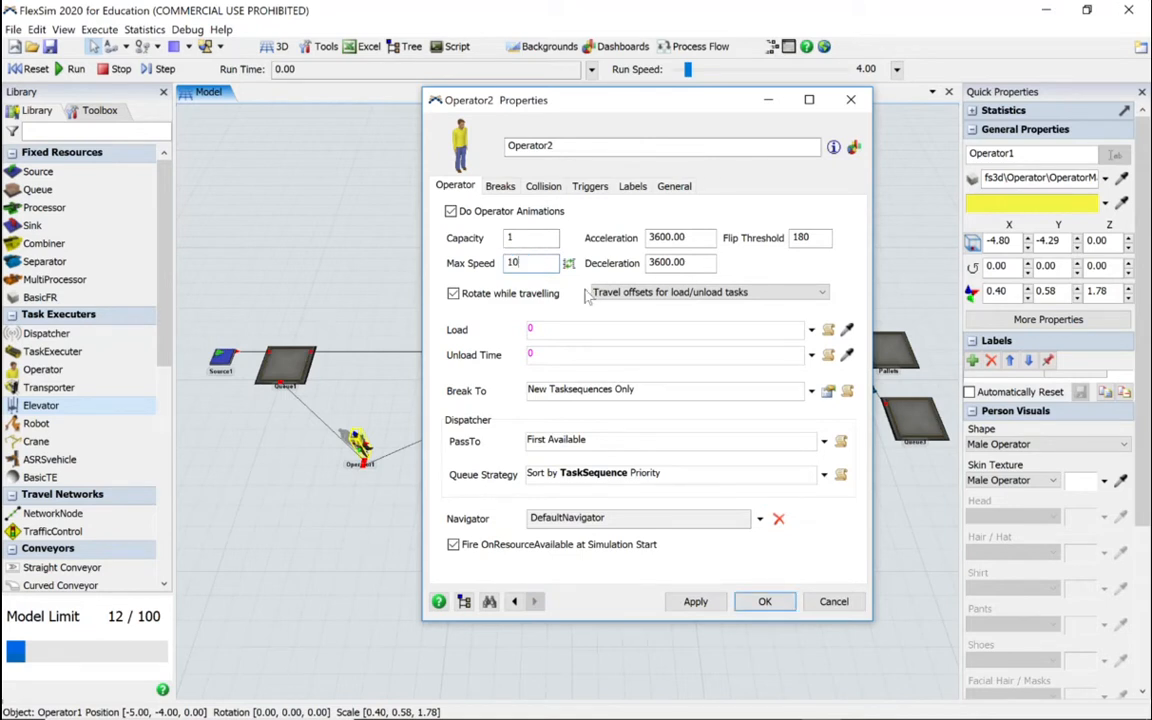
left_click(502, 305)
left_click(764, 601)
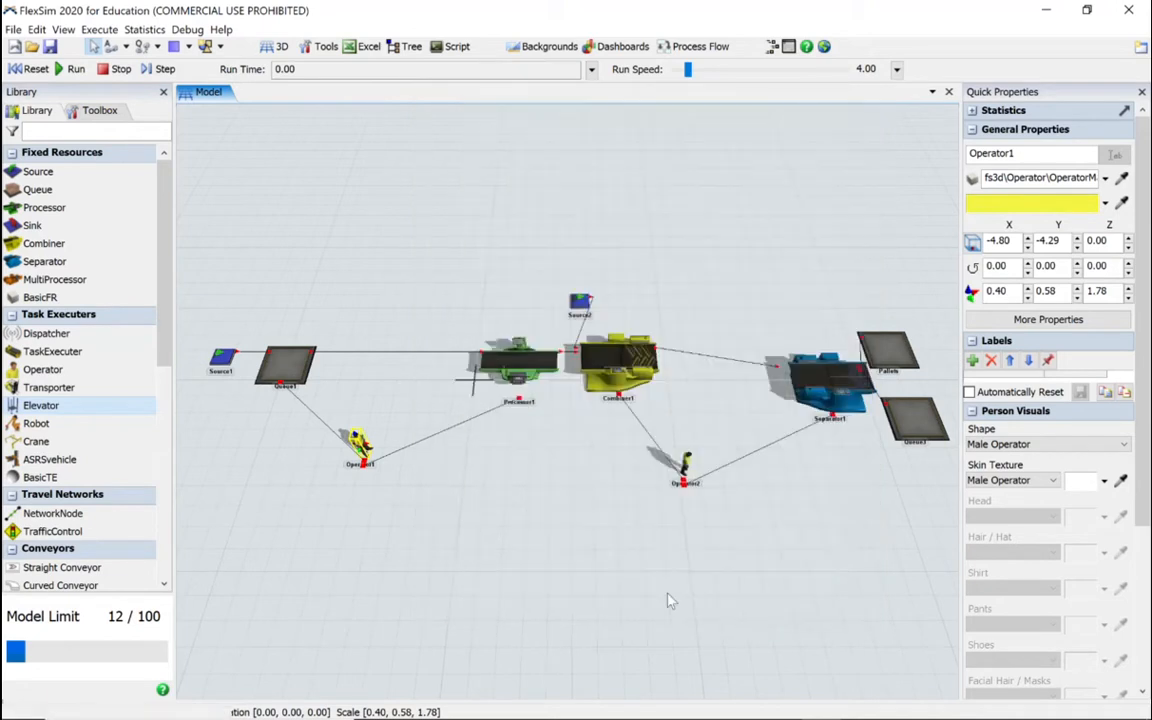
Step: Reset and run the simulation, raising the run speed to about 472
left_click(36, 69)
left_click(70, 69)
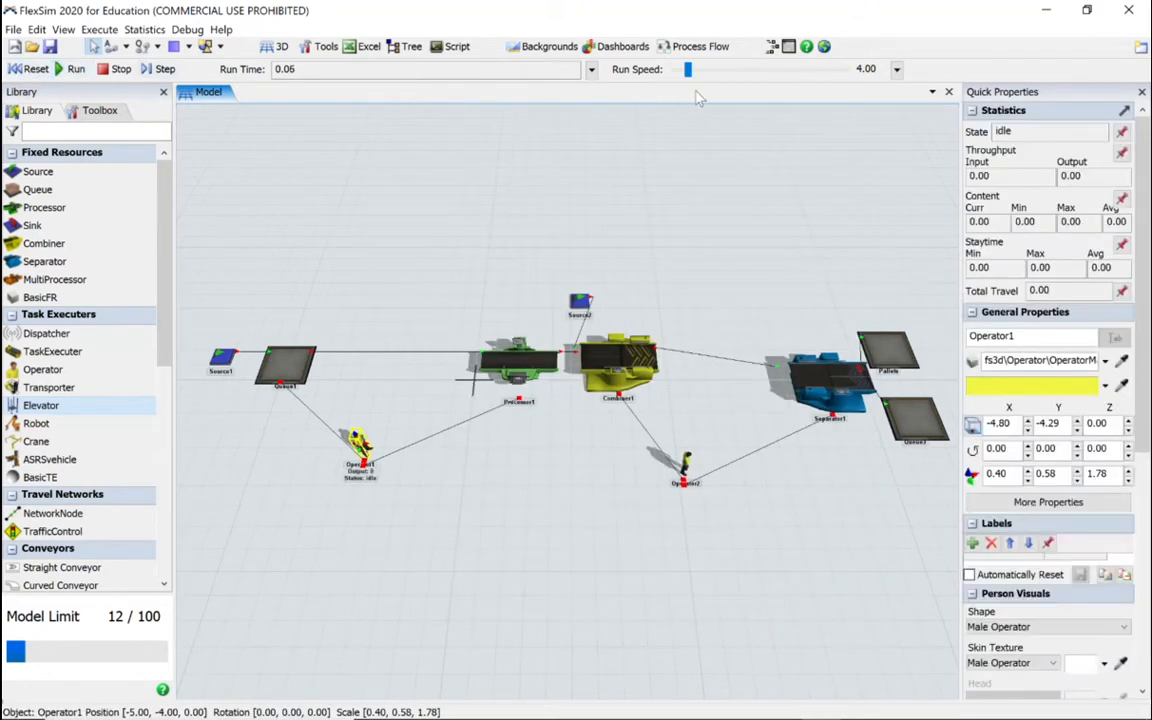
left_click_drag(688, 69, 703, 72)
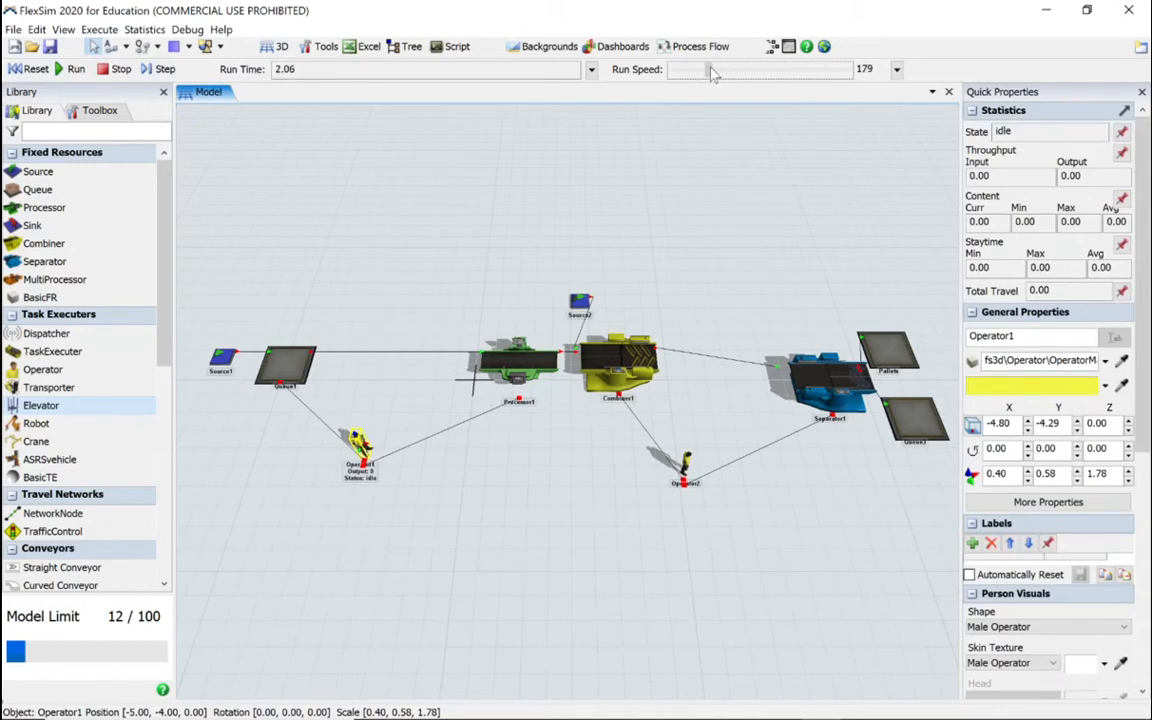
left_click_drag(714, 73, 718, 75)
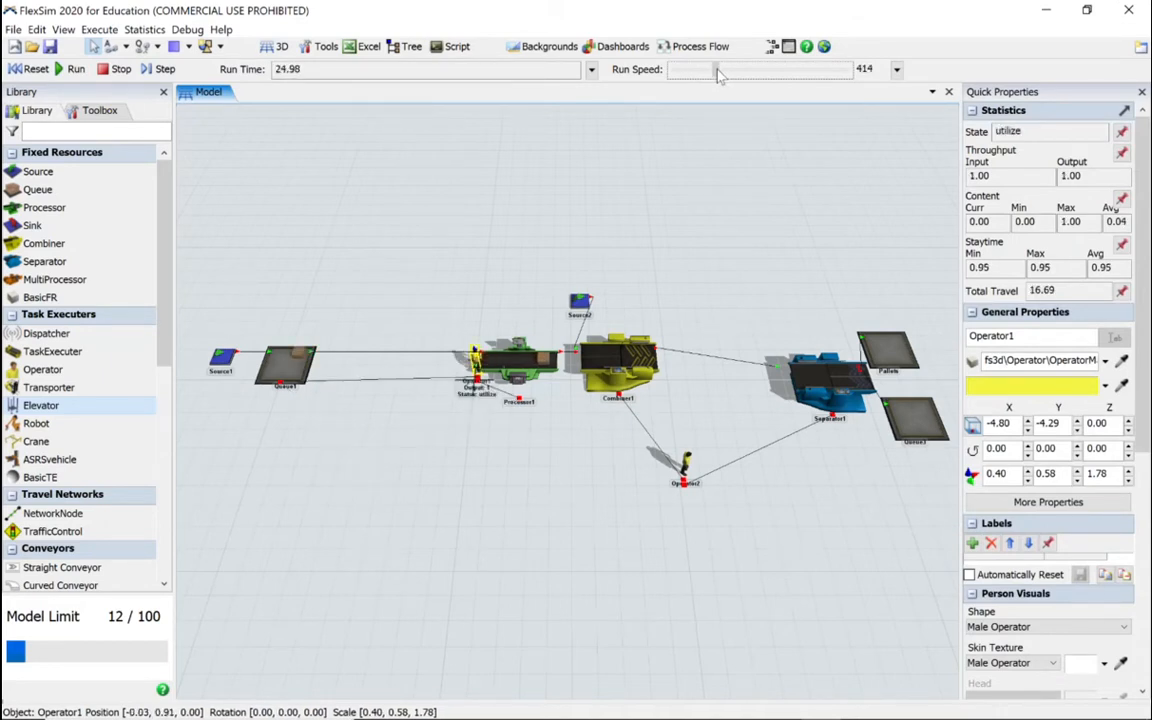
left_click_drag(718, 75, 719, 75)
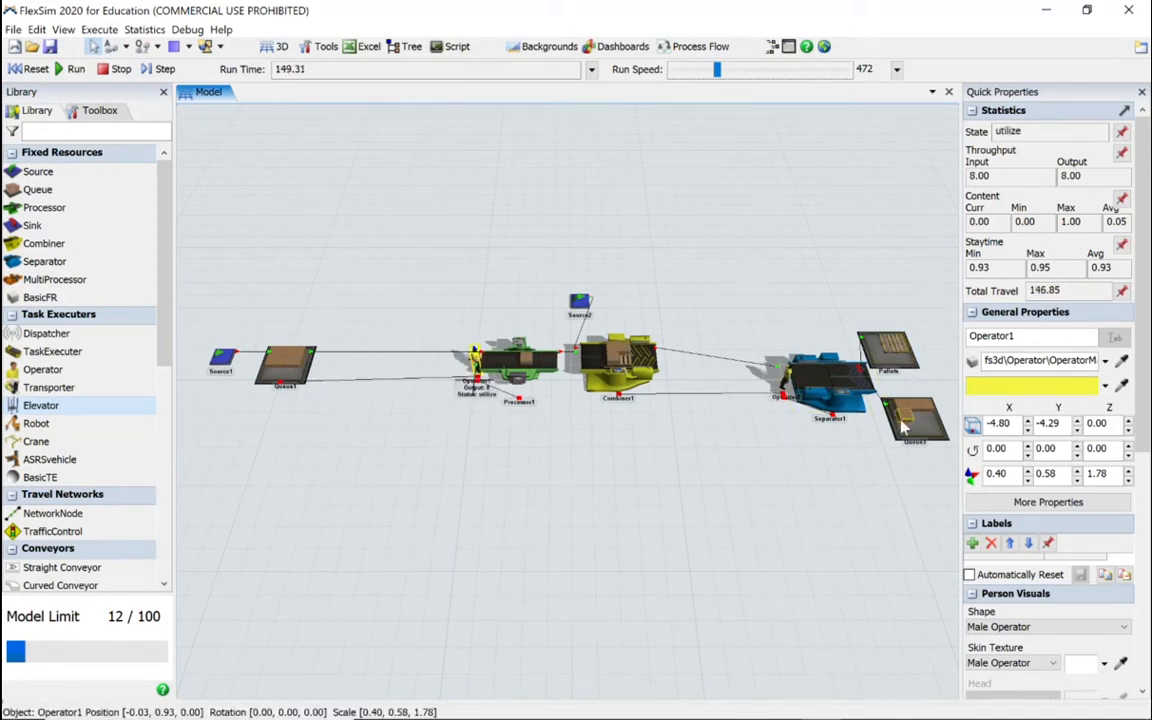
Step: Check the Send To Port option in the output flow settings of Separator1 and close its properties without changes
left_click(830, 393)
double_click(830, 390)
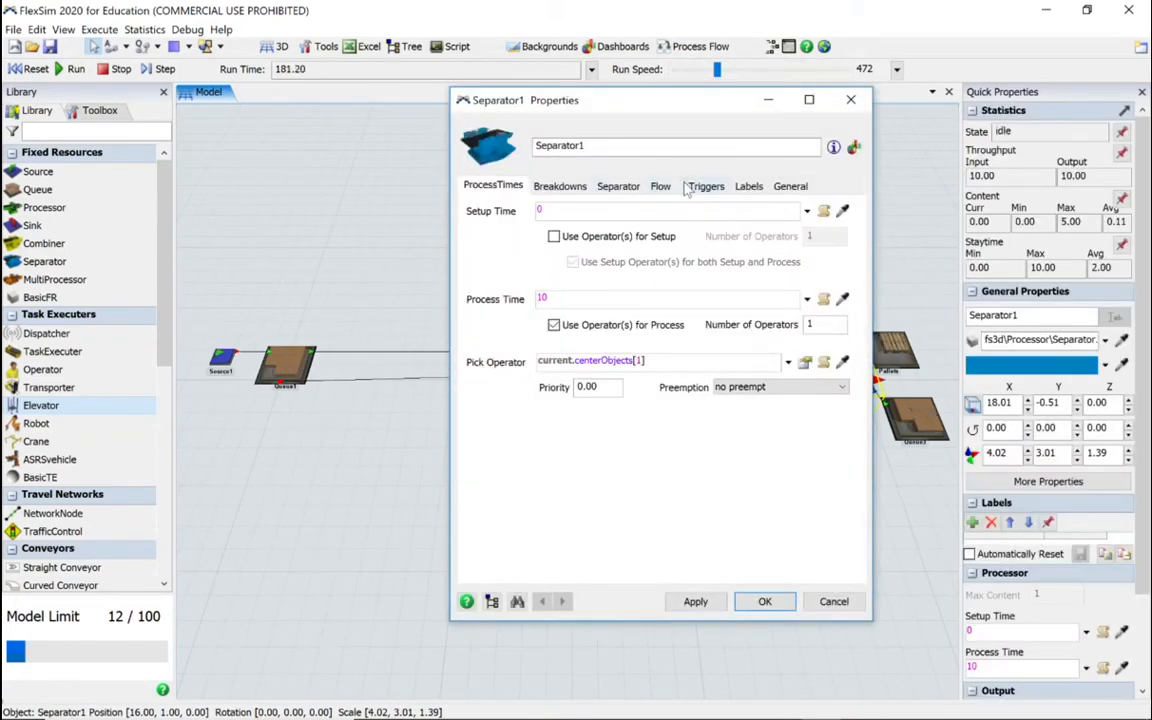
left_click(660, 186)
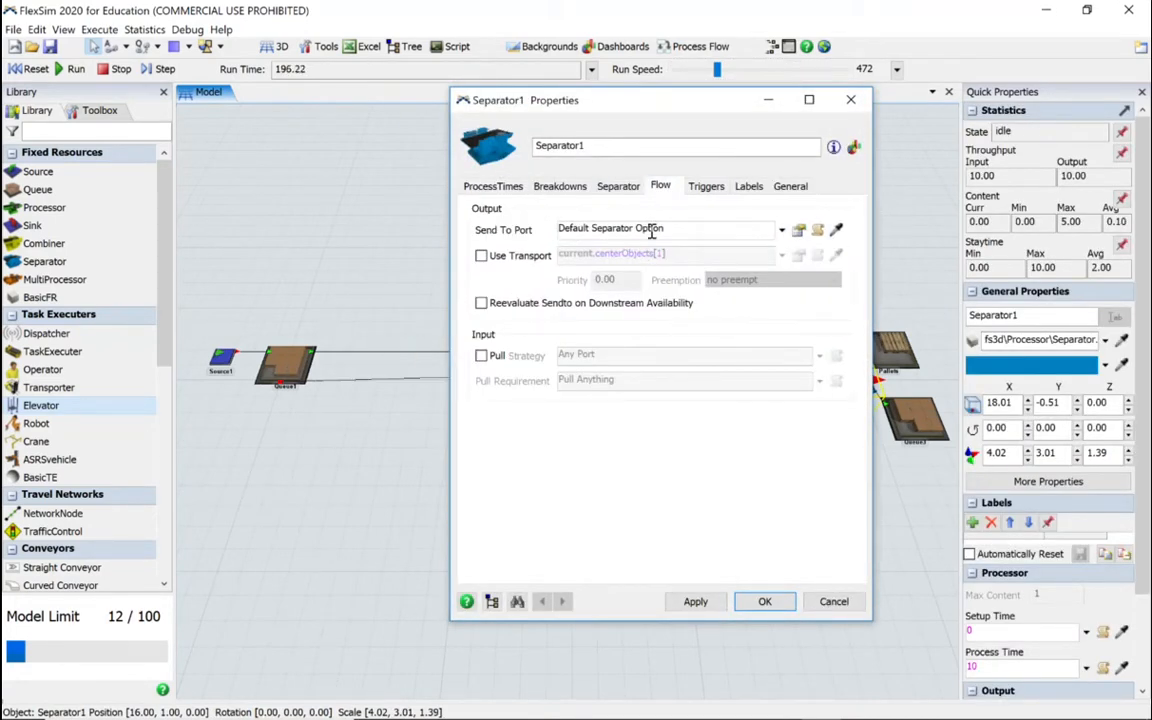
left_click(799, 230)
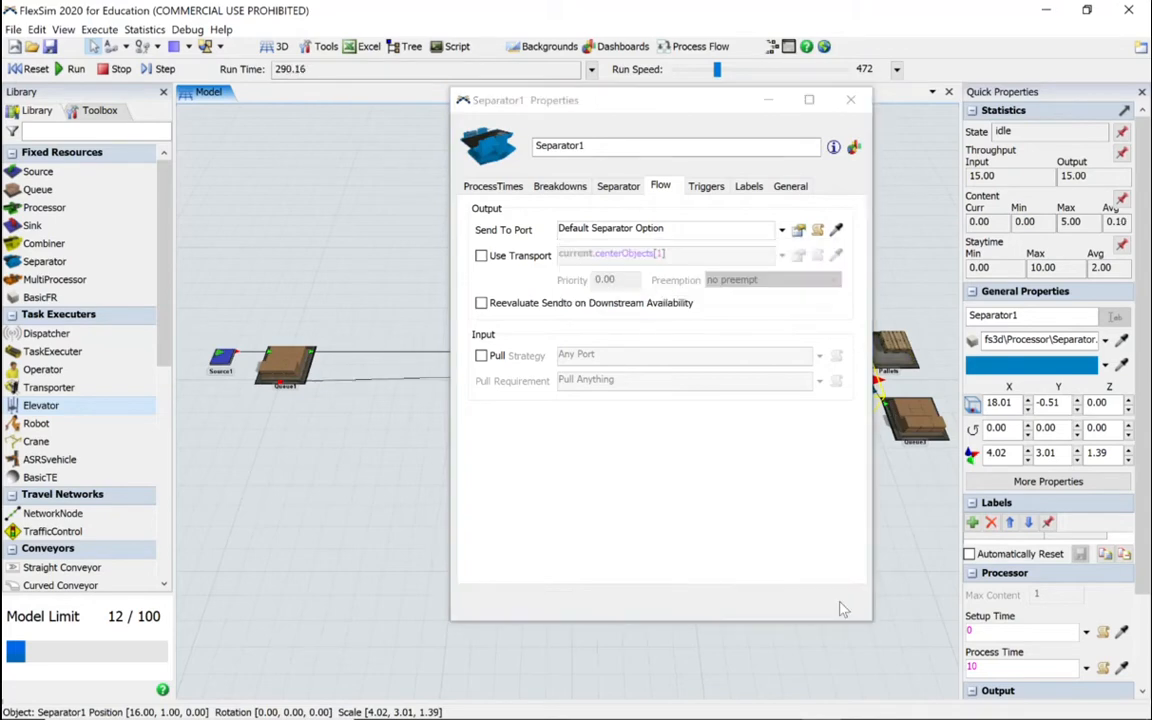
left_click(836, 603)
Step: View the whole running production line lengthwise from above
left_click(590, 507)
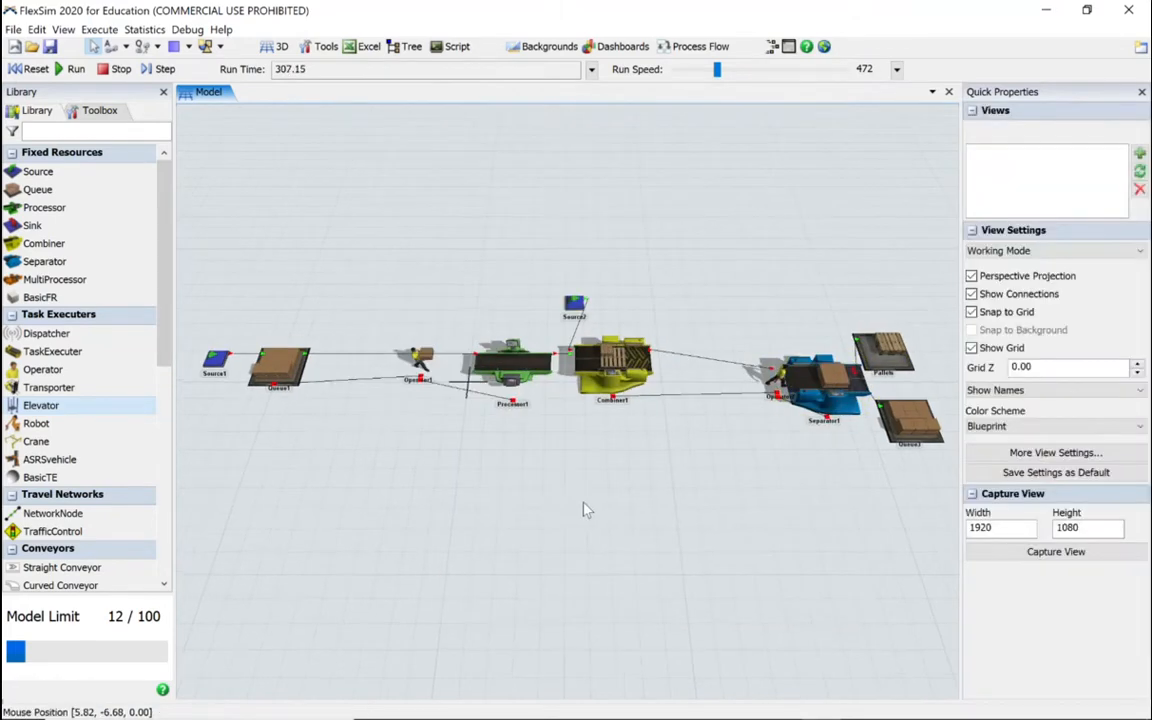
right_click_drag(527, 532, 567, 536)
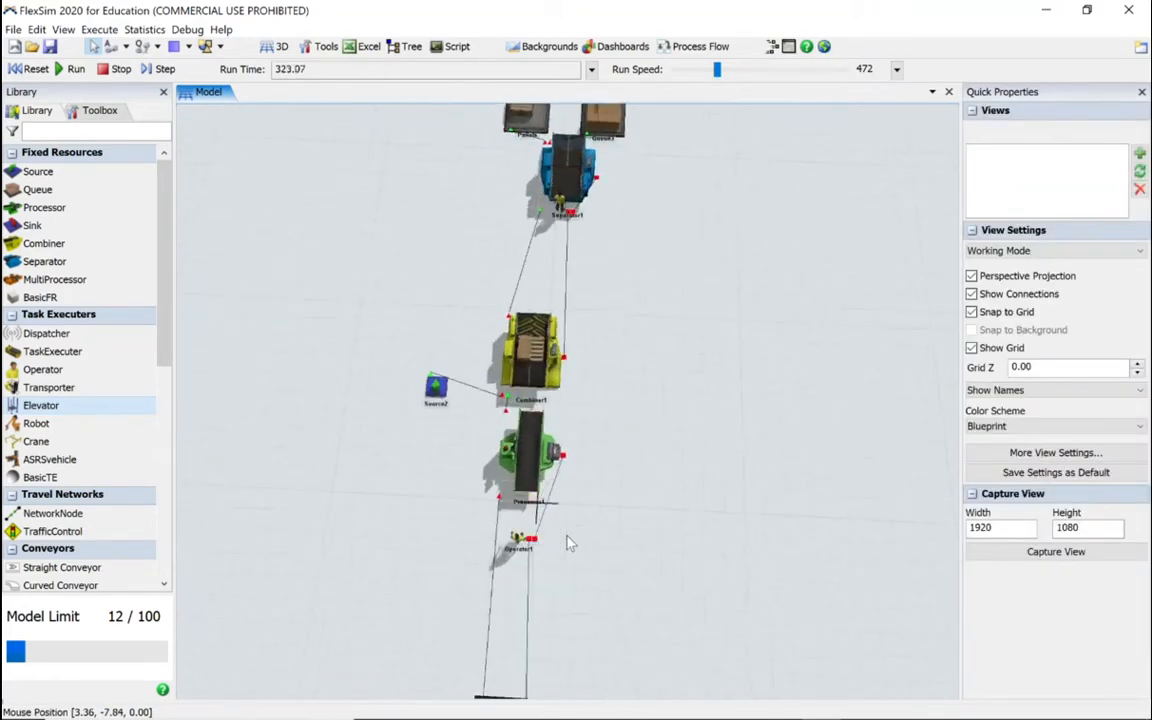
left_click_drag(652, 425, 580, 414)
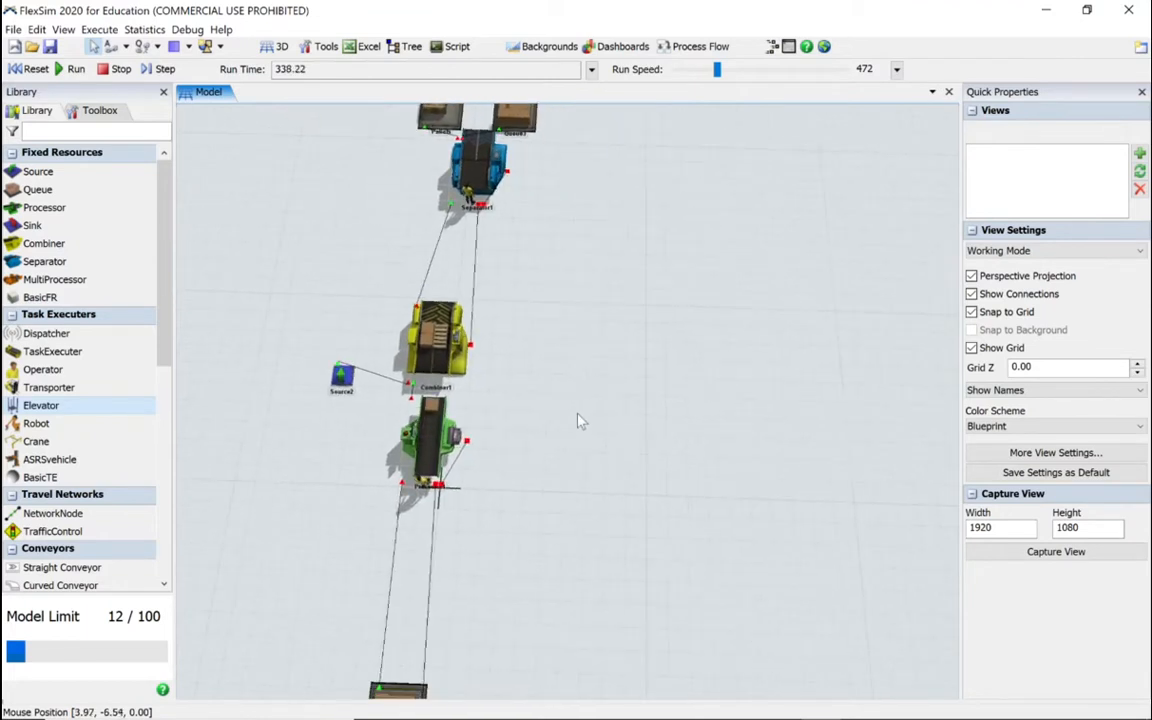
scroll(580, 420, "down", 3)
right_click_drag(585, 460, 586, 459)
left_click(627, 436)
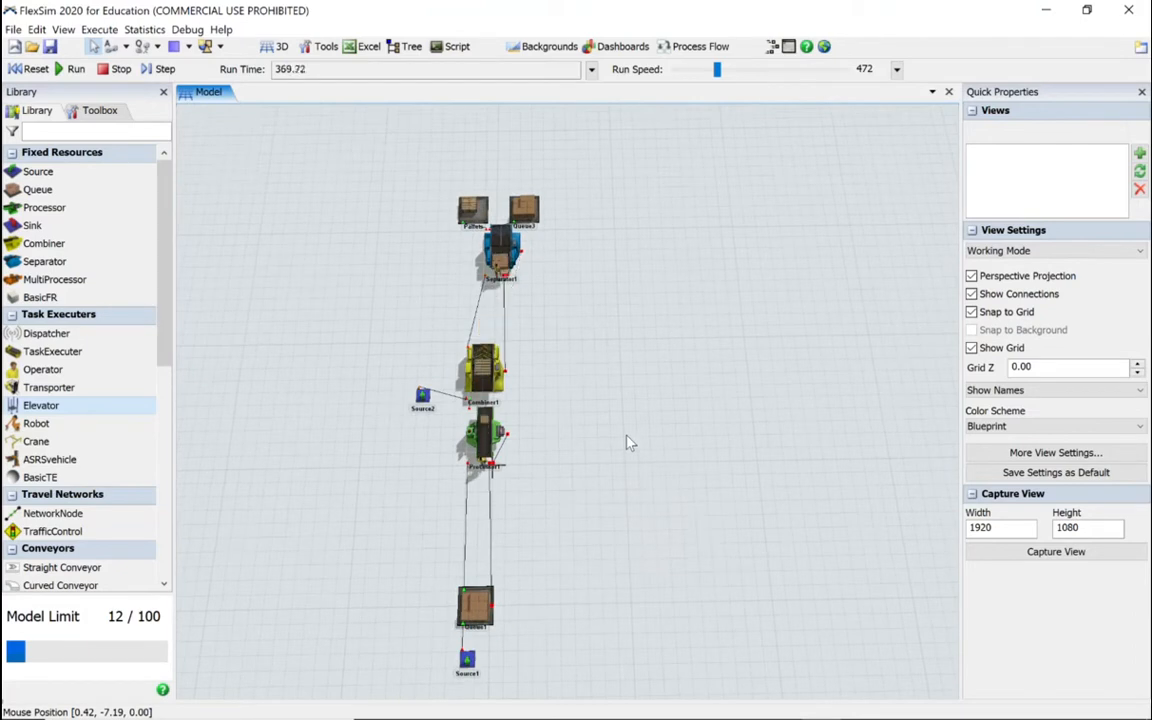
Step: Reset the 3D view and reorient it so the whole production line runs lengthwise beside empty floor space
right_click(627, 441)
mouse_move(680, 461)
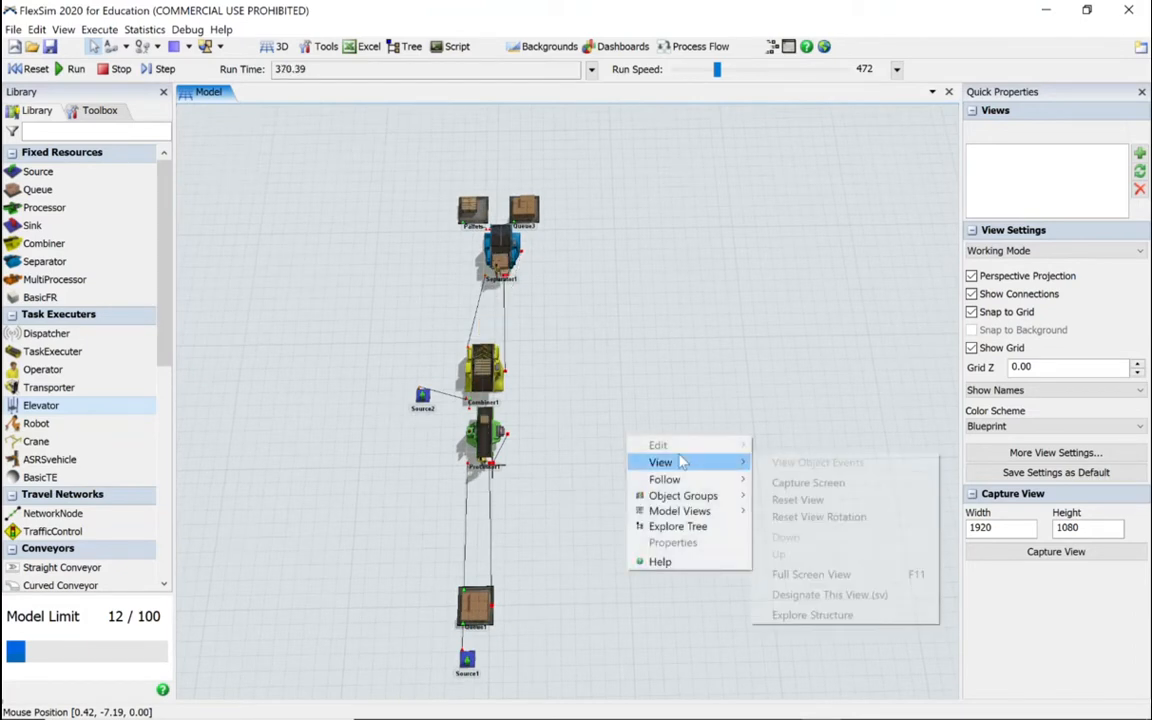
left_click(790, 499)
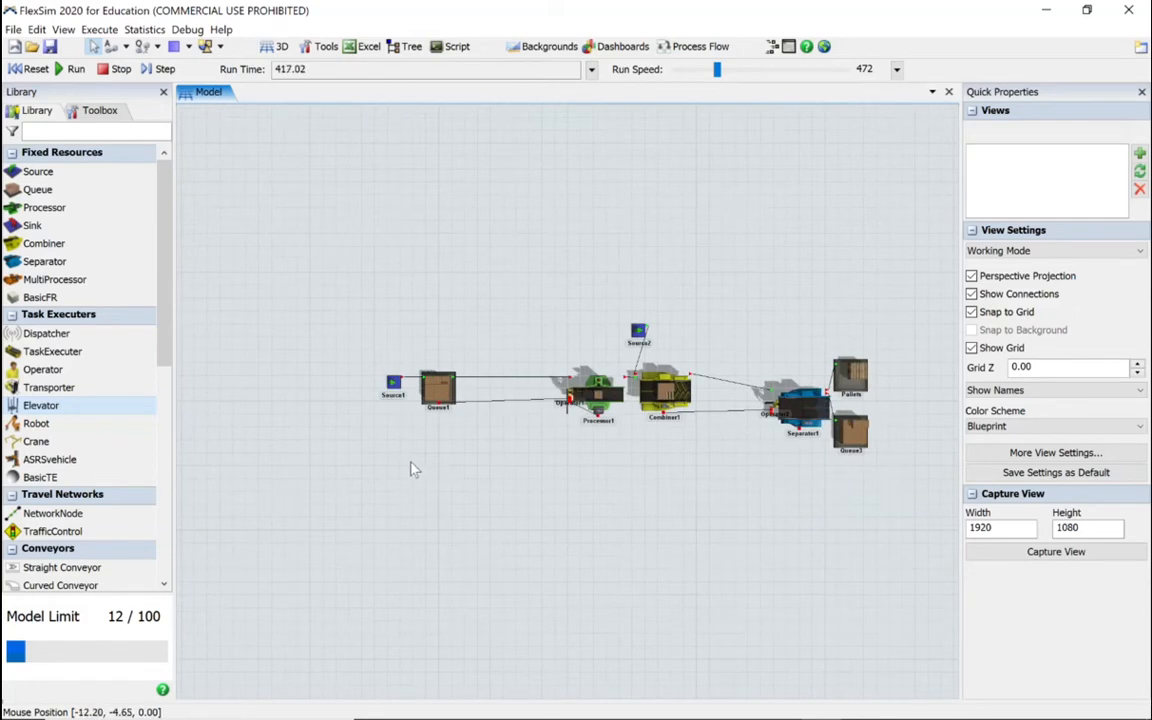
right_click_drag(411, 463, 452, 465)
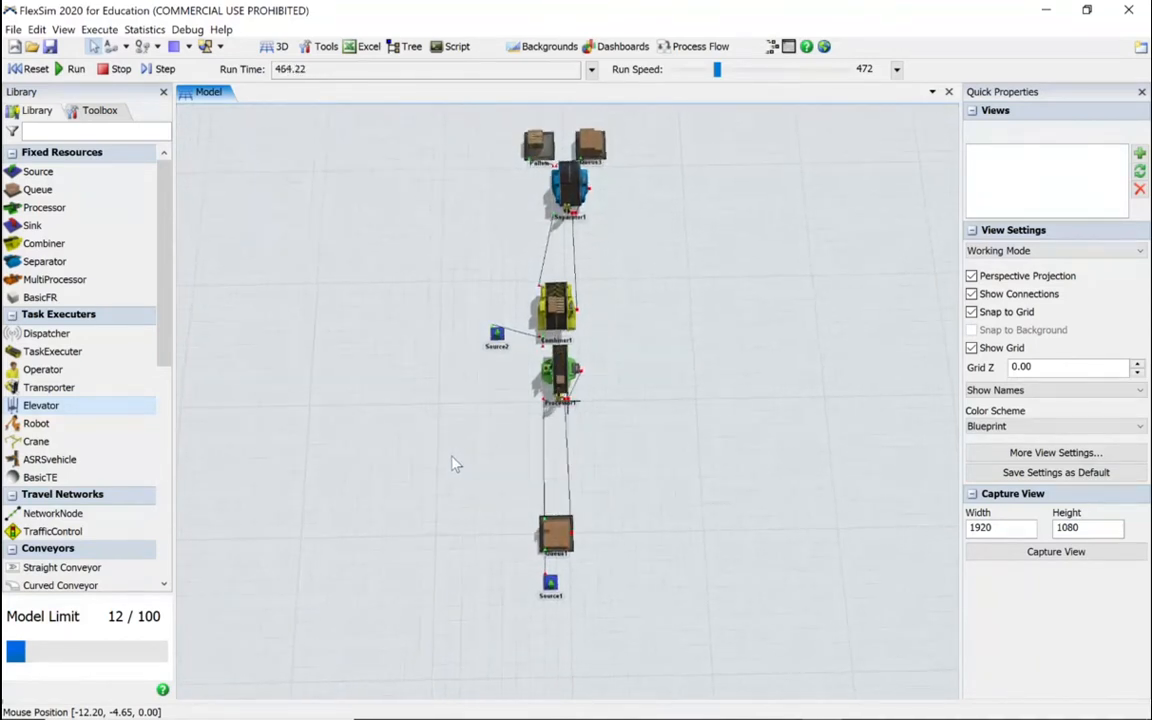
left_click_drag(672, 435, 467, 482)
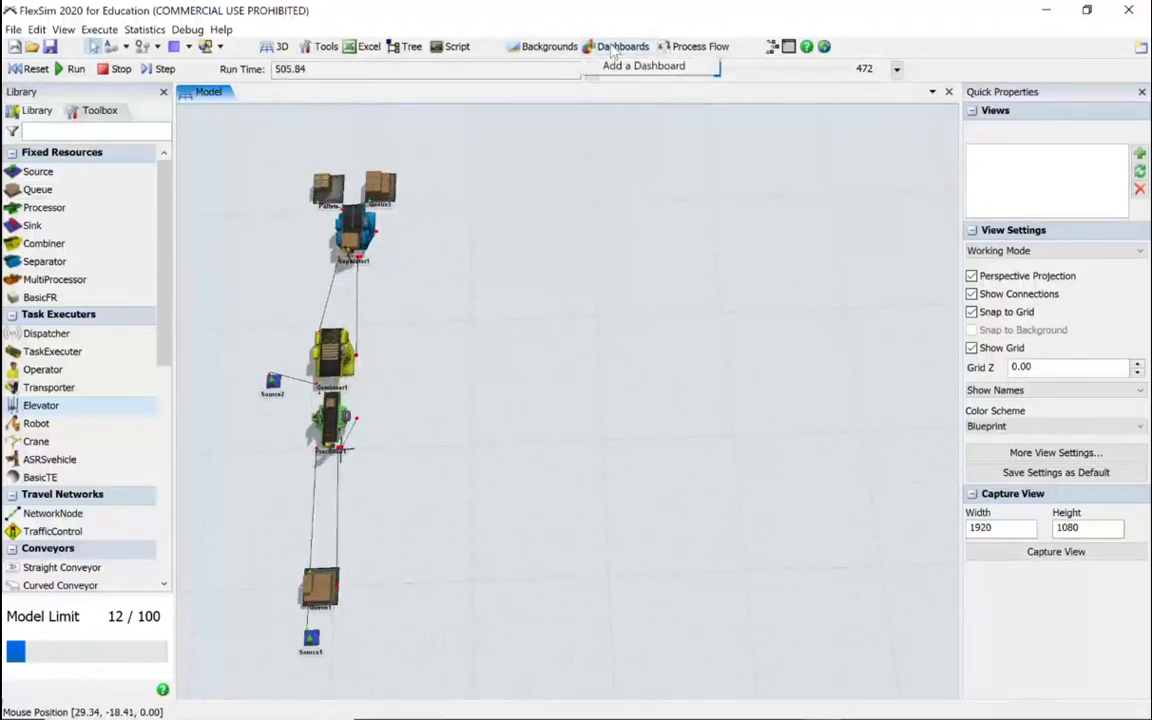
Step: Add a dashboard beside the model view and widen its pane while keeping the production line in sight
left_click(613, 66)
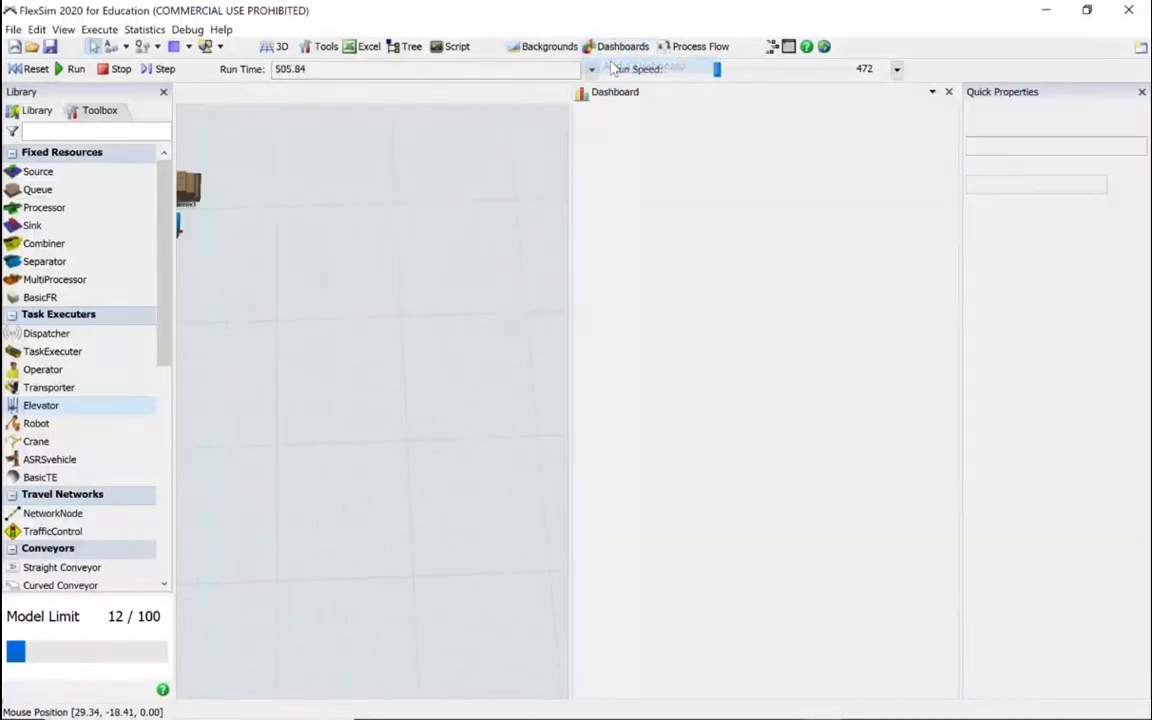
left_click(378, 436)
left_click_drag(378, 436, 404, 432)
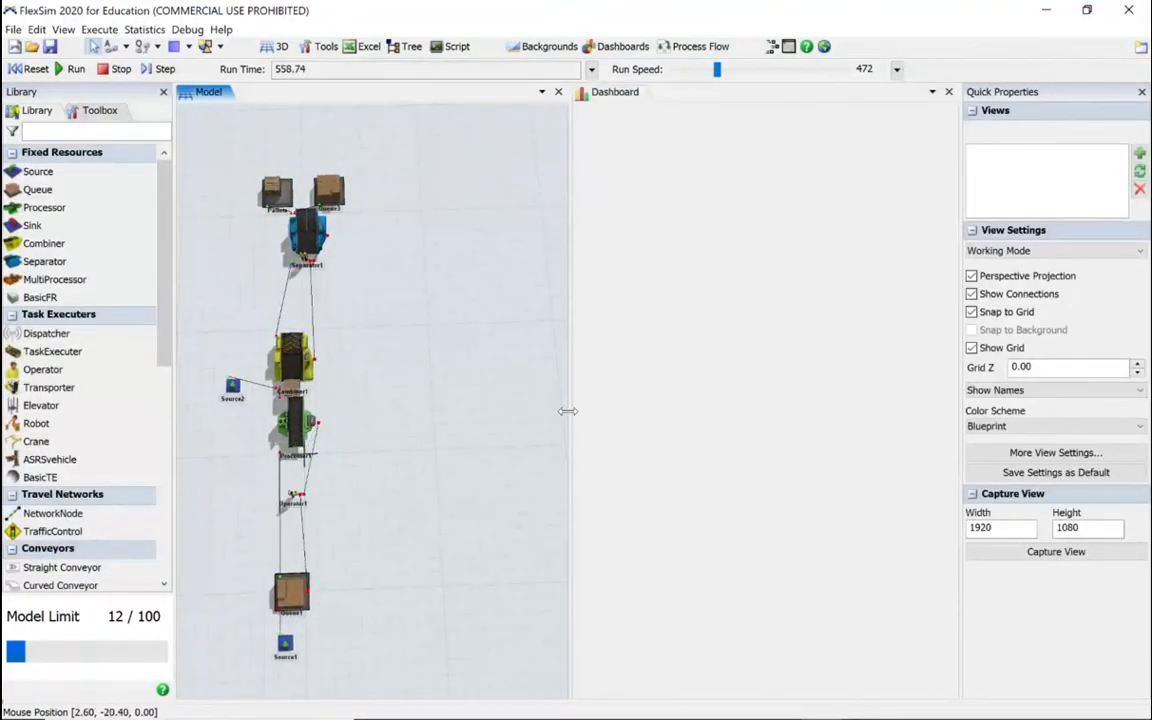
left_click_drag(566, 470, 380, 405)
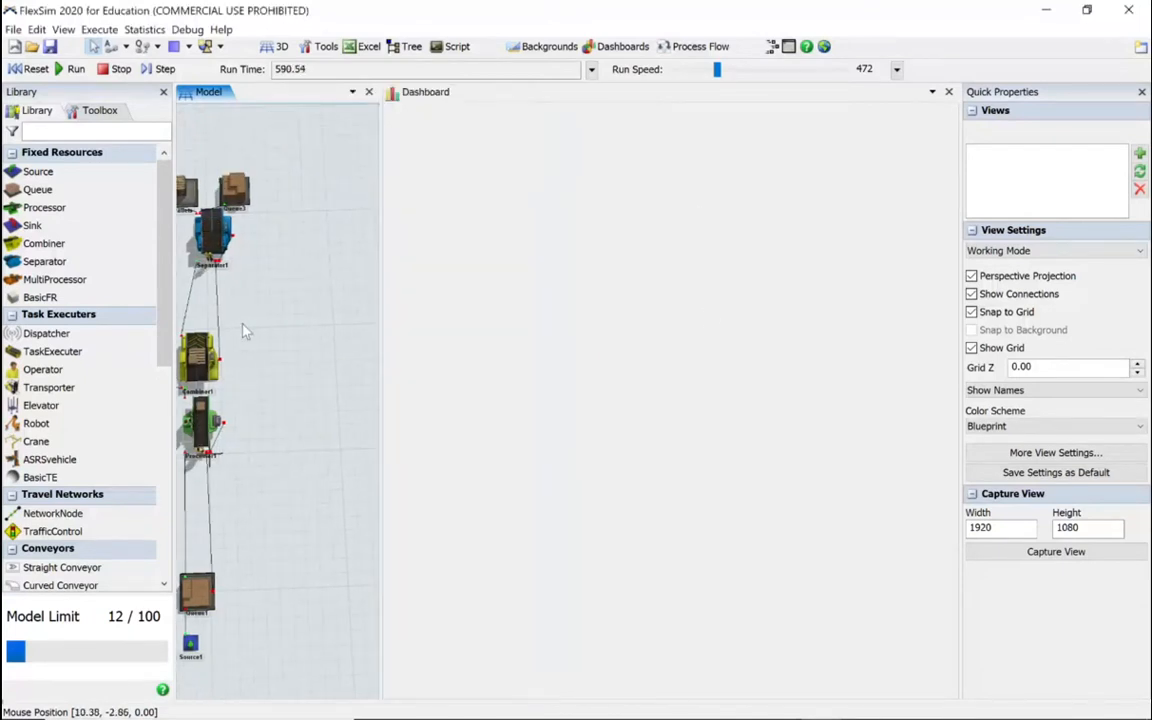
left_click_drag(270, 339, 303, 337)
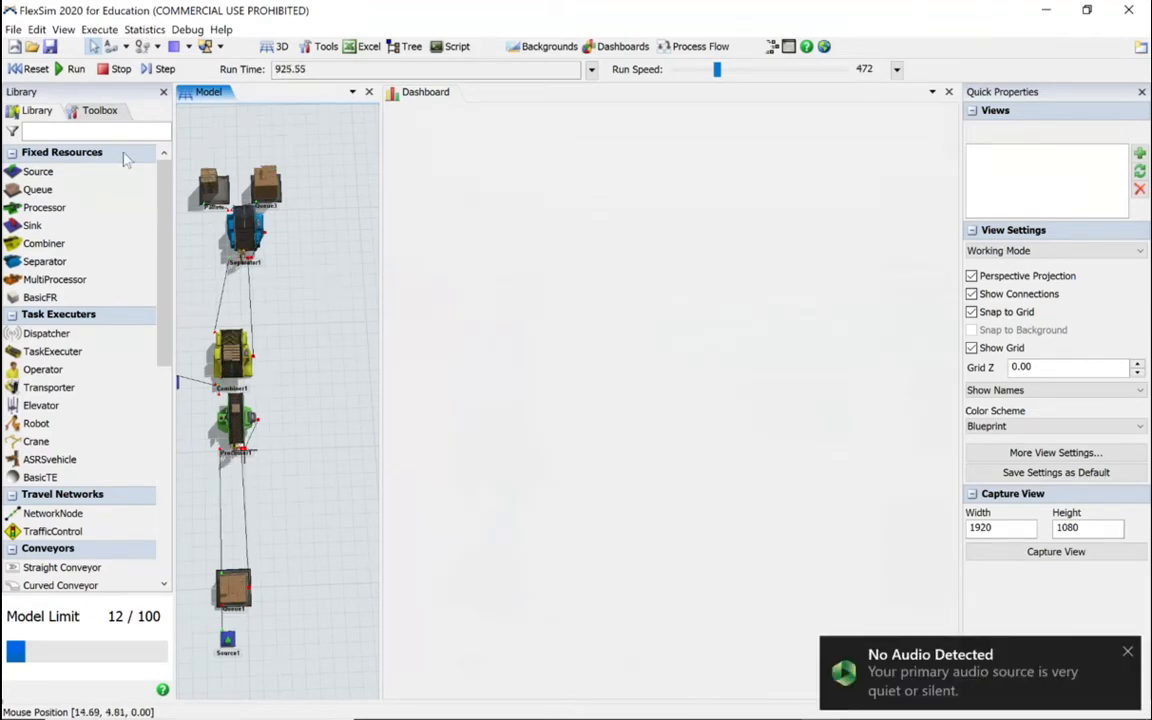
Step: Dismiss the audio notification and compare the library contents offered for the dashboard with those for the model
left_click(1129, 653)
left_click(568, 411)
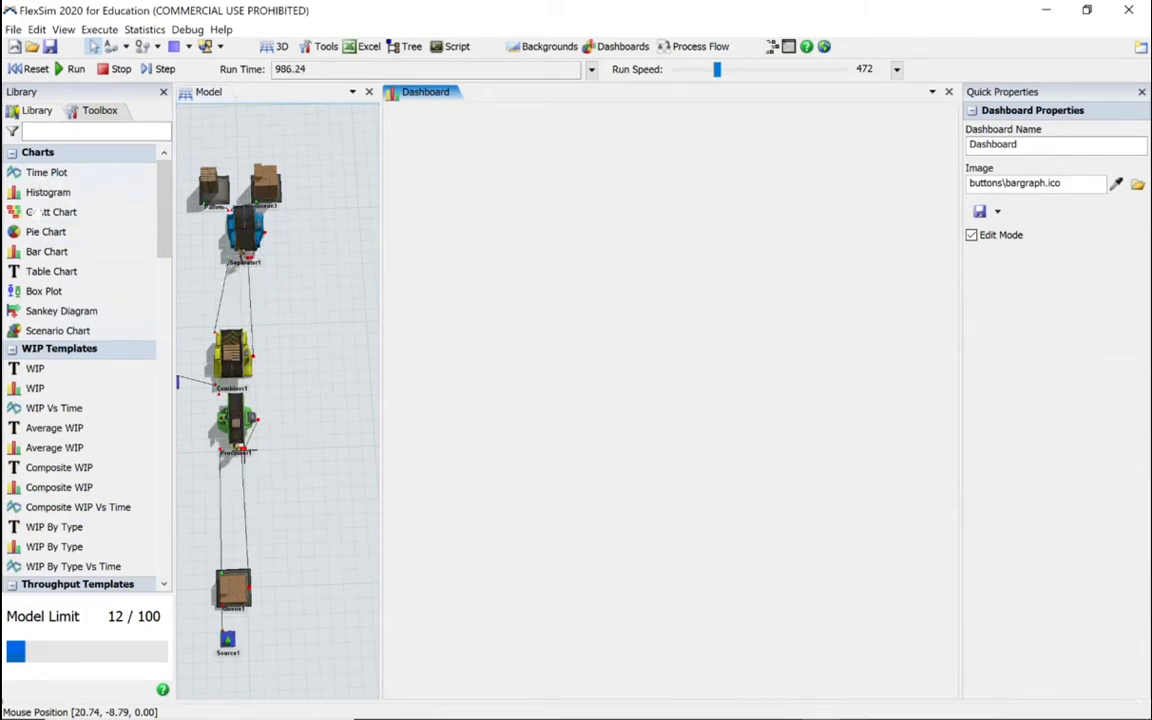
left_click(337, 339)
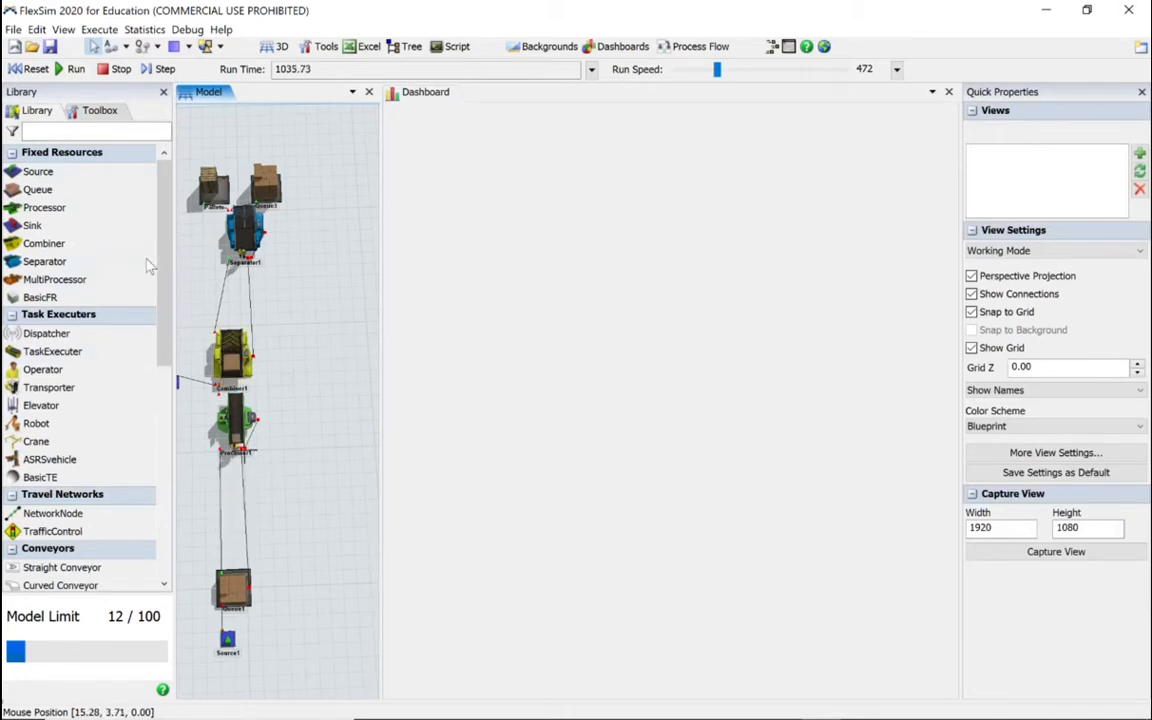
left_click(420, 268)
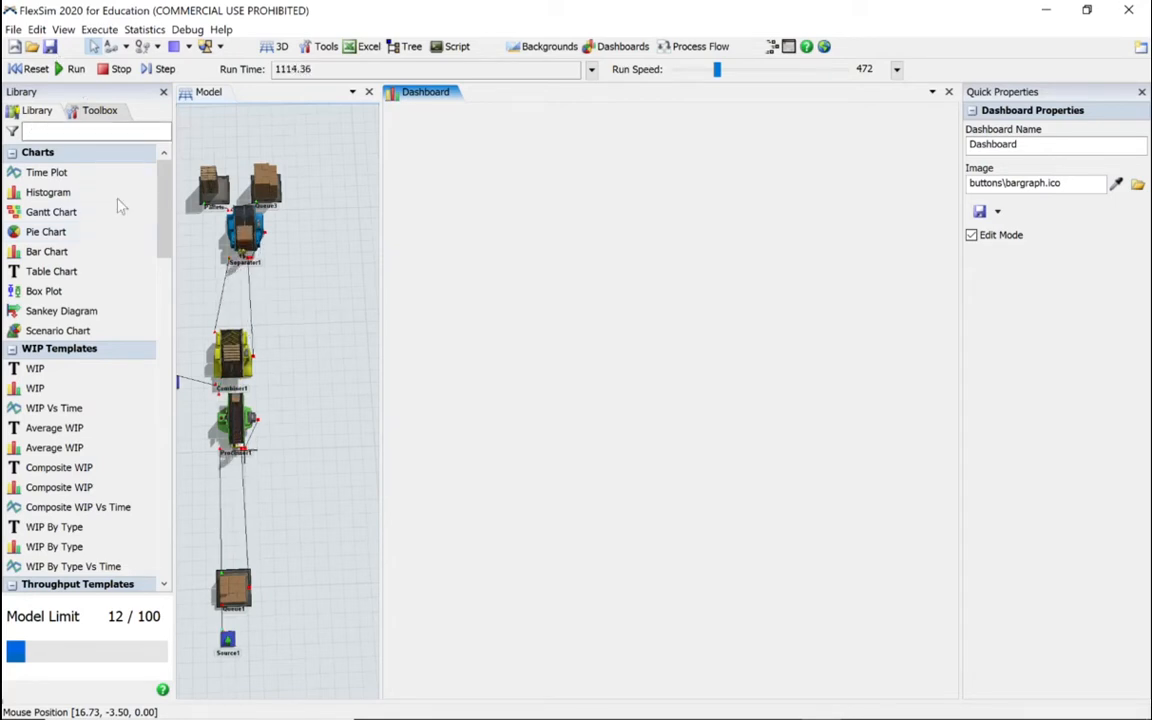
Step: Add a State Pie chart from the State Templates to the dashboard, and stop and reset the running simulation
left_click_drag(166, 226, 160, 324)
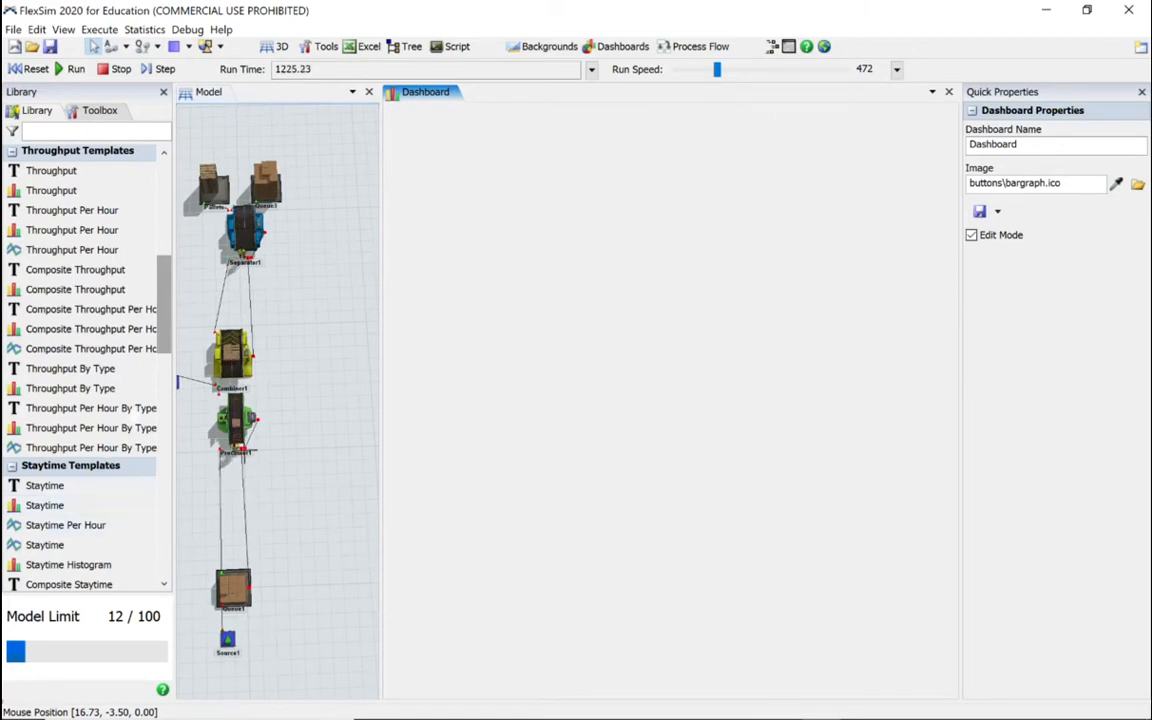
left_click_drag(165, 343, 162, 404)
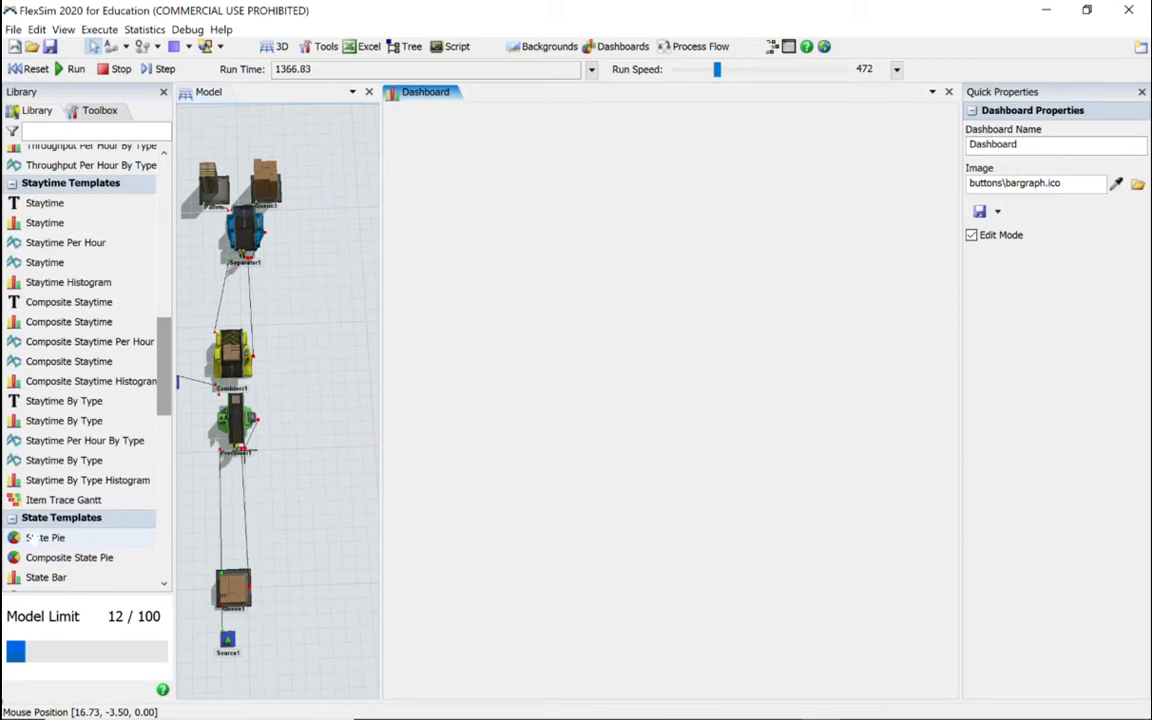
left_click_drag(30, 537, 481, 222)
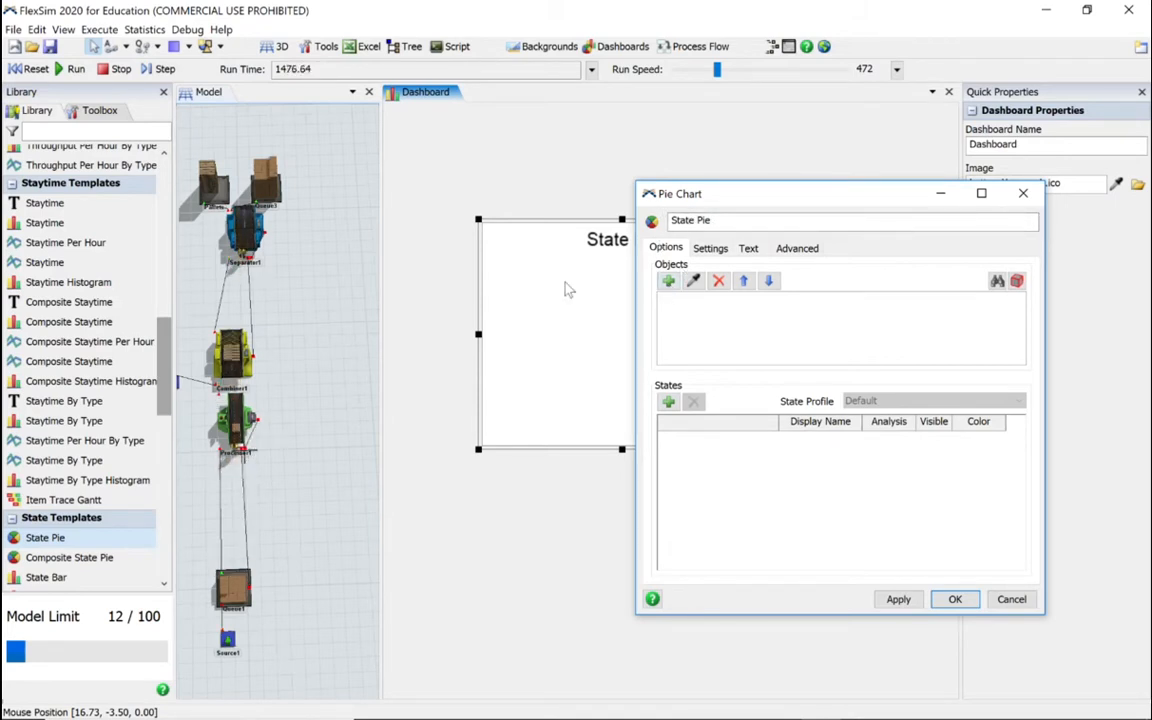
left_click(120, 69)
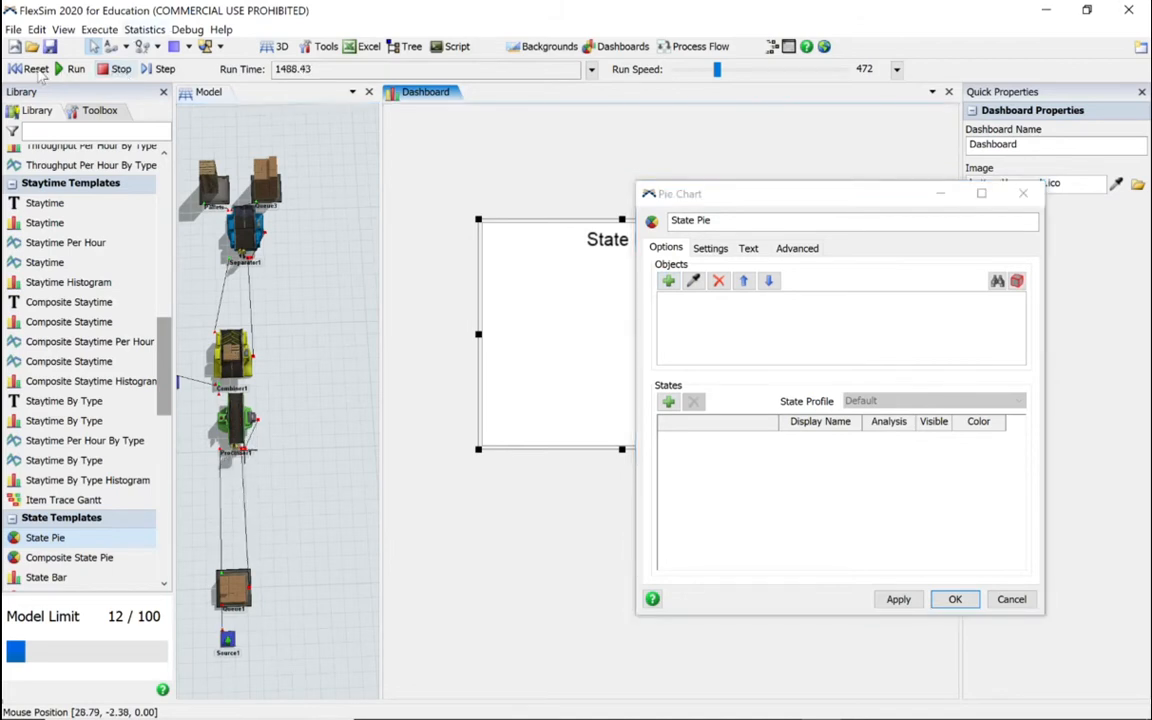
left_click(30, 69)
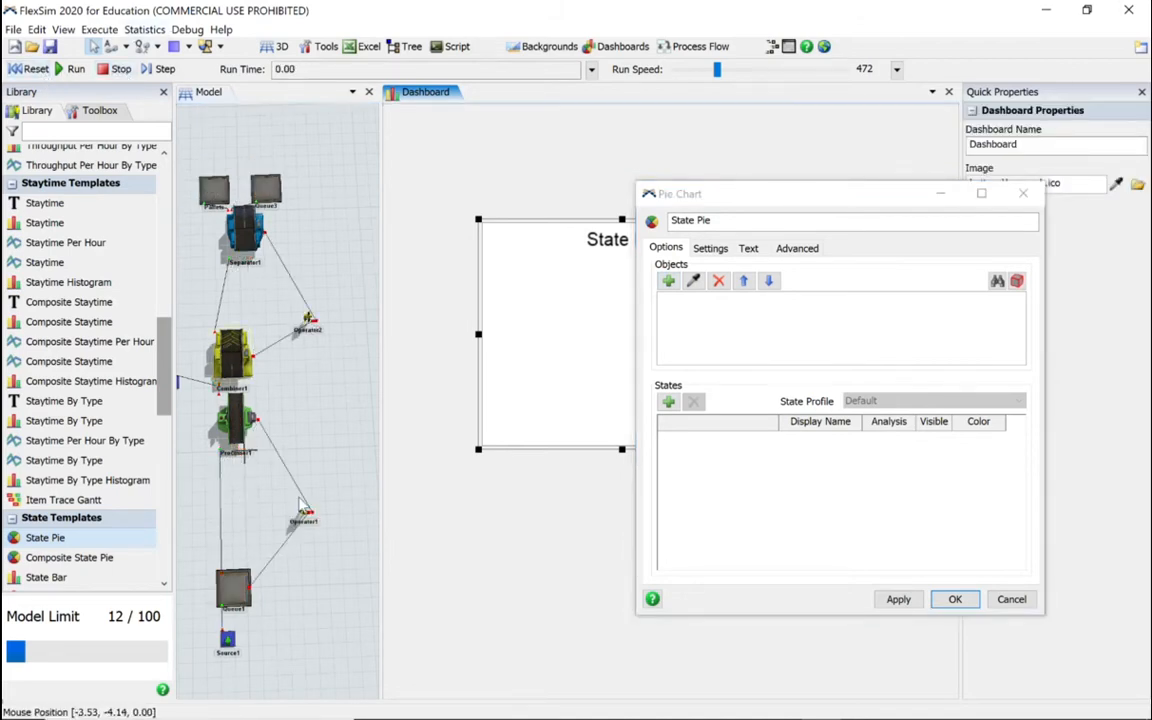
Step: Sample Operator1 and Operator2 from the model as the pie chart's objects, and check the Select Objects alternative without adding more
left_click(694, 281)
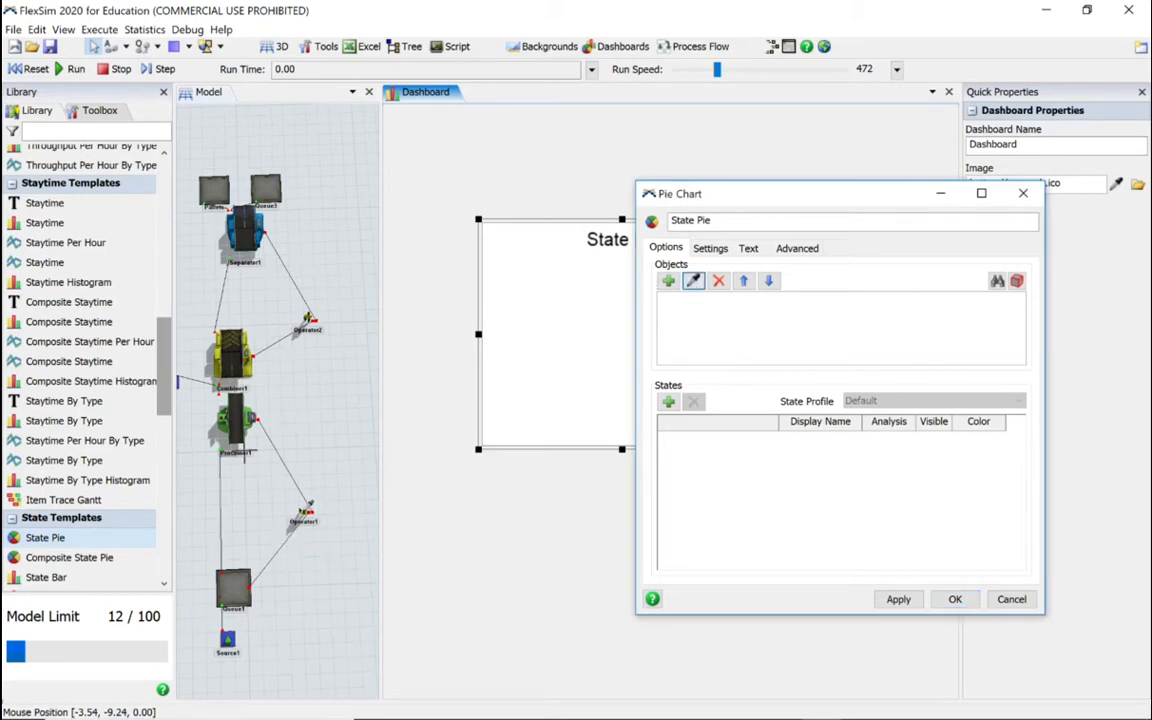
left_click(305, 518)
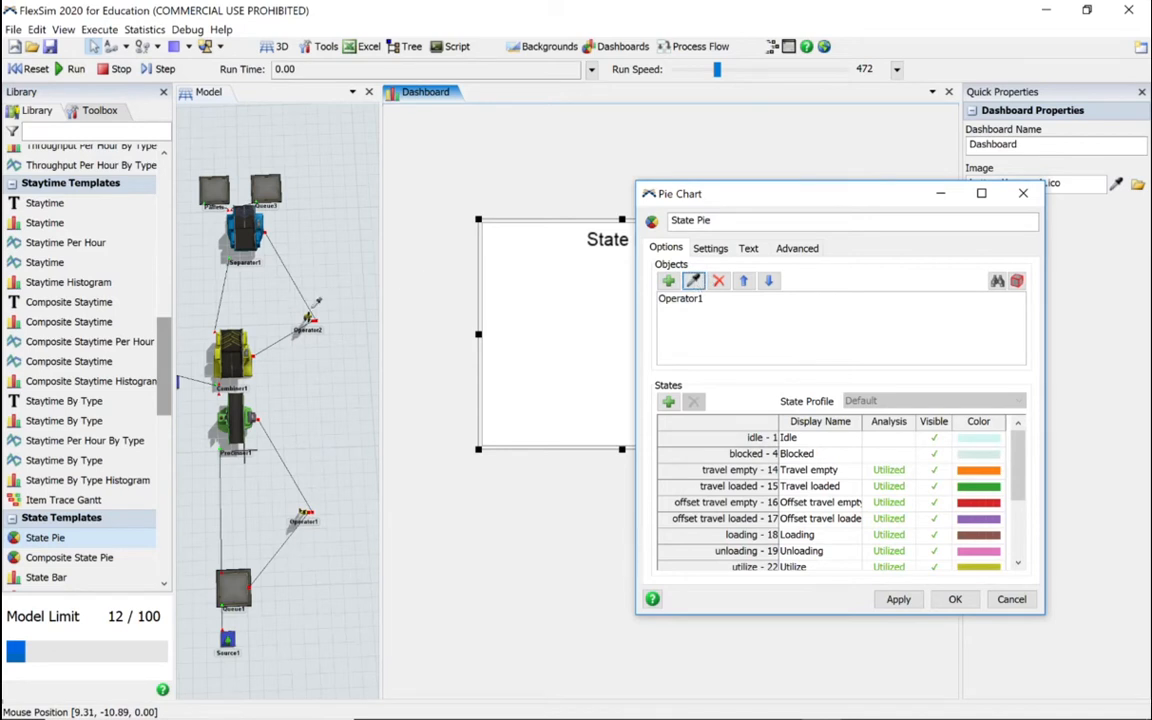
left_click(309, 317)
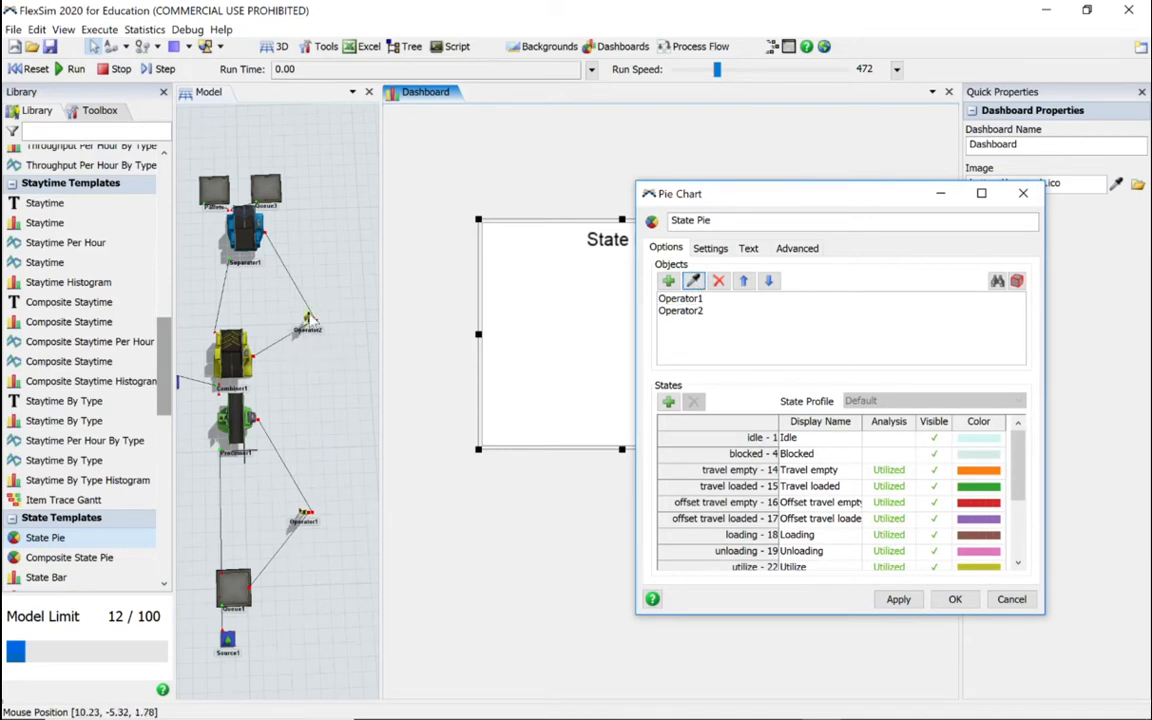
left_click(668, 281)
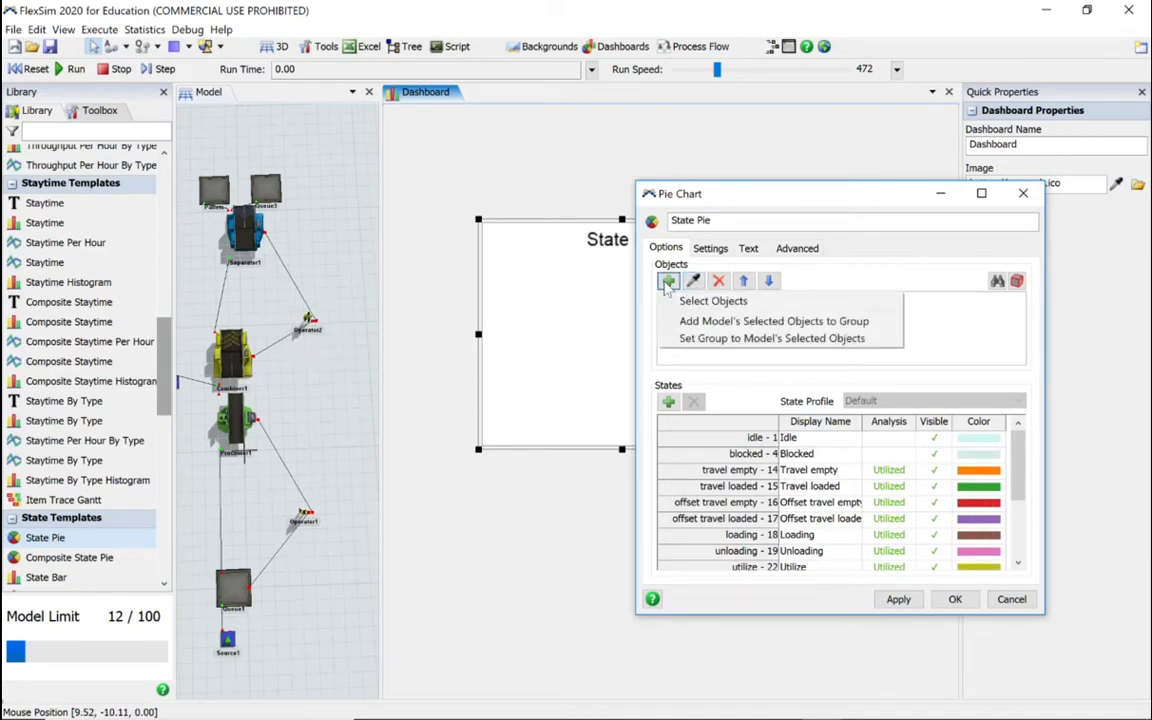
left_click(690, 300)
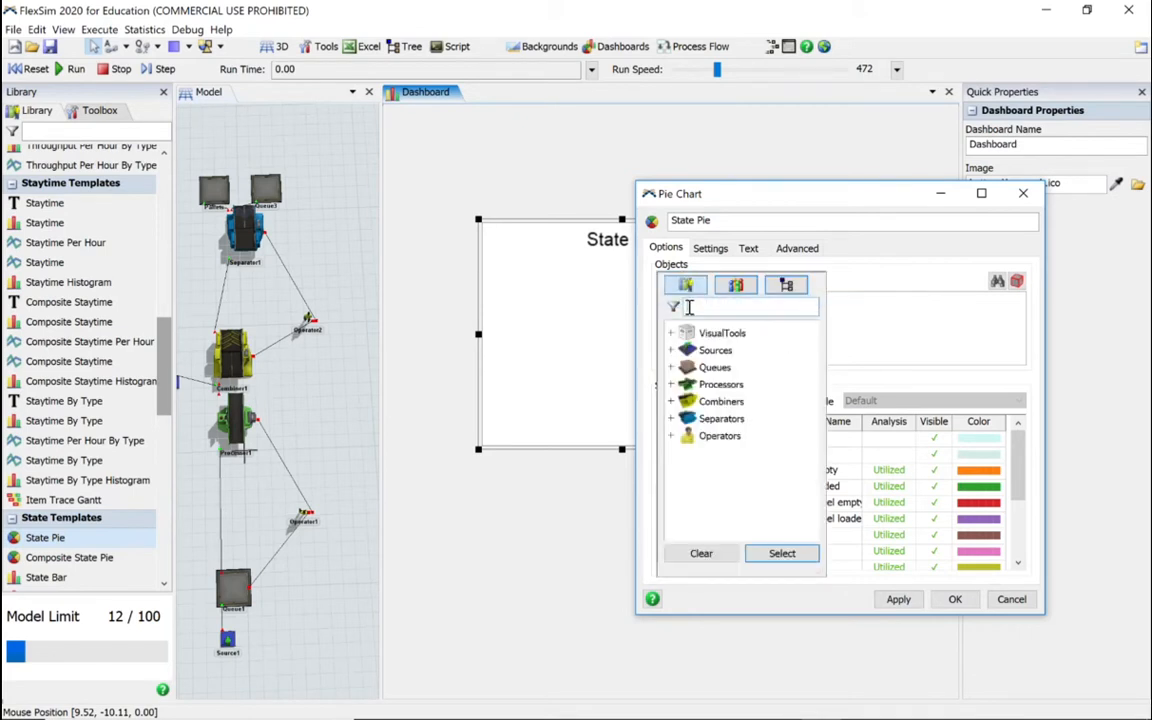
left_click(782, 553)
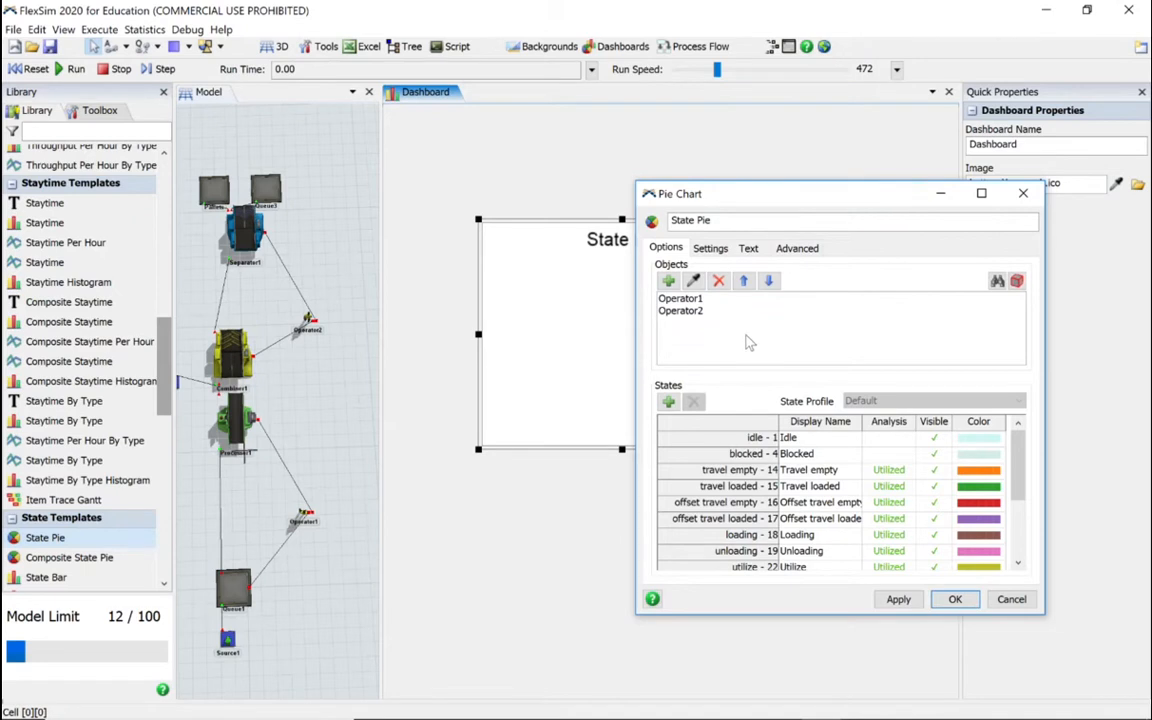
Step: Set the Idle state's analysis to Utilized and give the pie an outer radius of 75 and a thickness of 15
left_click(887, 440)
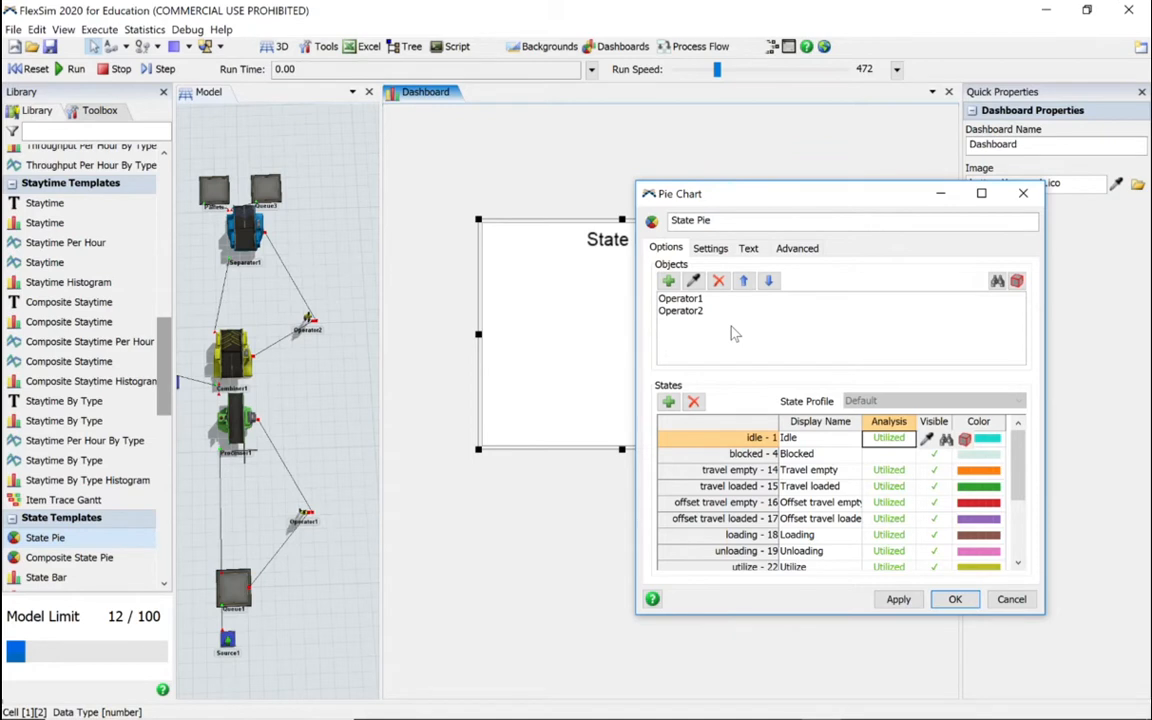
left_click(711, 249)
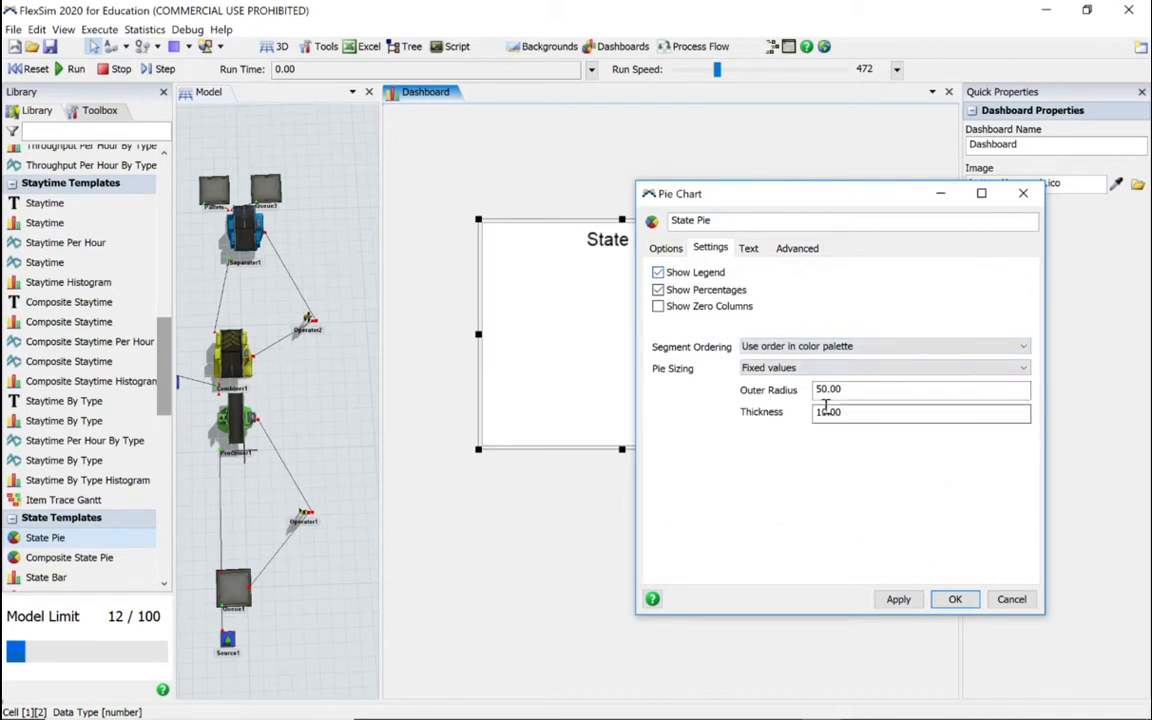
left_click_drag(854, 389, 800, 390)
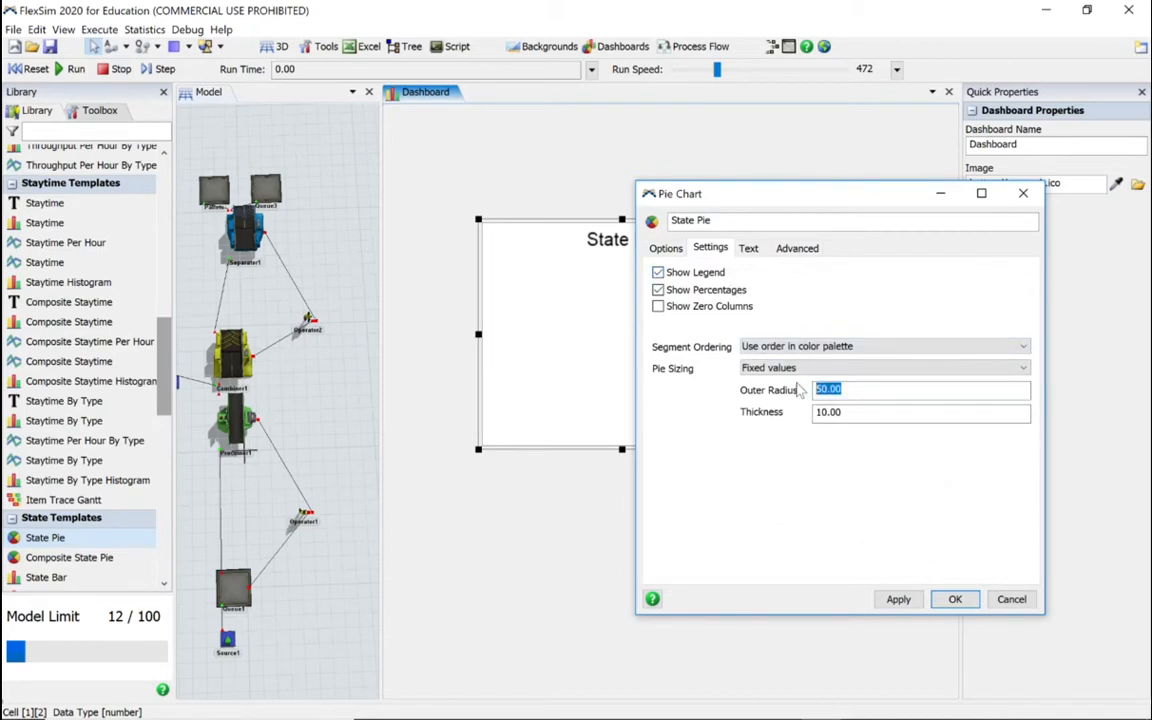
type("75")
left_click_drag(859, 412, 806, 414)
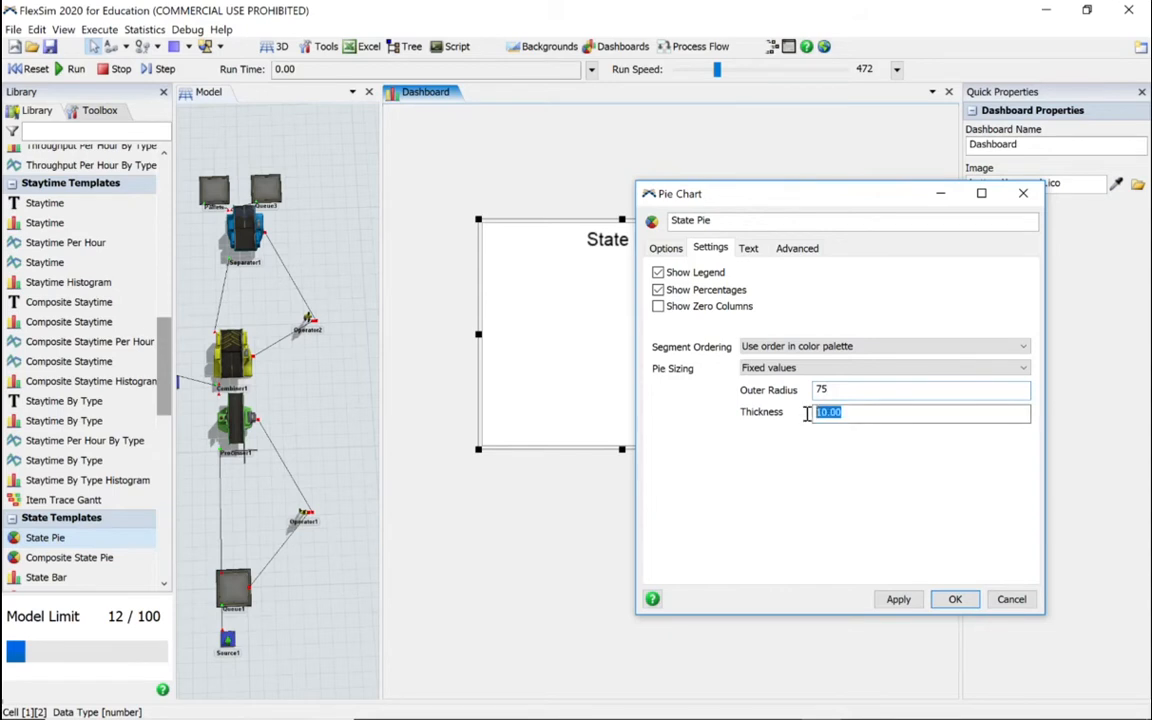
type("15")
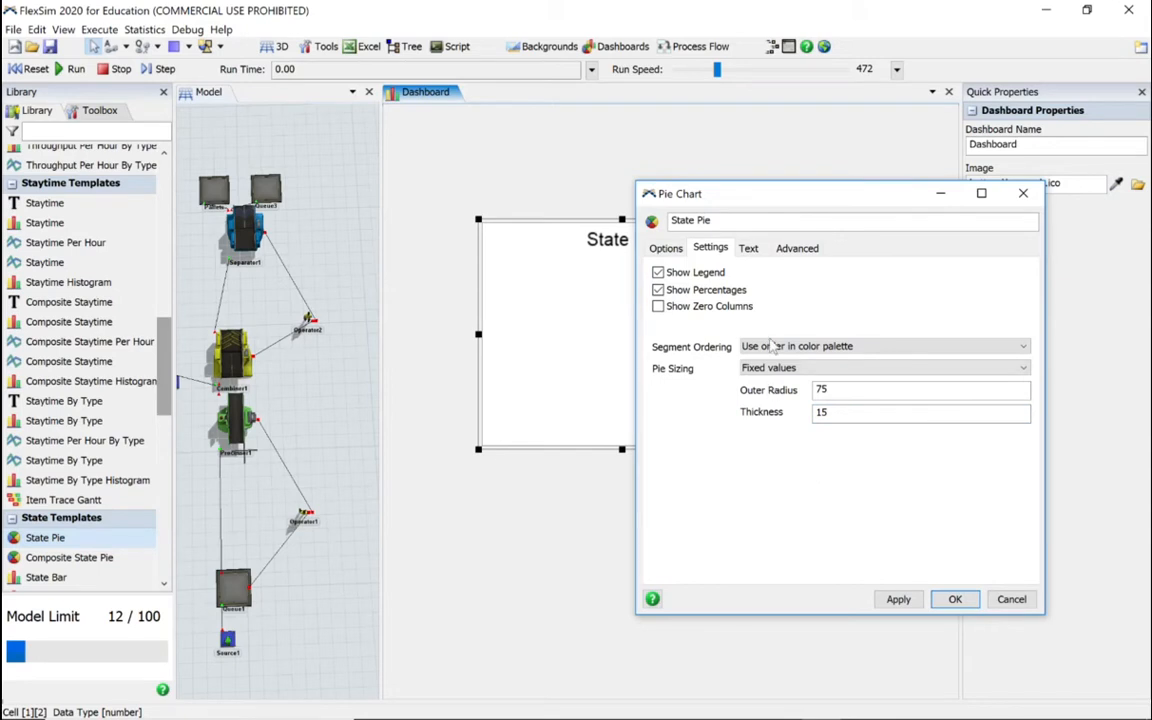
Step: Try to rename the pie chart "State Pie - Operators"
left_click(741, 221)
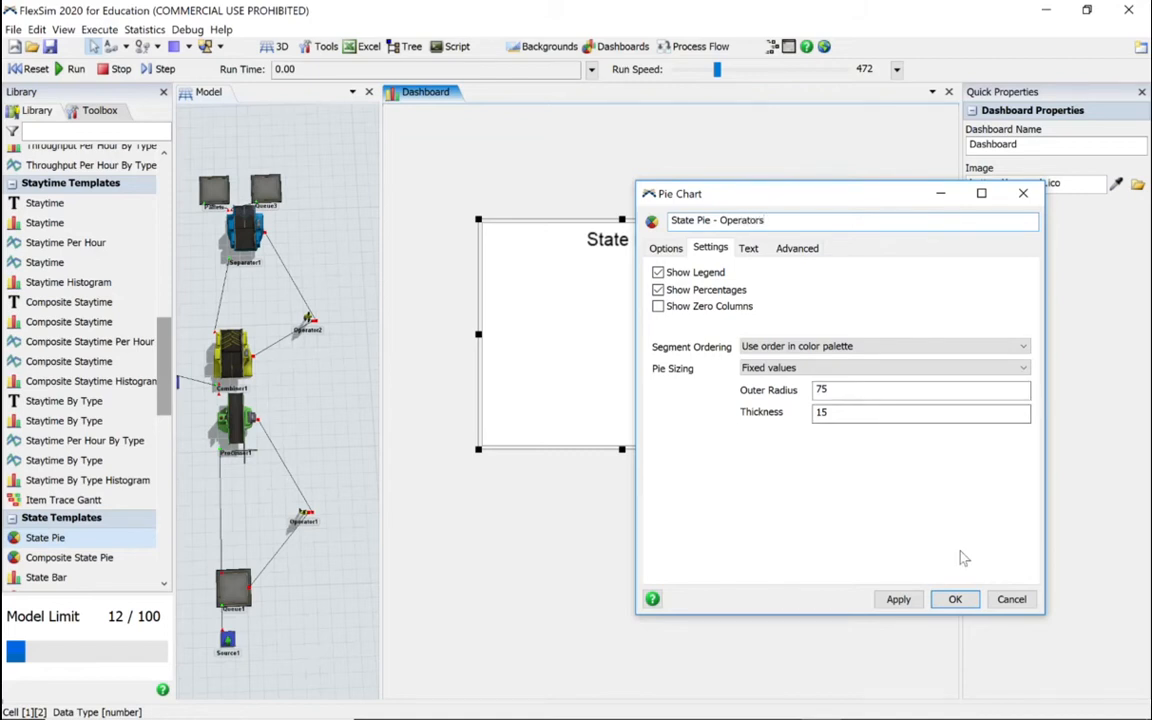
left_click(897, 599)
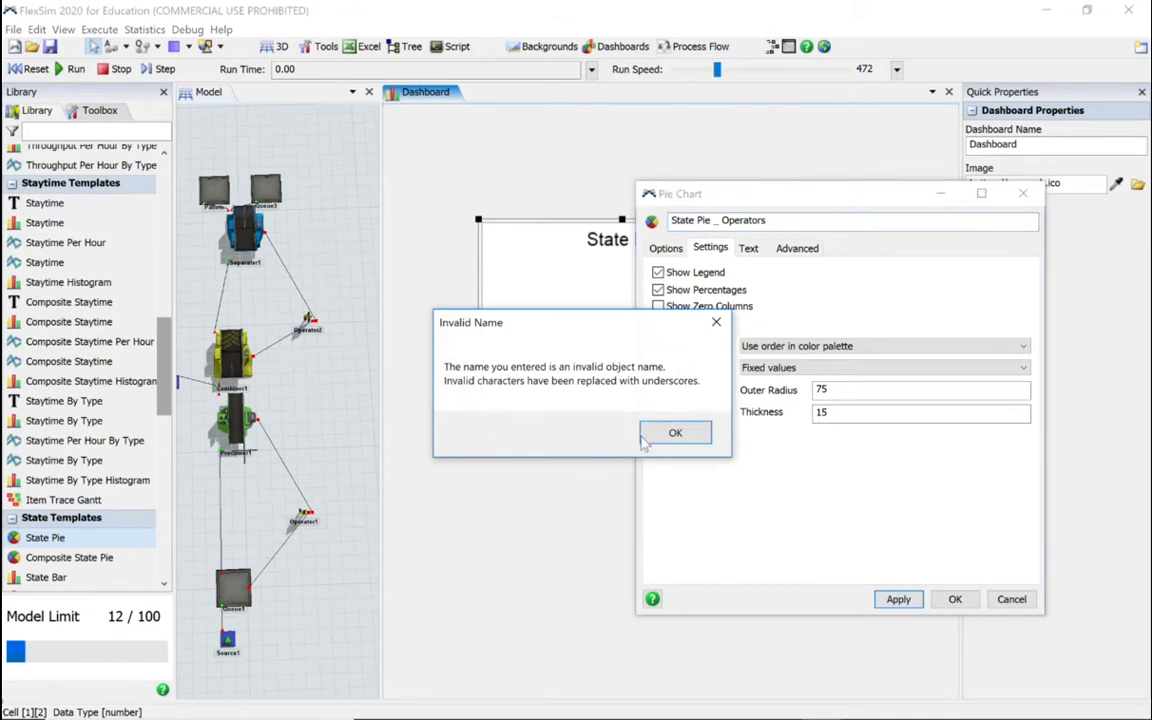
left_click(674, 432)
Step: Rename the pie chart "Operators" and accept its properties
left_click(721, 220)
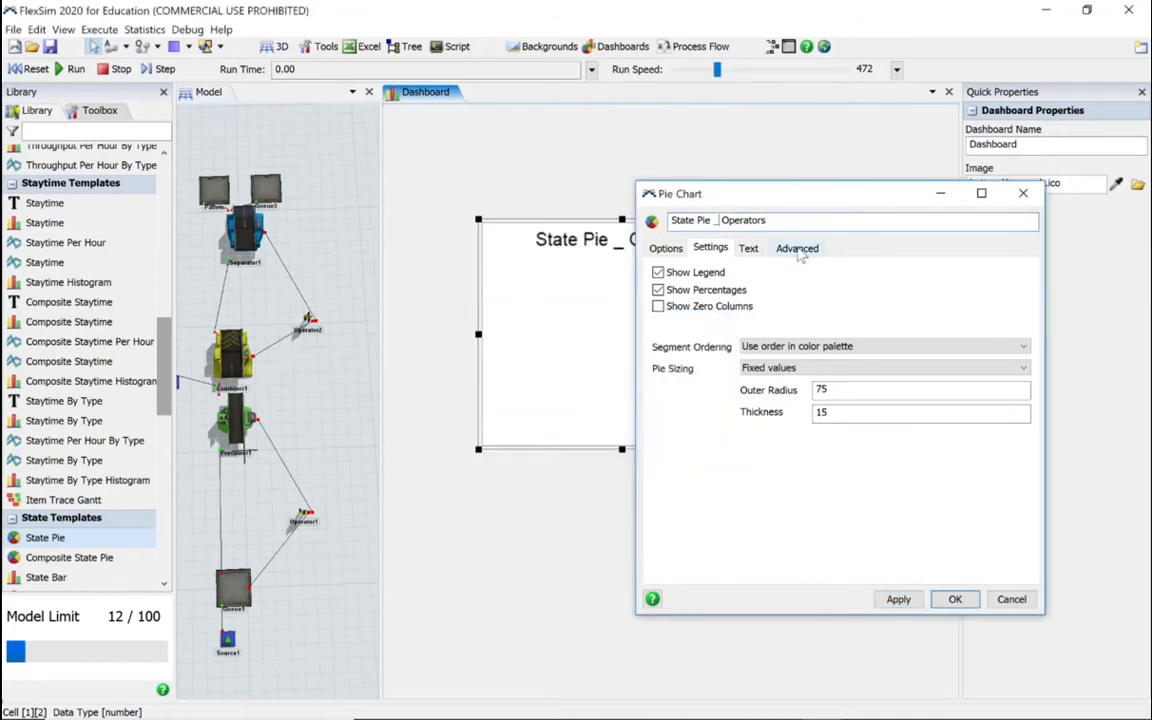
key("BackSpace")
key("BackSpace")
key("BackSpace")
key("BackSpace")
key("BackSpace")
key("BackSpace")
key("BackSpace")
key("BackSpace")
key("BackSpace")
key("BackSpace")
key("BackSpace")
key("BackSpace")
left_click(898, 599)
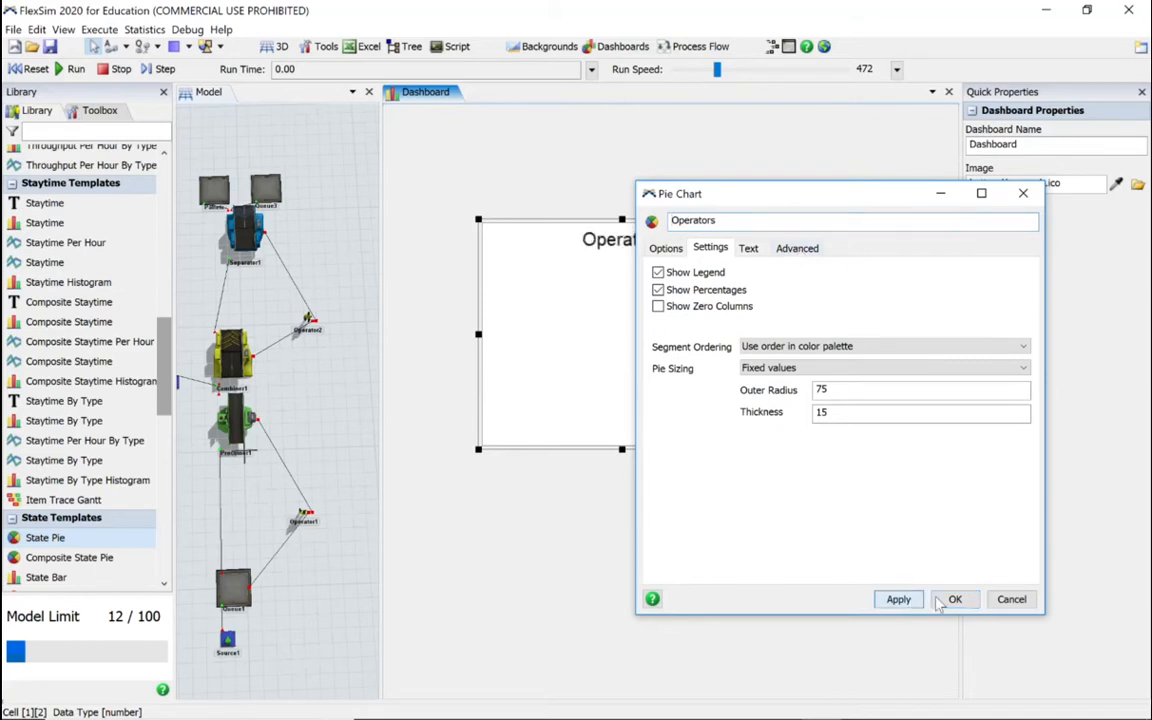
left_click(955, 599)
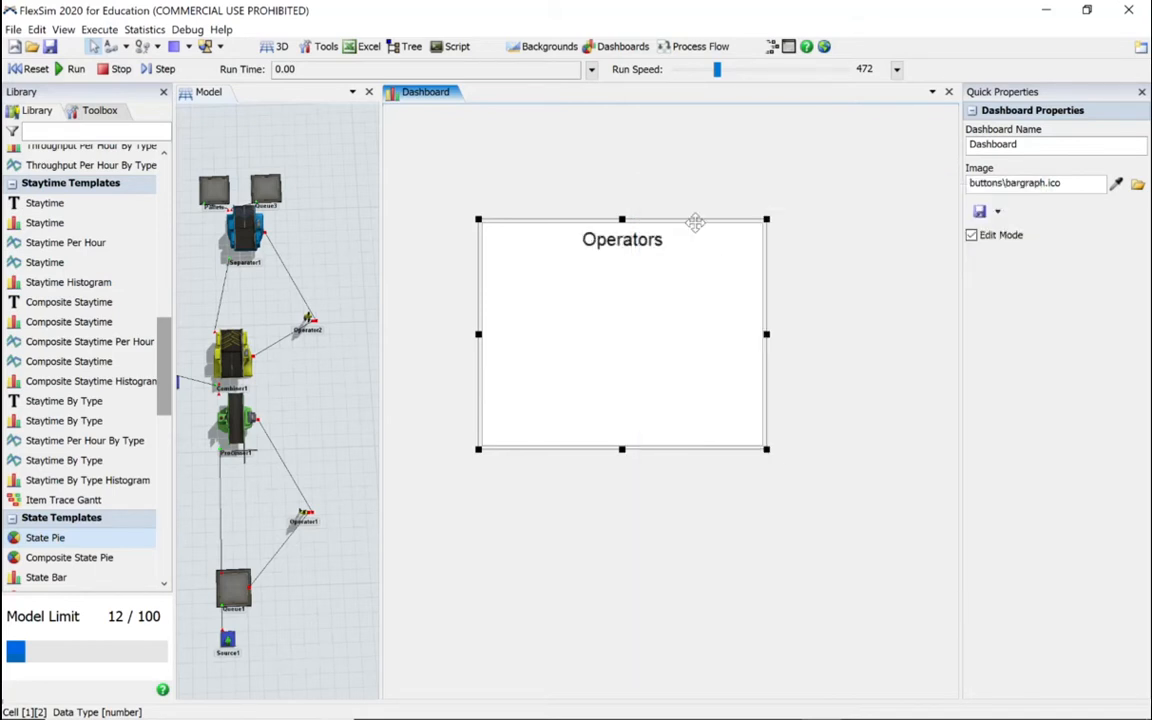
Step: Move the Operators chart to the upper-left corner of the dashboard, and reset and run the simulation
left_click_drag(695, 222, 626, 122)
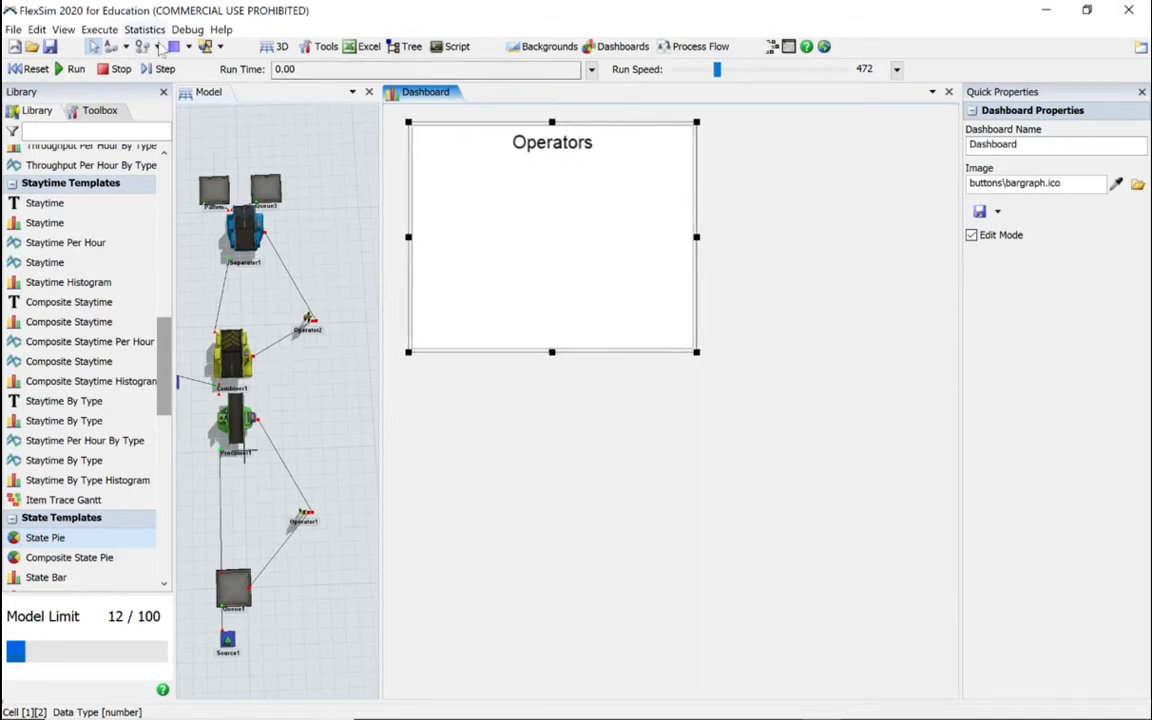
left_click(30, 68)
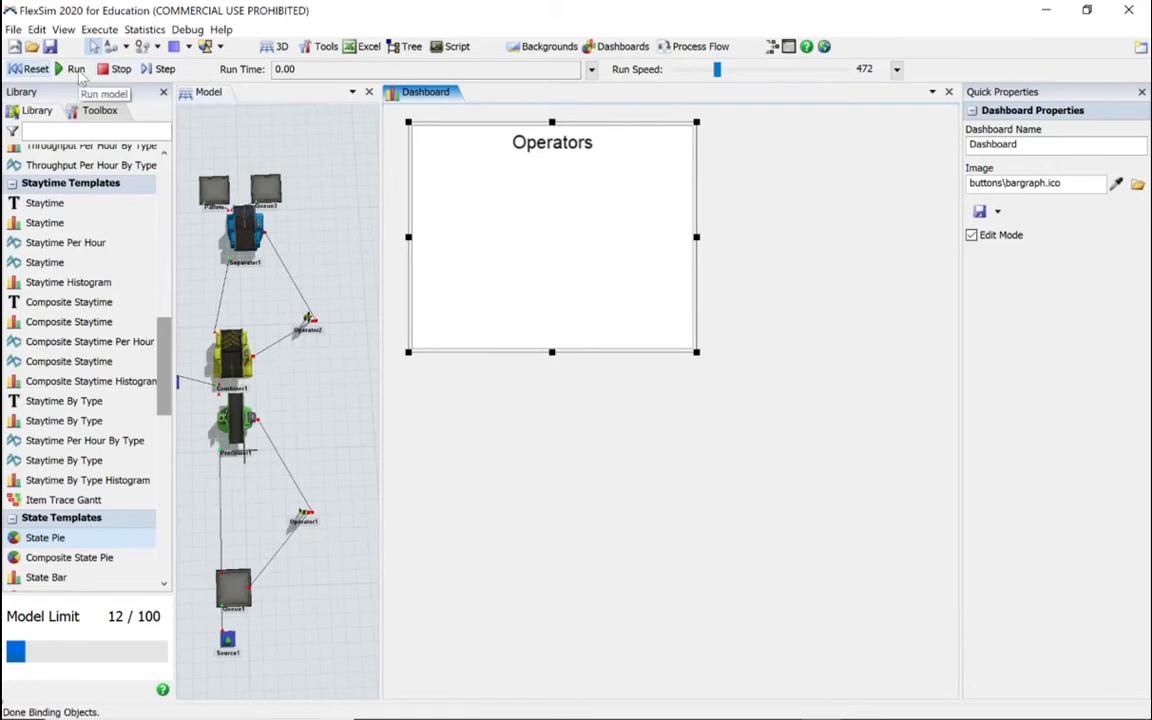
left_click(78, 72)
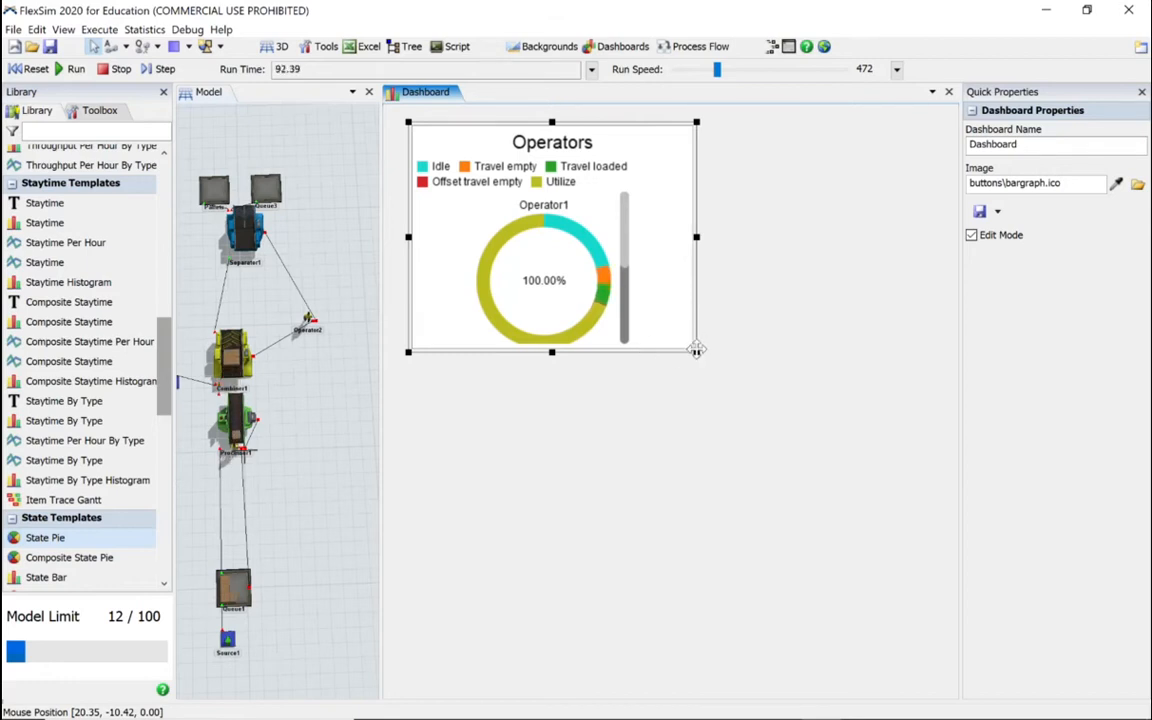
Step: Enlarge the Operators chart and add a State Bar chart below it that samples Processor1, Combiner1 and Separator1
left_click_drag(696, 352, 746, 383)
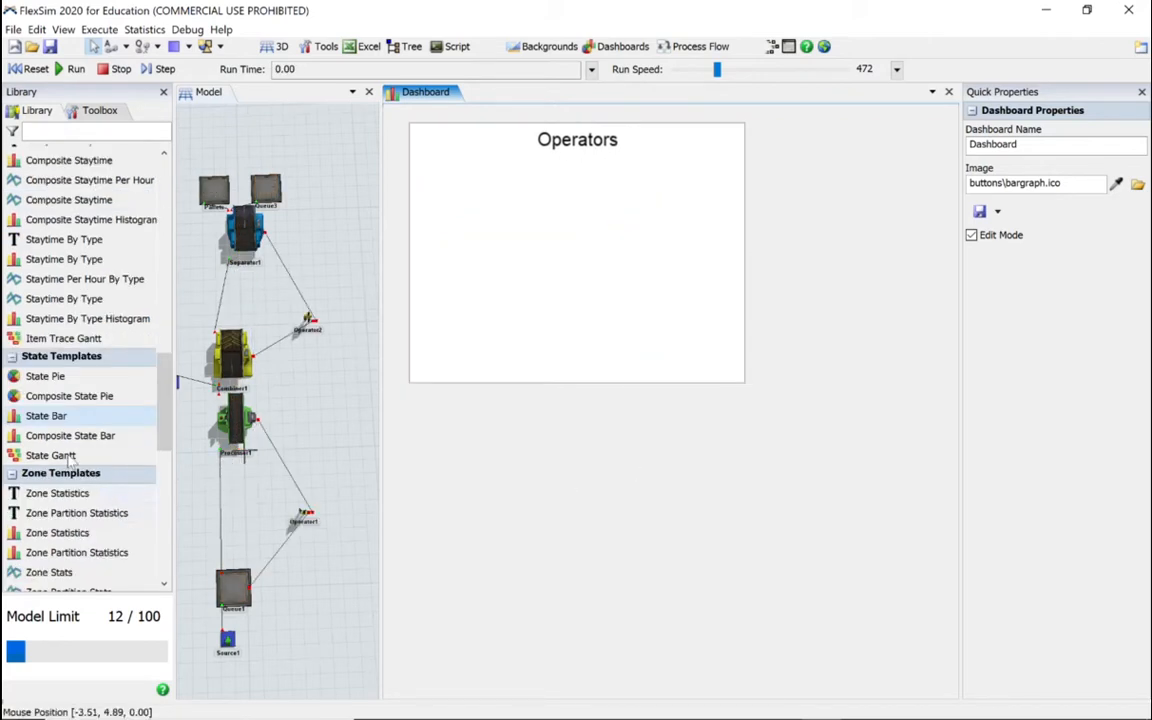
left_click_drag(88, 413, 434, 413)
left_click(694, 282)
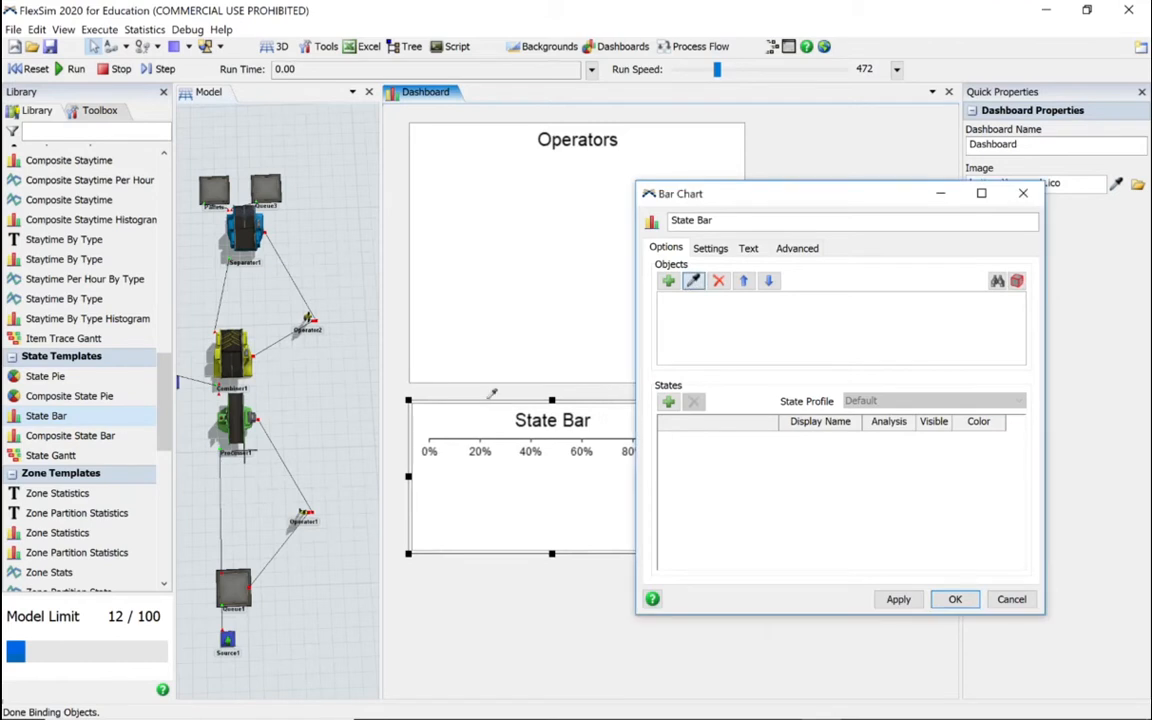
left_click(235, 422)
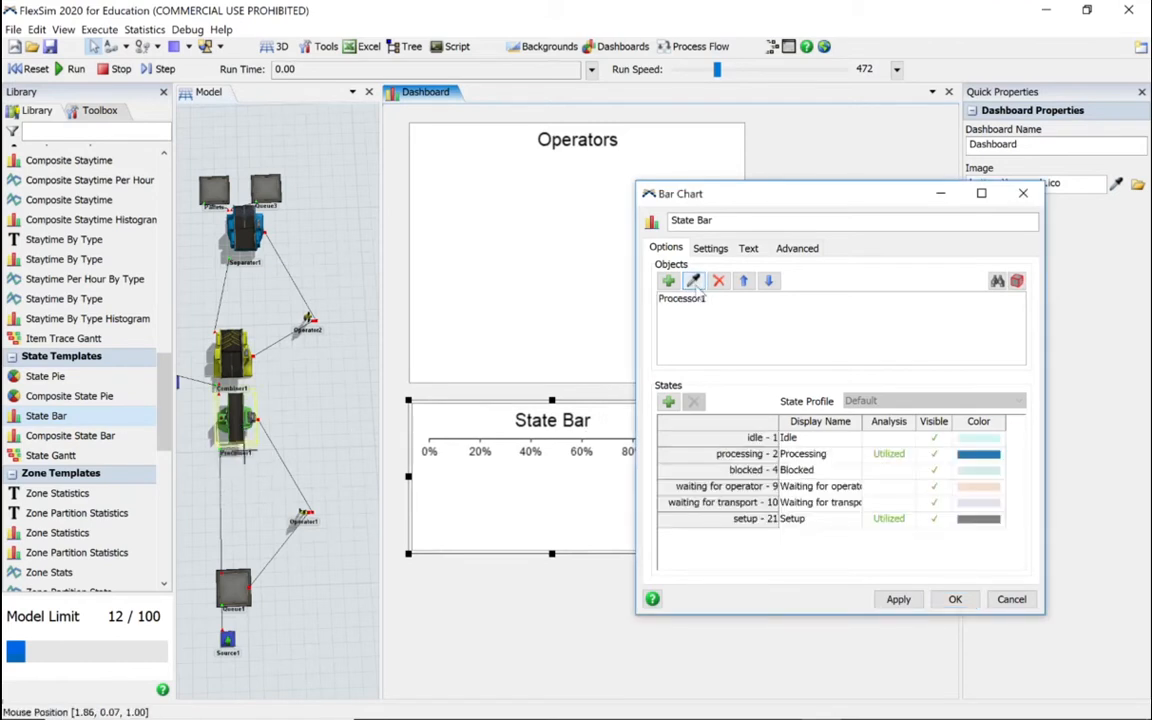
left_click(232, 355)
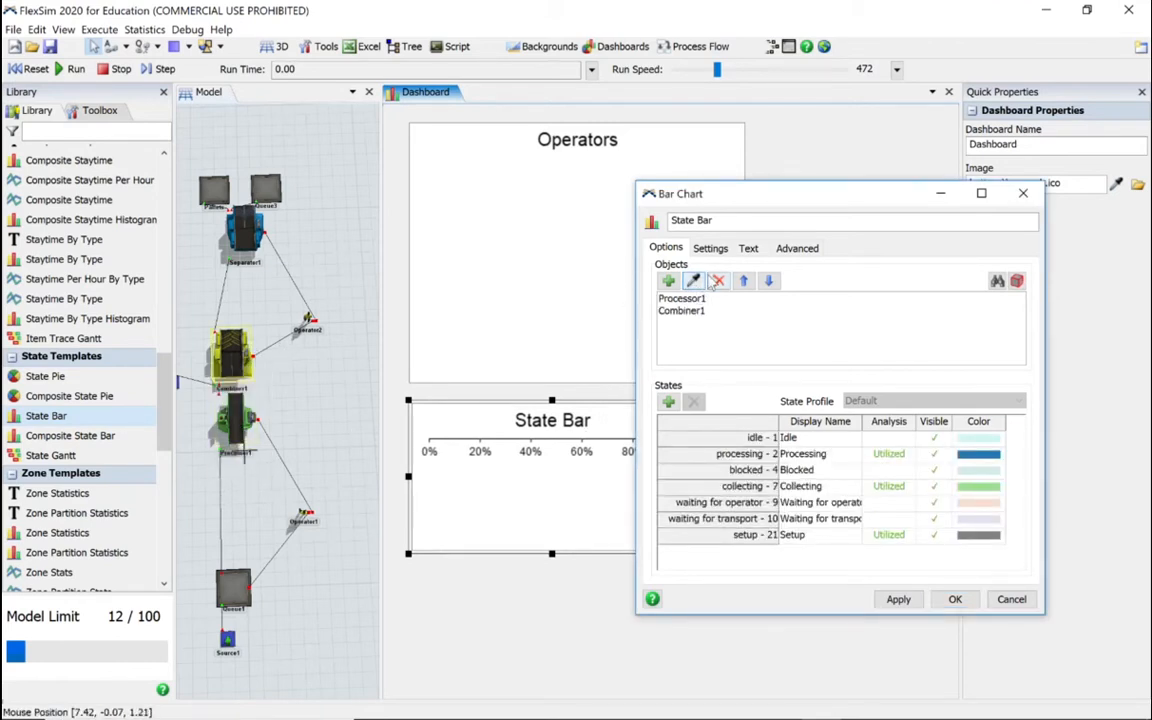
left_click(243, 228)
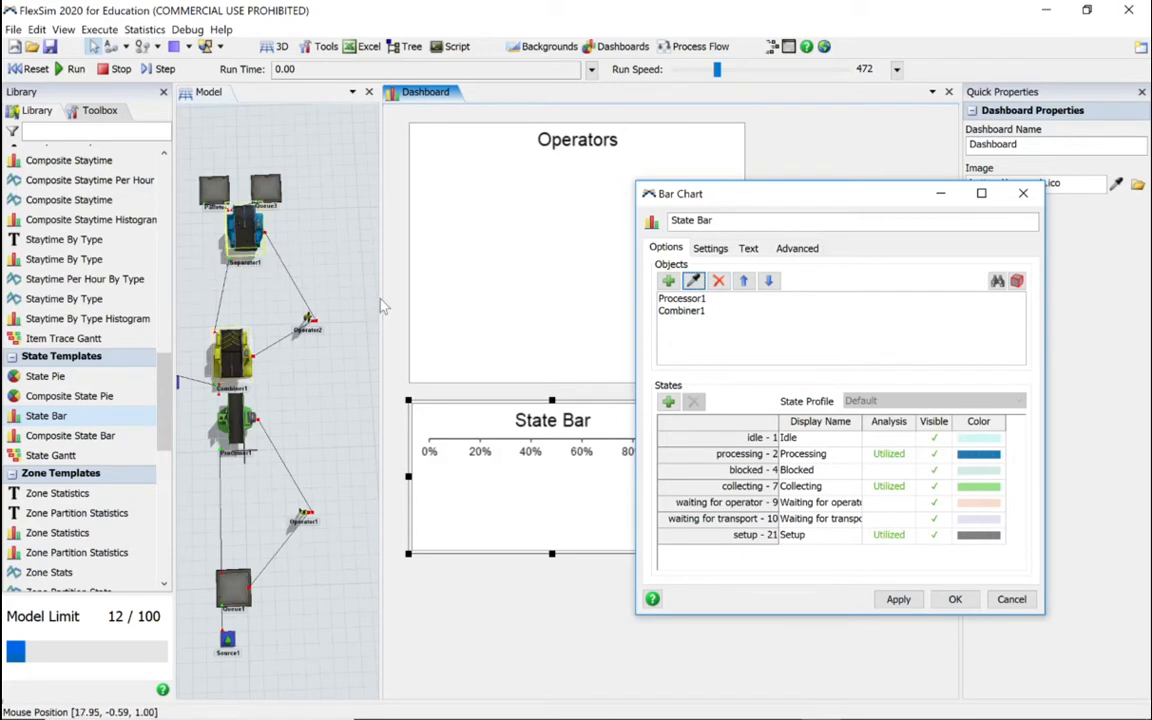
Step: Set the Idle state's analysis to Utilized in the bar chart and check the state settings for its three objects
left_click(681, 298)
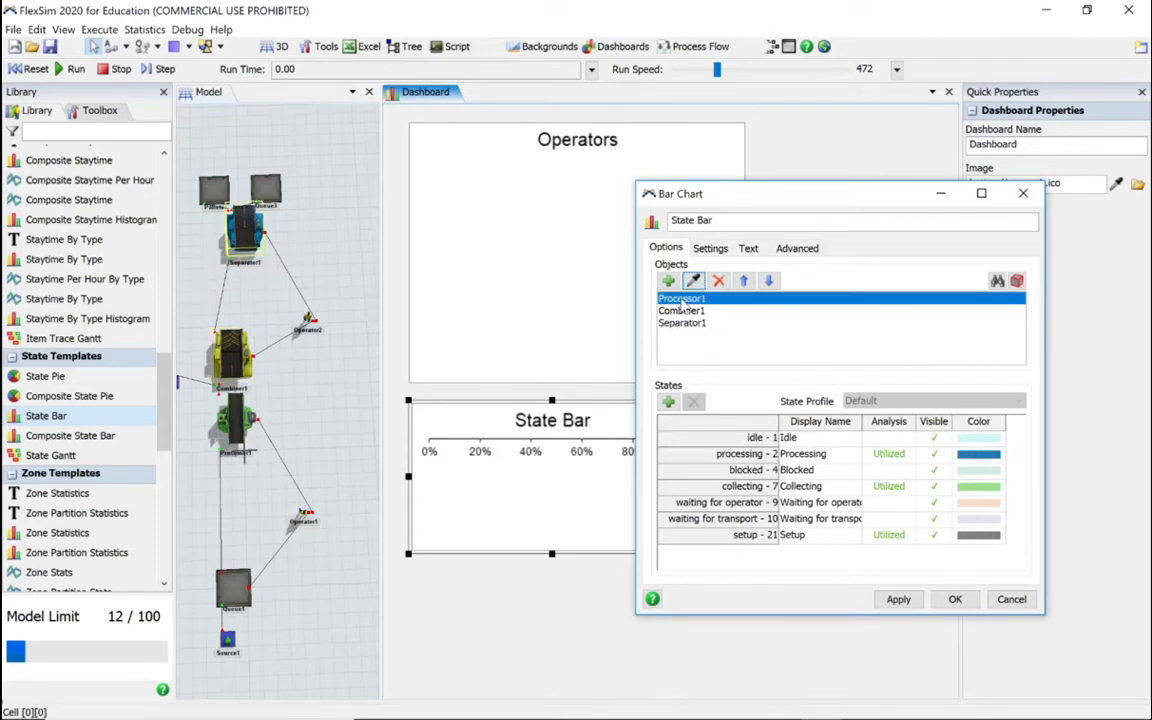
left_click(889, 438)
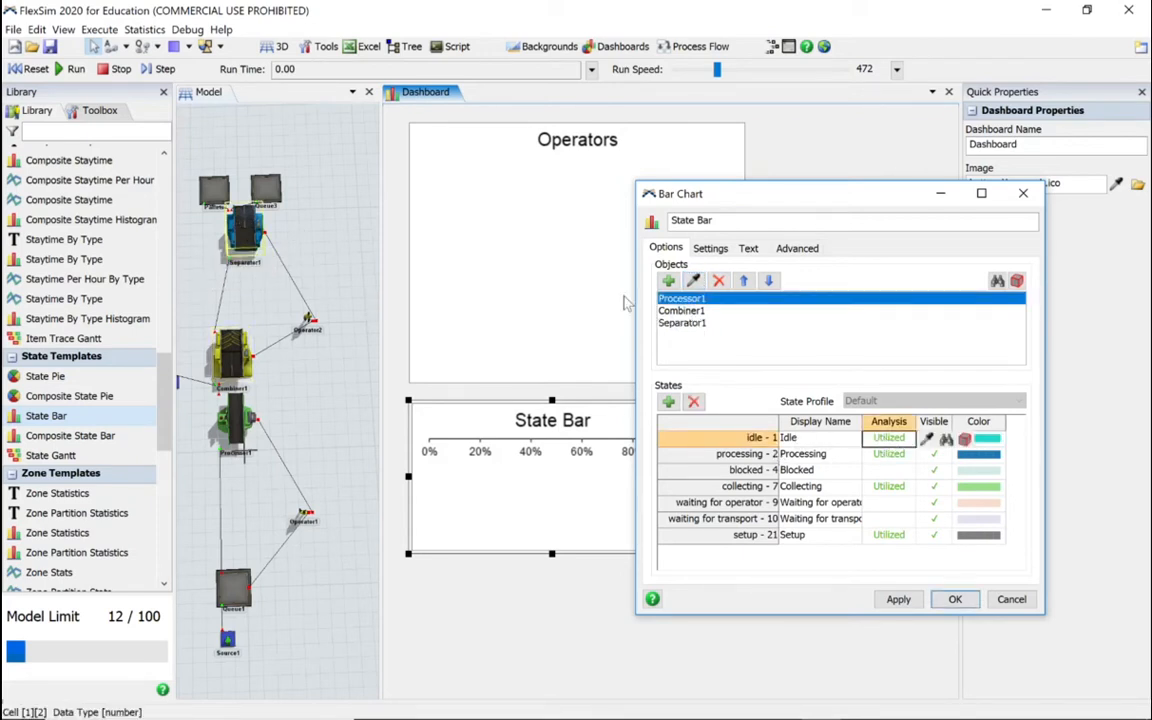
left_click(684, 312)
left_click(682, 323)
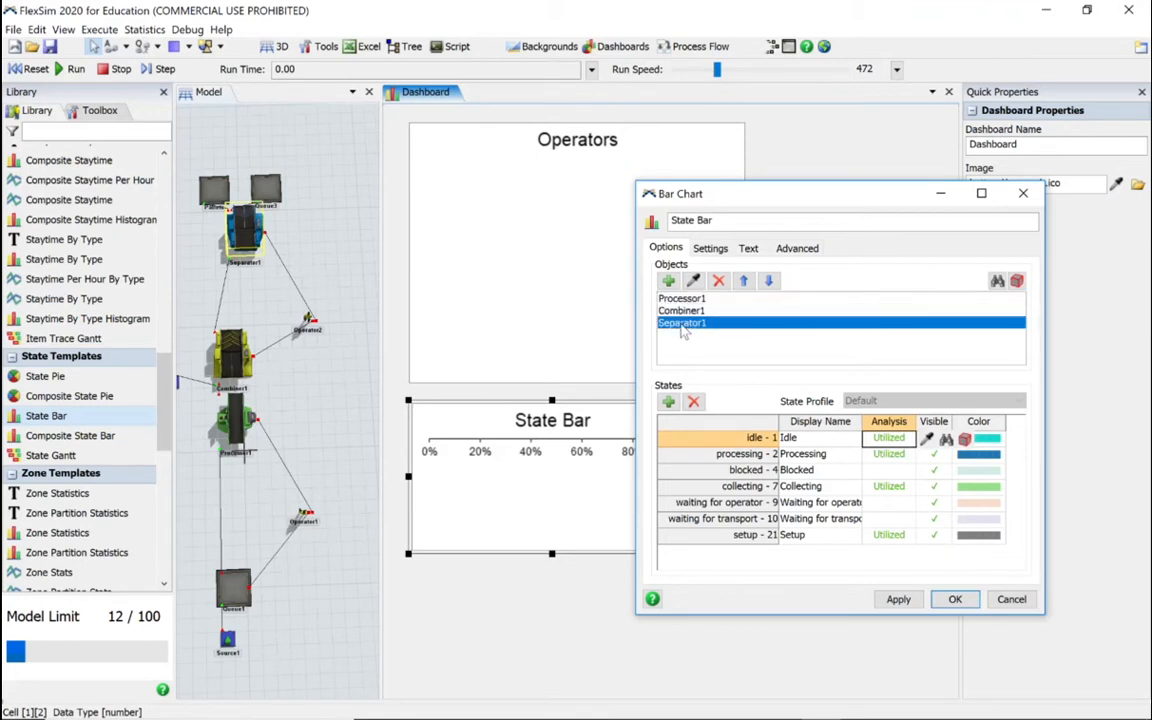
left_click(690, 298)
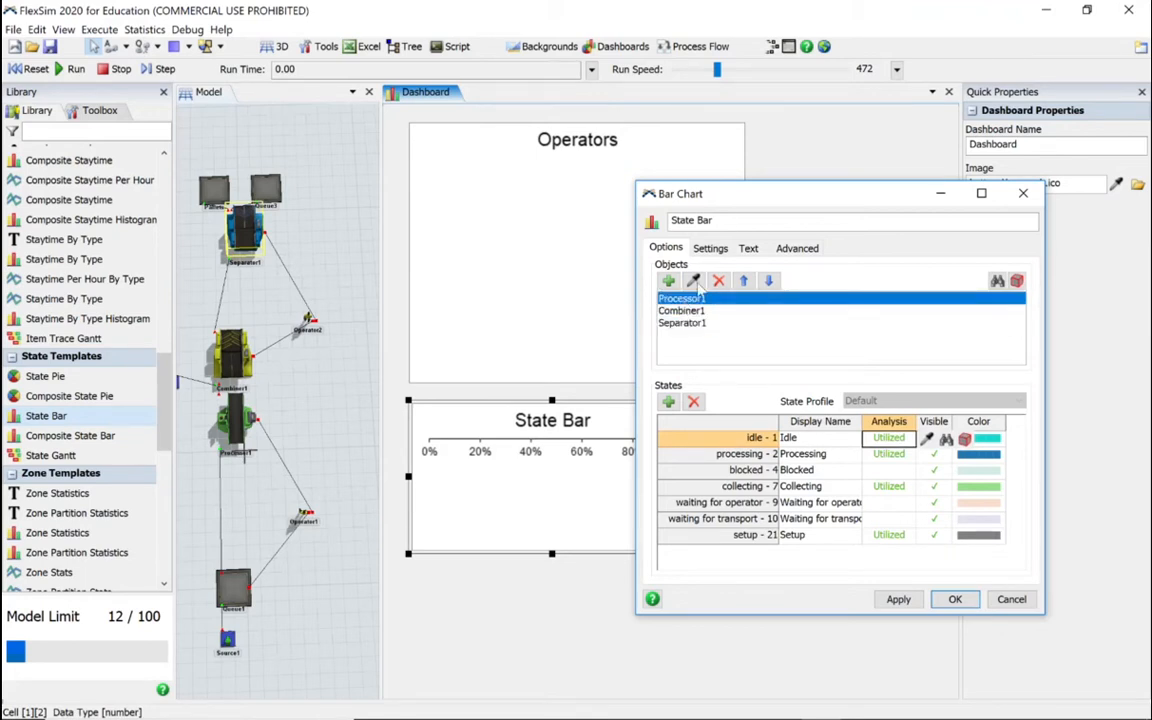
Step: Rename the bar chart "Processing" and accept its properties
left_click(727, 219)
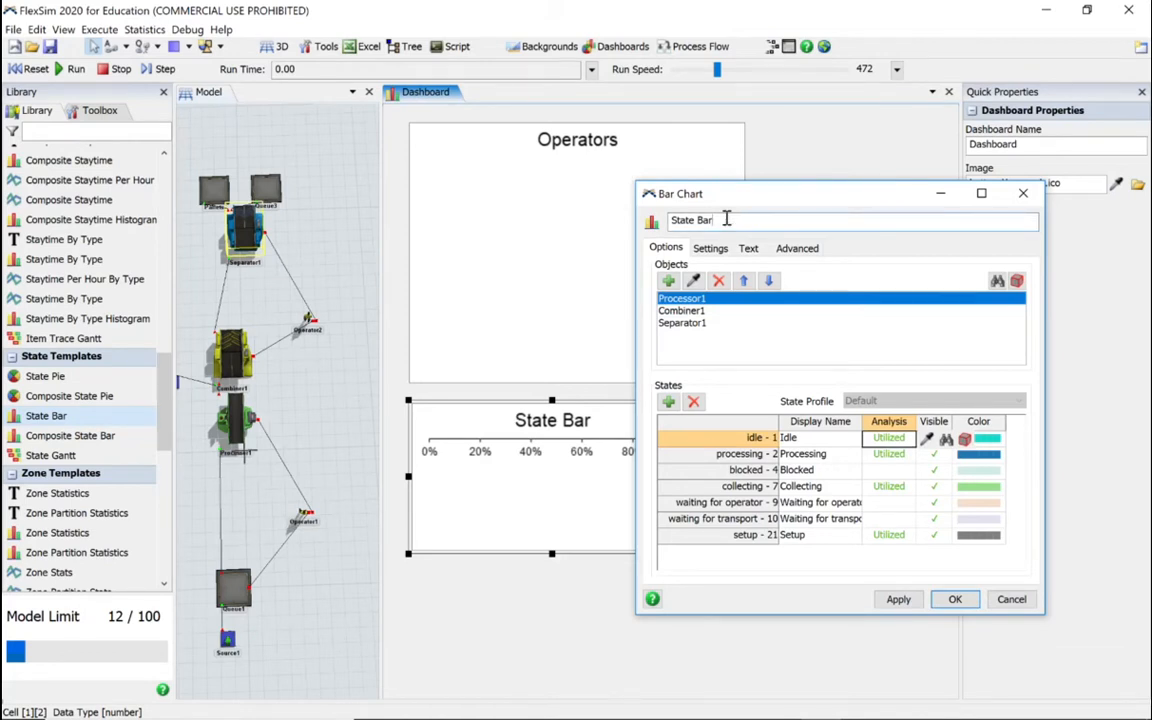
left_click_drag(727, 219, 651, 220)
type("Processing")
left_click(897, 599)
left_click(955, 599)
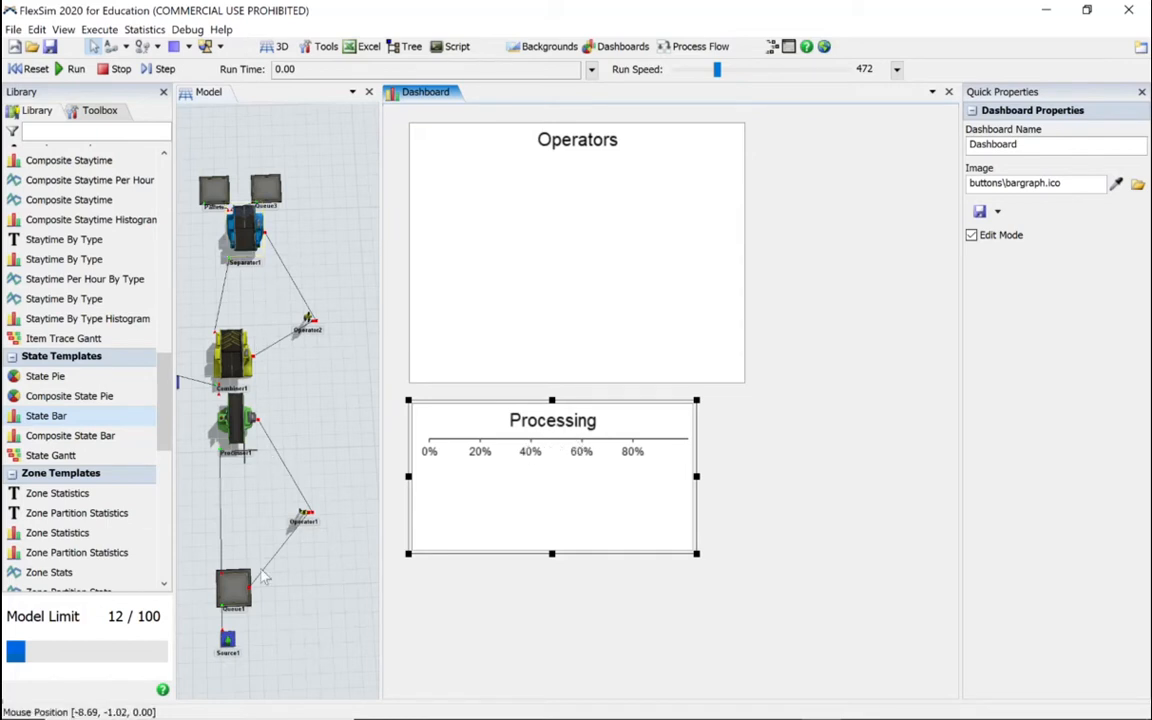
Step: Pin the Content vs Time chart of Queue1 to the existing dashboard and move it off the Processing chart's title
left_click(233, 592)
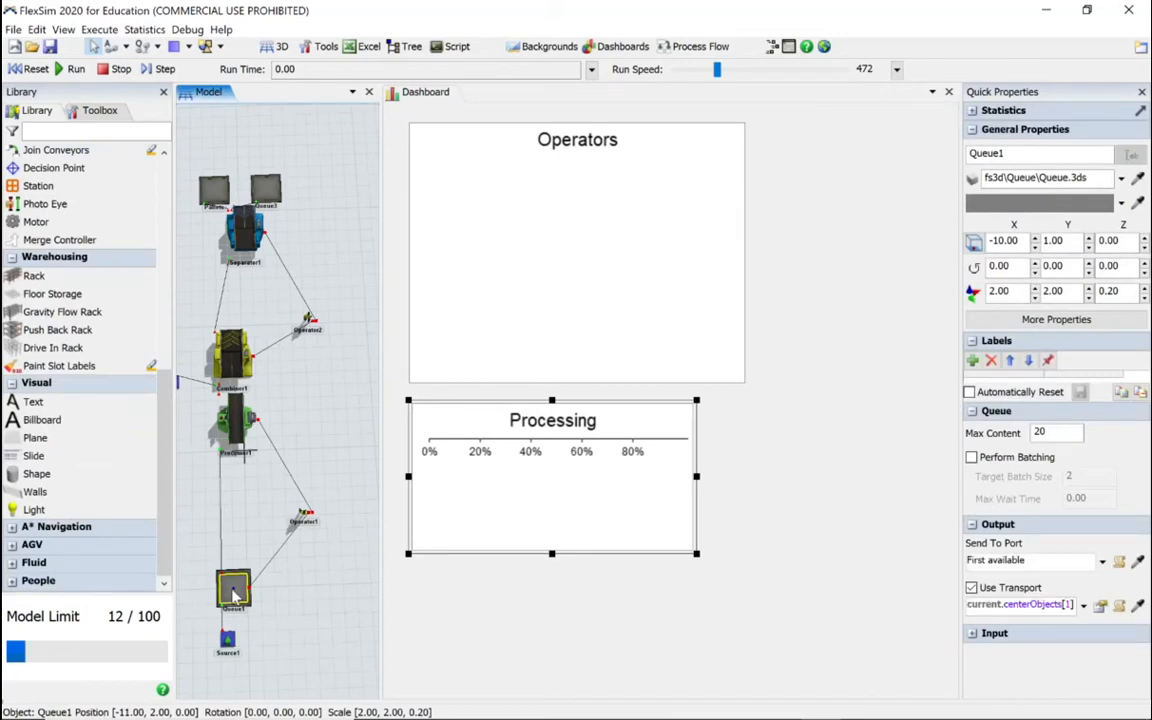
left_click(972, 111)
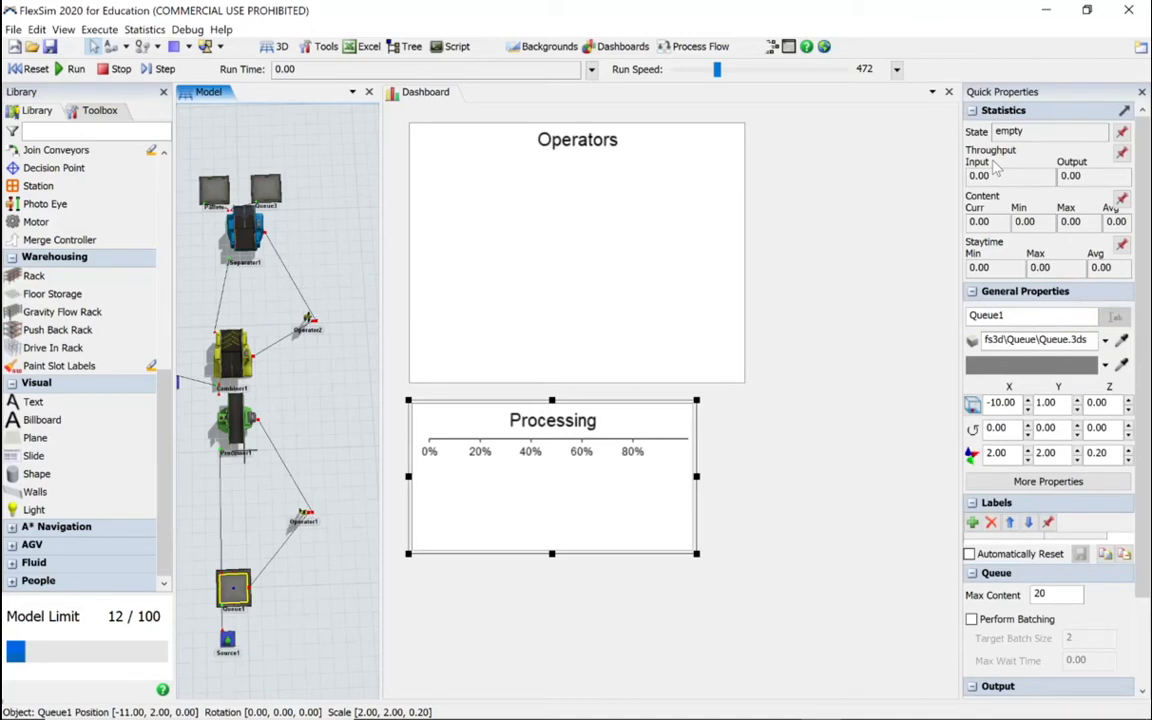
left_click(1123, 200)
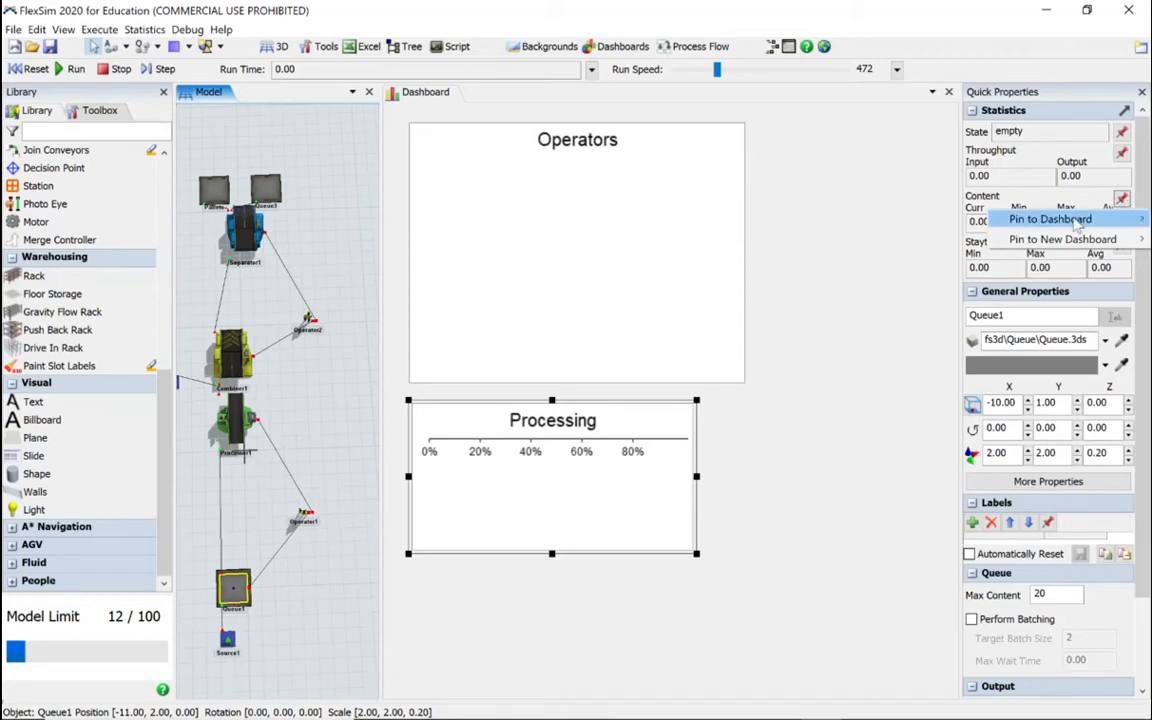
mouse_move(1010, 218)
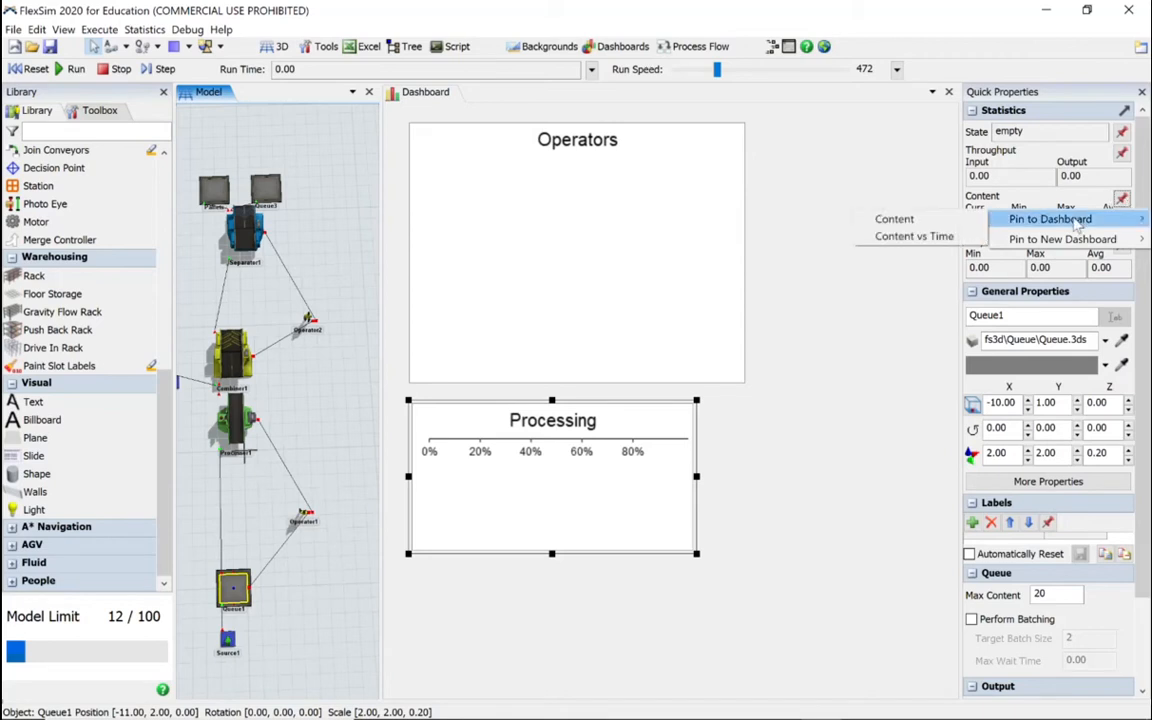
left_click(930, 236)
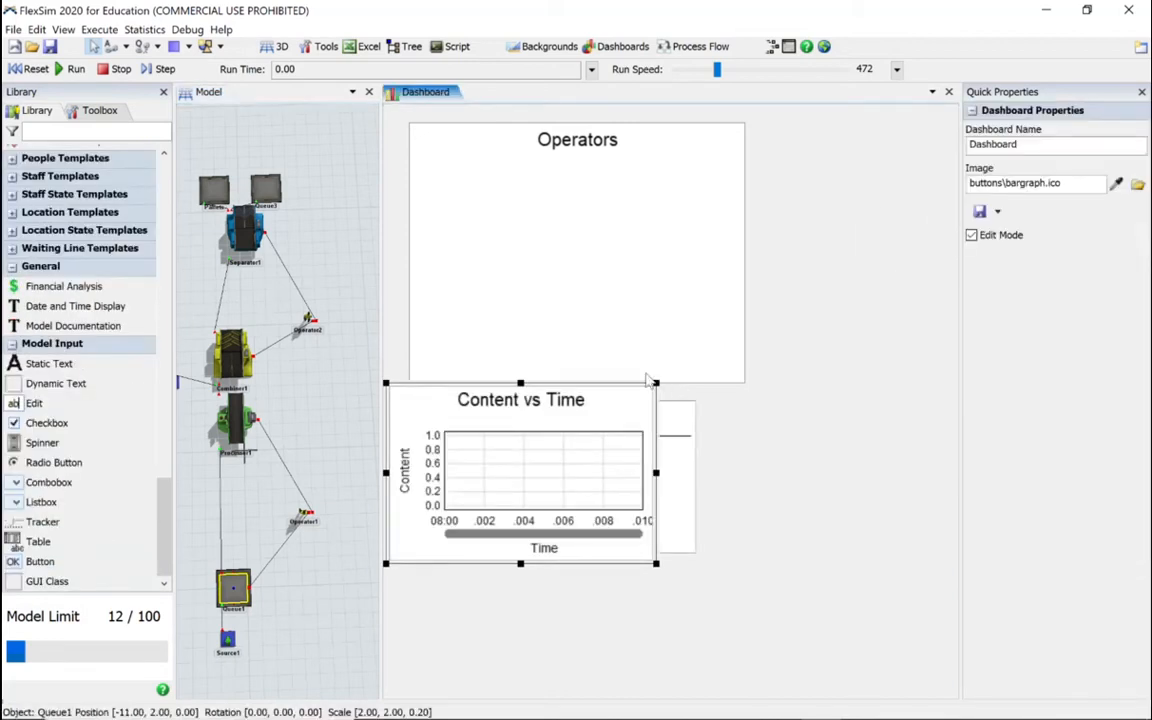
left_click_drag(602, 386, 872, 413)
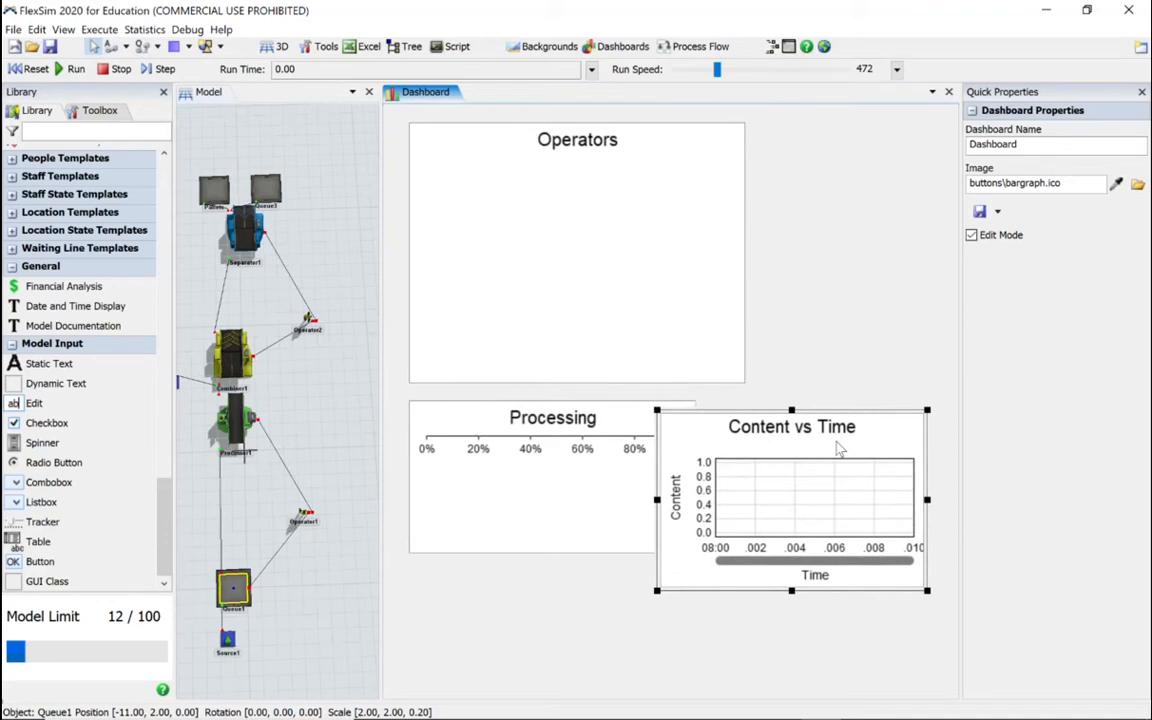
Step: Rename the queue's time plot "Content vs Time Queue 1", copy that name and accept the properties
double_click(840, 450)
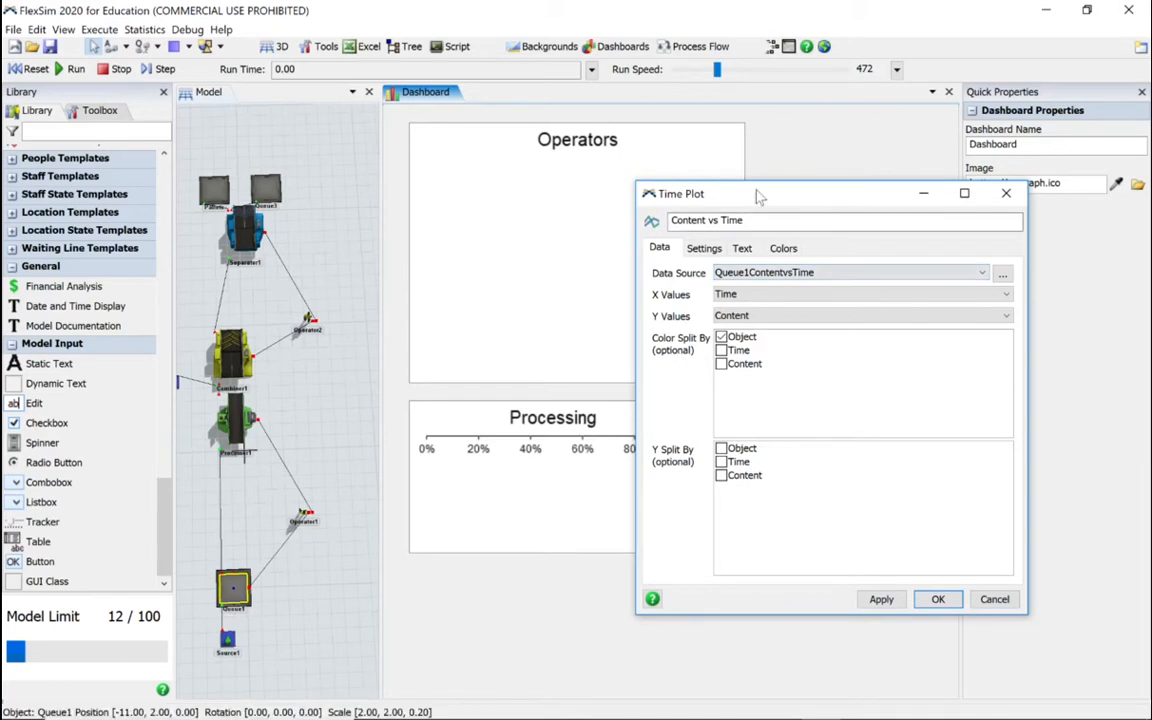
left_click(759, 220)
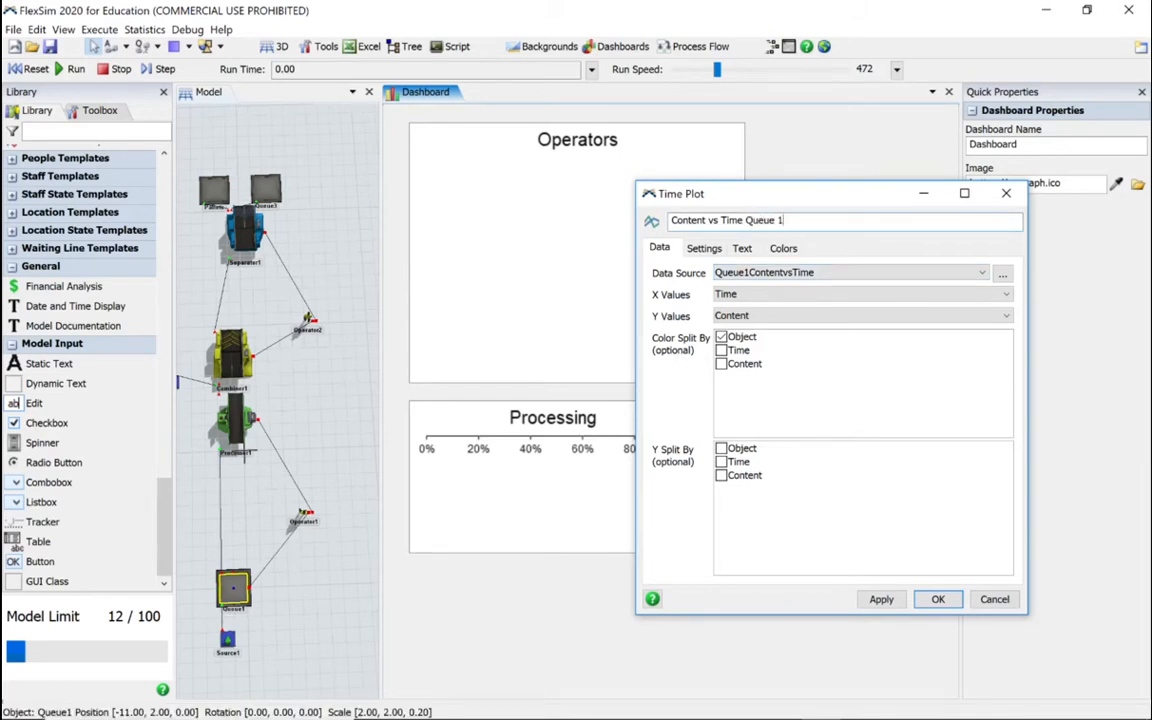
left_click_drag(793, 222, 665, 221)
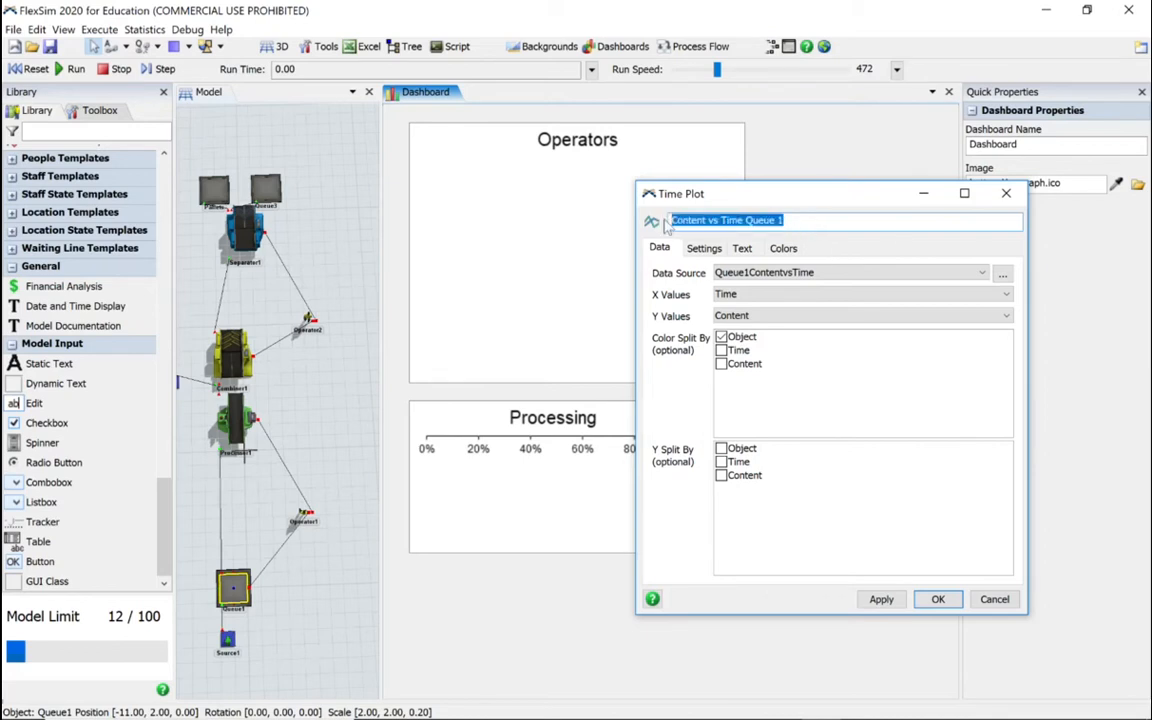
right_click(706, 219)
left_click(745, 265)
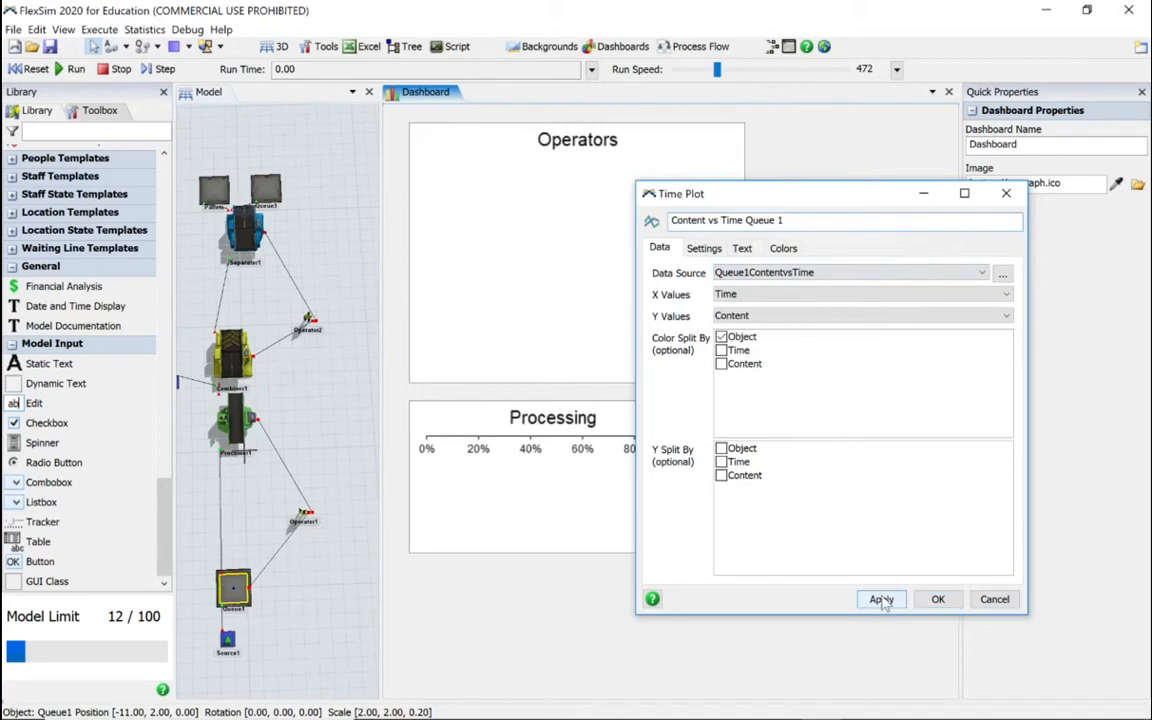
left_click(938, 599)
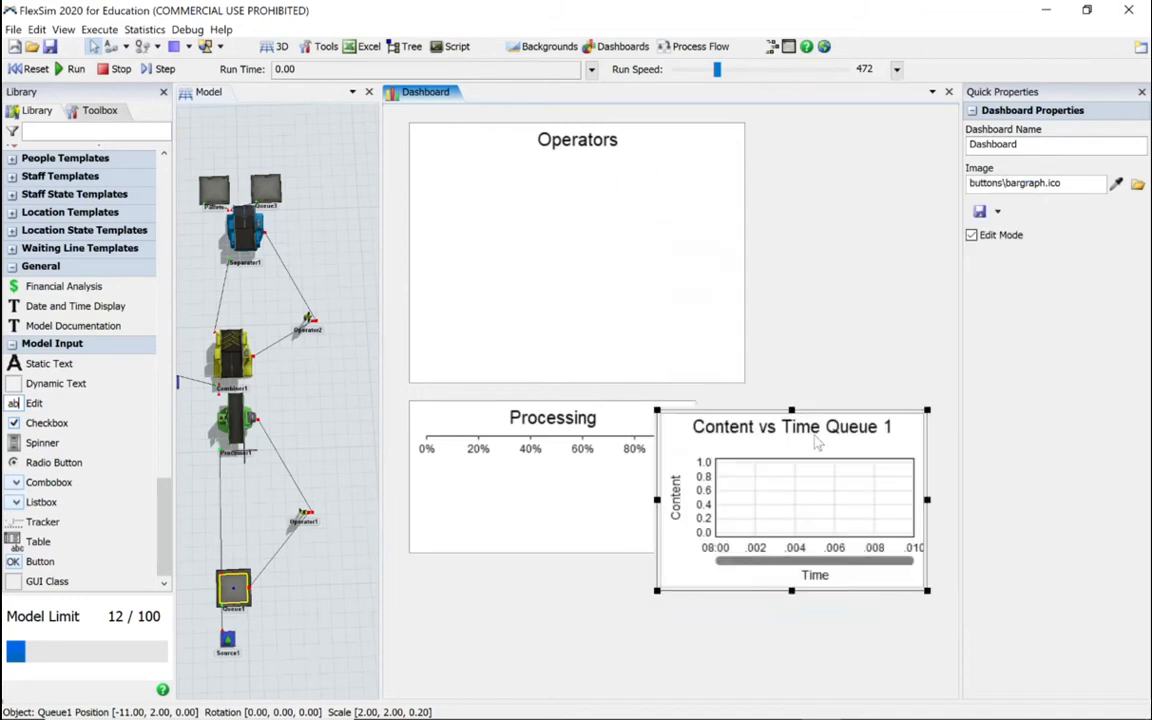
Step: Reduce the Operators chart's height slightly and stack the Processing and Content vs Time Queue 1 charts directly beneath it, aligned at the left
left_click_drag(811, 413, 613, 539)
left_click(660, 373)
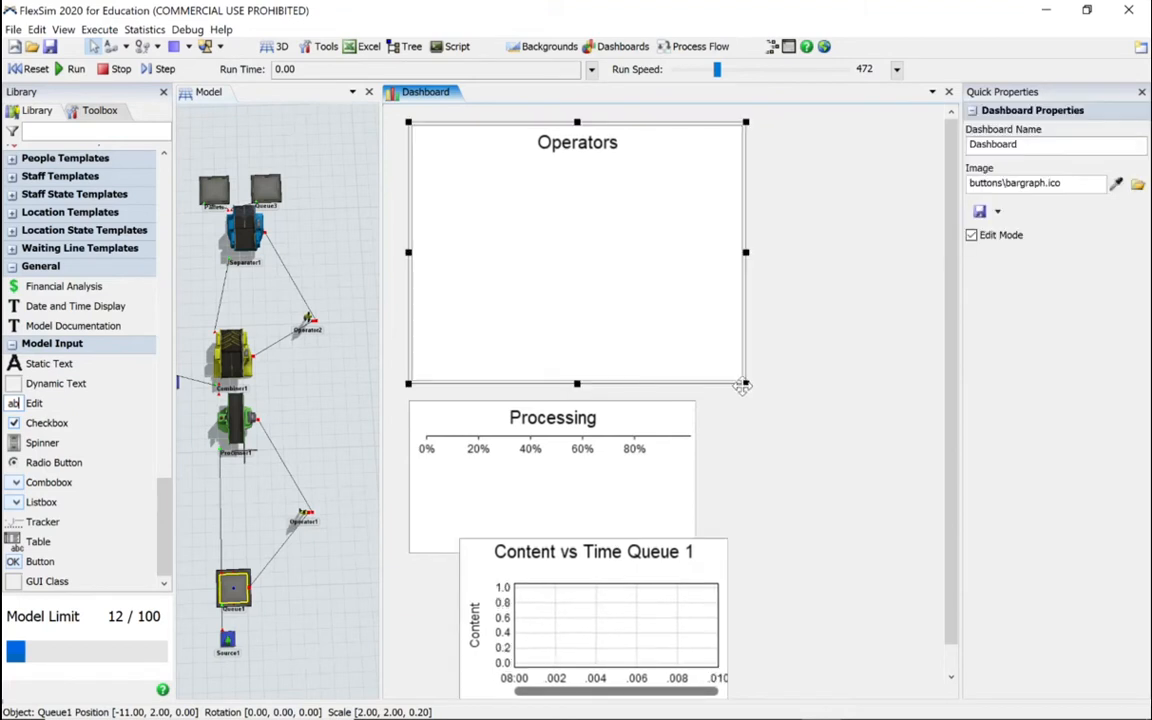
left_click_drag(746, 384, 745, 367)
left_click_drag(648, 430, 638, 380)
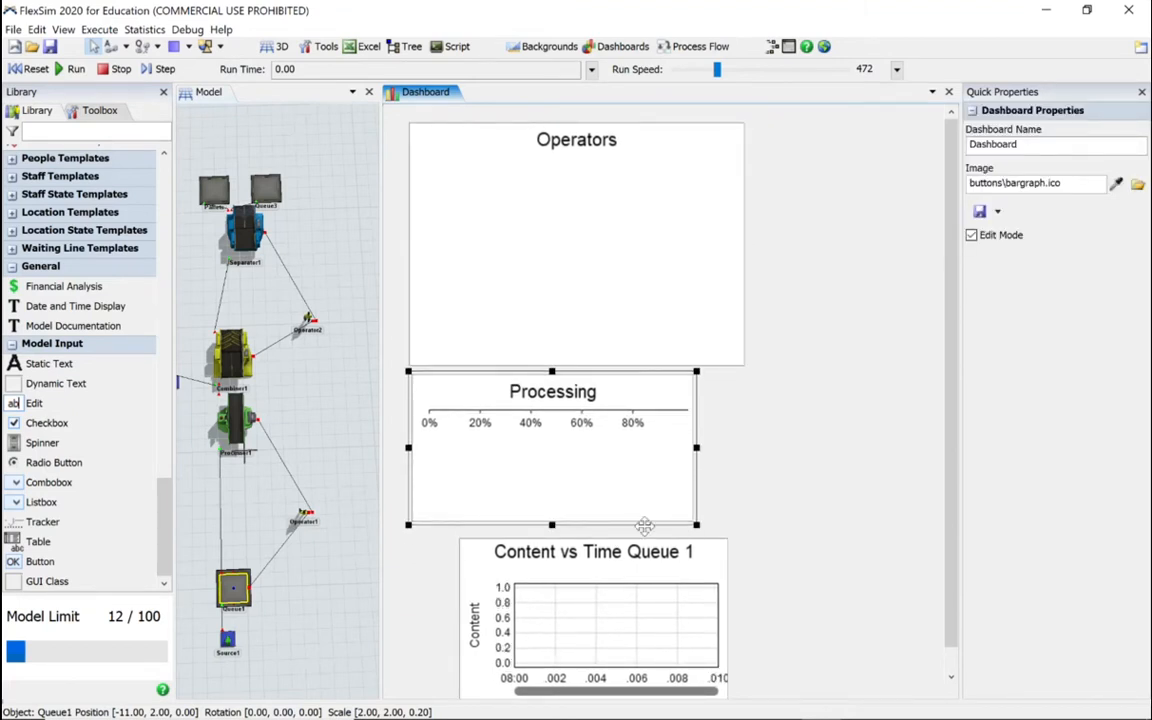
left_click(635, 541)
left_click_drag(635, 540, 585, 526)
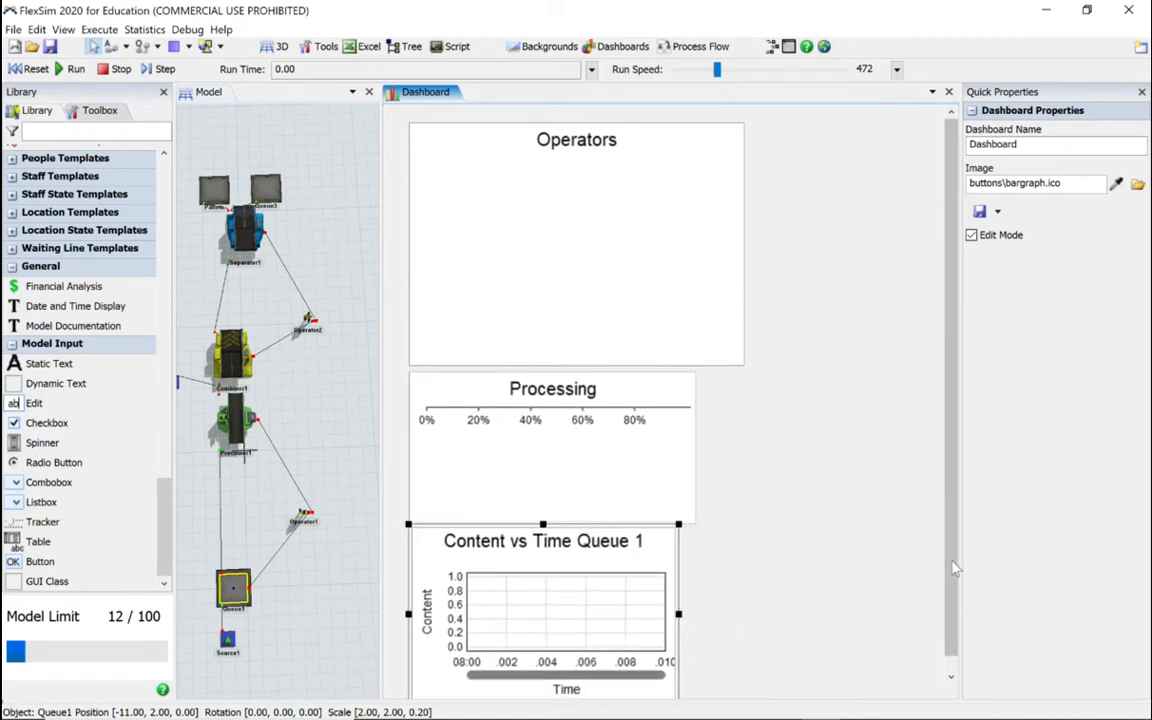
left_click_drag(955, 586, 955, 608)
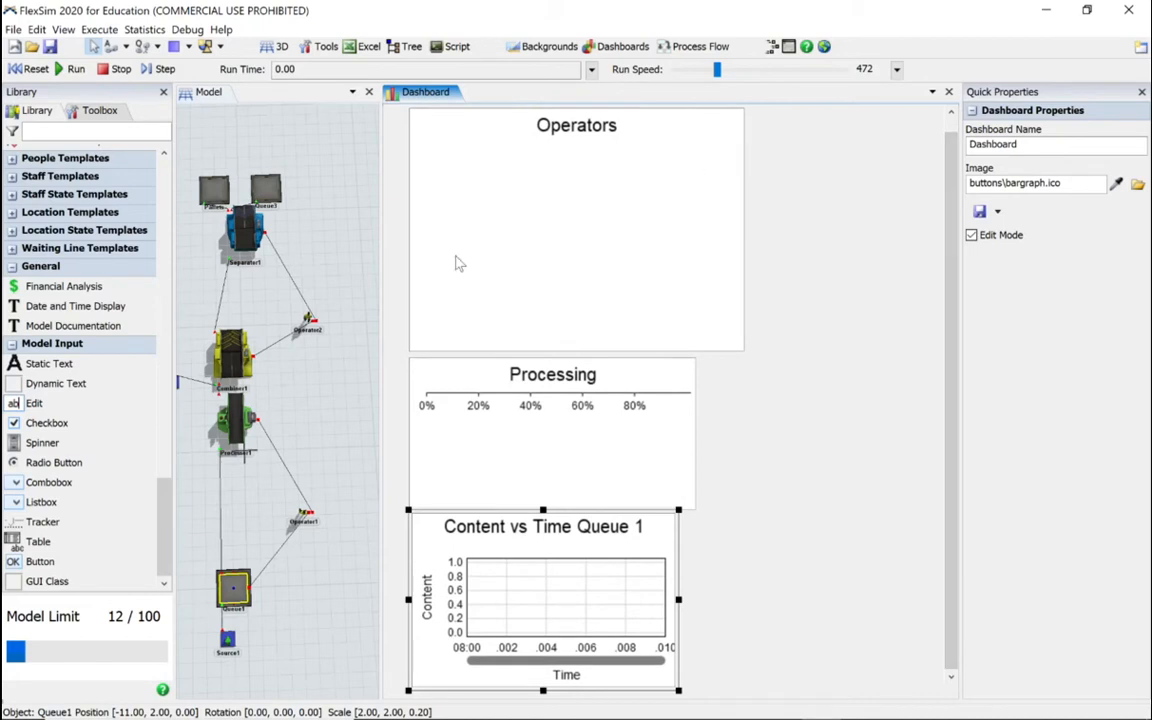
Step: Pin the Content vs Time chart of the Pallets queue to the existing dashboard
left_click(213, 191)
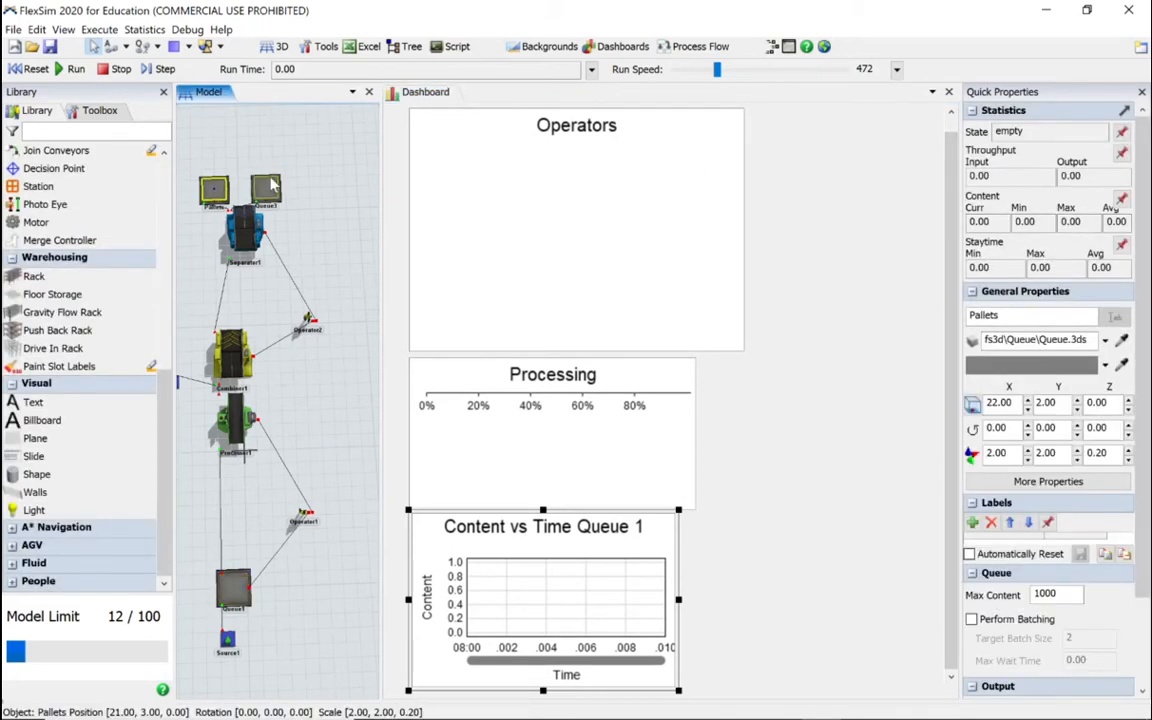
left_click(1121, 199)
mouse_move(1000, 219)
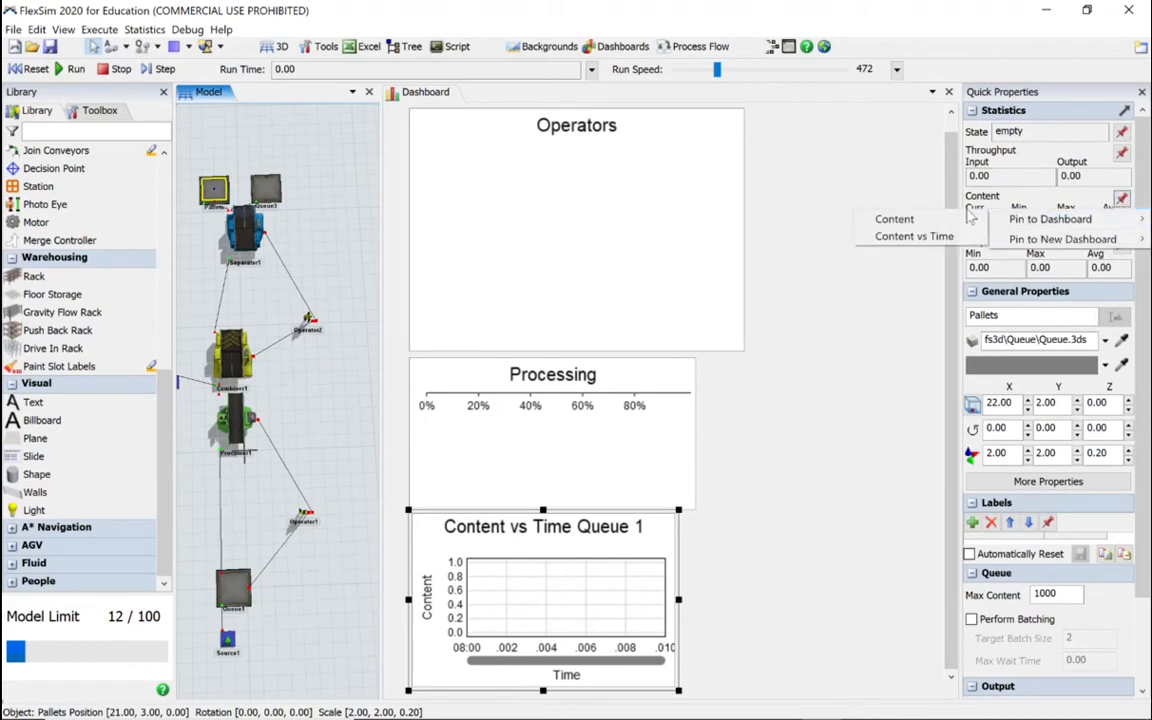
left_click(905, 237)
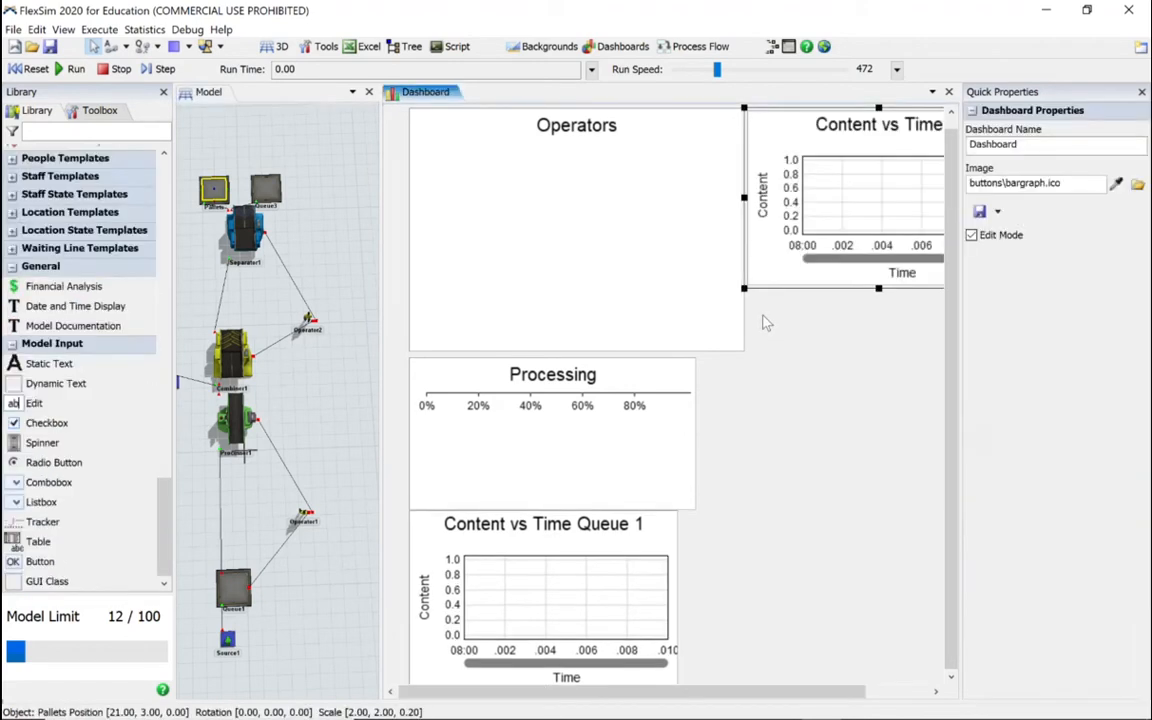
Step: Rename the Pallets time plot "Content vs Time Pallets", reusing the copied name, and accept its properties
double_click(819, 242)
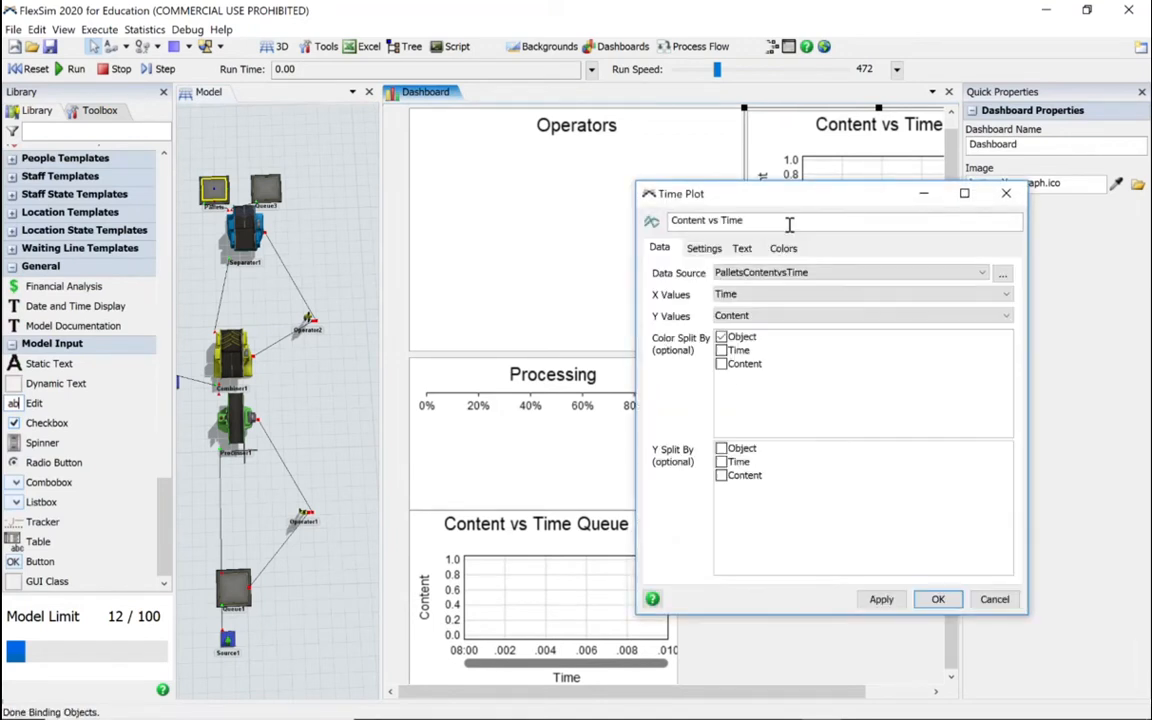
left_click_drag(760, 220, 651, 216)
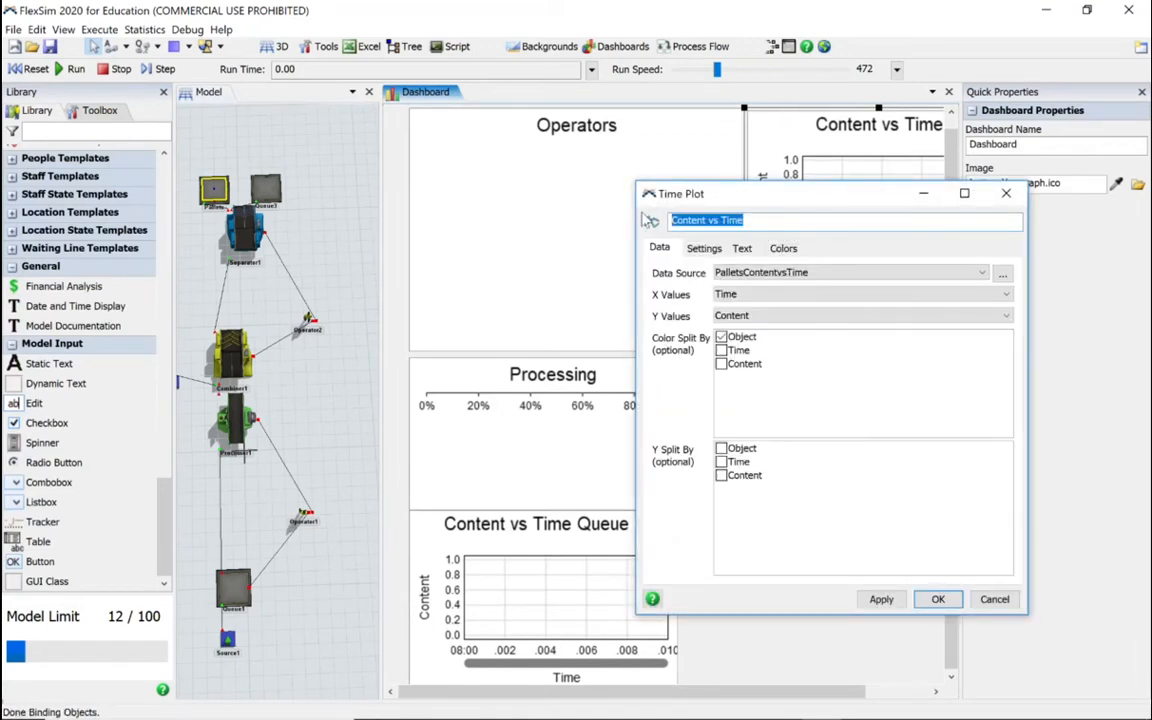
key("ctrl+v")
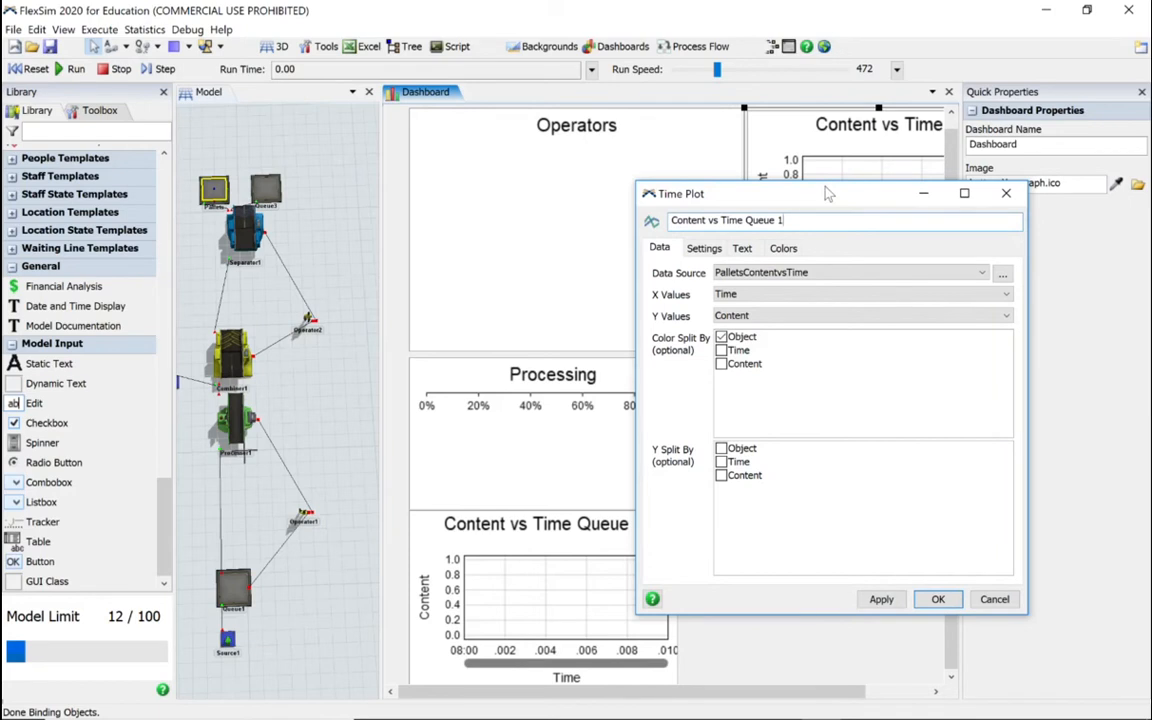
key("BackSpace")
key("BackSpace")
key("BackSpace")
key("BackSpace")
key("BackSpace")
key("BackSpace")
key("BackSpace")
type("Pallets")
left_click(880, 601)
left_click(936, 600)
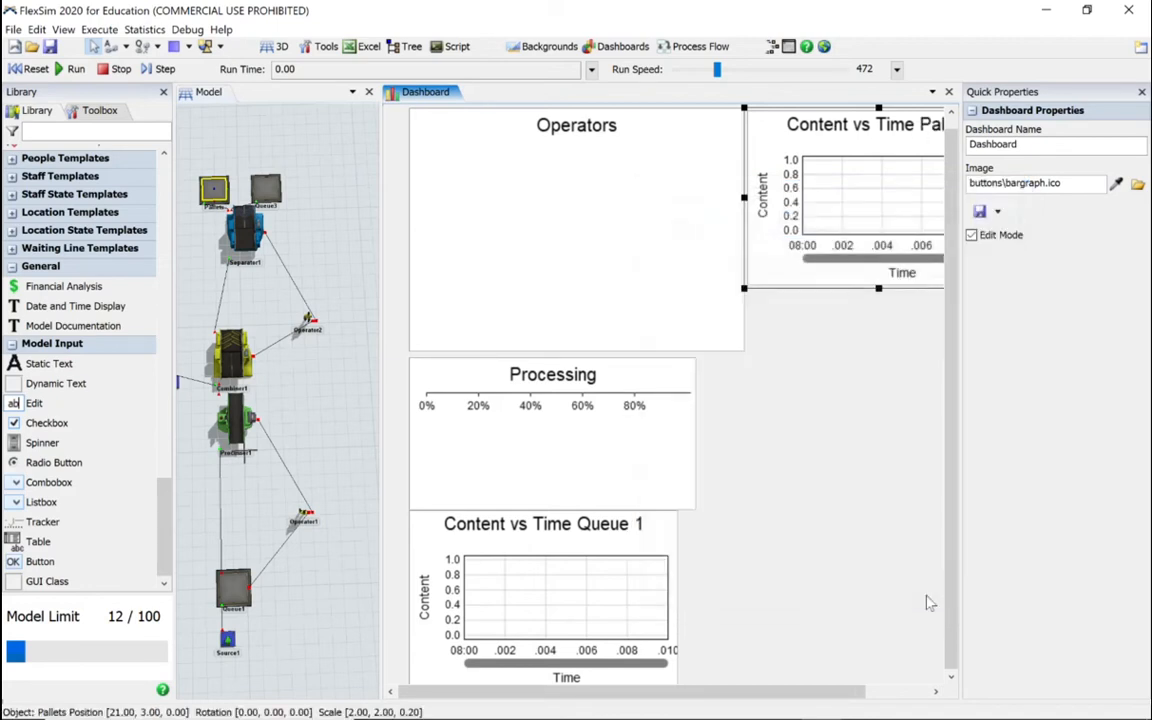
Step: Pin the Content vs Time chart of Queue3 to the existing dashboard
left_click(280, 192)
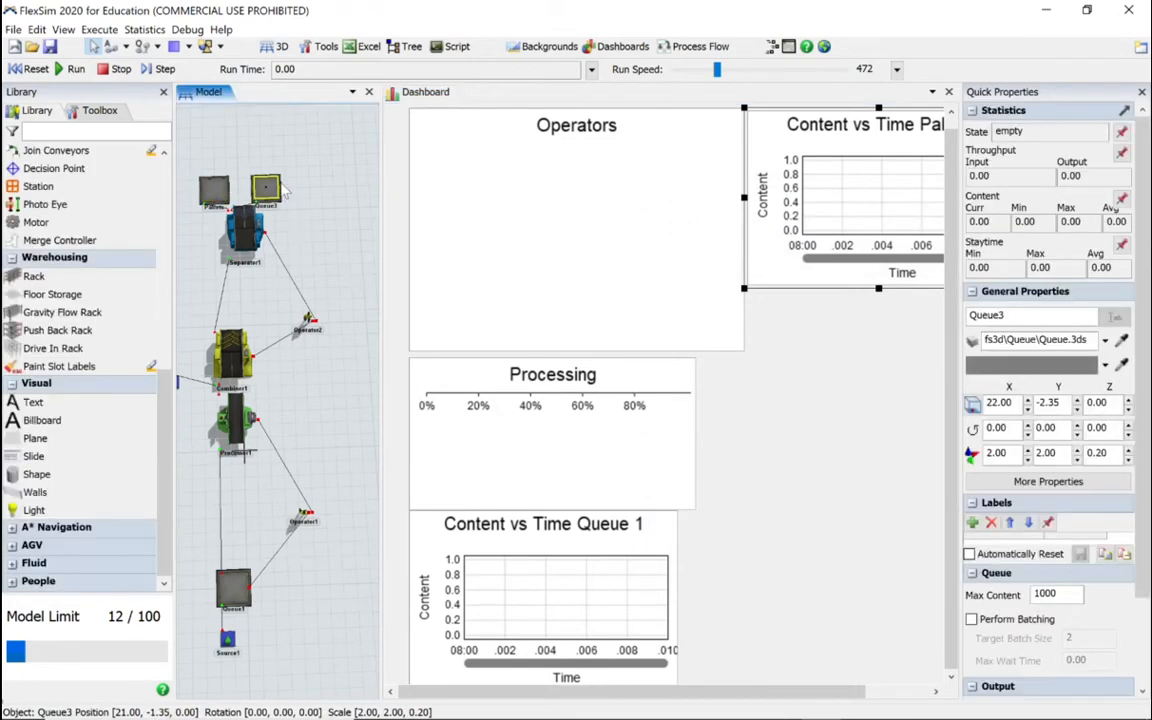
left_click(1121, 199)
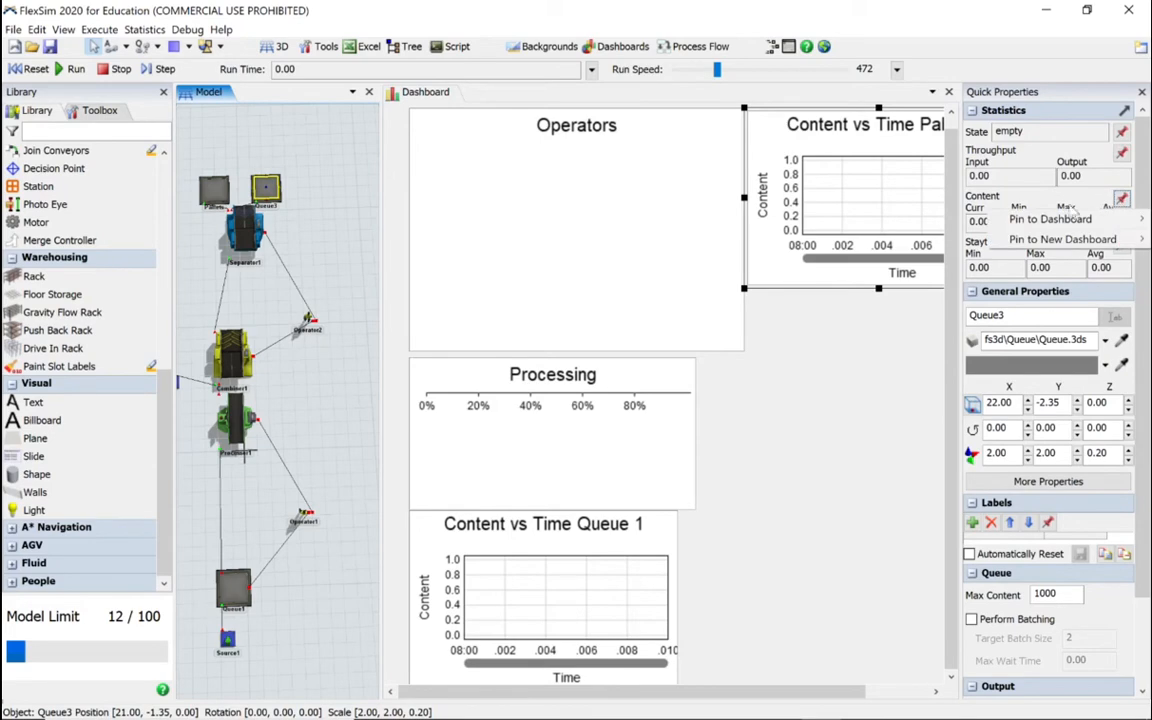
mouse_move(1057, 219)
left_click(930, 237)
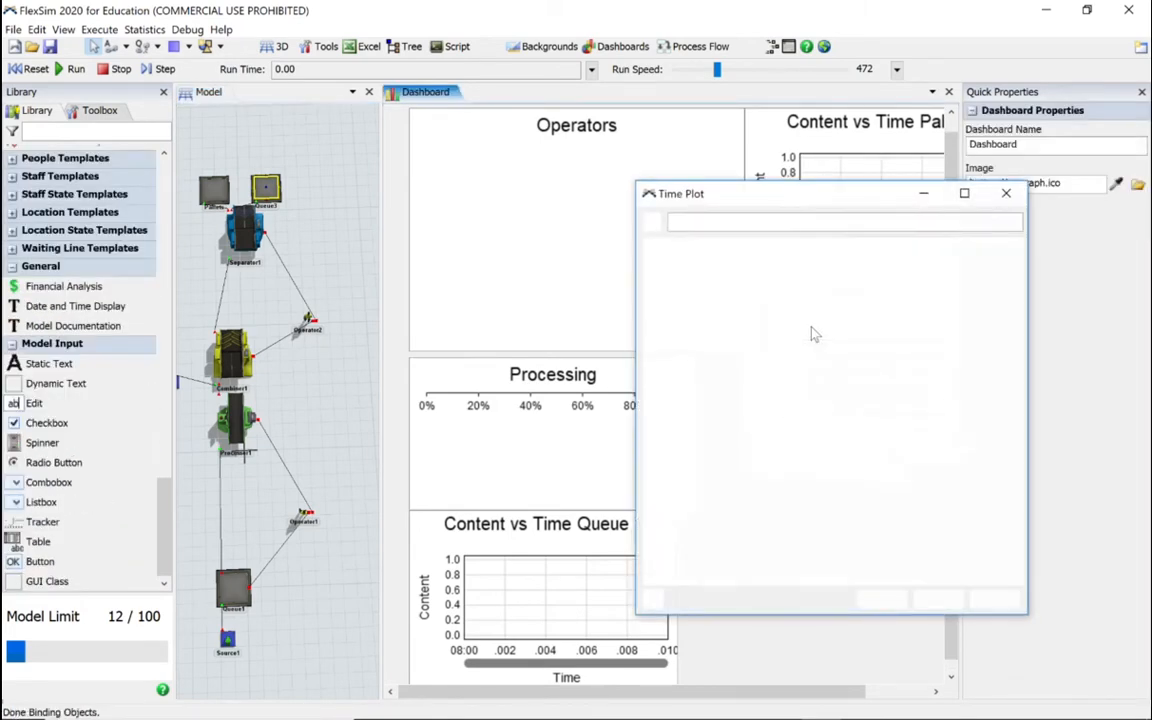
Step: Rename the Queue3 time plot "Content vs Time Queue 3", reusing the copied name, and accept its properties
left_click_drag(785, 228, 651, 222)
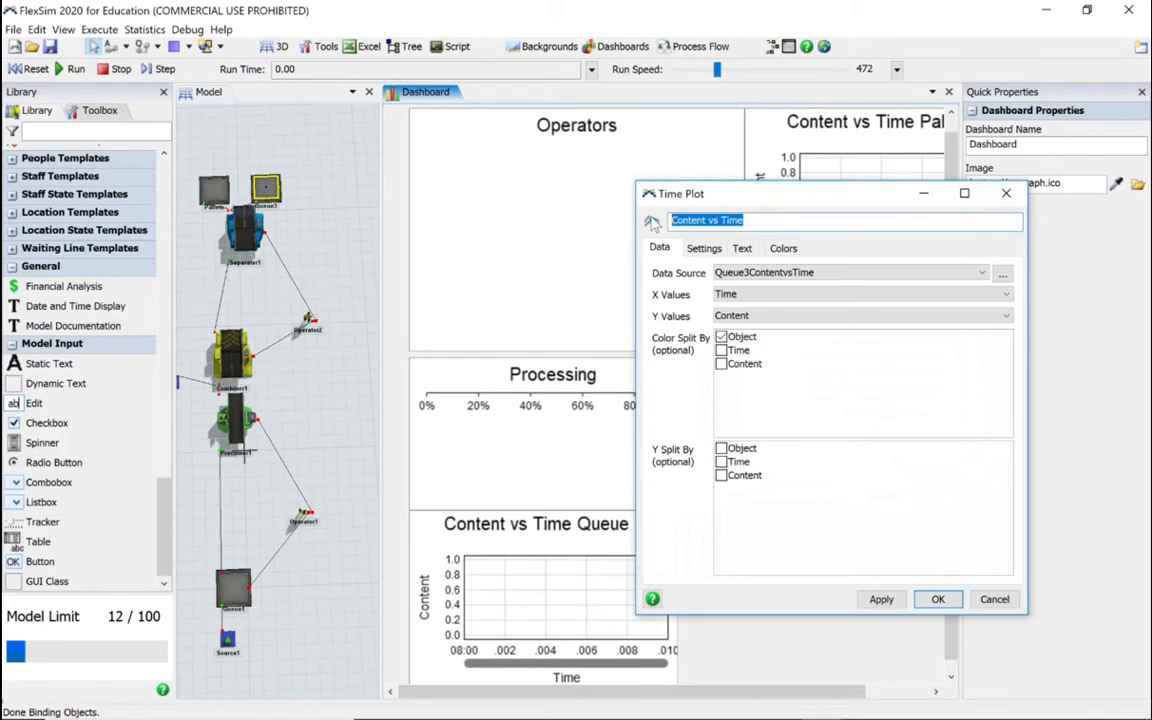
key("ctrl+v")
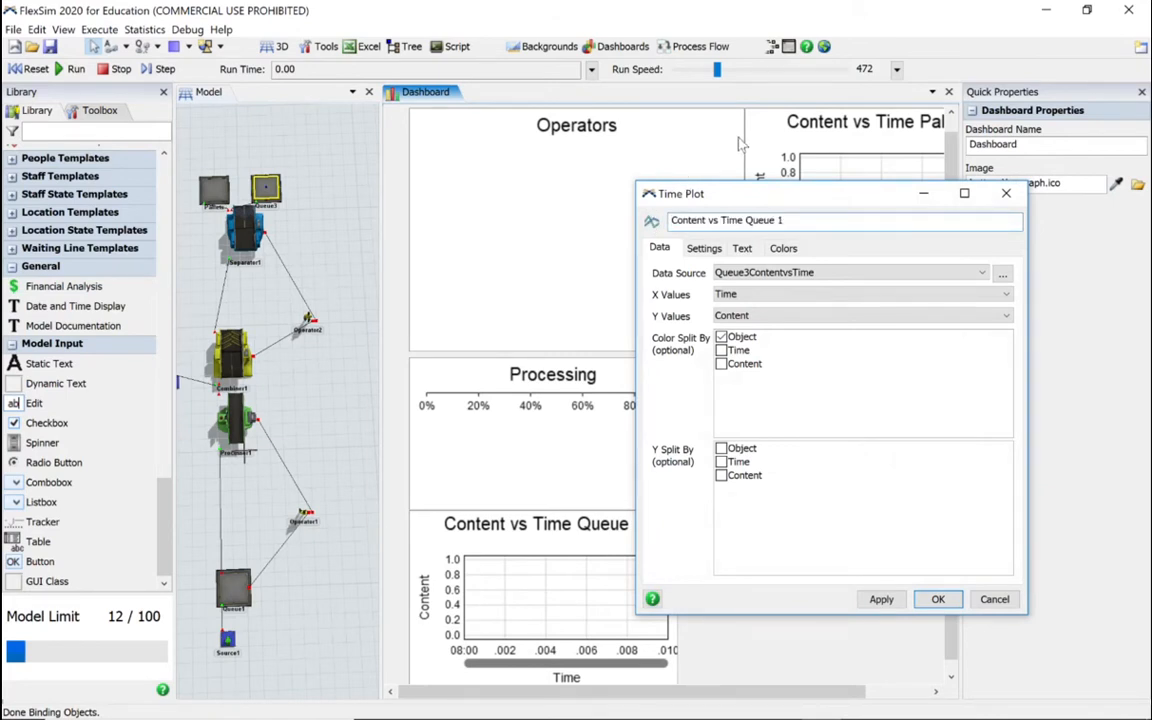
left_click(893, 598)
left_click(938, 599)
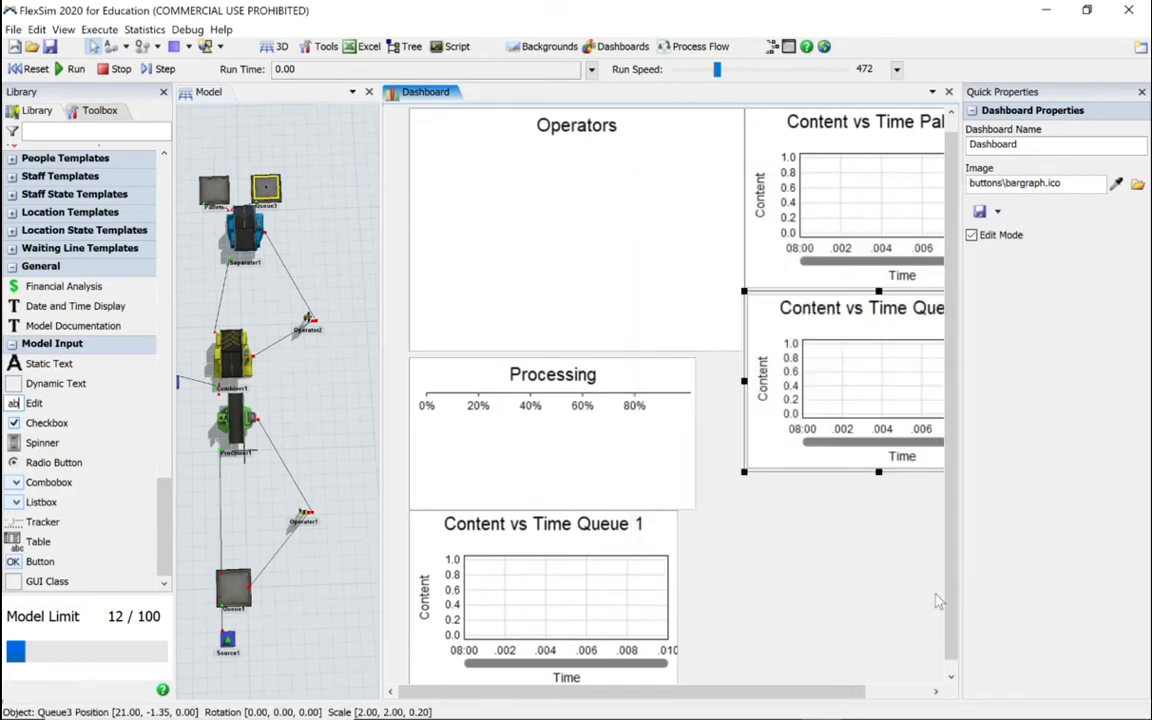
Step: Shift the Operators and Content vs Time Pallets charts left and widen the dashboard view at the model view's expense
left_click(500, 256)
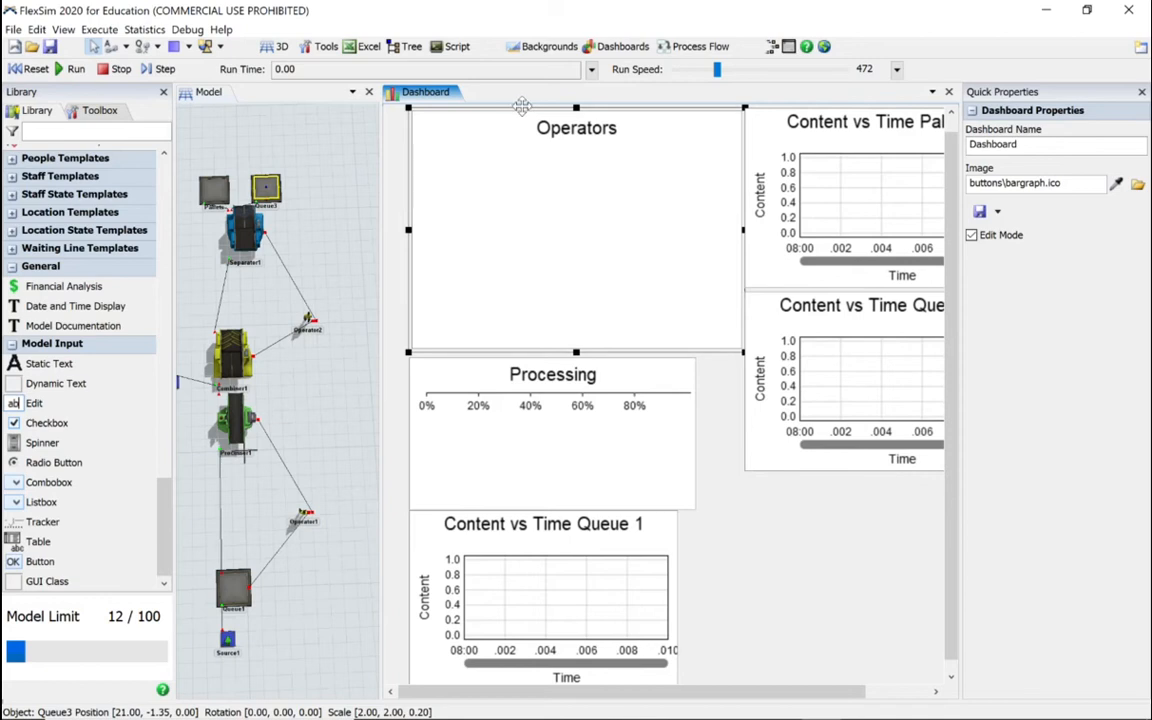
mouse_move(472, 106)
left_mouse_down()
mouse_move(440, 105)
mouse_move(451, 106)
left_mouse_up()
left_click(782, 152)
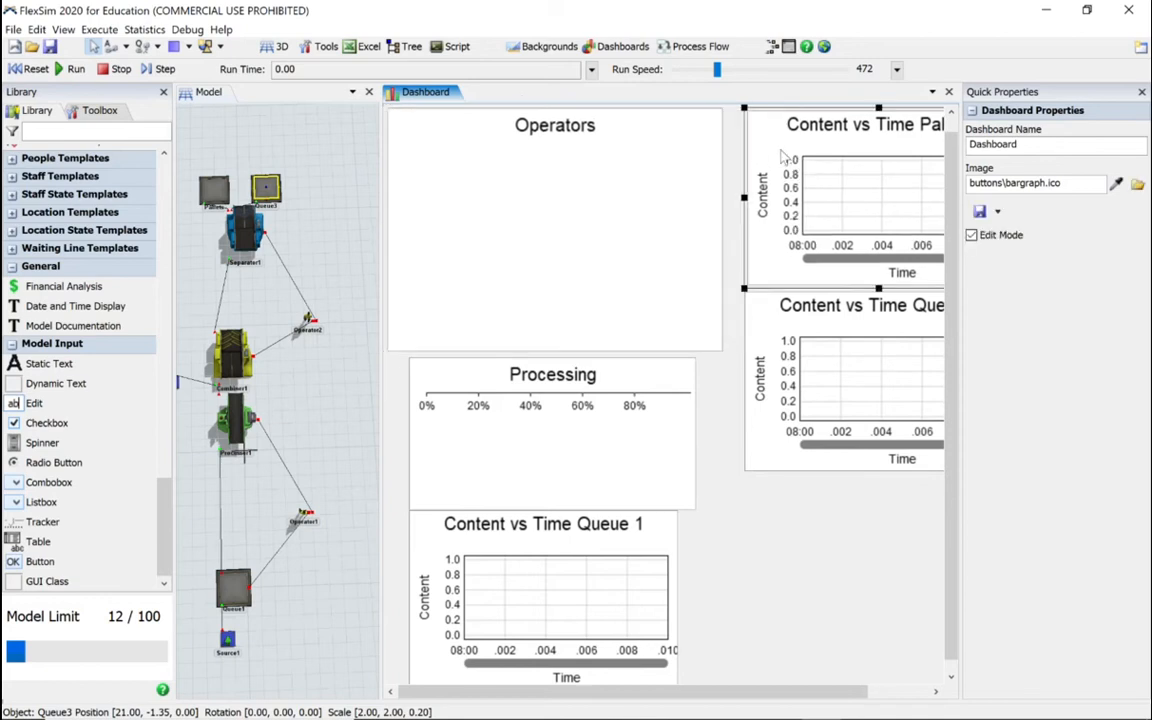
left_click_drag(841, 107, 807, 107)
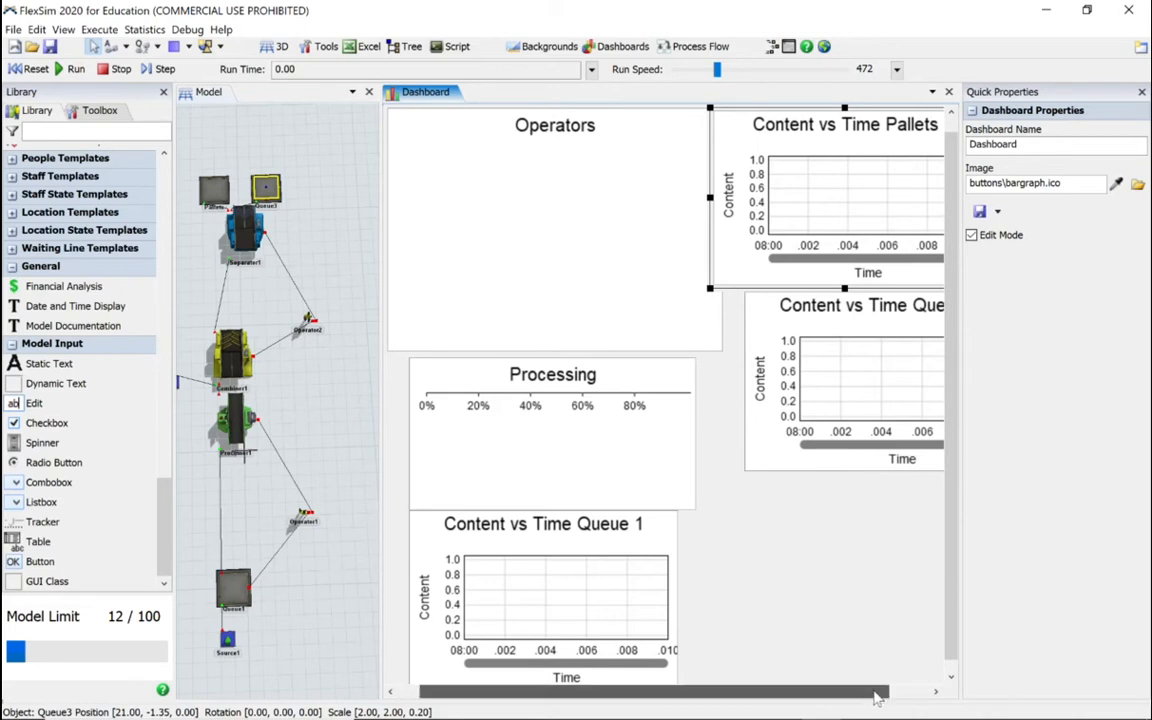
left_click_drag(874, 693, 900, 693)
left_click_drag(378, 416, 340, 416)
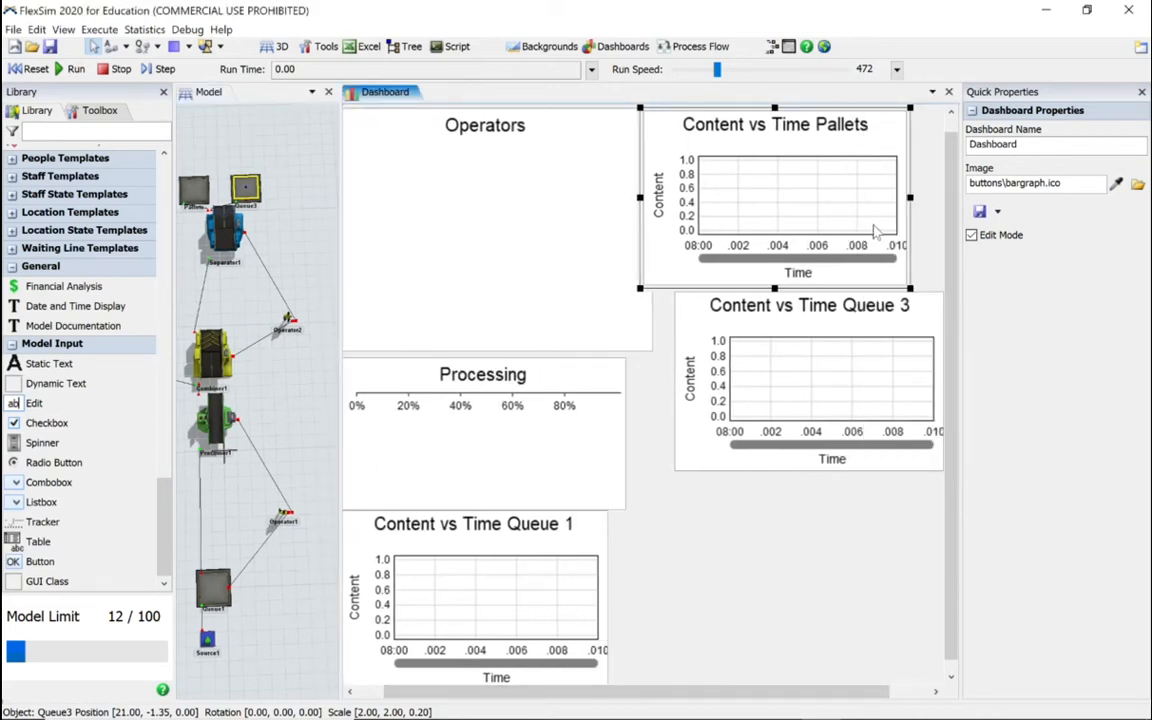
Step: Reorder the content charts, placing Content vs Time Queue 1 above the Queue 3 chart and the Pallets chart below it
left_click_drag(832, 108, 817, 450)
left_click(561, 564)
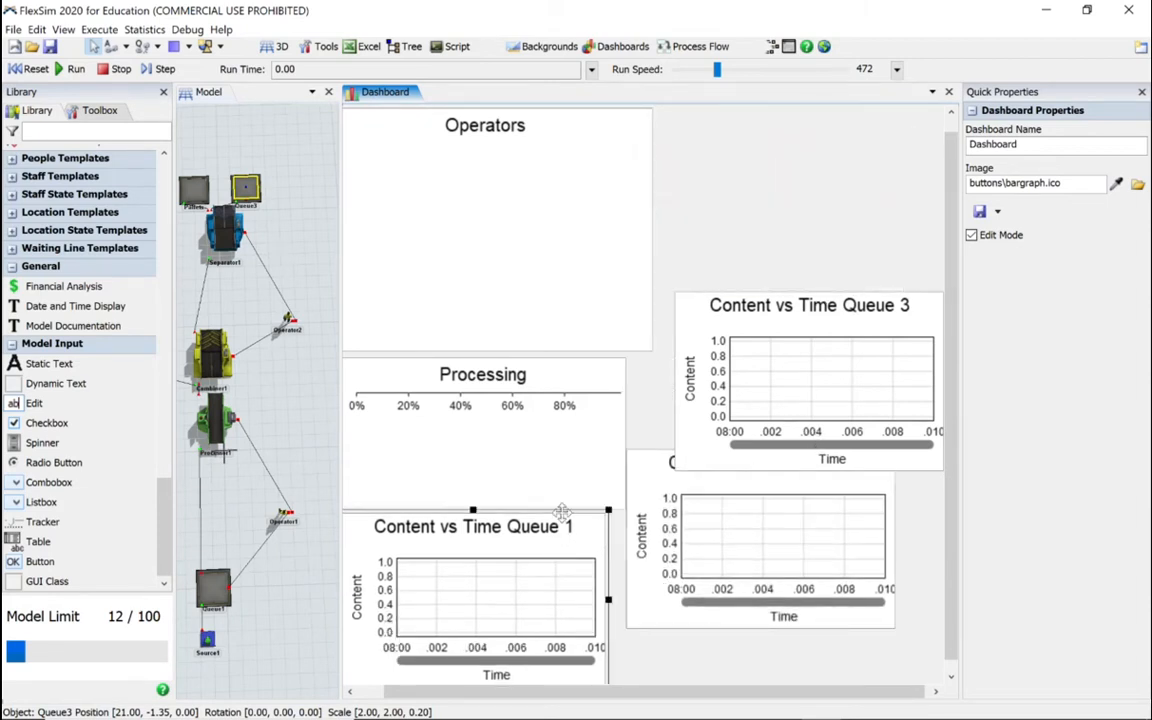
left_click_drag(563, 511, 902, 112)
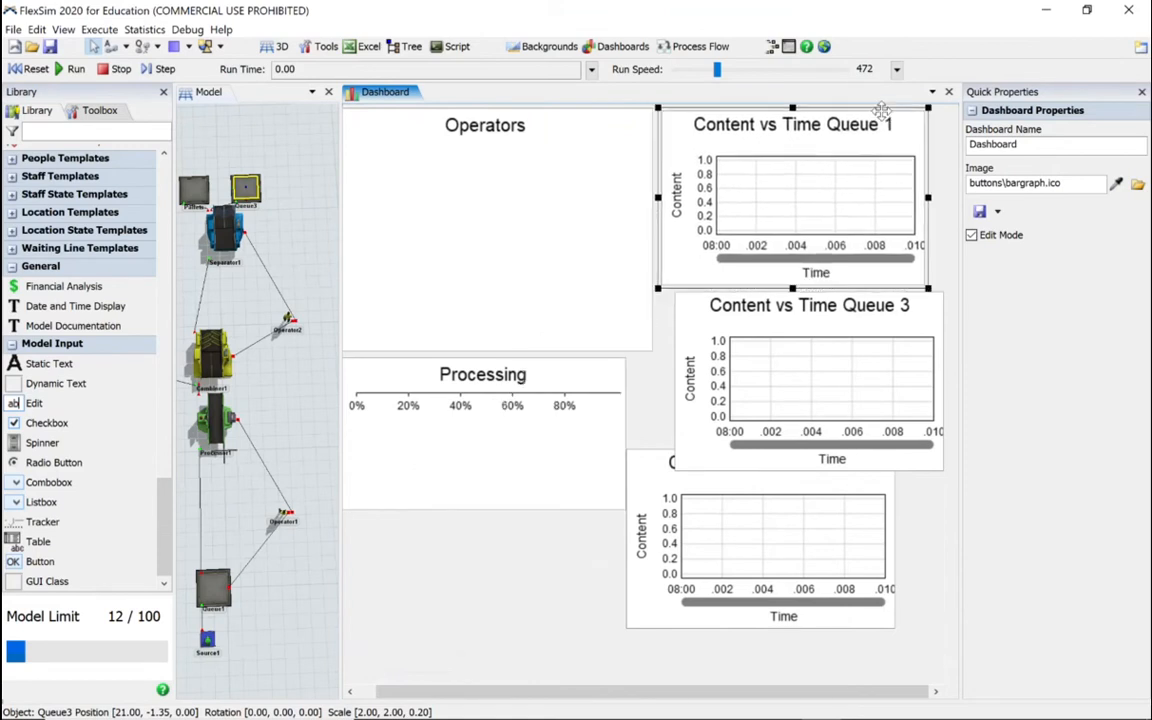
Step: Align the Queue 1, Queue 3 and Pallets content charts in one column beside Operators and reduce each chart's height
mouse_move(939, 298)
left_mouse_down()
mouse_move(955, 286)
mouse_move(941, 298)
left_mouse_up()
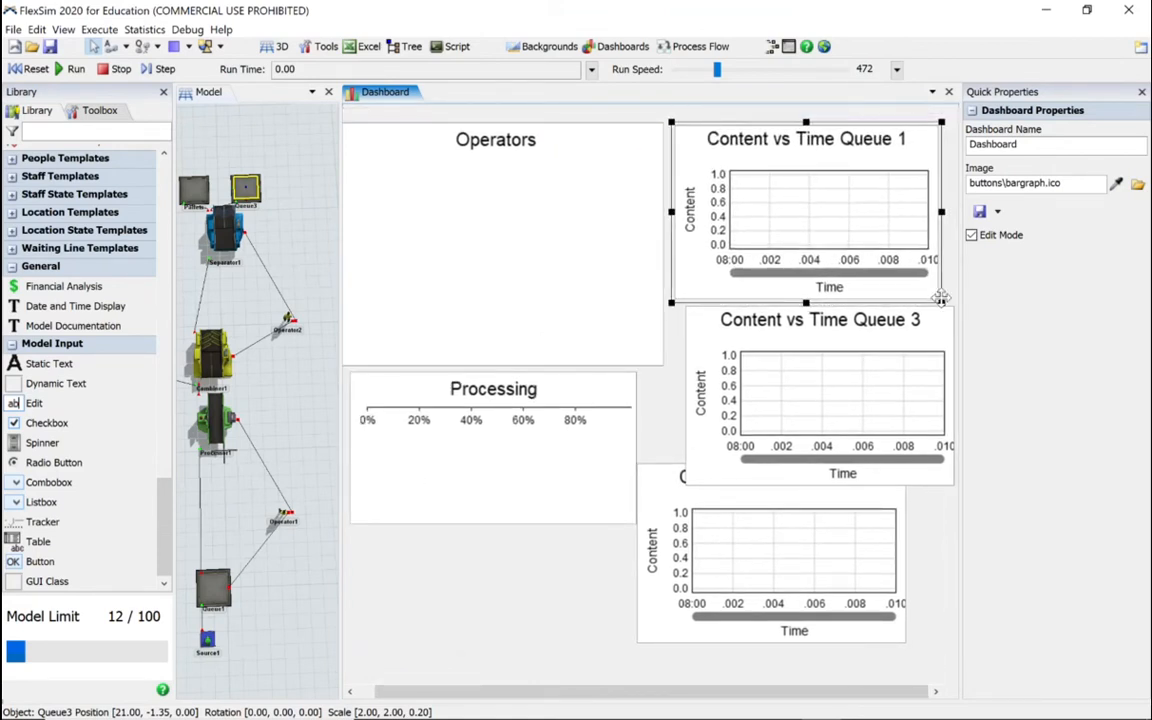
mouse_move(806, 298)
left_mouse_down()
mouse_move(806, 277)
mouse_move(823, 298)
mouse_move(820, 287)
left_mouse_up()
left_click(824, 310)
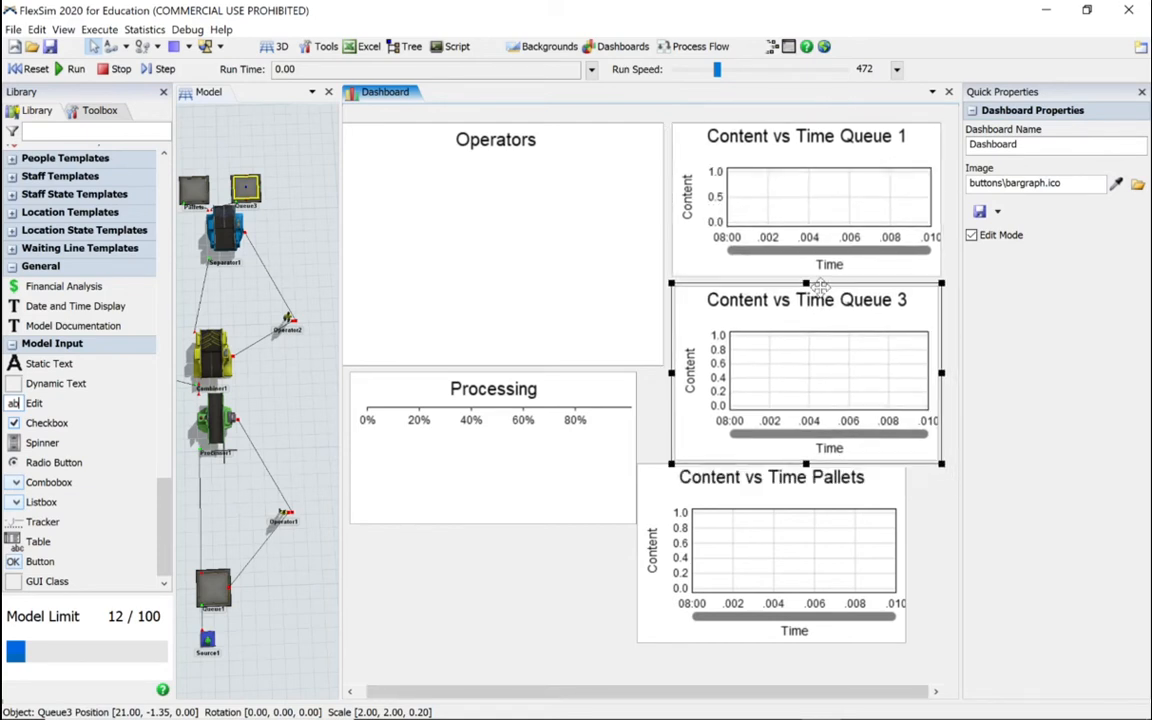
left_click_drag(816, 463, 878, 435)
left_click(828, 480)
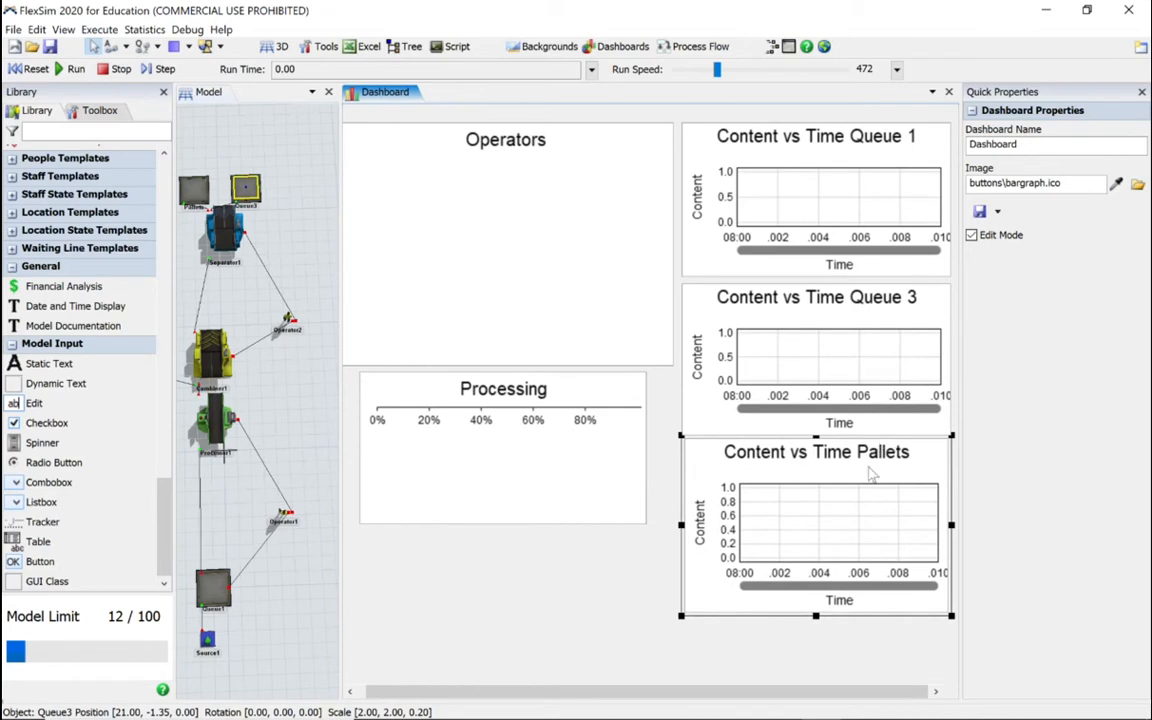
left_click_drag(816, 615, 816, 590)
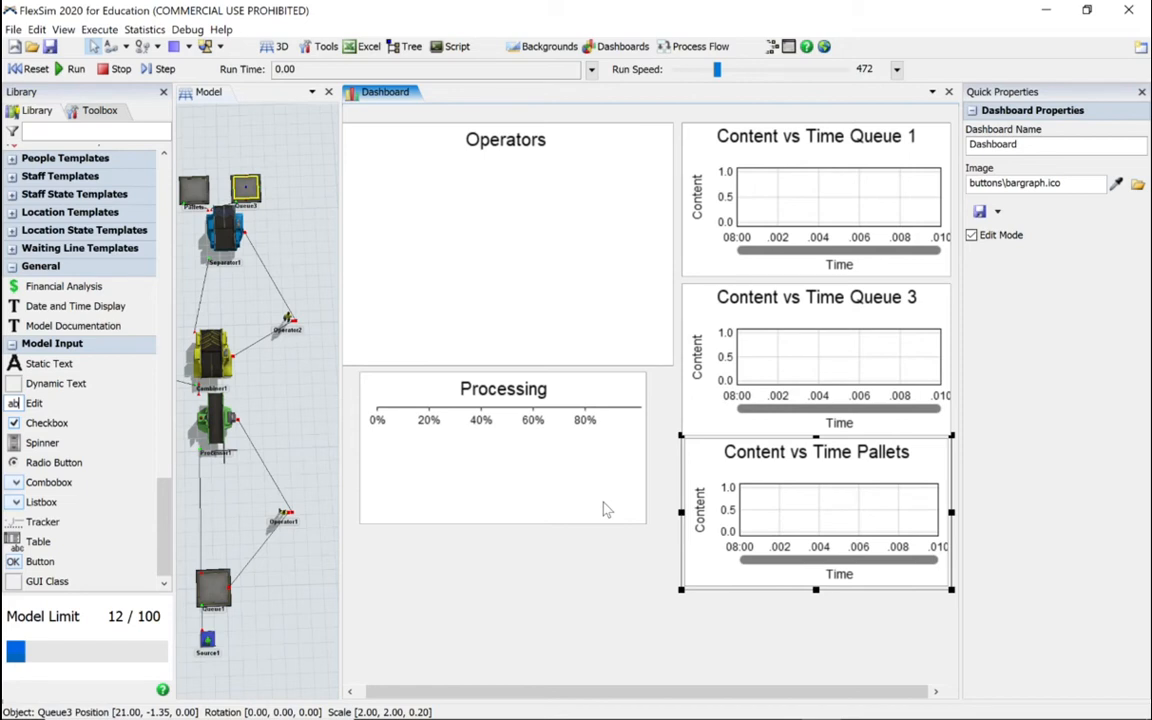
Step: Pin the state statistic of Source1 to the existing dashboard as a pie chart
left_click(205, 640)
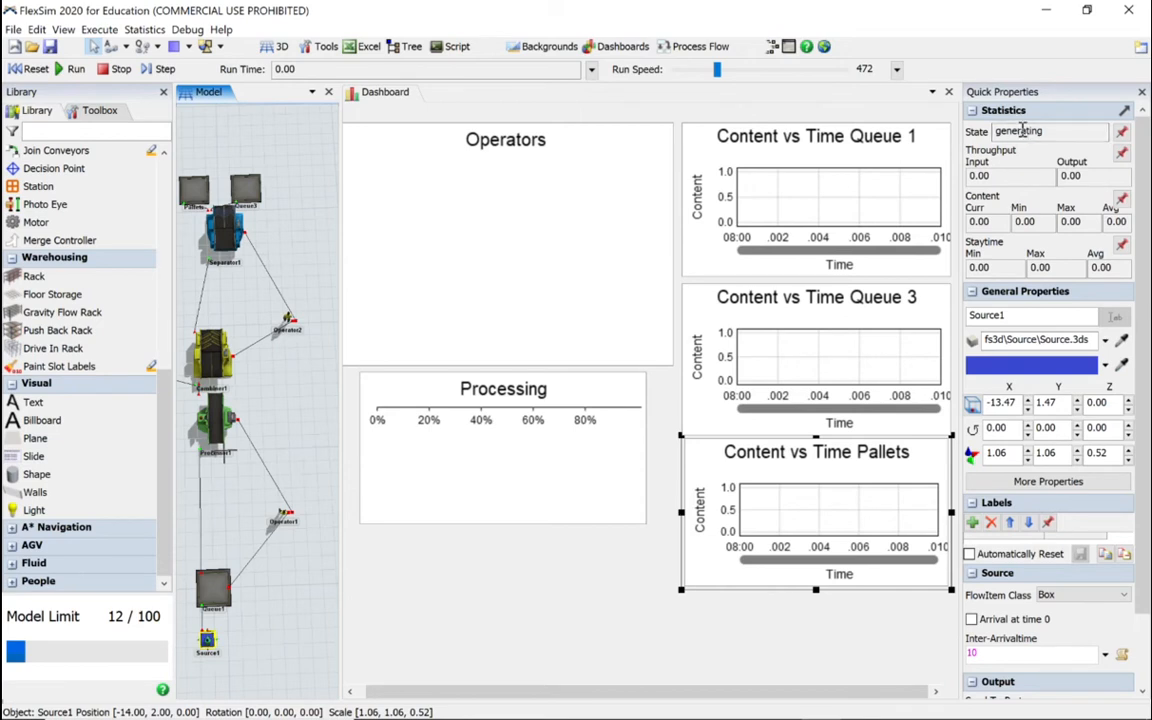
left_click(1122, 134)
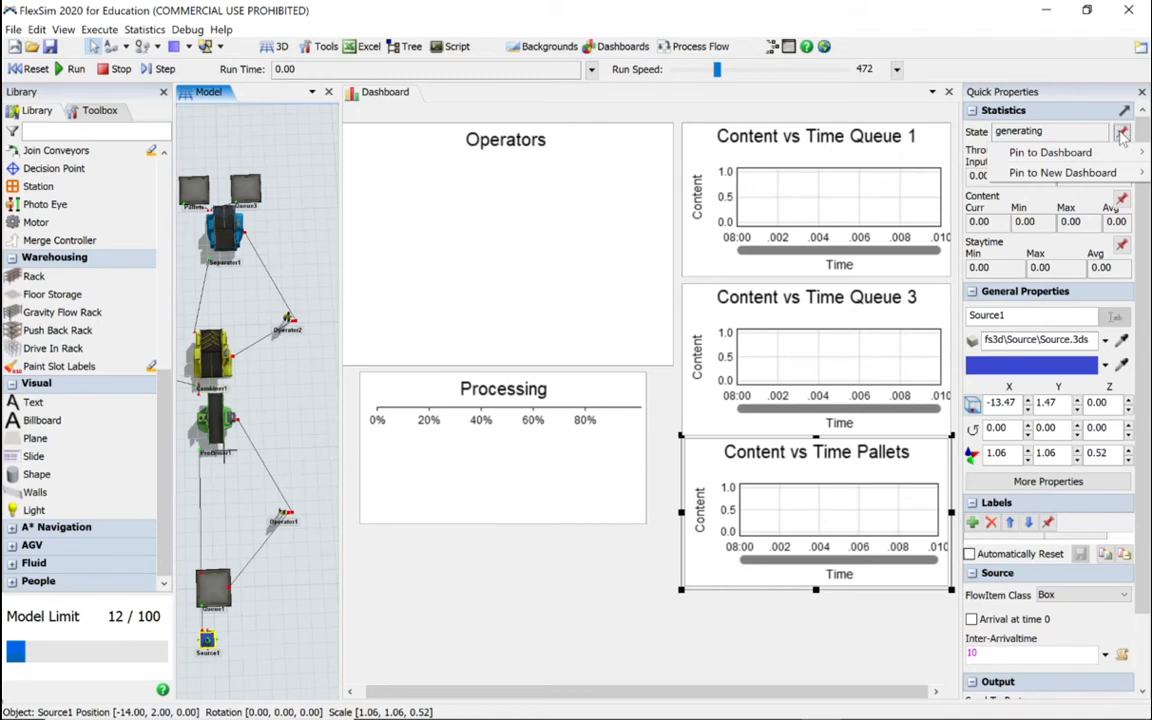
mouse_move(1052, 154)
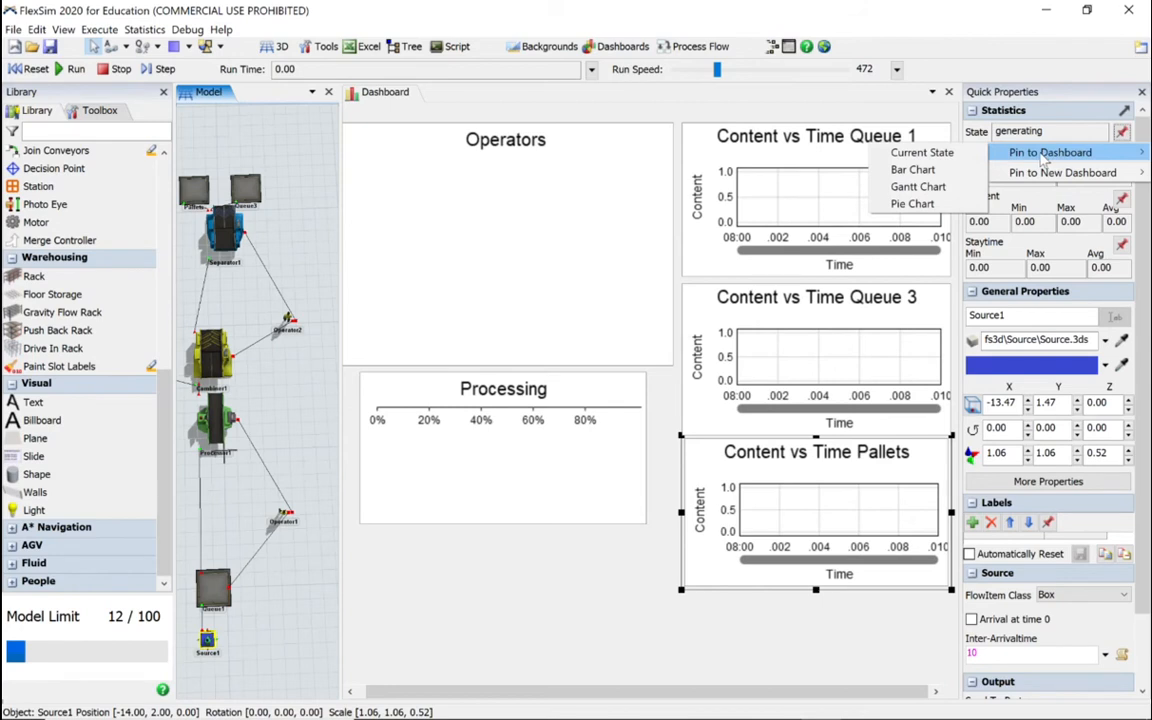
left_click(910, 203)
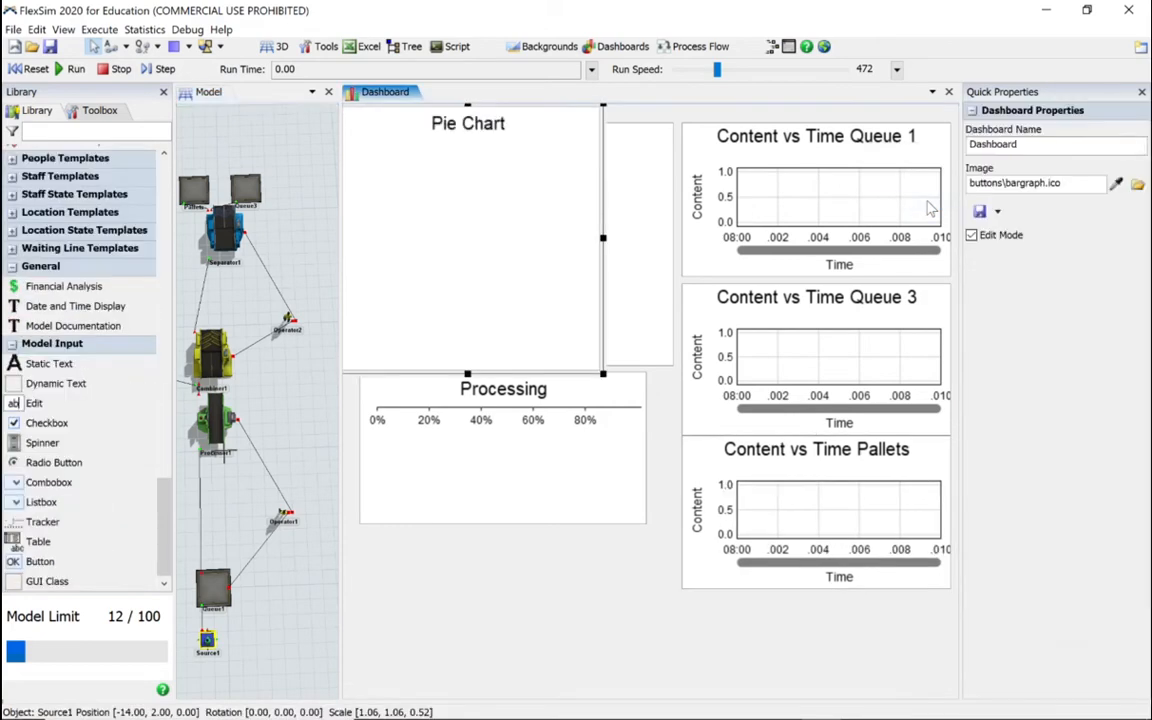
Step: Move the new pie chart below the Operators chart, rename it "Pie Chart Source 1" and accept its properties
left_click_drag(445, 105, 511, 389)
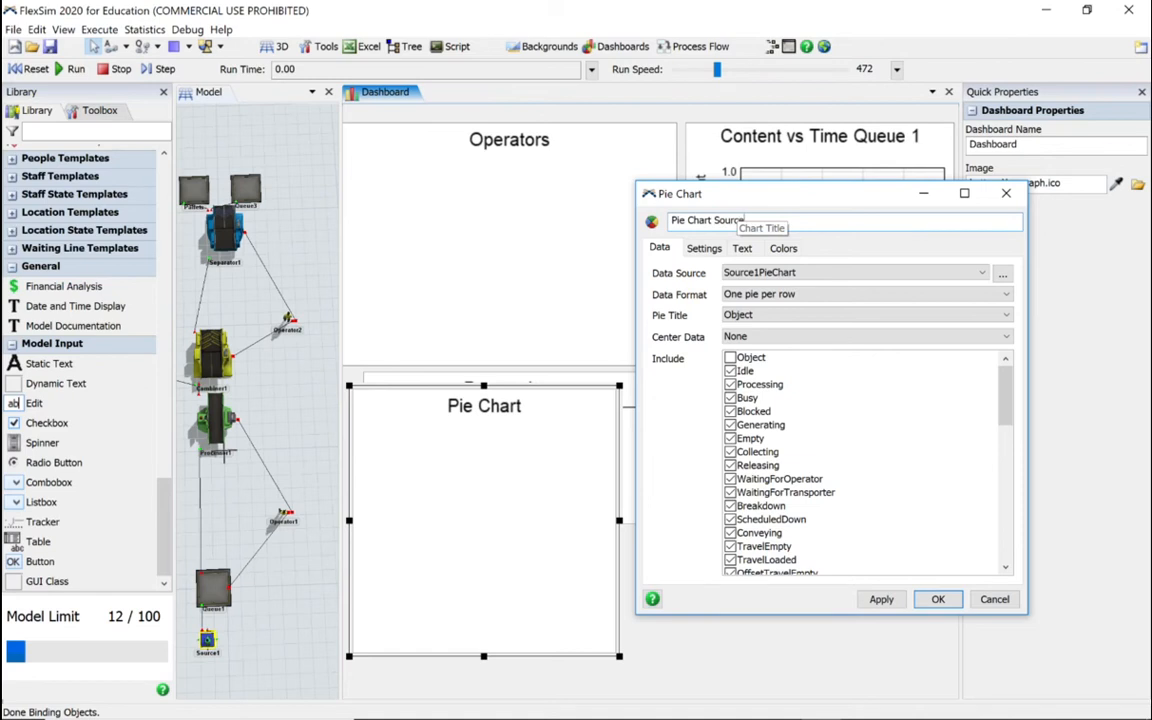
left_click(704, 248)
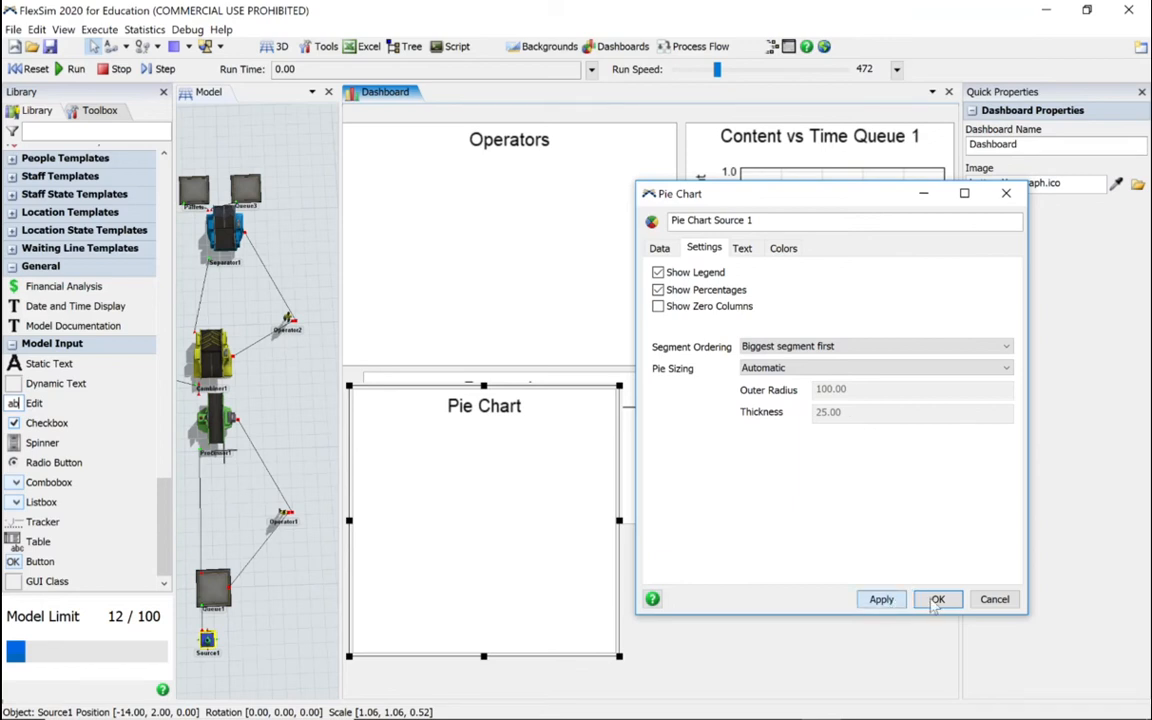
left_click(881, 599)
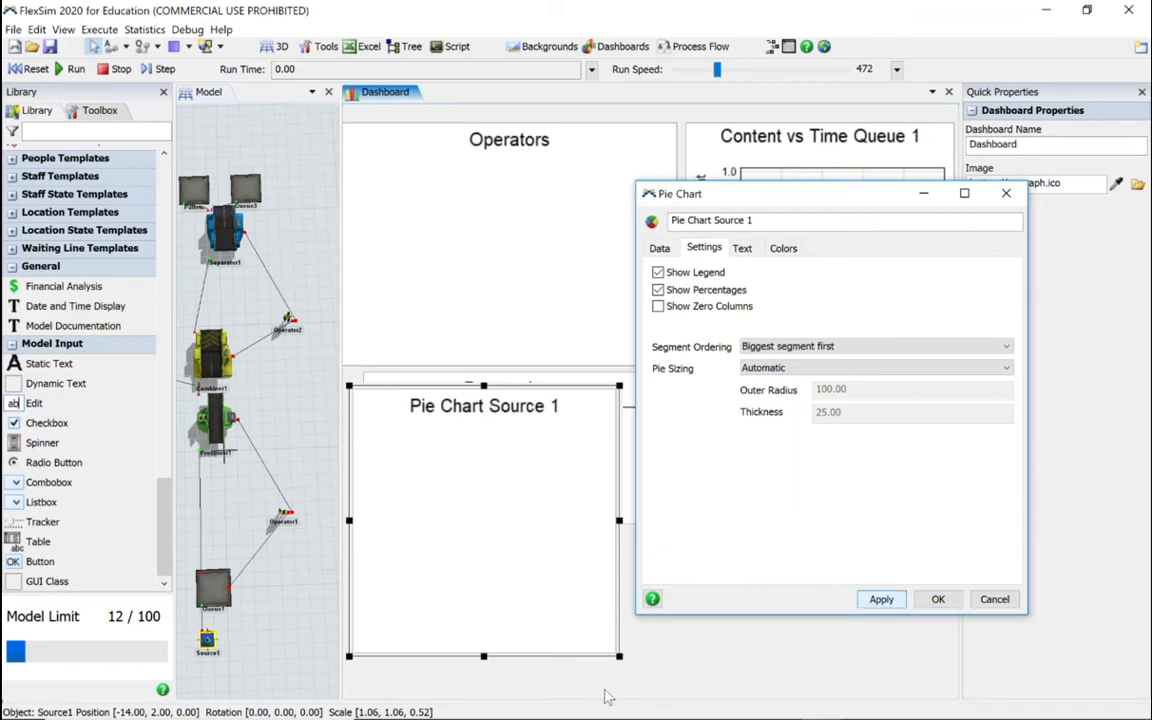
left_click(619, 663)
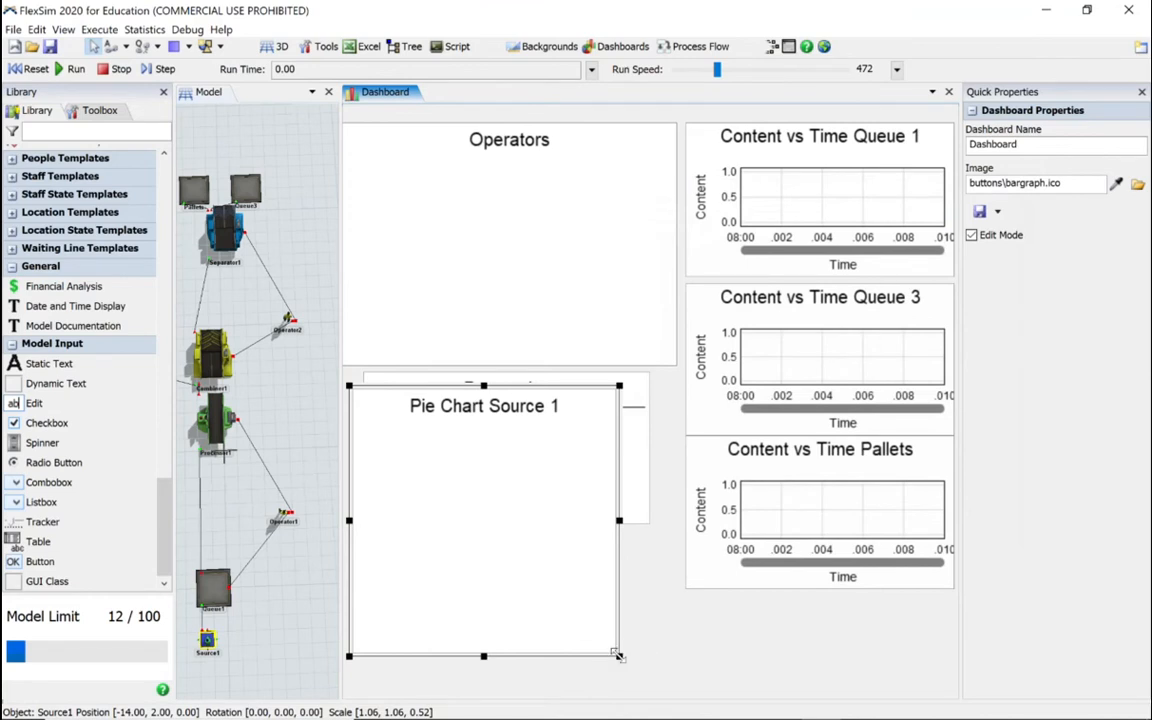
Step: Reduce the size of the Pie Chart Source 1 and Operators charts by pulling in their lower corners
left_click_drag(619, 655, 610, 533)
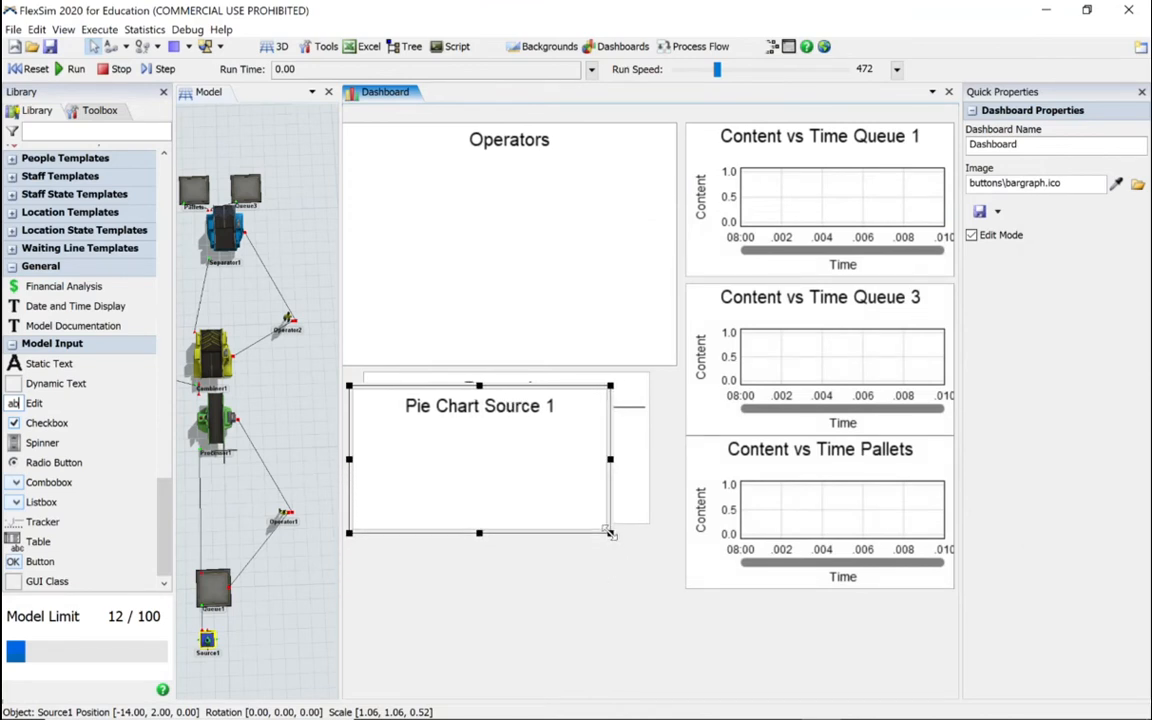
left_click(520, 300)
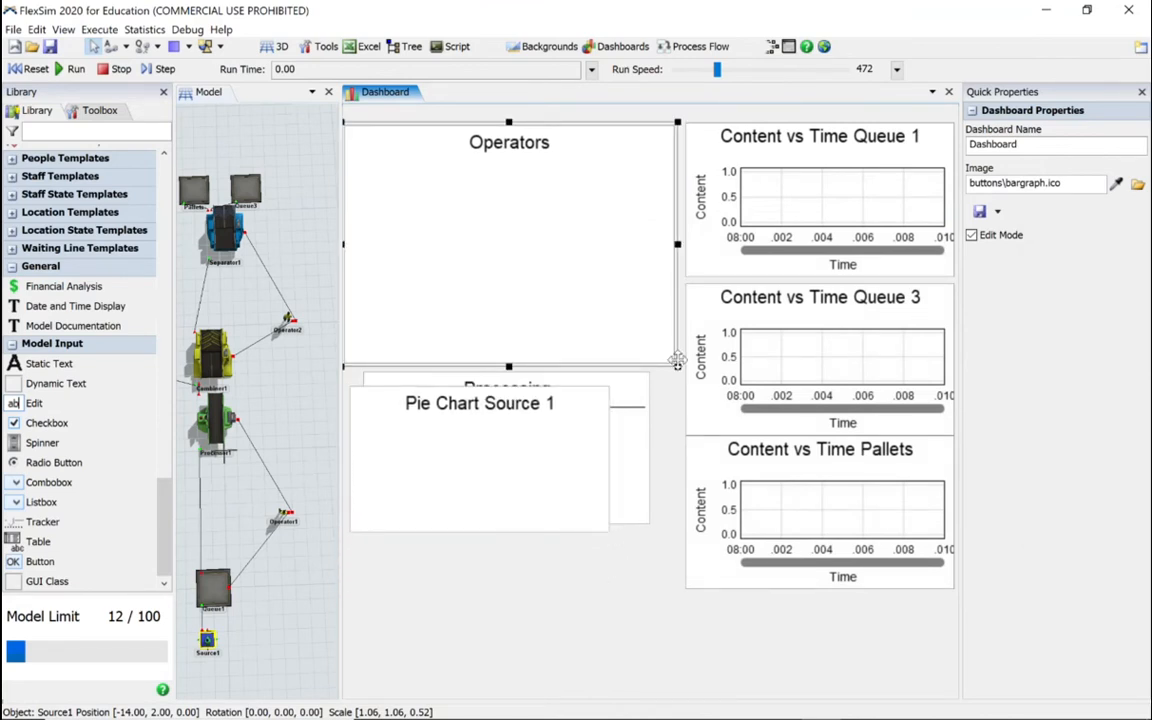
left_click_drag(678, 364, 667, 322)
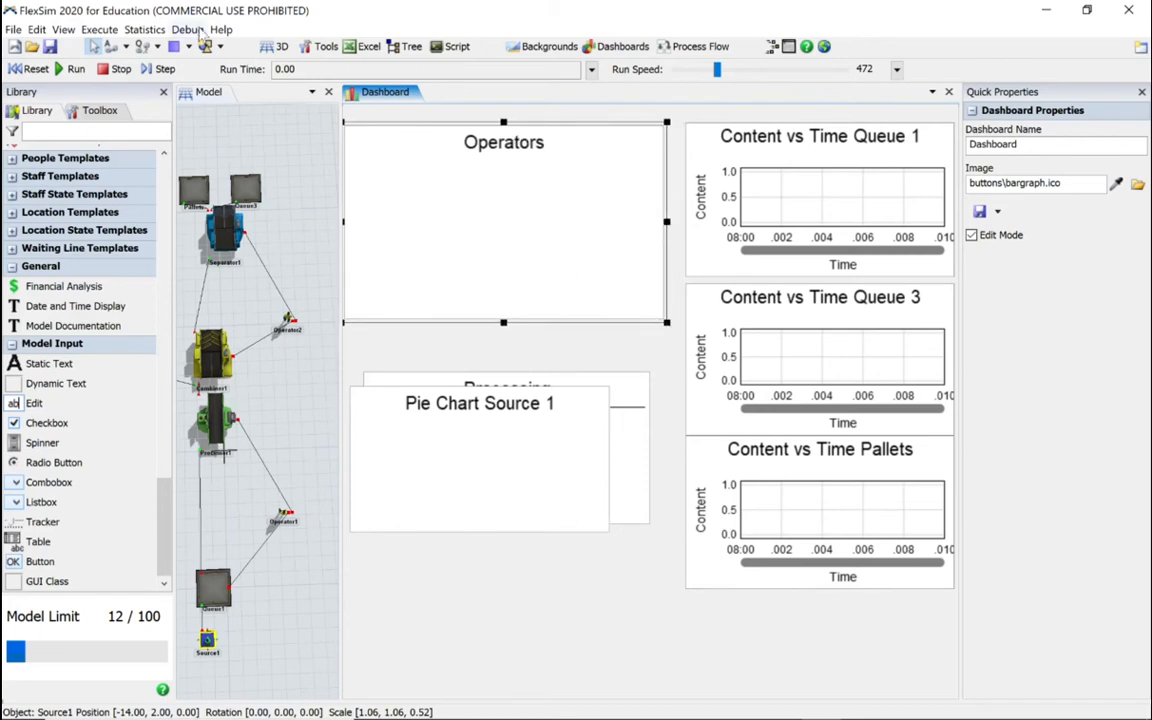
Step: Reset and run the model, and increase the Operators chart's height so both operator pies fit
left_click(30, 69)
left_click(72, 69)
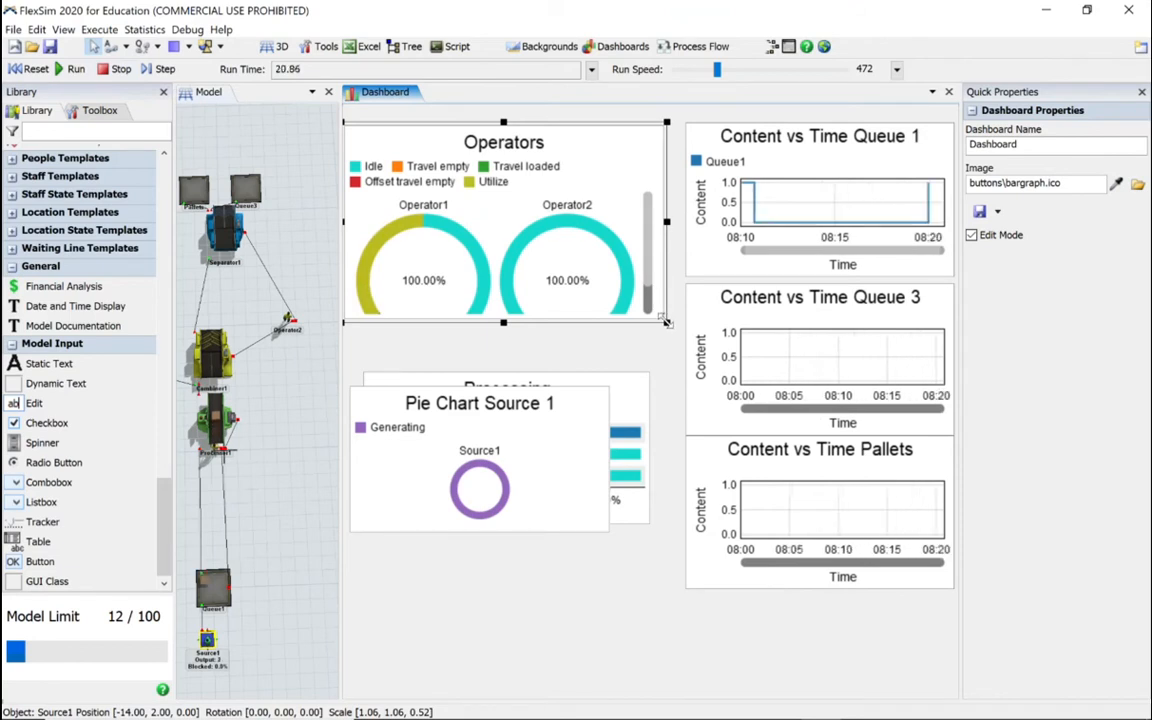
left_click_drag(666, 322, 663, 353)
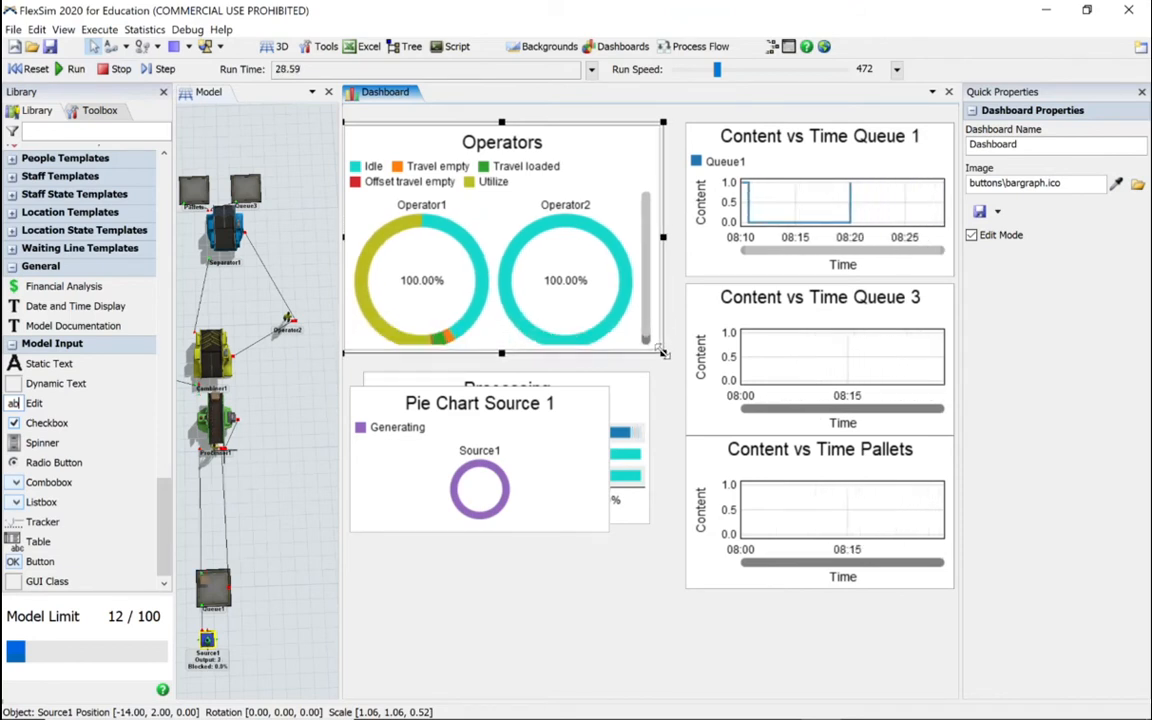
Step: Stack the Processing and Pie Chart Source 1 charts directly beneath Operators and enlarge the source pie chart slightly
left_click(560, 435)
left_click_drag(548, 386, 557, 543)
left_click(567, 390)
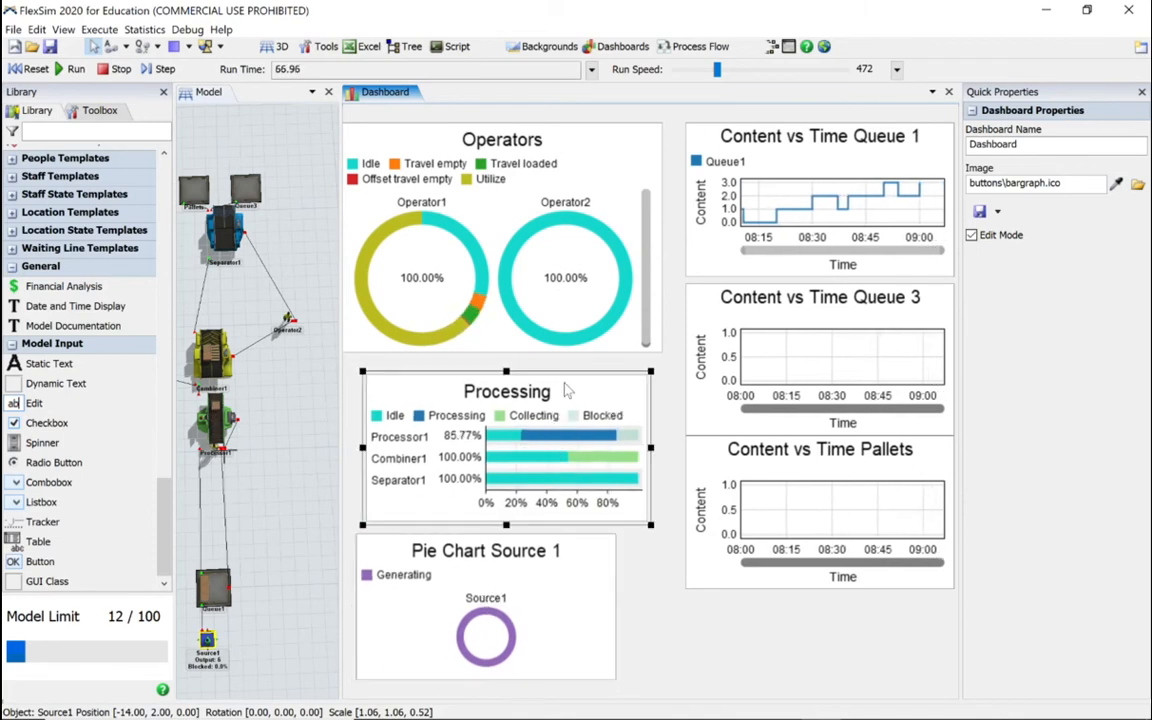
left_click_drag(567, 390, 557, 362)
left_click_drag(549, 356, 536, 355)
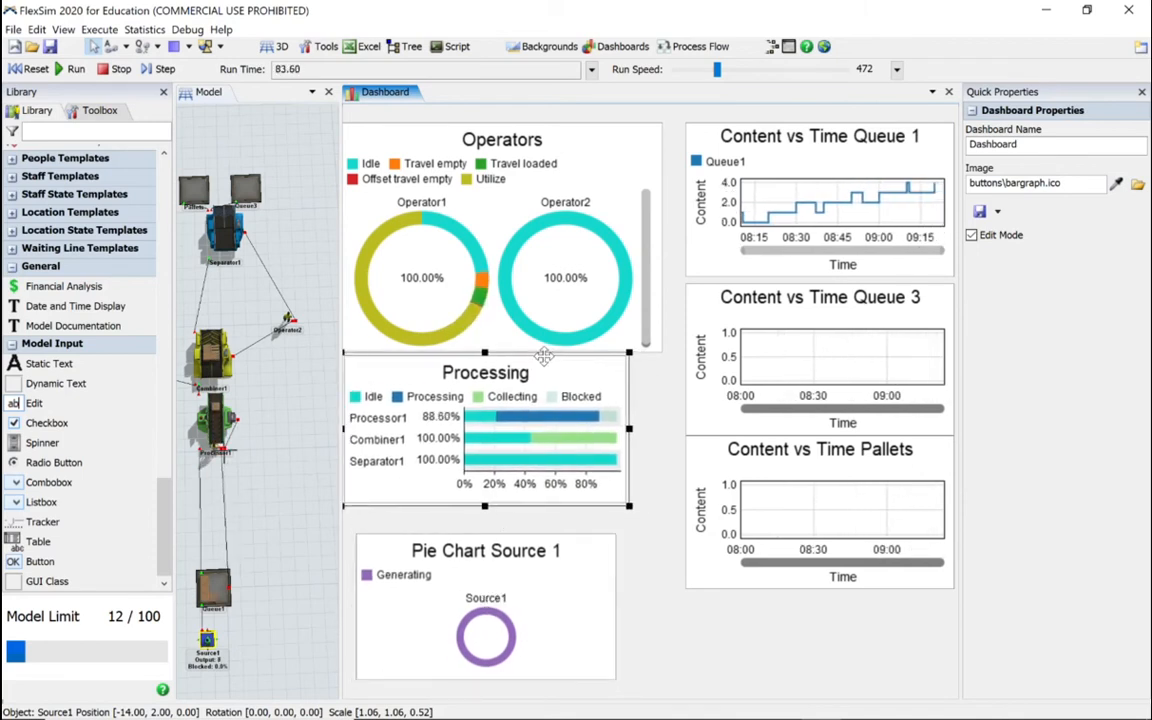
left_click(553, 542)
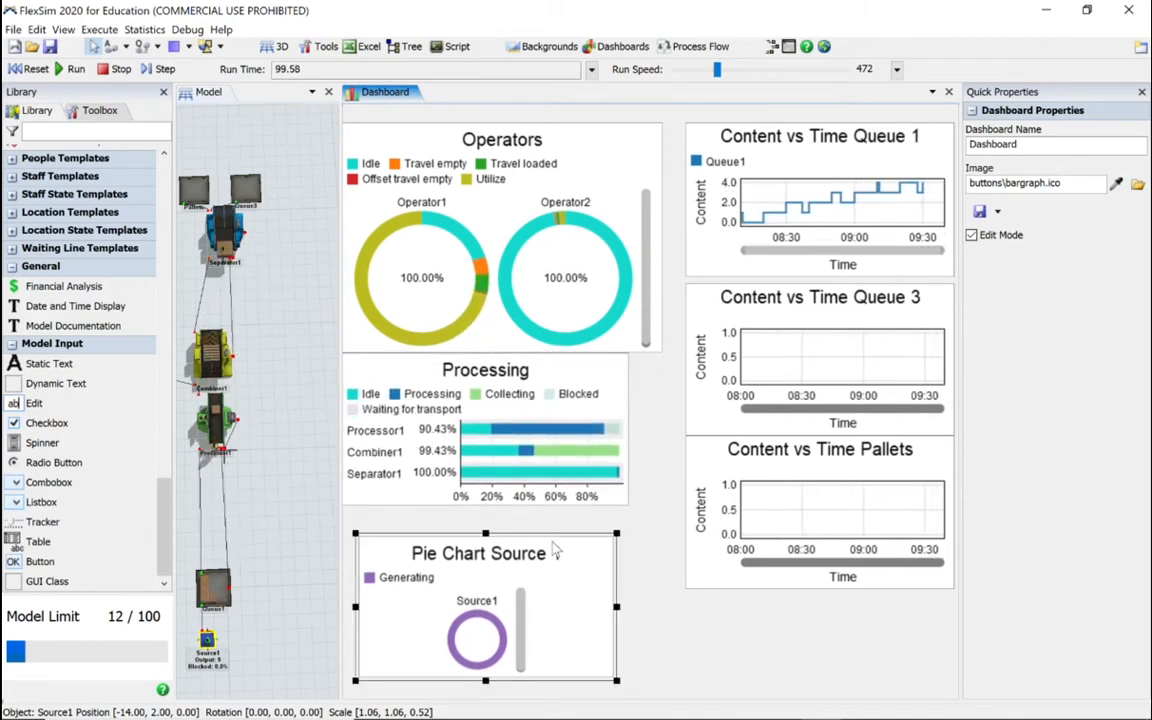
left_click_drag(553, 537, 546, 505)
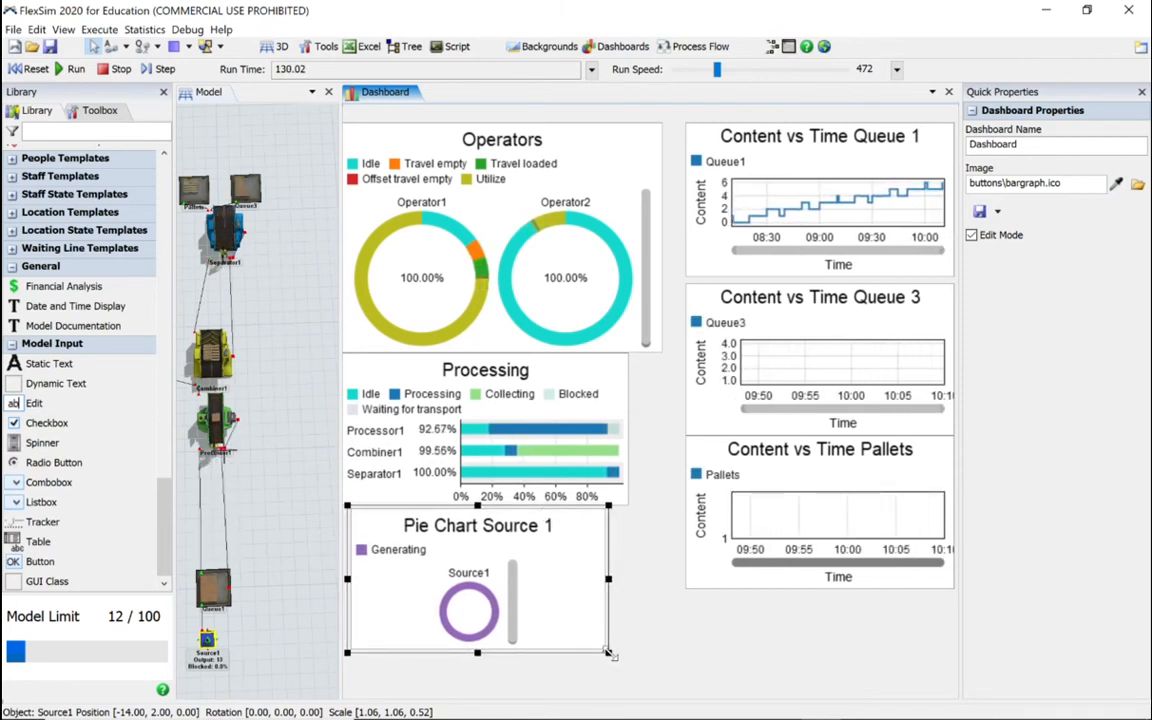
left_click_drag(608, 652, 629, 666)
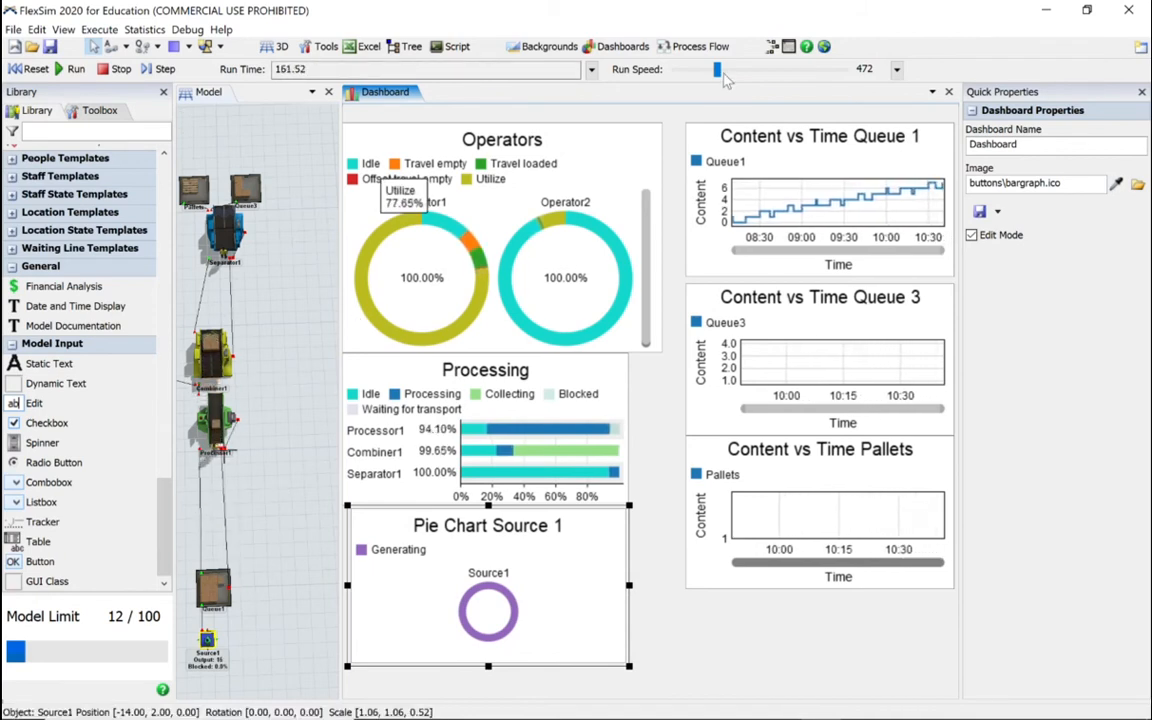
Step: Raise the simulation run speed to 13498 while the model is running
left_click_drag(725, 76, 772, 76)
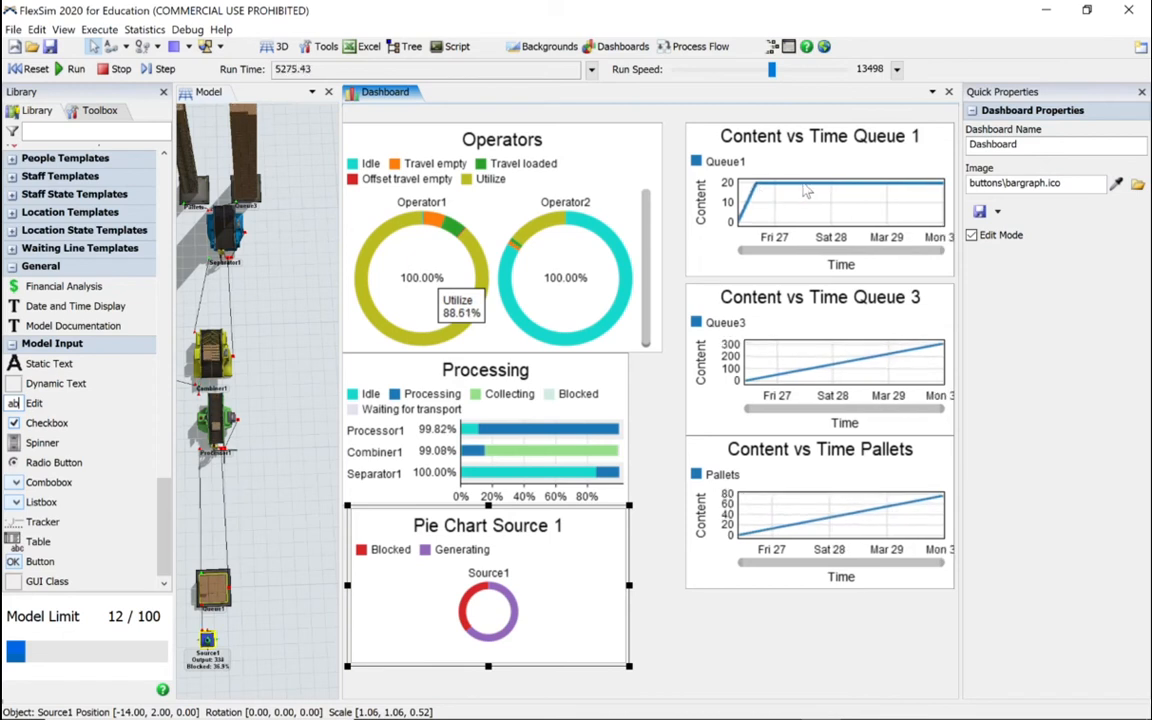
Step: Stop and reset the model, and pin Operator1's Total Travel statistic to the existing dashboard
left_click(116, 69)
left_click(31, 69)
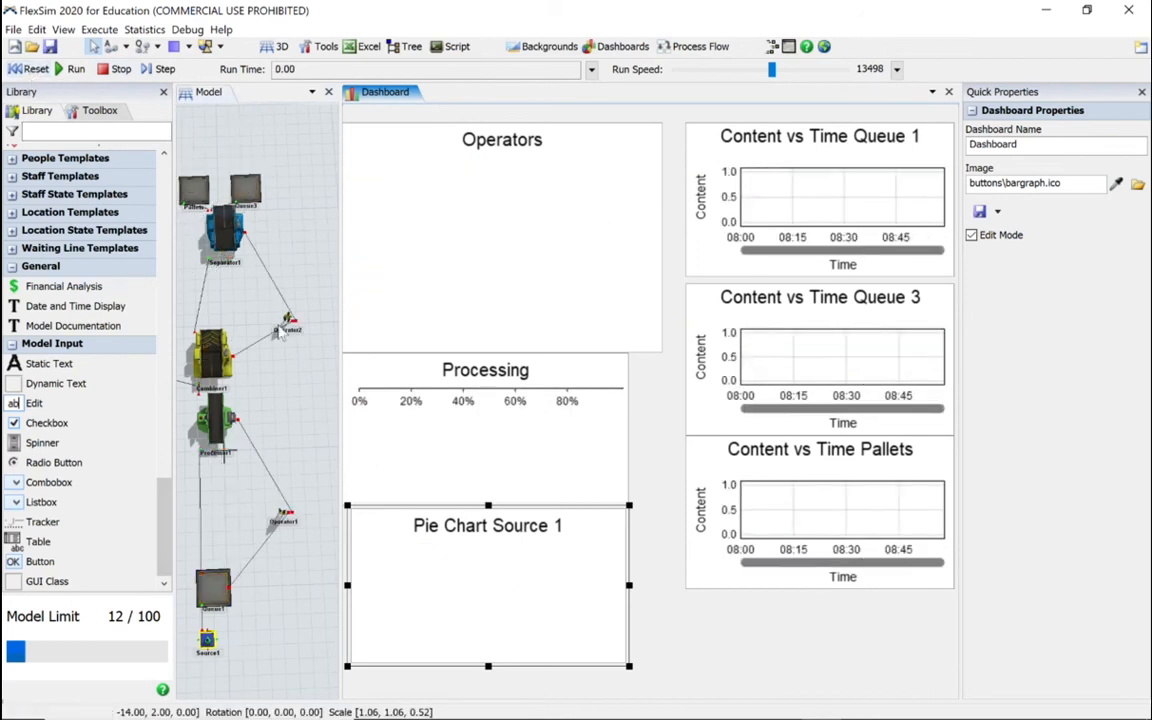
left_click(285, 518)
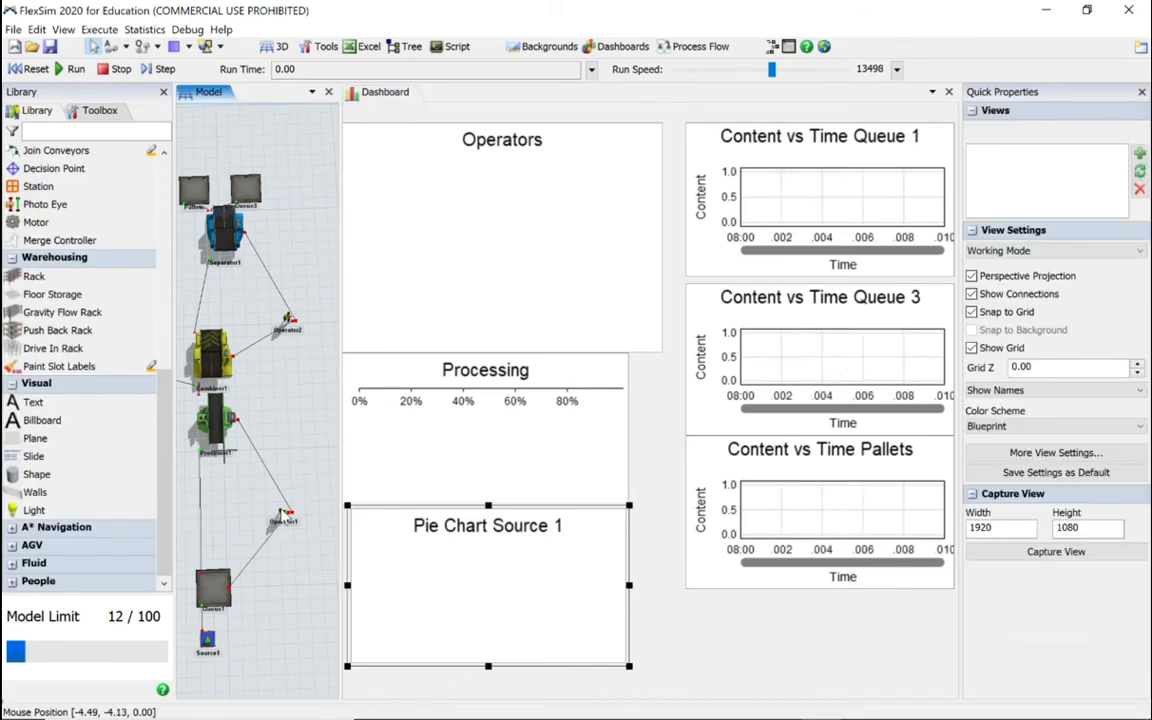
right_click_drag(282, 563, 287, 533)
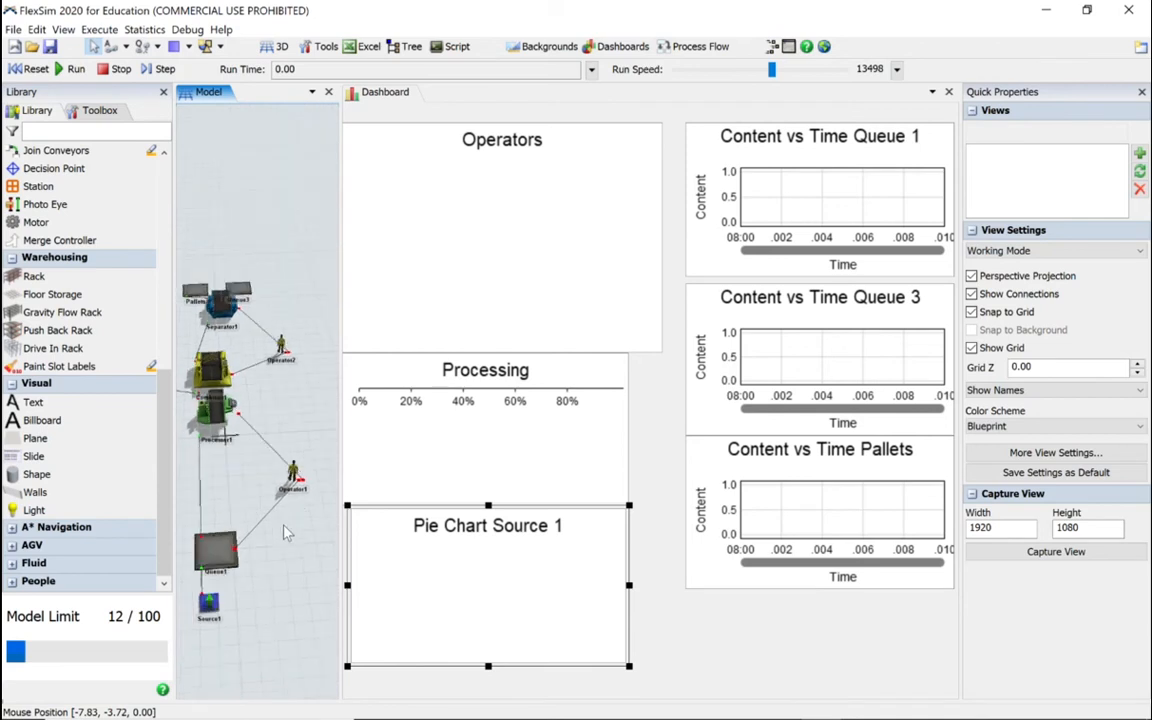
left_click(294, 488)
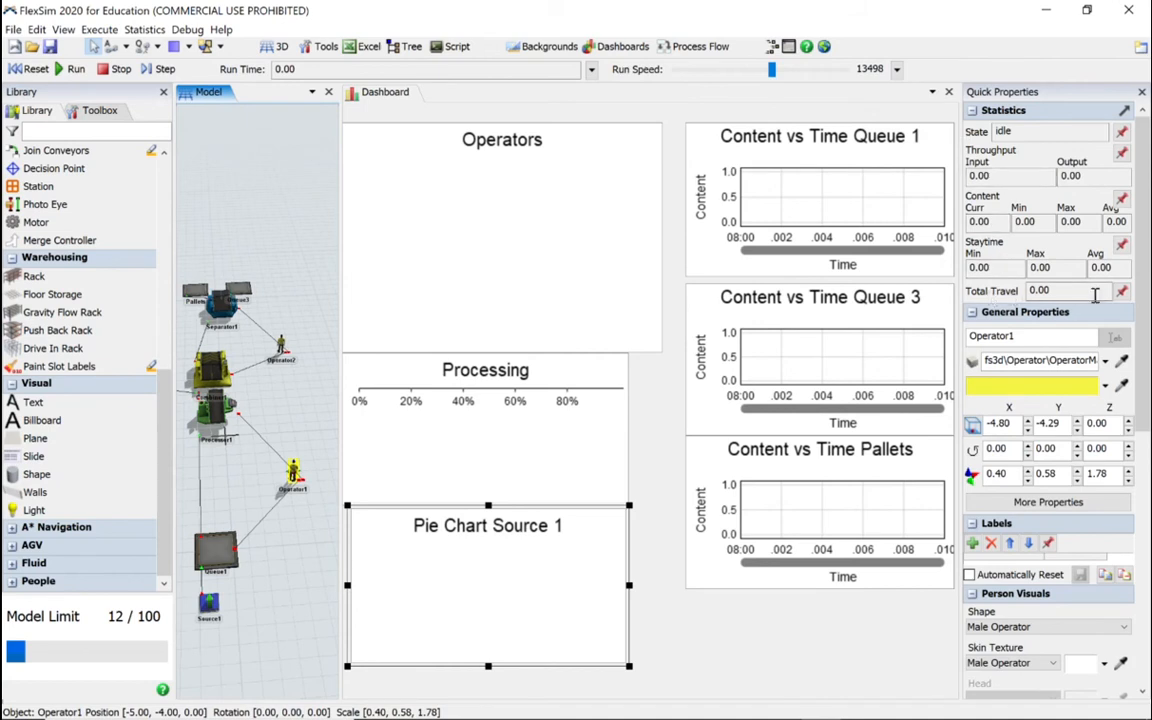
left_click(1122, 291)
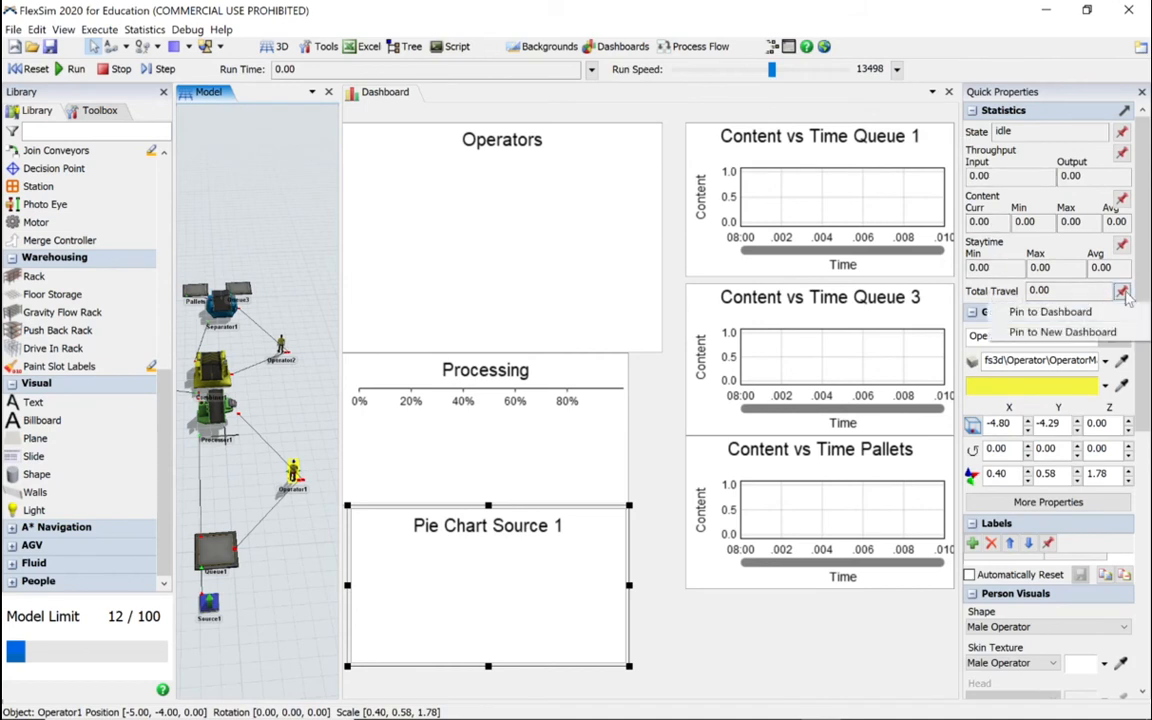
left_click(1060, 313)
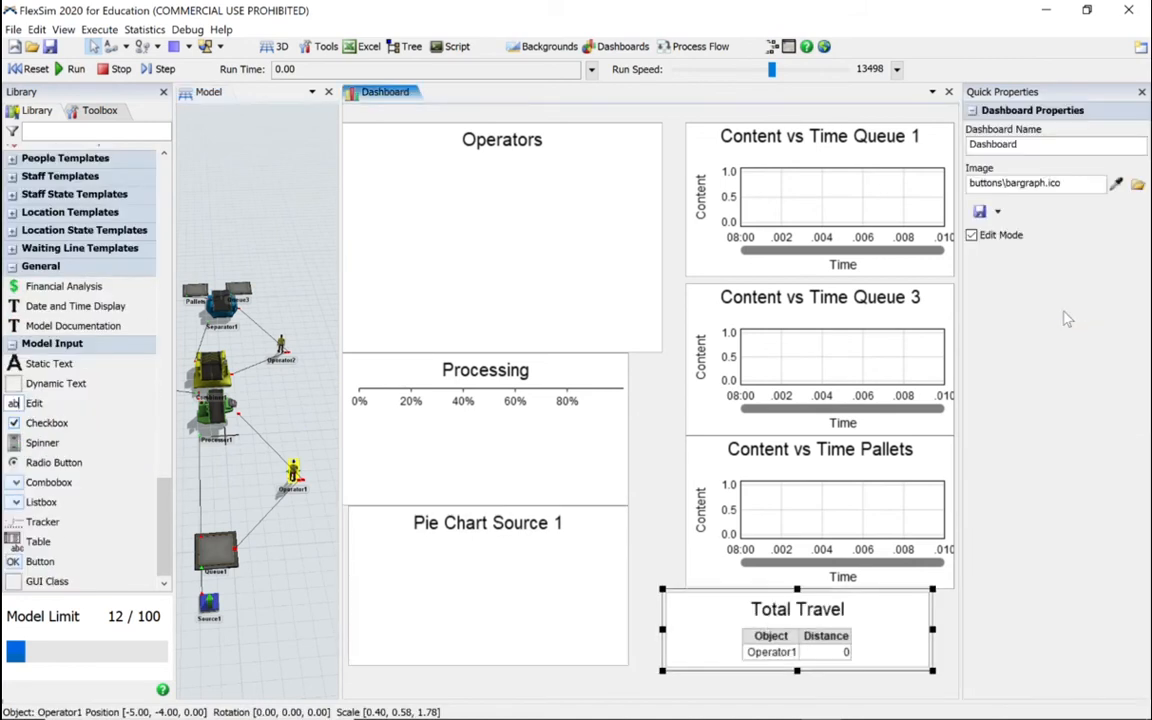
Step: Rename Operator1's travel table as Total Travel Operator 1 and copy the new title for reuse
double_click(842, 622)
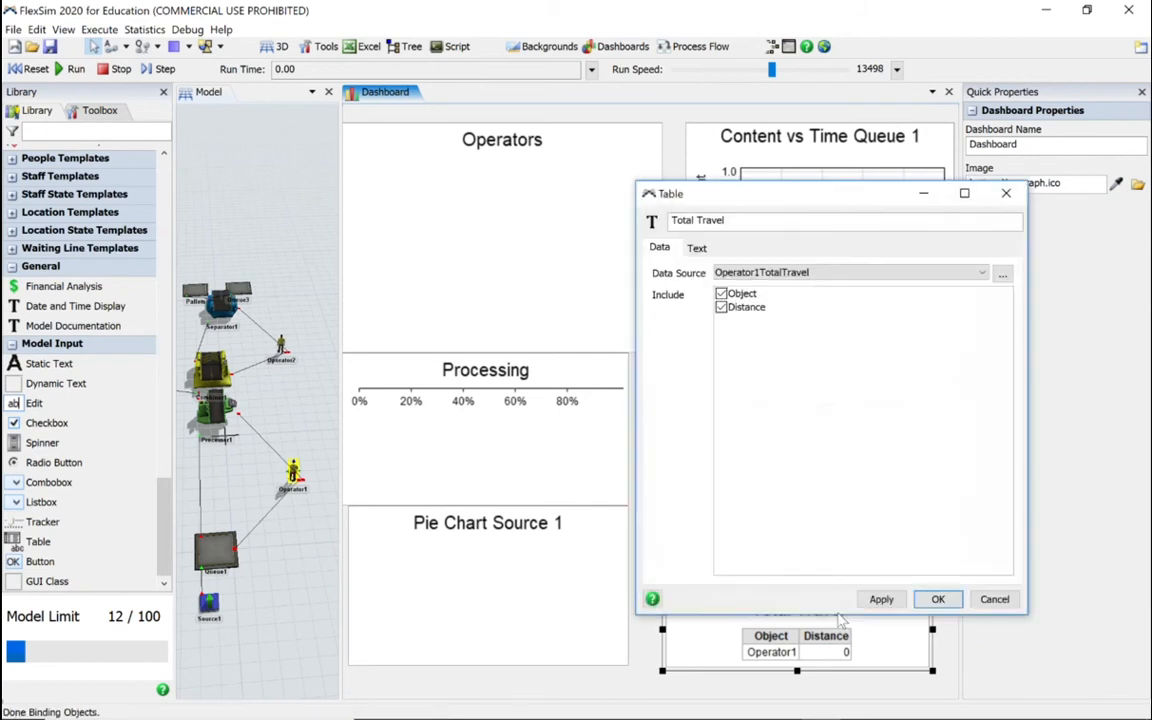
left_click(742, 220)
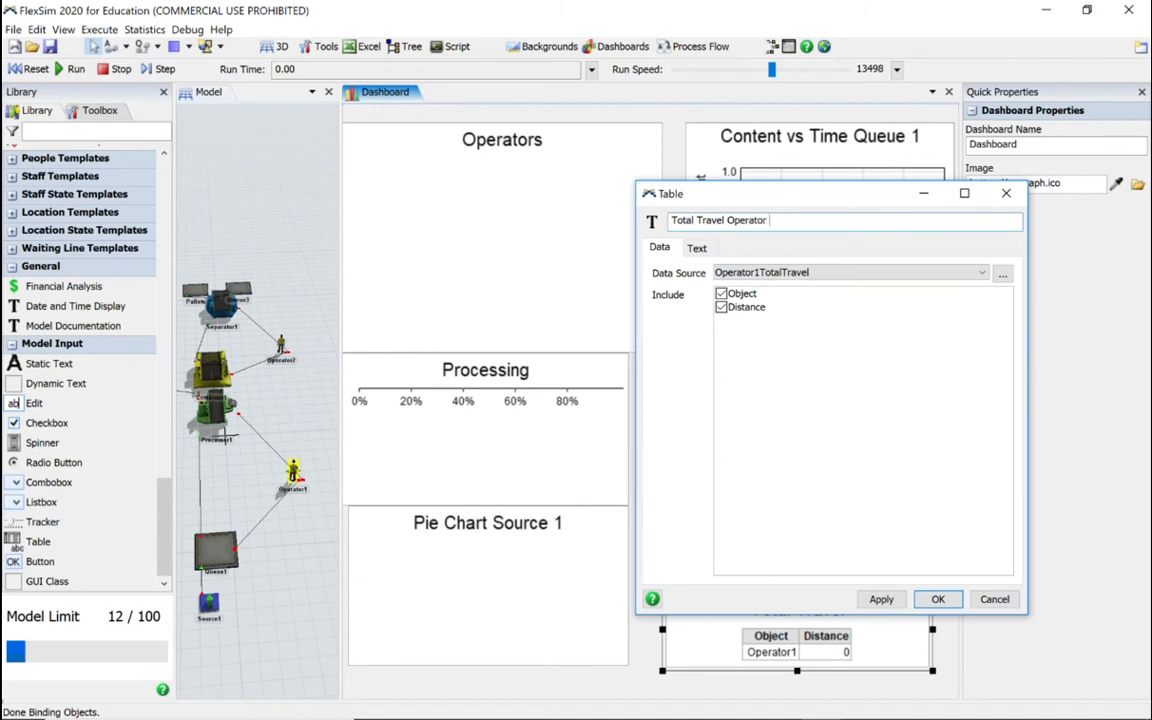
left_click_drag(784, 222, 650, 220)
key("ctrl+c")
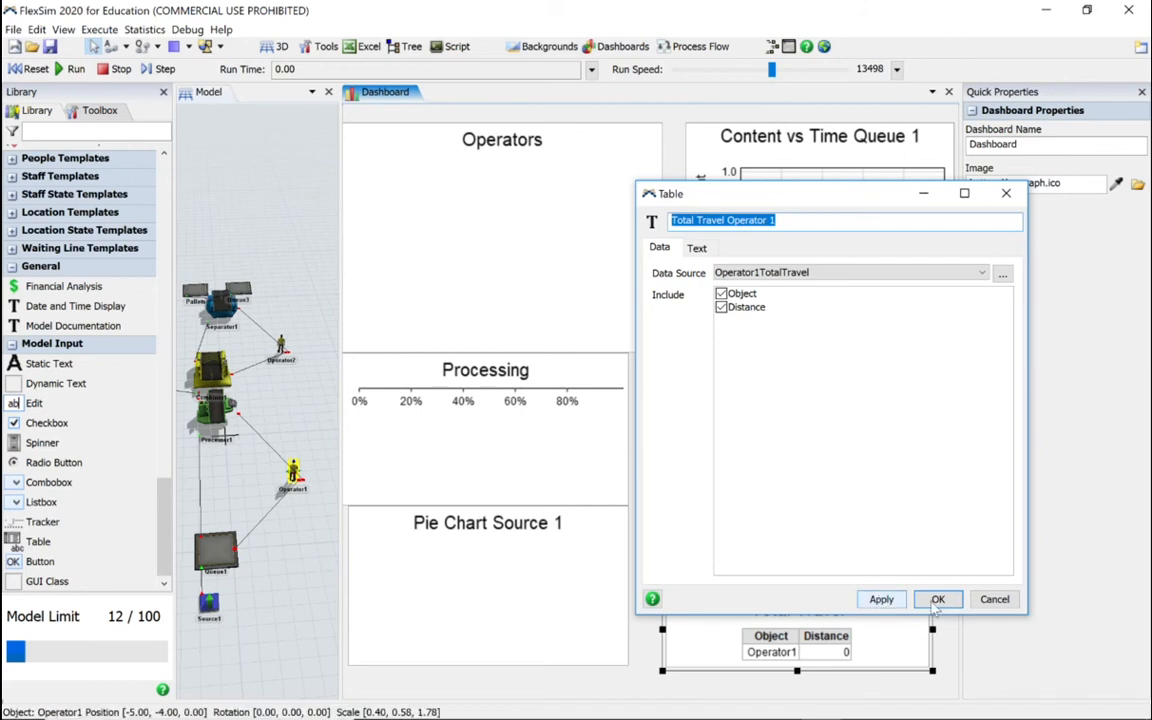
left_click(881, 600)
left_click(938, 599)
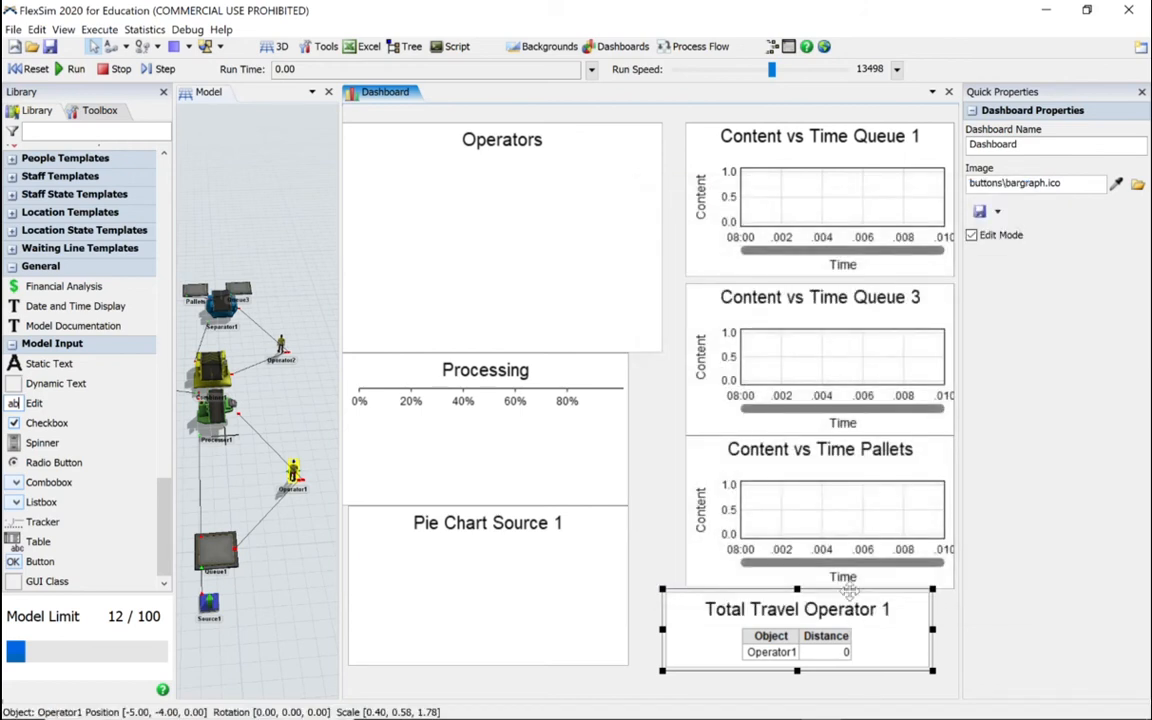
Step: Reduce the height of the Pallets, Queue 3 and Queue 1 Content vs Time charts to free up dashboard space
left_click(775, 515)
mouse_move(953, 590)
left_mouse_down()
mouse_move(962, 578)
mouse_move(949, 573)
left_mouse_up()
left_click(918, 410)
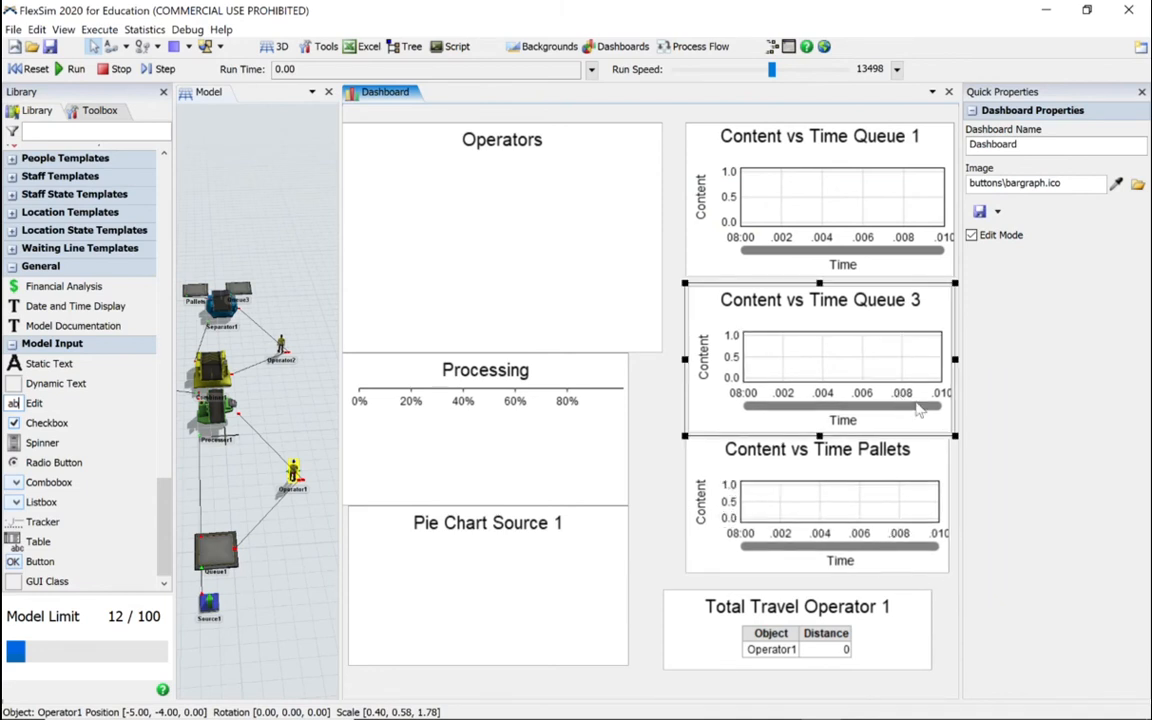
left_click_drag(953, 435, 953, 420)
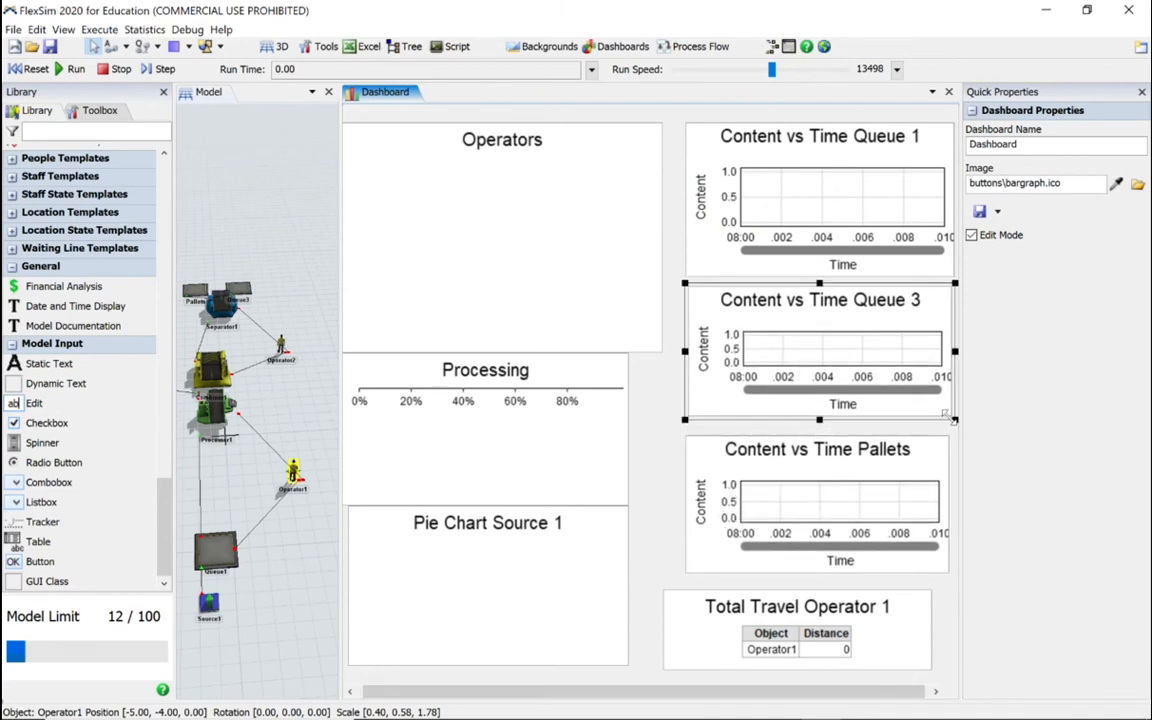
left_click(876, 232)
left_click_drag(955, 277, 950, 256)
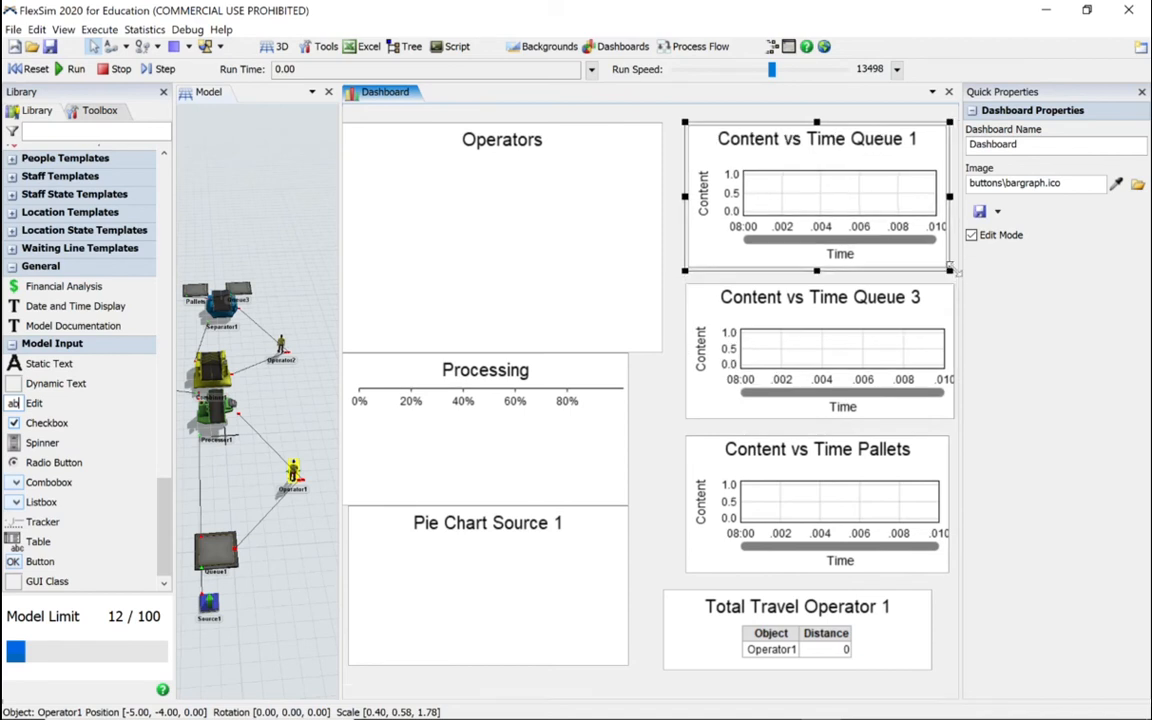
Step: Move the Queue 3 chart, the Pallets chart and the Total Travel Operator 1 table up to close the gaps below Queue 1
left_click(898, 311)
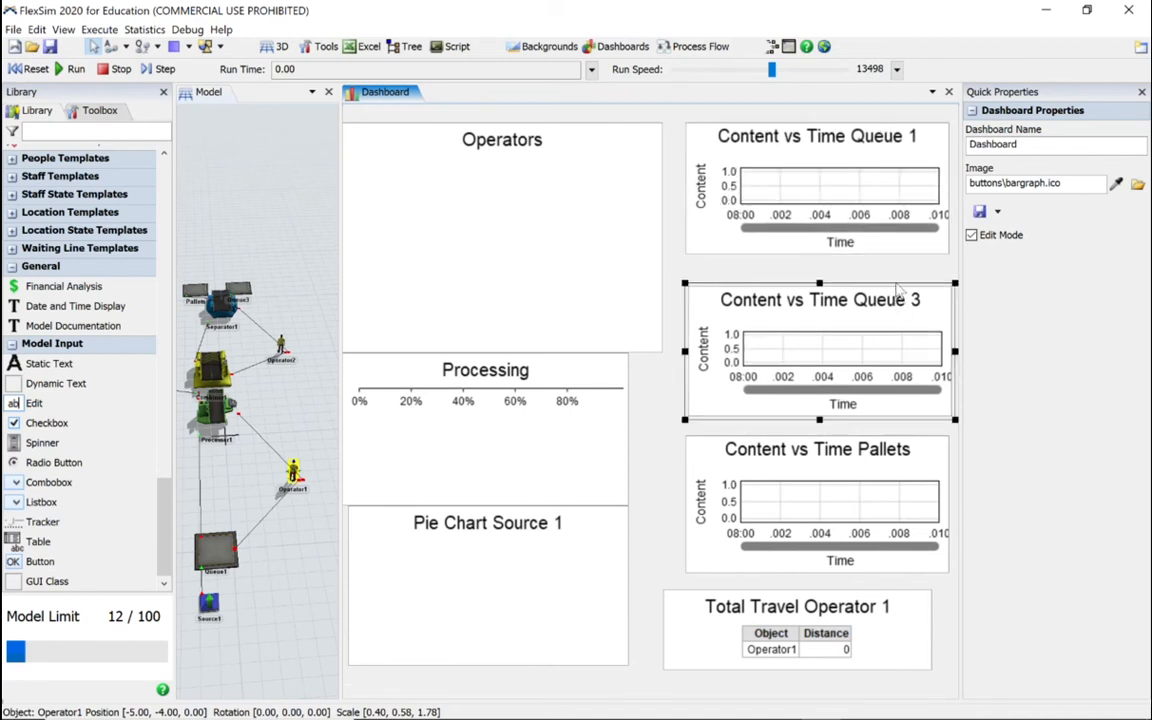
left_click_drag(892, 285, 895, 255)
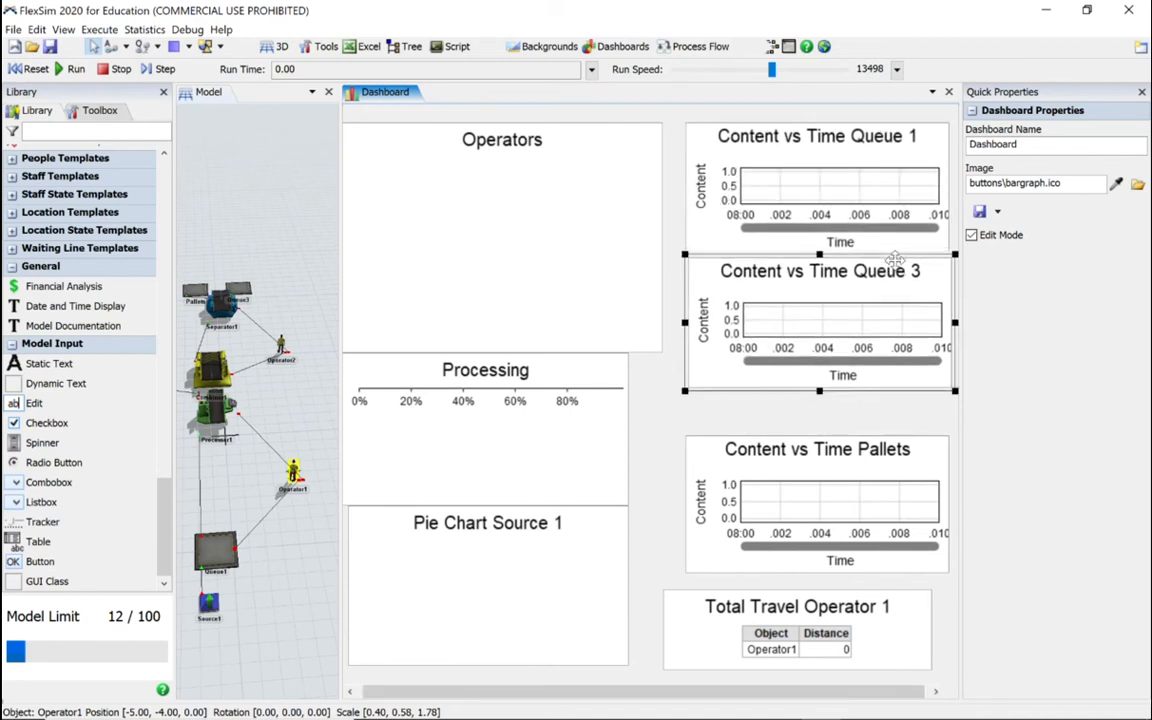
left_click(875, 437)
left_click_drag(875, 437, 875, 391)
left_click(848, 617)
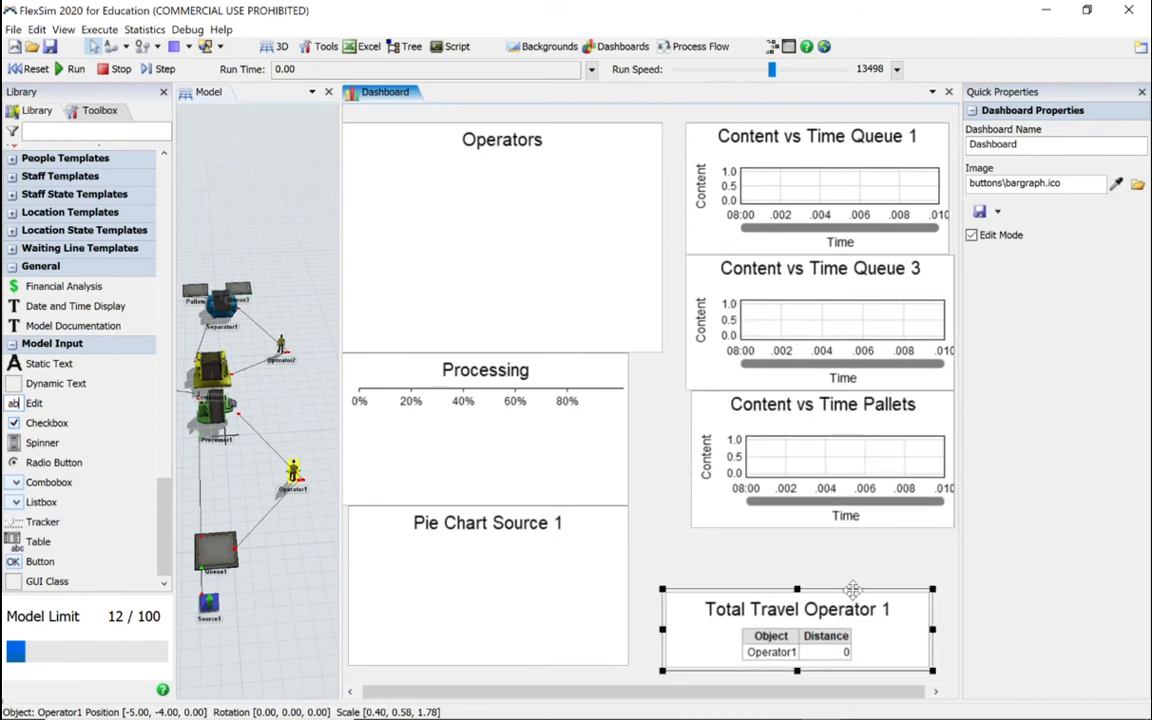
left_click_drag(846, 613, 872, 532)
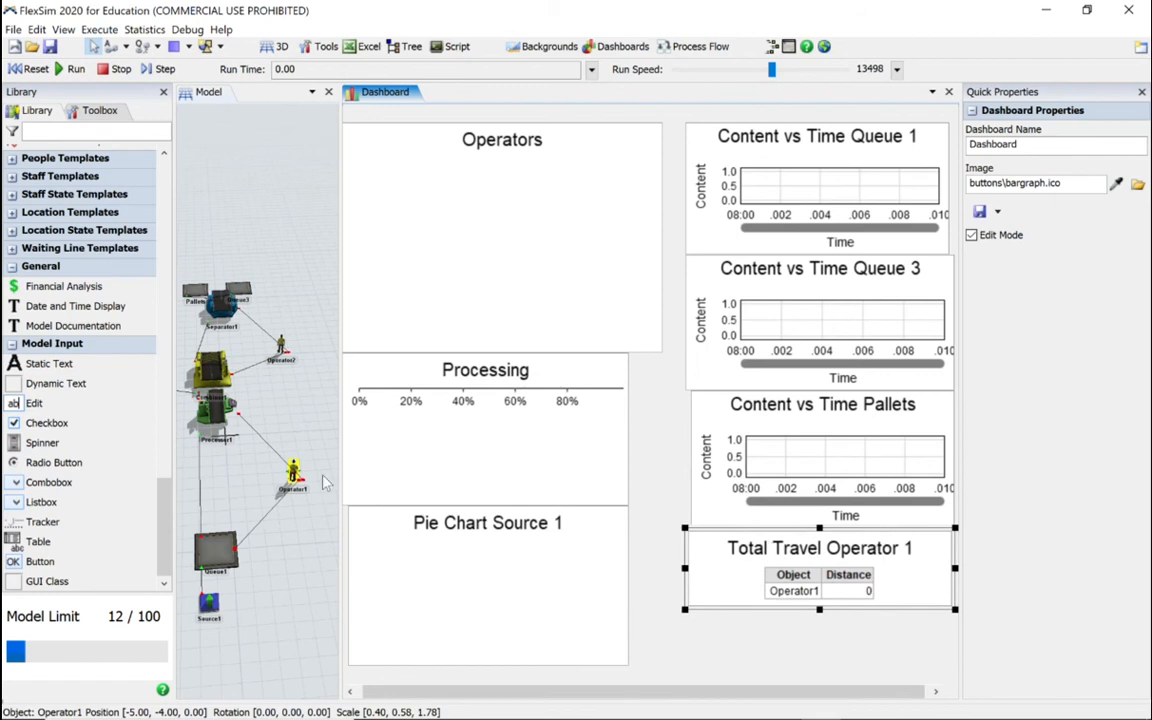
Step: Pin Operator2's Total Travel statistic to the existing dashboard and place its table directly beneath Total Travel Operator 1
left_click(282, 347)
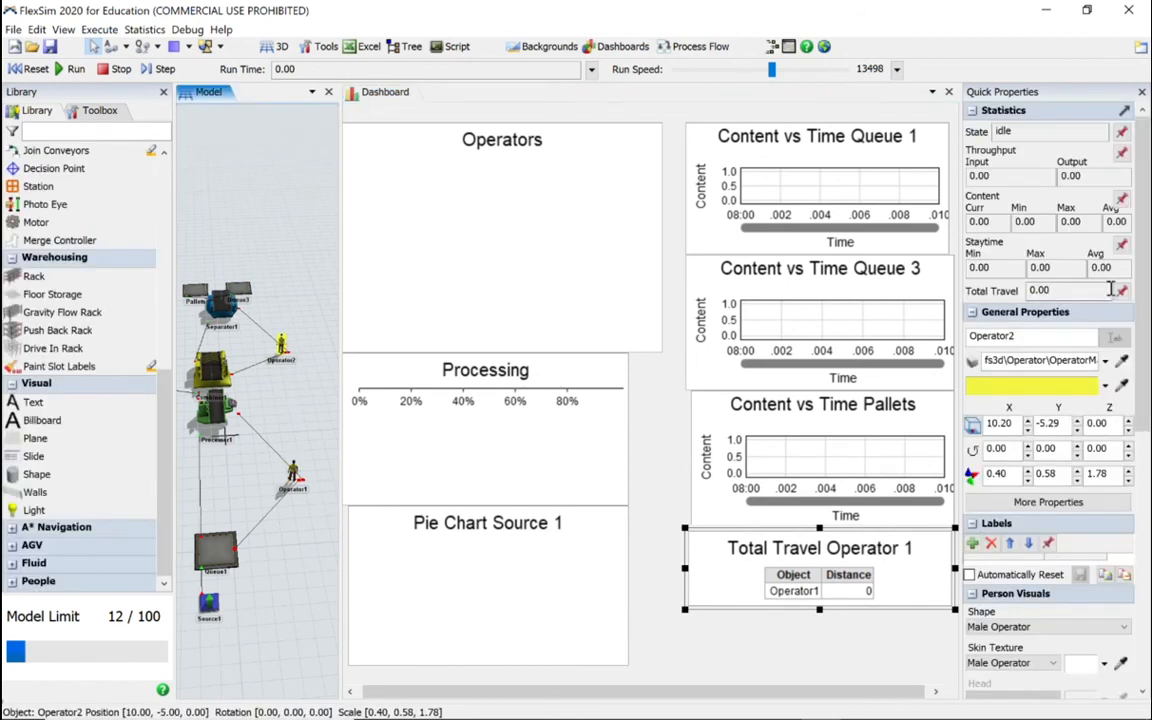
left_click(1122, 291)
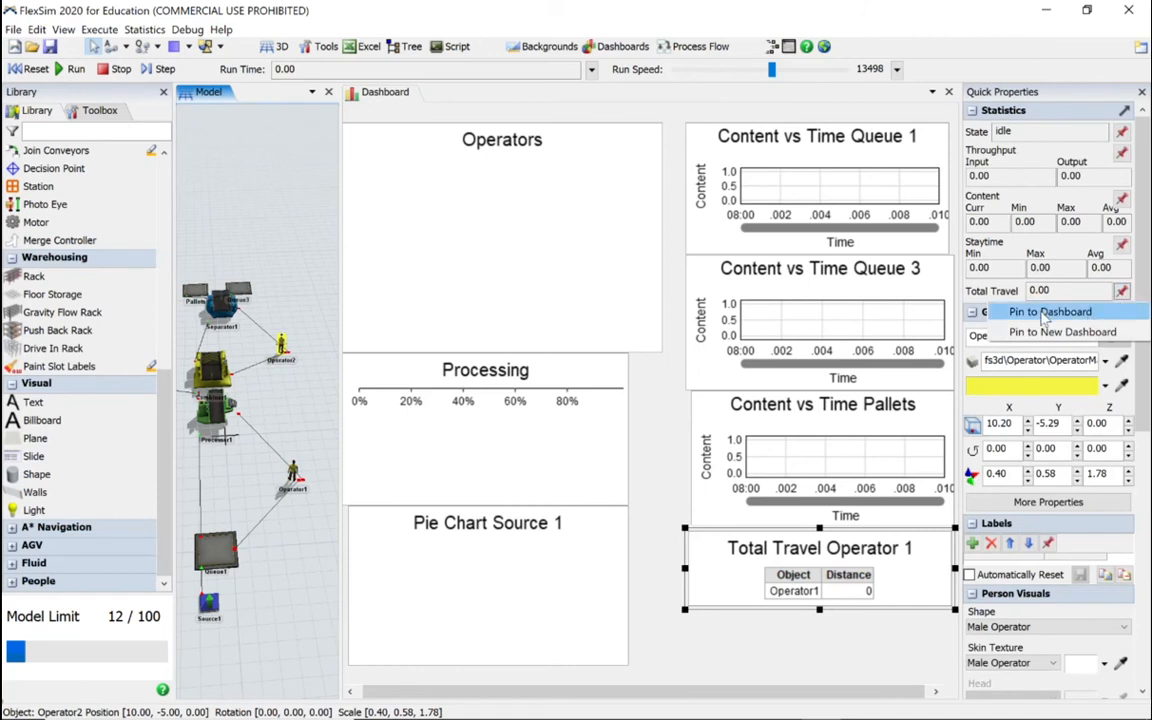
left_click(1044, 317)
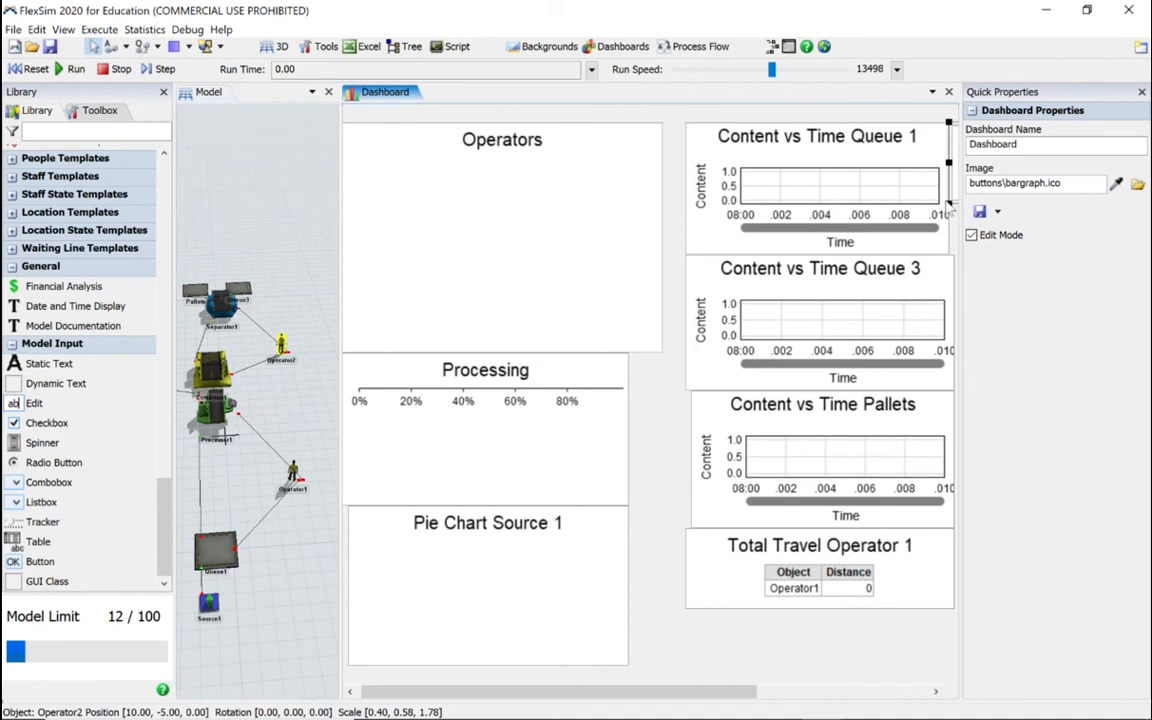
left_click_drag(905, 180, 695, 665)
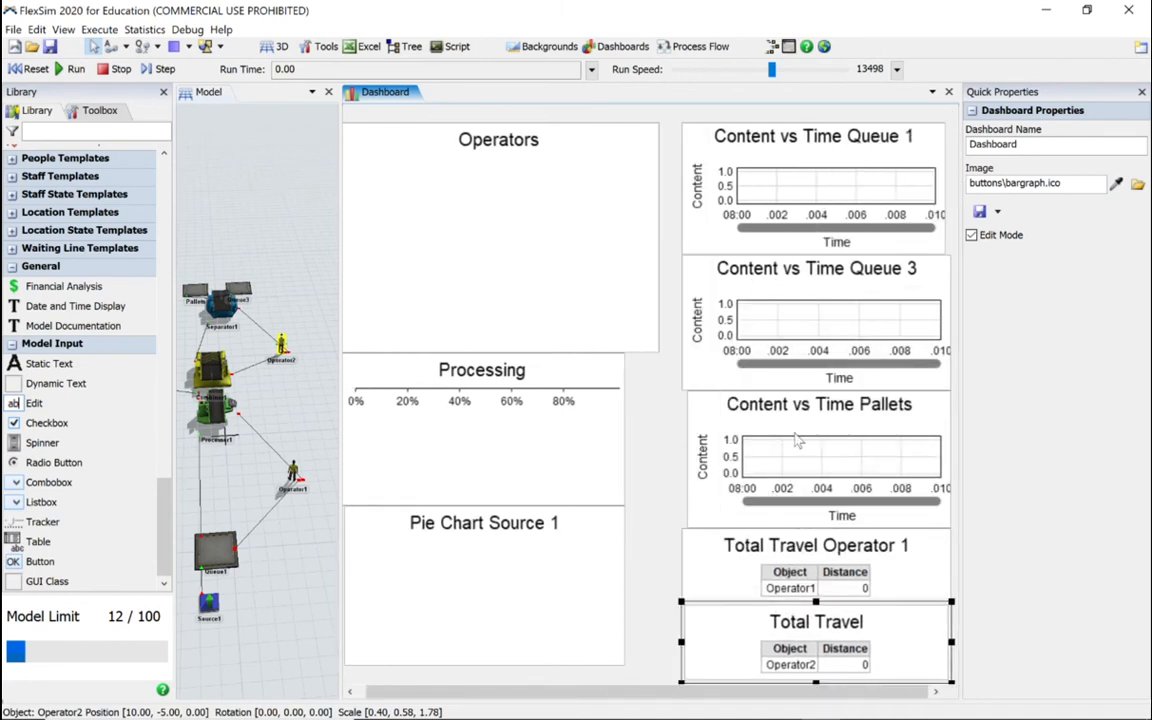
Step: Rename Operator2's travel table as Total Travel Operator 2
double_click(817, 624)
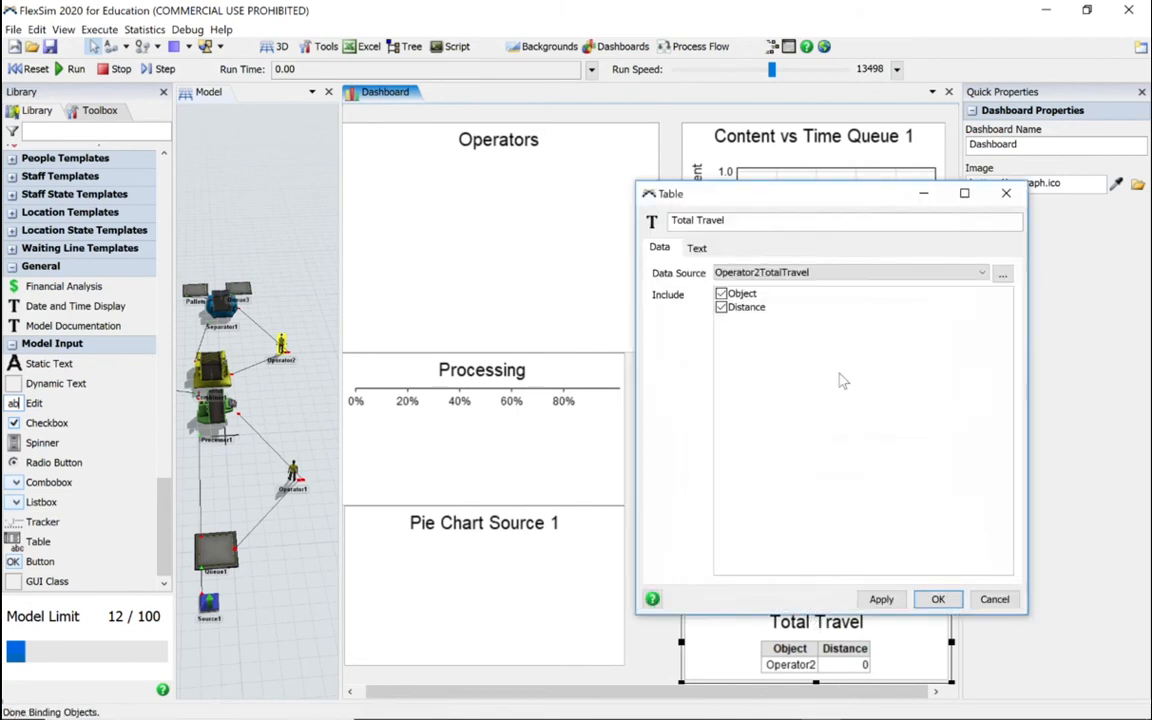
key("ctrl+v")
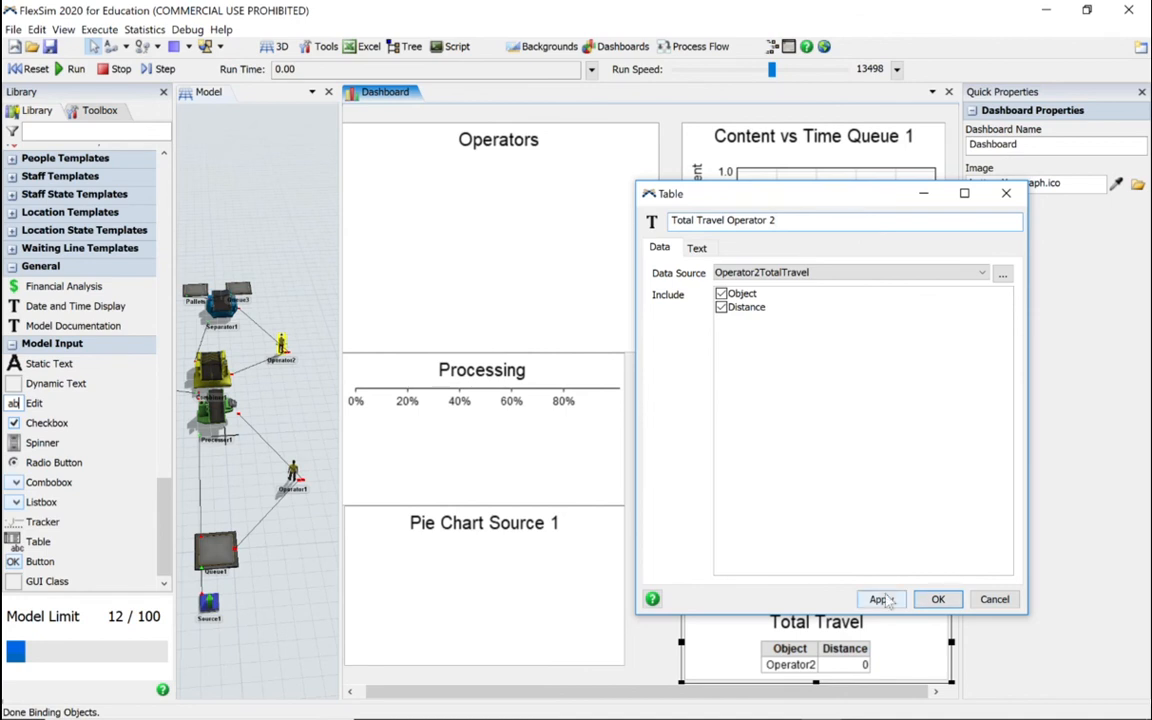
left_click(938, 599)
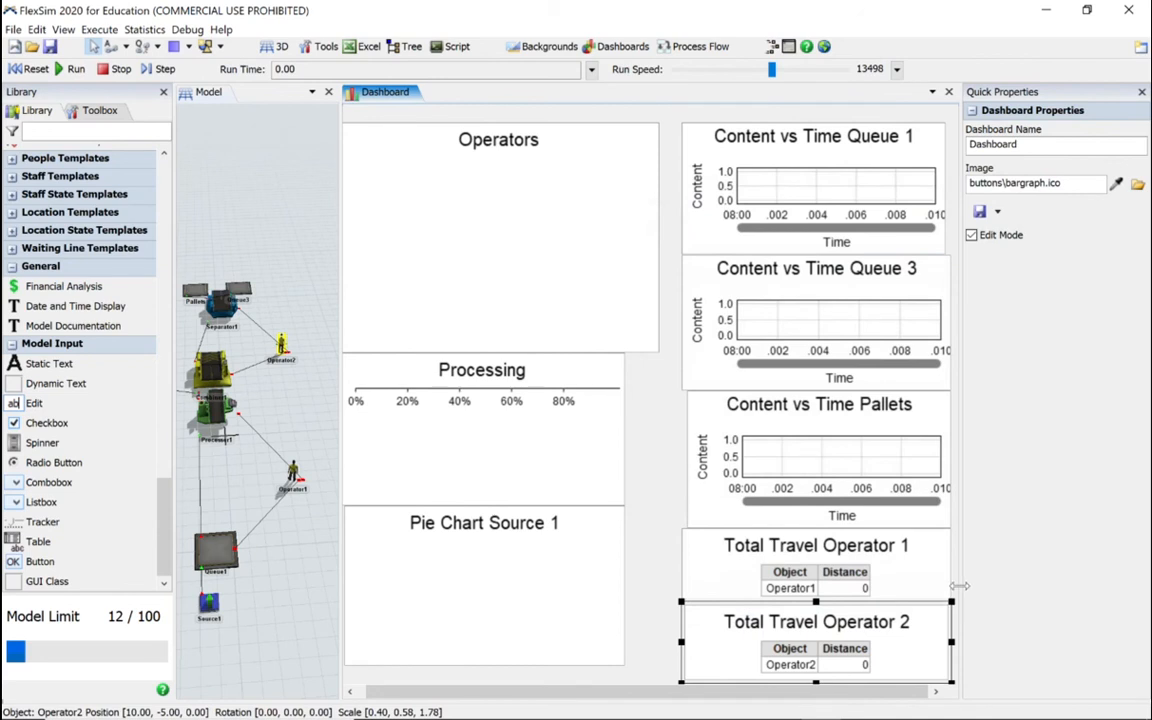
Step: Widen the dashboard area at the expense of the properties pane, and extend the Content vs Time Queue 1 chart into the new space
left_click_drag(958, 586, 1017, 581)
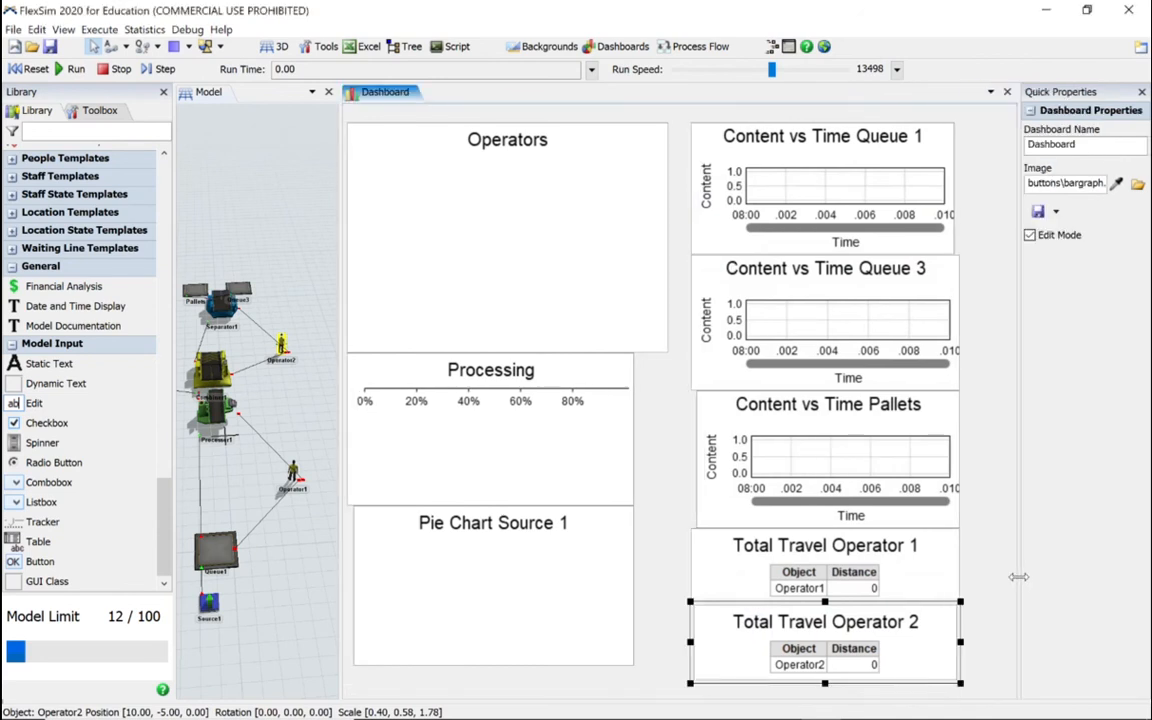
left_click(915, 233)
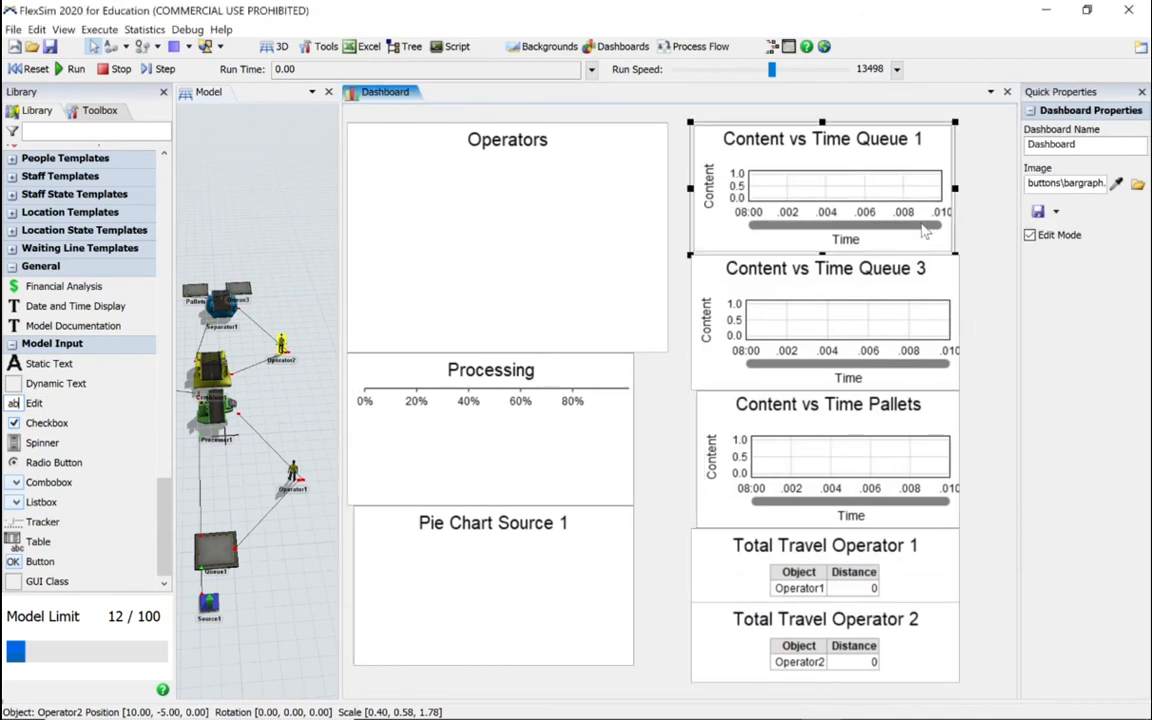
left_click_drag(955, 187, 995, 186)
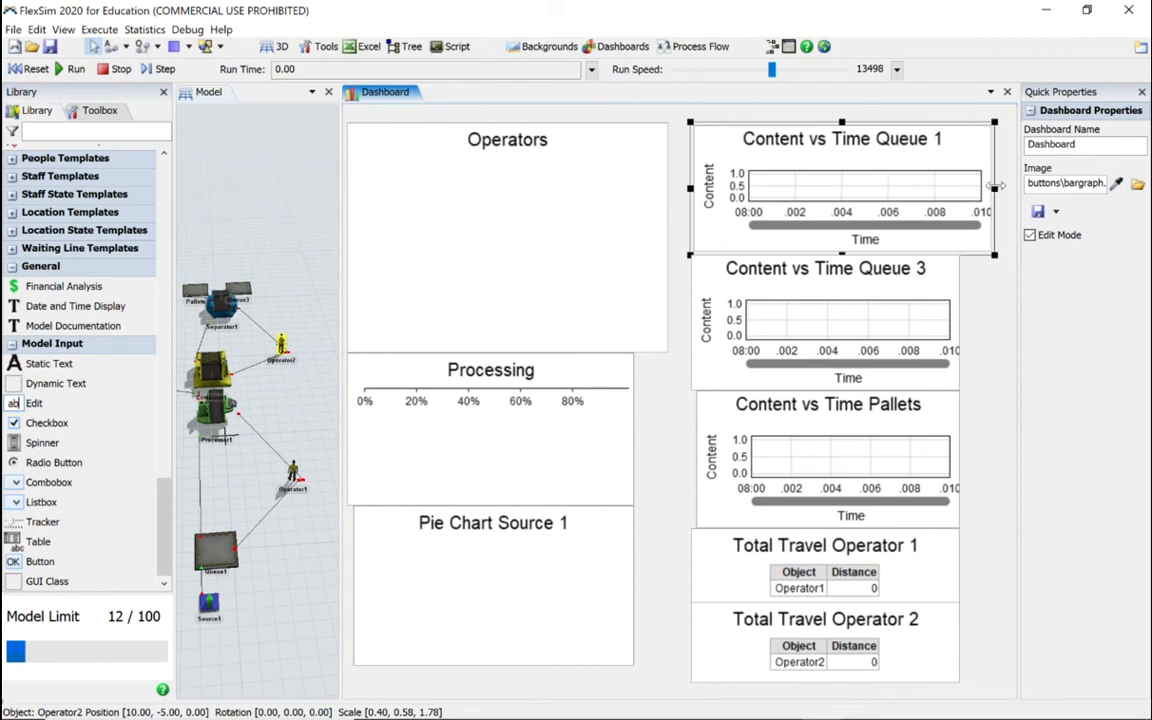
left_click(900, 322)
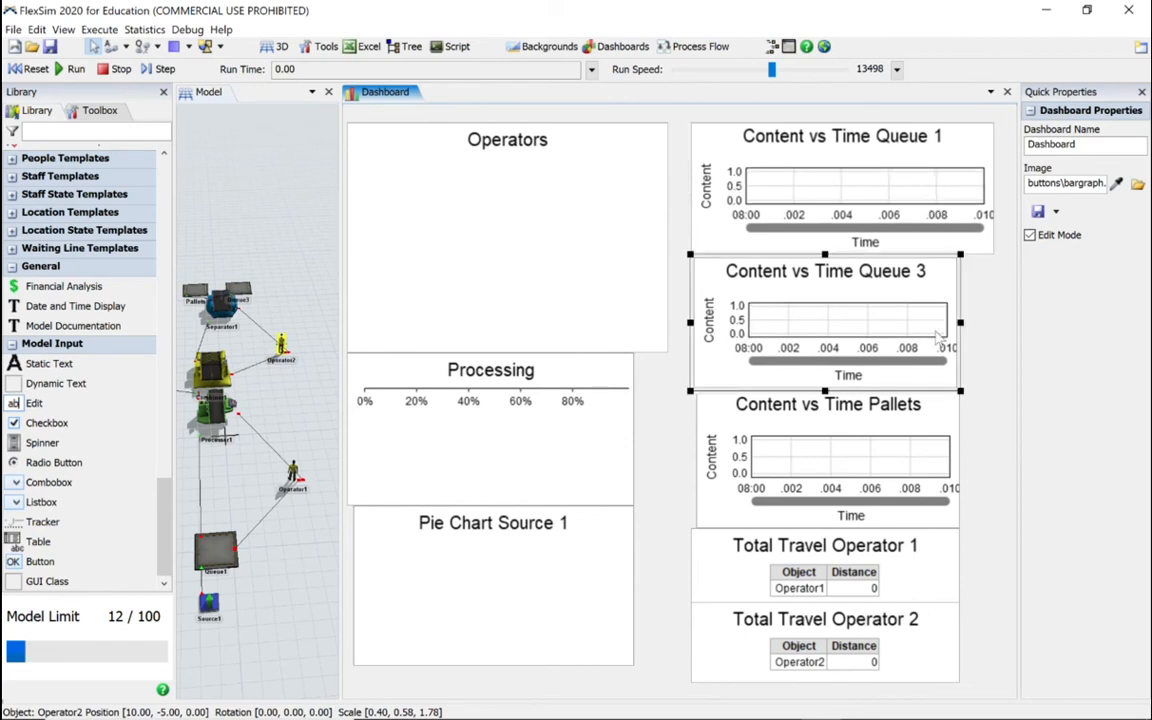
Step: Shift the Total Travel Operator 2 table slightly down to line up with the Queue 1 chart's outer edge, and widen both travel tables
left_click(848, 636)
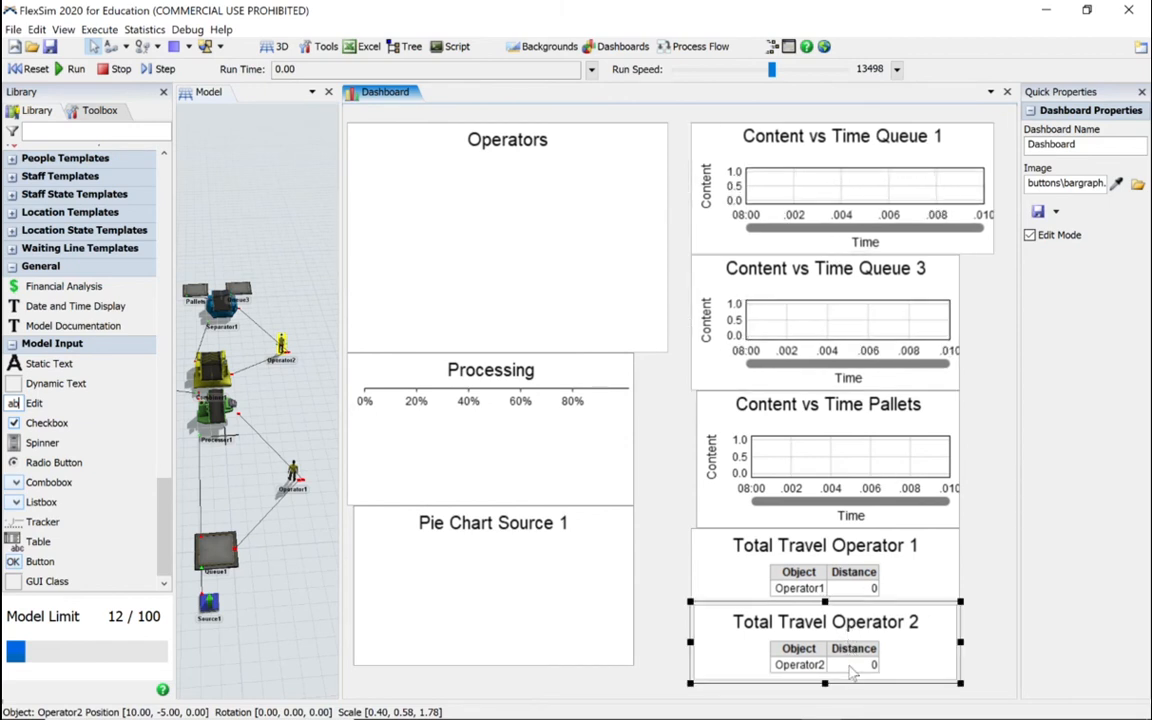
left_click_drag(906, 603, 944, 616)
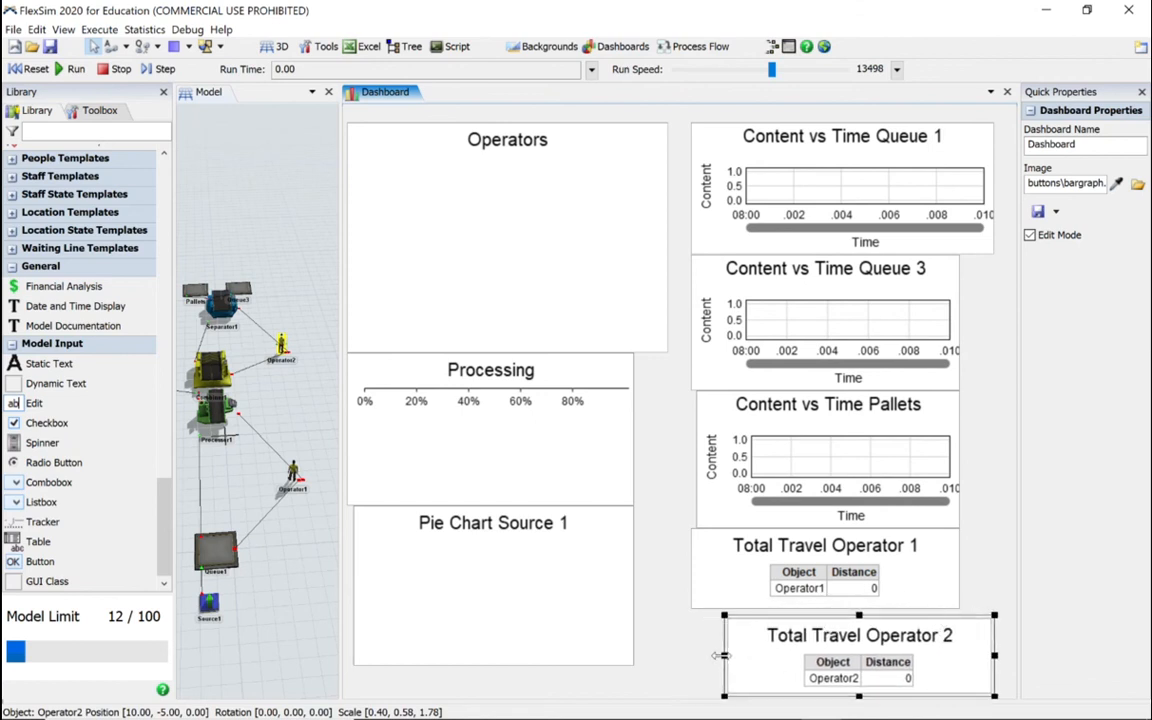
left_click_drag(722, 655, 695, 657)
left_click(889, 570)
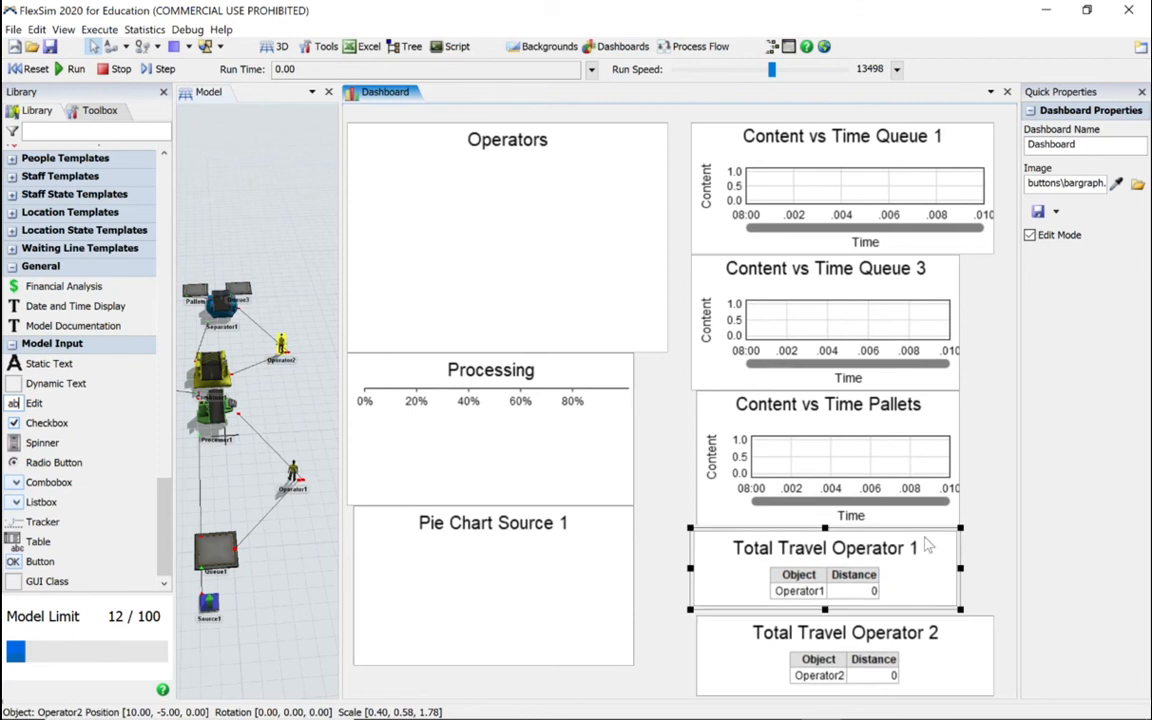
left_click_drag(959, 567, 989, 570)
Step: Widen the Content vs Time charts for Pallets and Queue 3 to align with the other items in their column
left_click(913, 476)
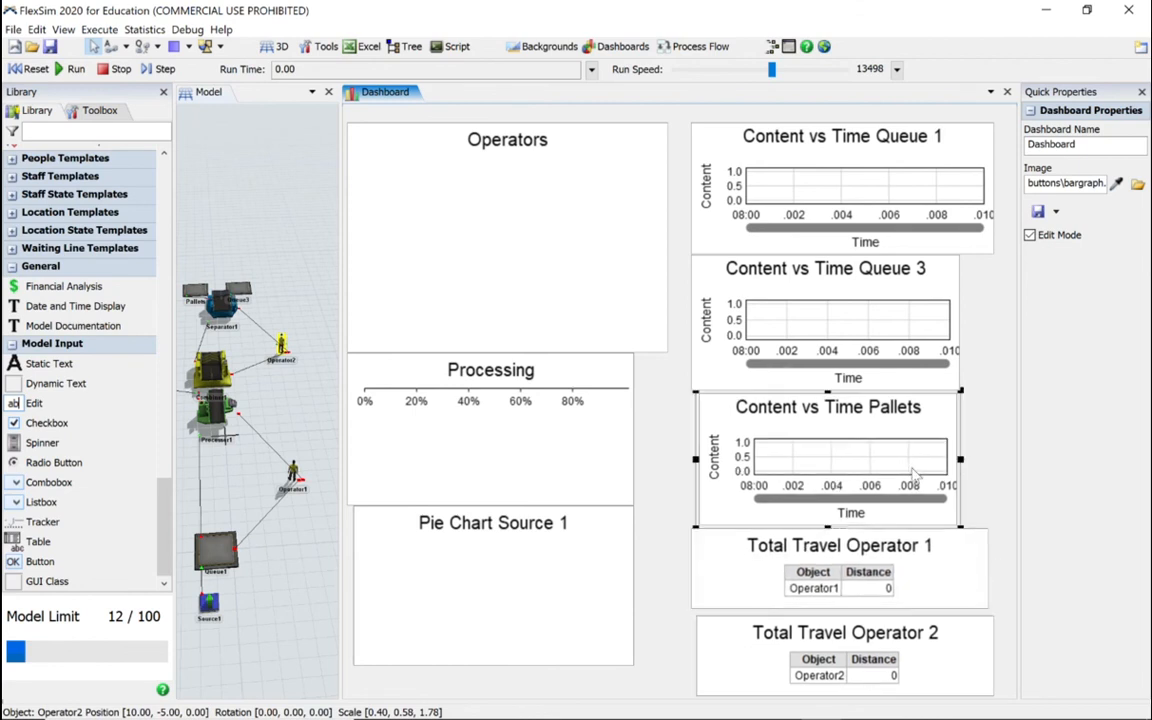
left_click_drag(961, 459, 989, 460)
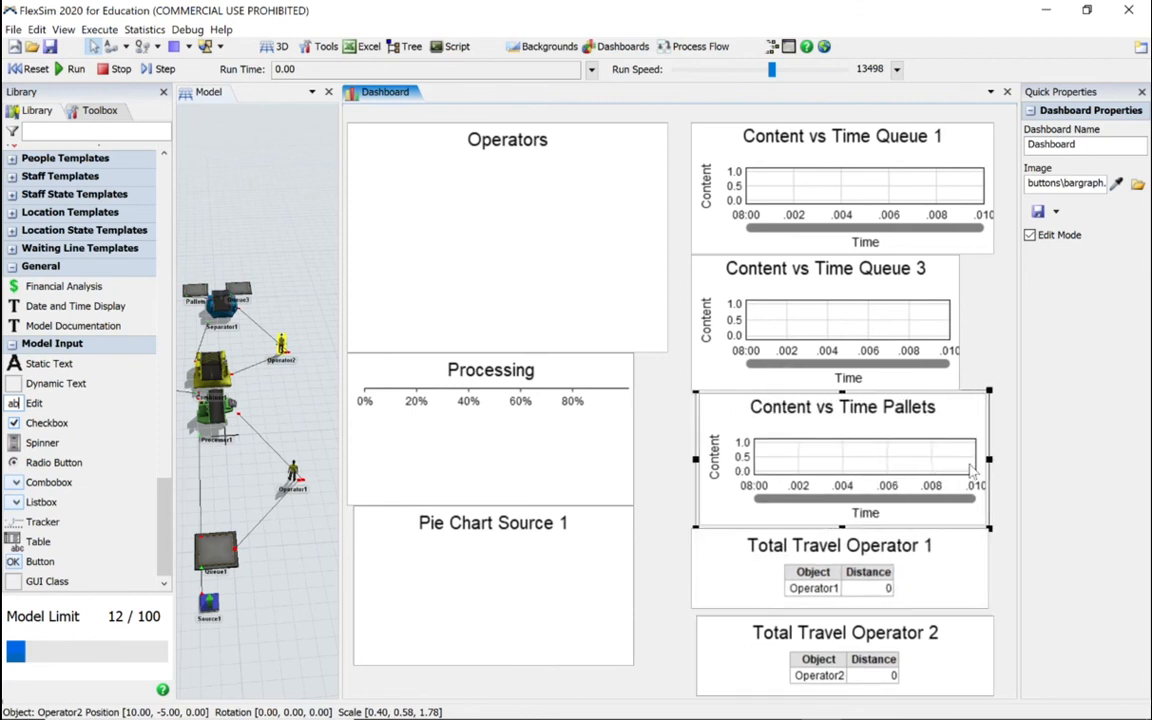
left_click_drag(694, 459, 688, 460)
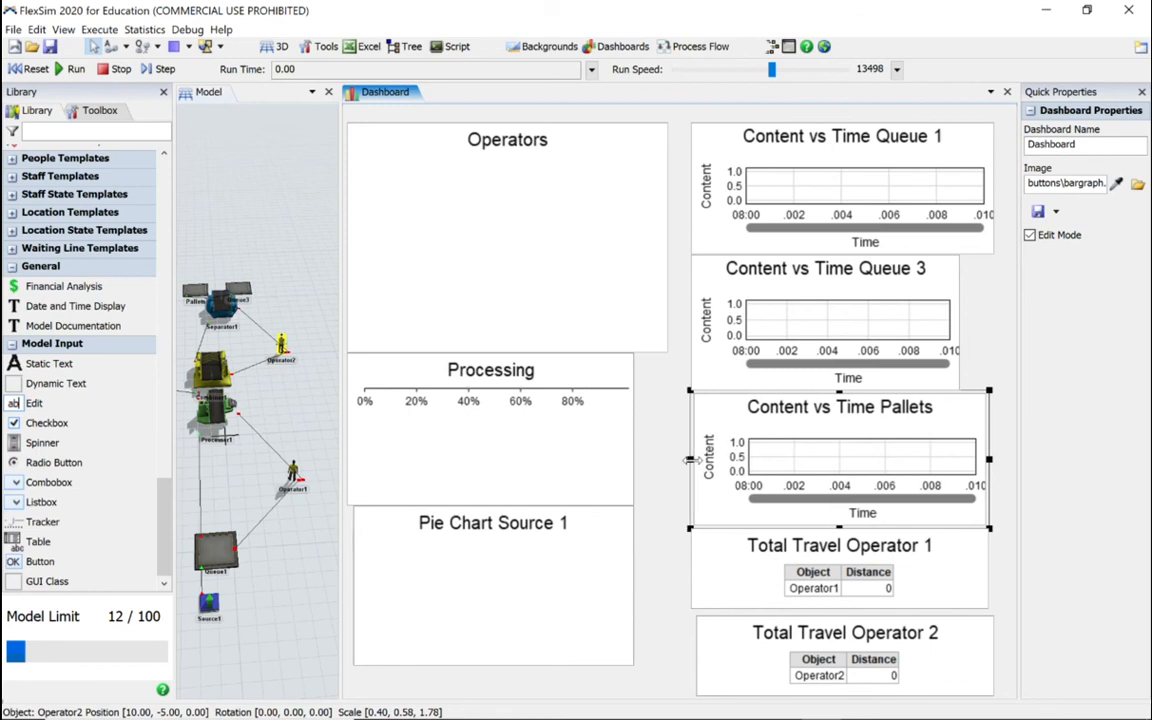
left_click(856, 356)
left_click_drag(960, 321, 989, 322)
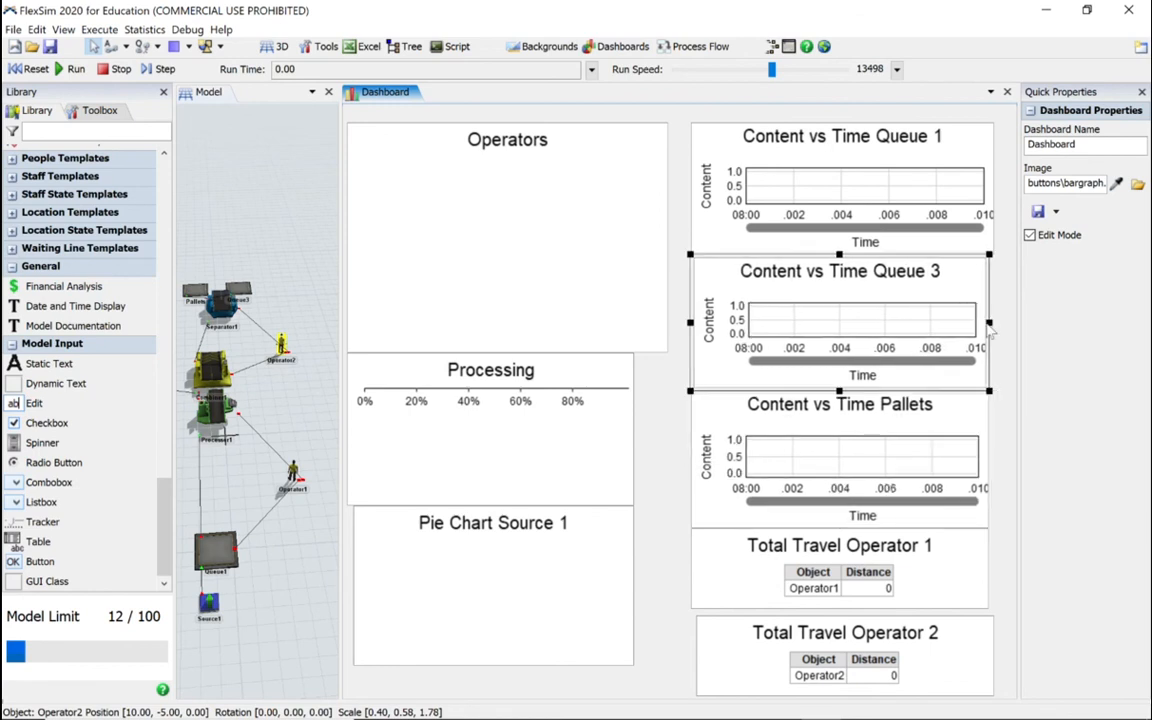
Step: Narrow the Content vs Time Queue 1 chart to its column's width, and widen the Processing and Pie Chart Source 1 charts to match the Operators chart's edge
left_click(835, 240)
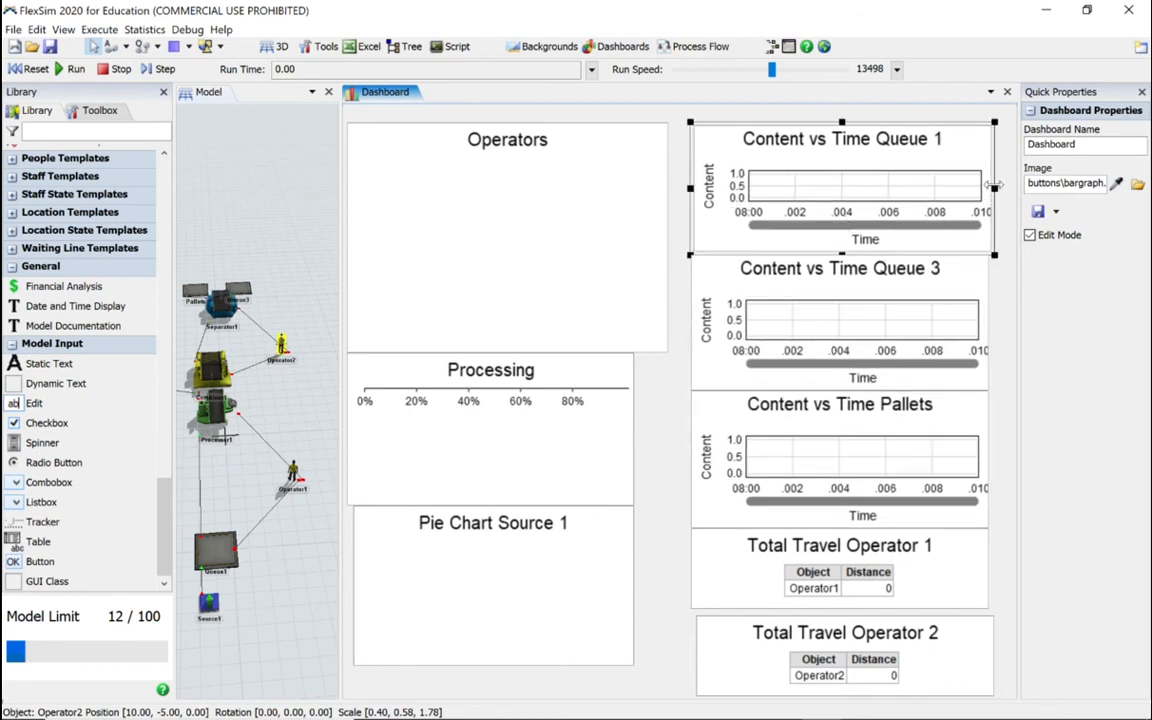
left_click_drag(994, 186, 988, 186)
left_click(556, 485)
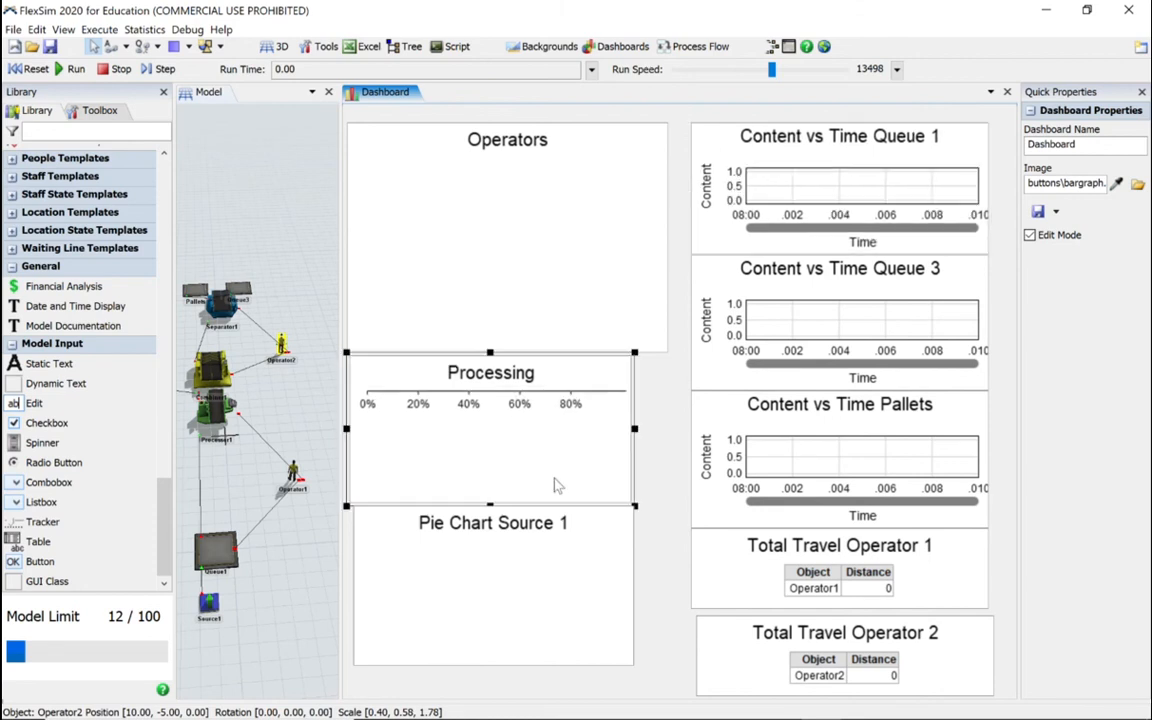
left_click_drag(634, 431, 667, 431)
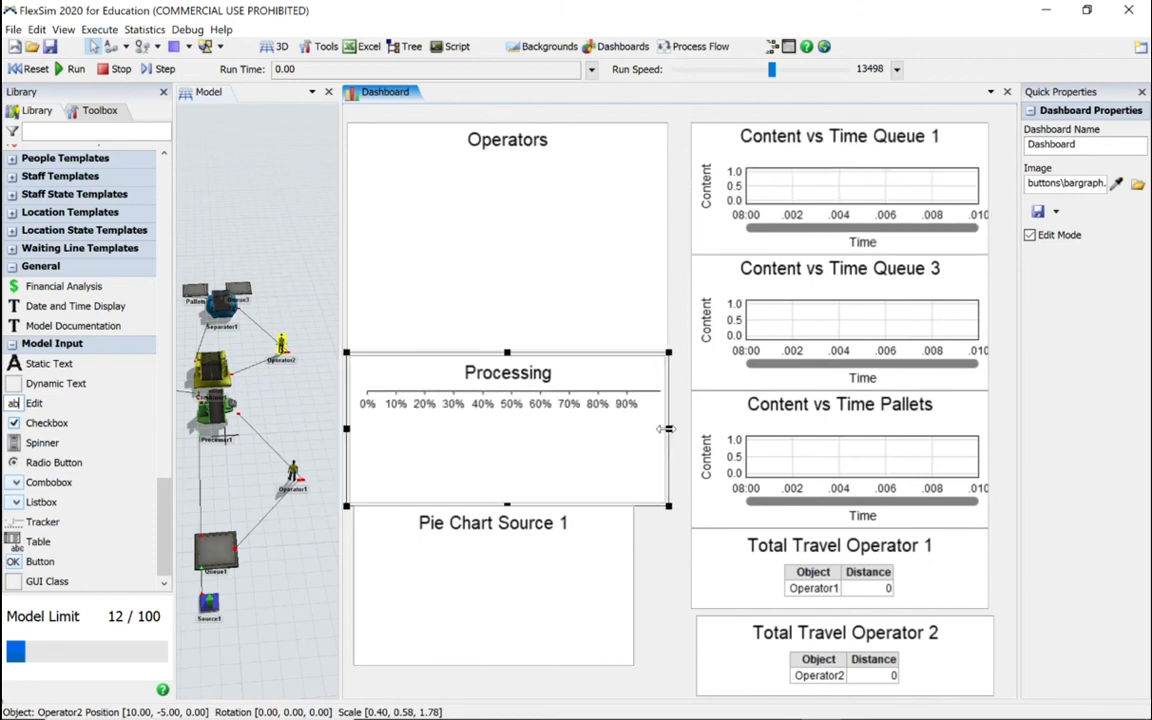
left_click(622, 584)
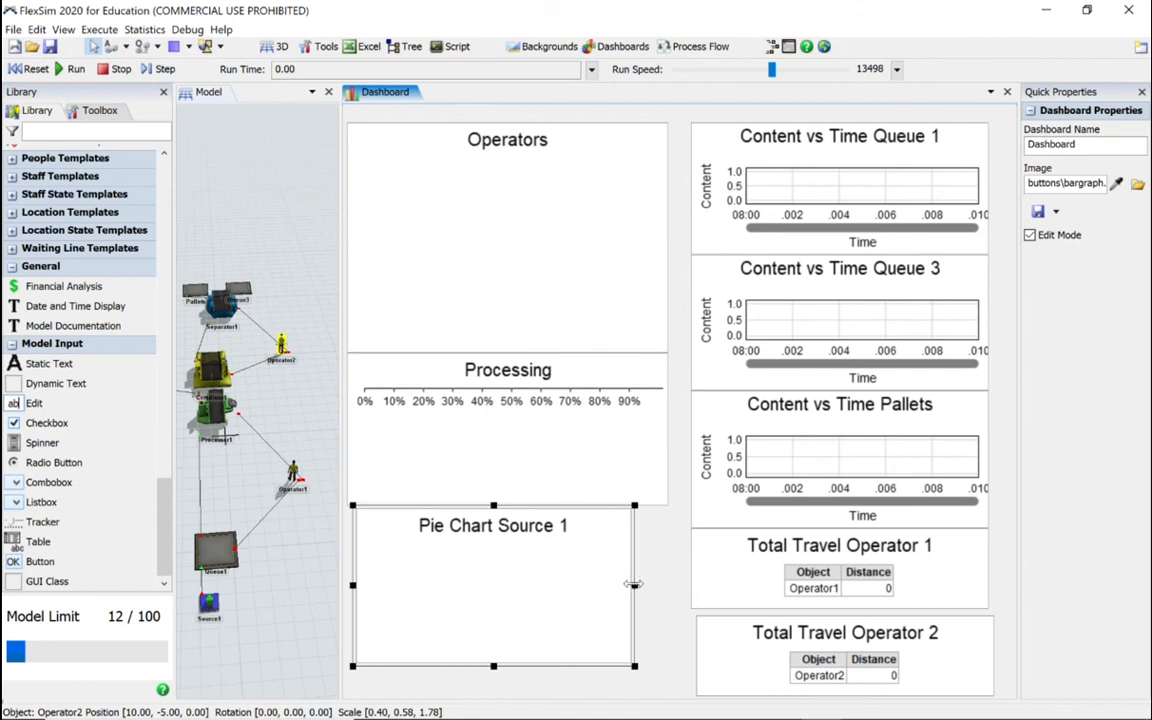
left_click_drag(634, 585, 667, 585)
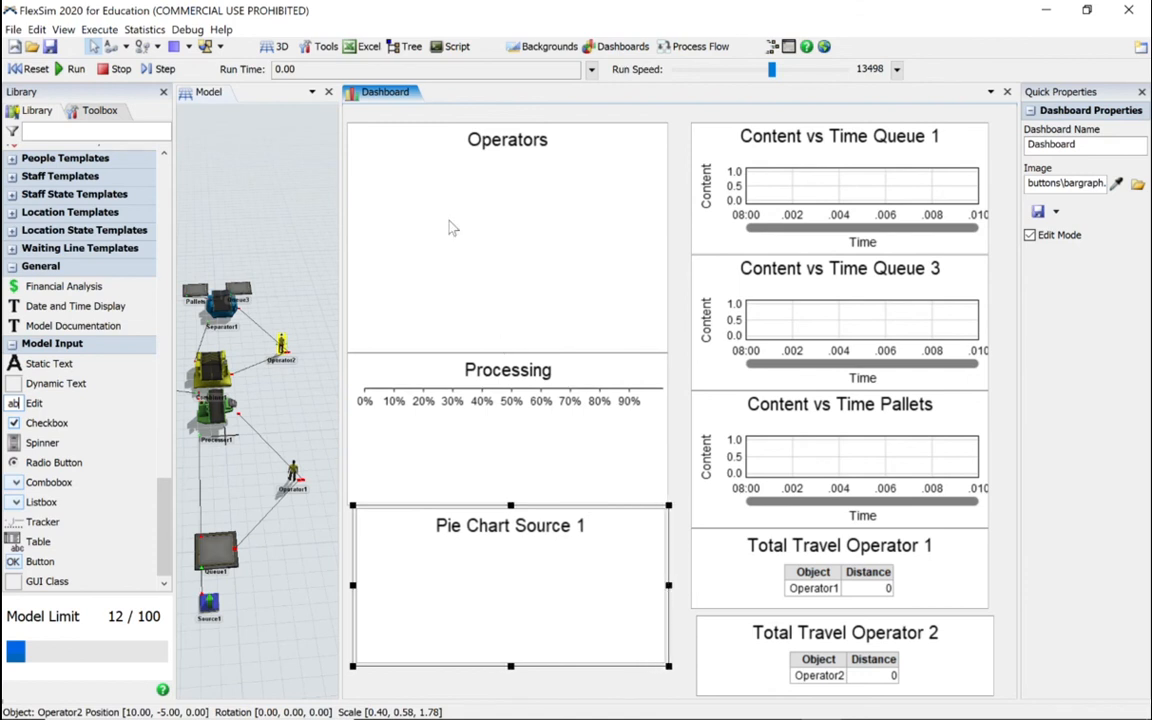
left_click(522, 278)
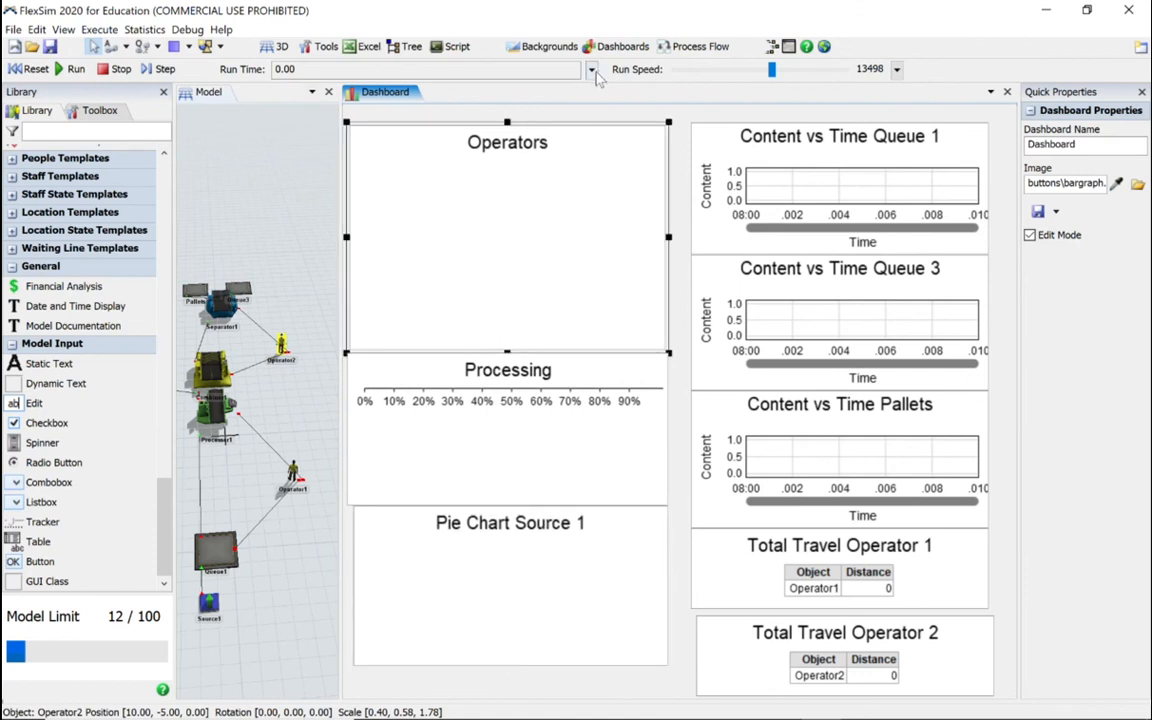
Step: Enable a stop time for the simulation run and set it to 10000 minutes
left_click(535, 68)
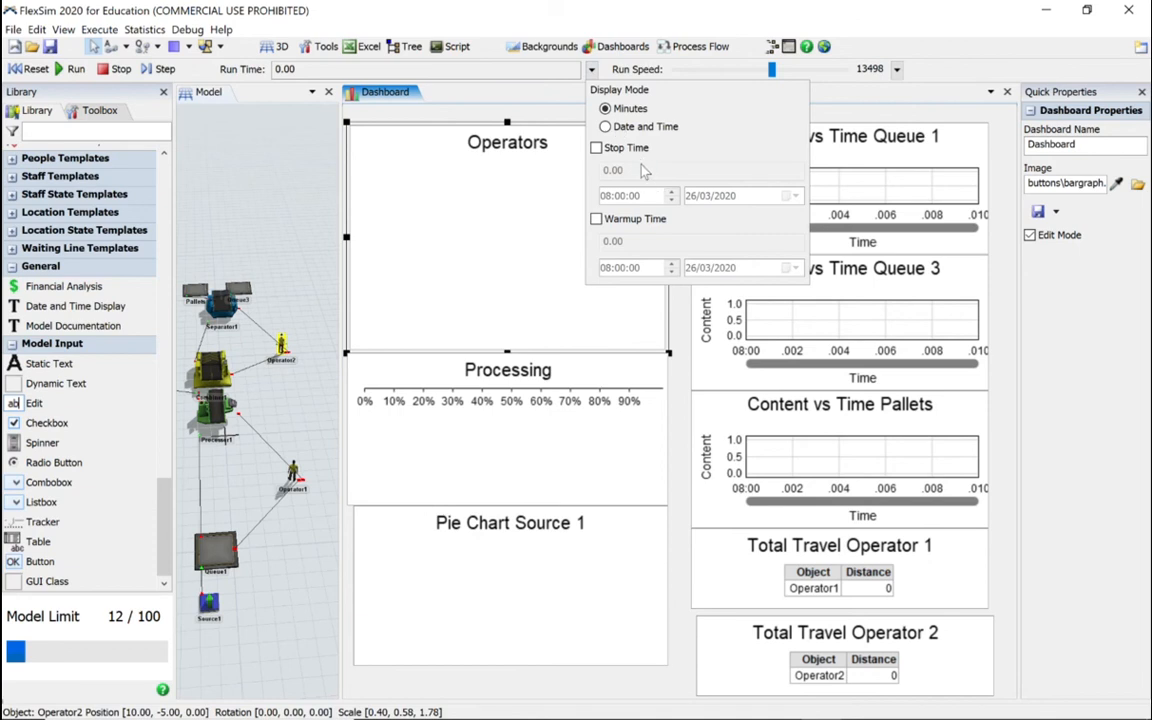
left_click(596, 148)
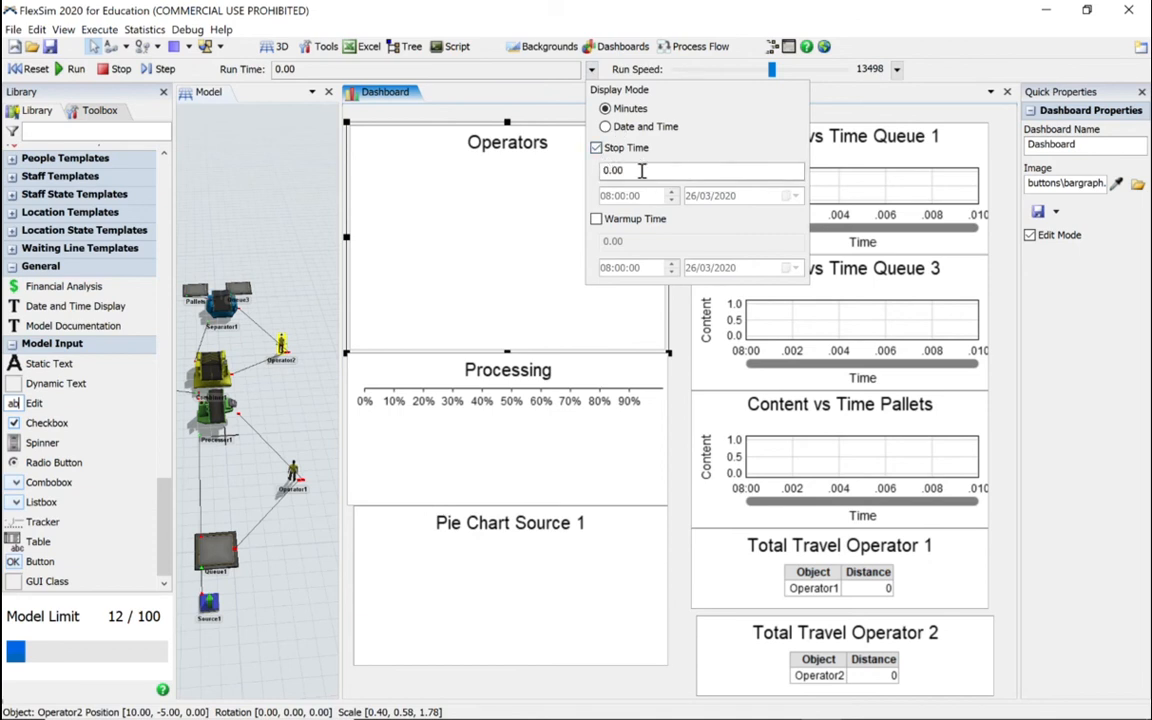
left_click_drag(642, 171, 574, 161)
type("1")
left_click(253, 210)
Step: Reset and run the model, raising the run speed to about 53946 to reach the stop time faster
left_click(30, 69)
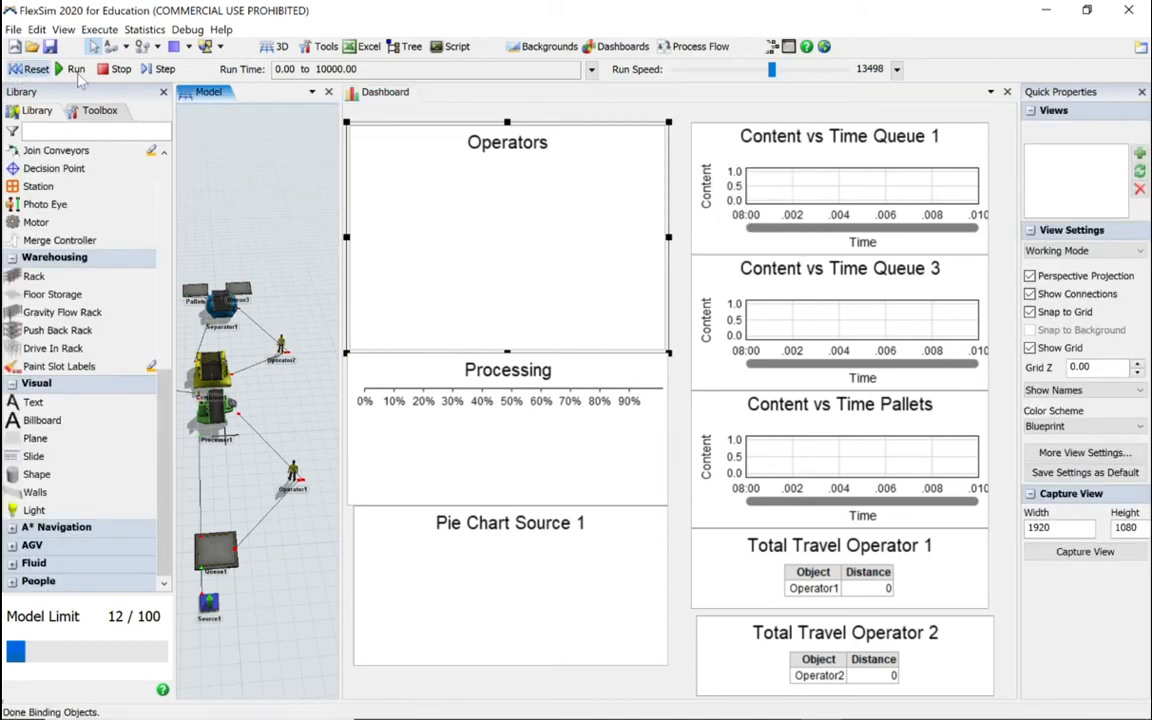
left_click(70, 69)
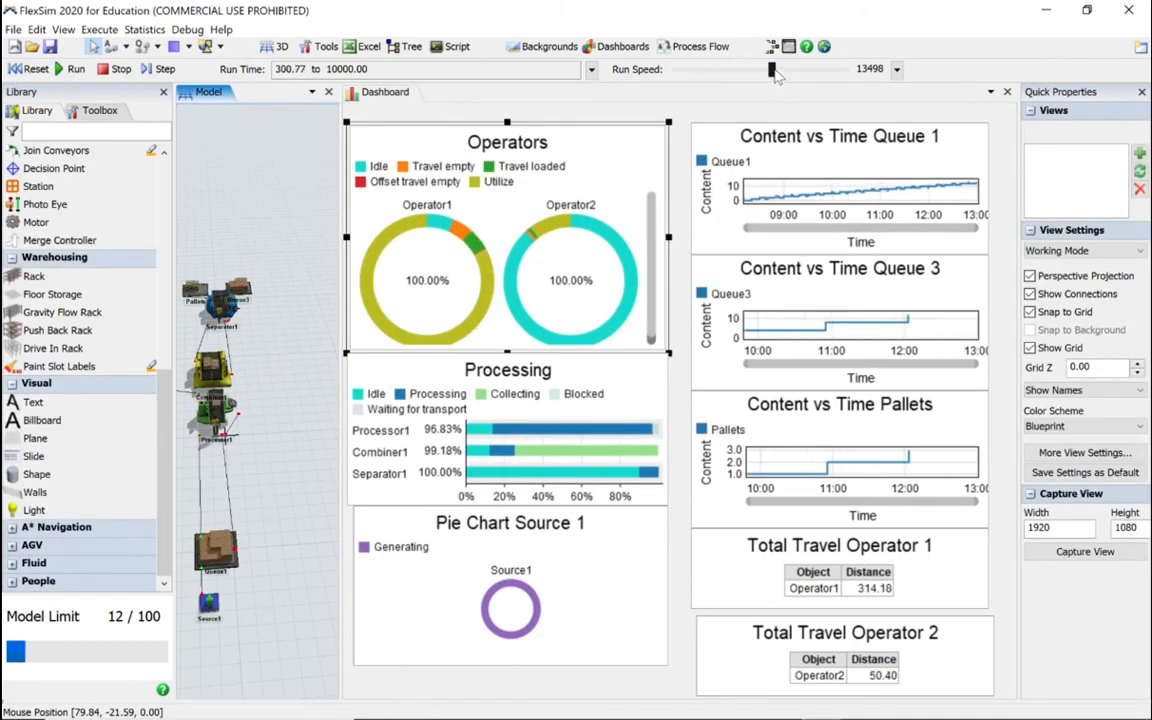
left_click_drag(771, 69, 816, 80)
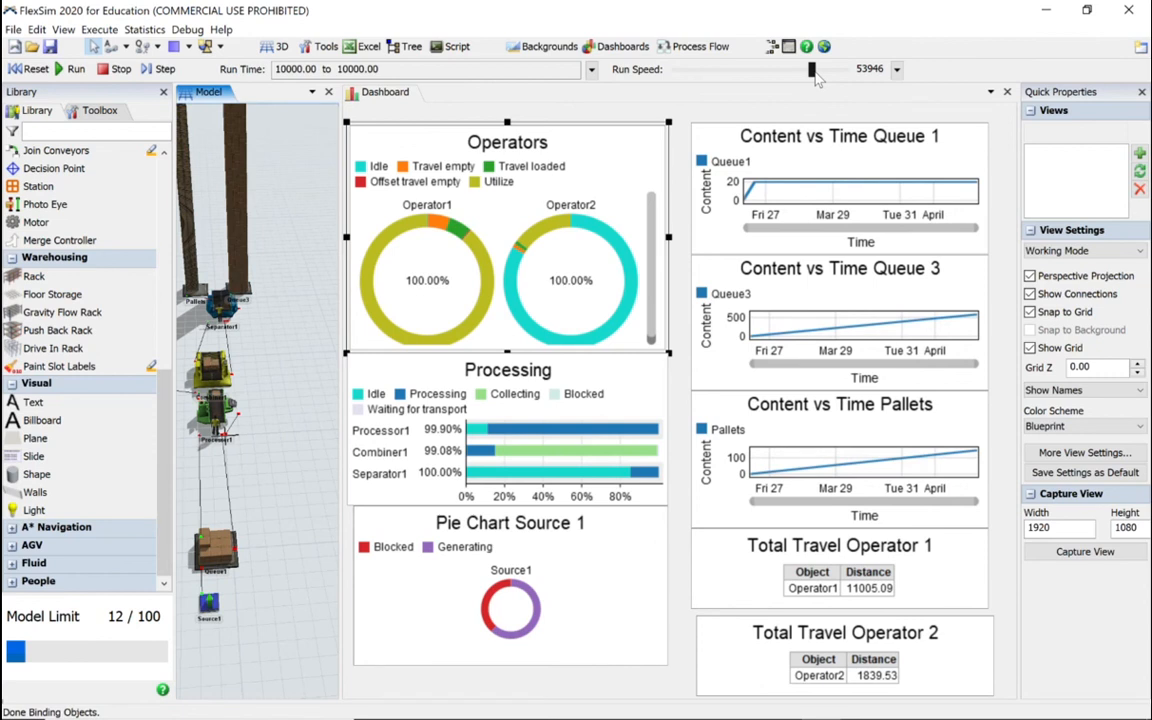
Step: Examine the state percentages of both operators and of the processor and combiner in the Operators and Processing charts
mouse_move(617, 255)
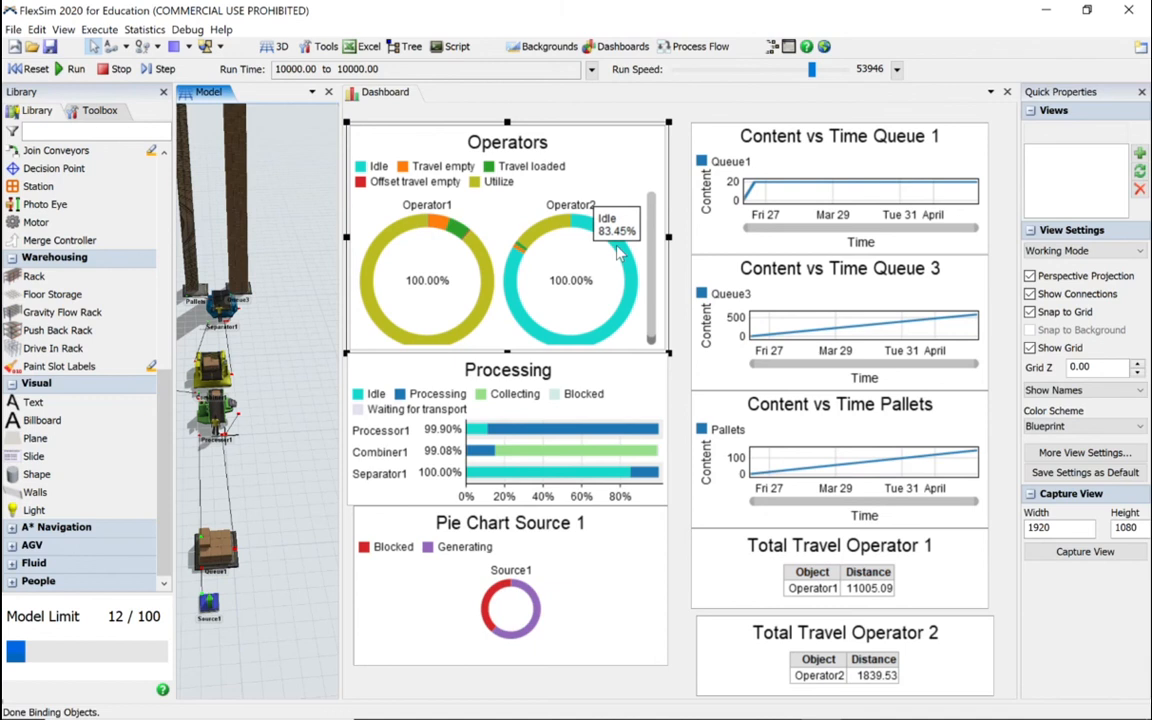
mouse_move(547, 233)
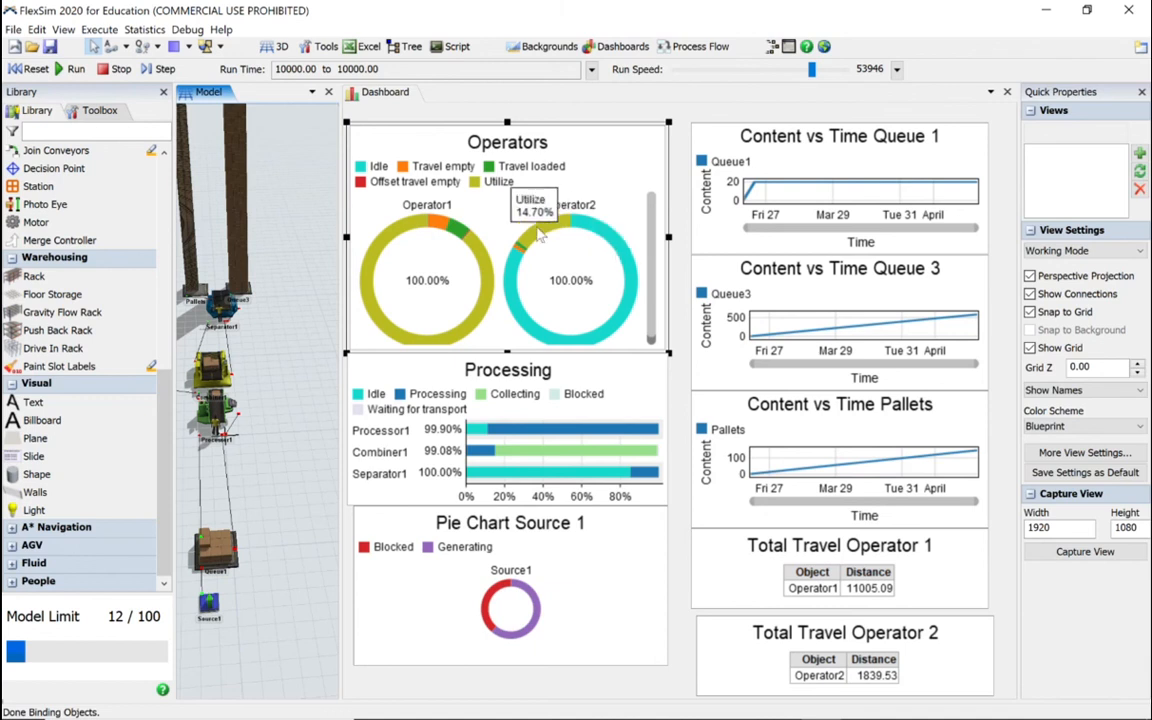
mouse_move(484, 279)
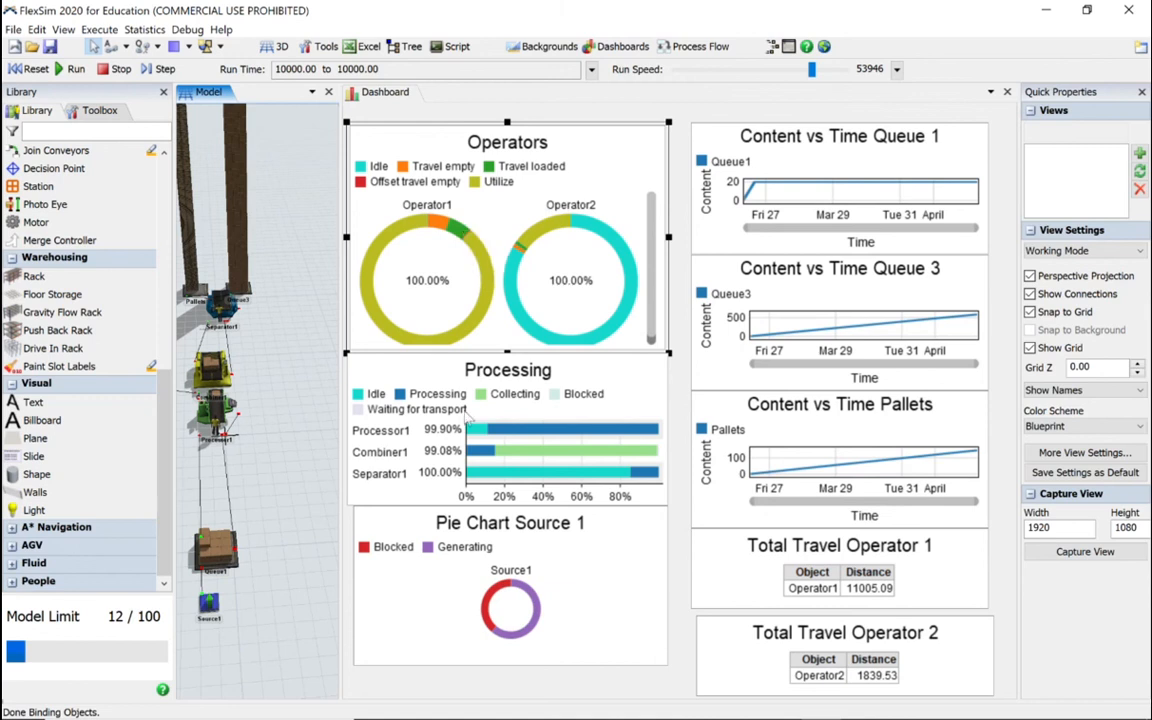
mouse_move(487, 622)
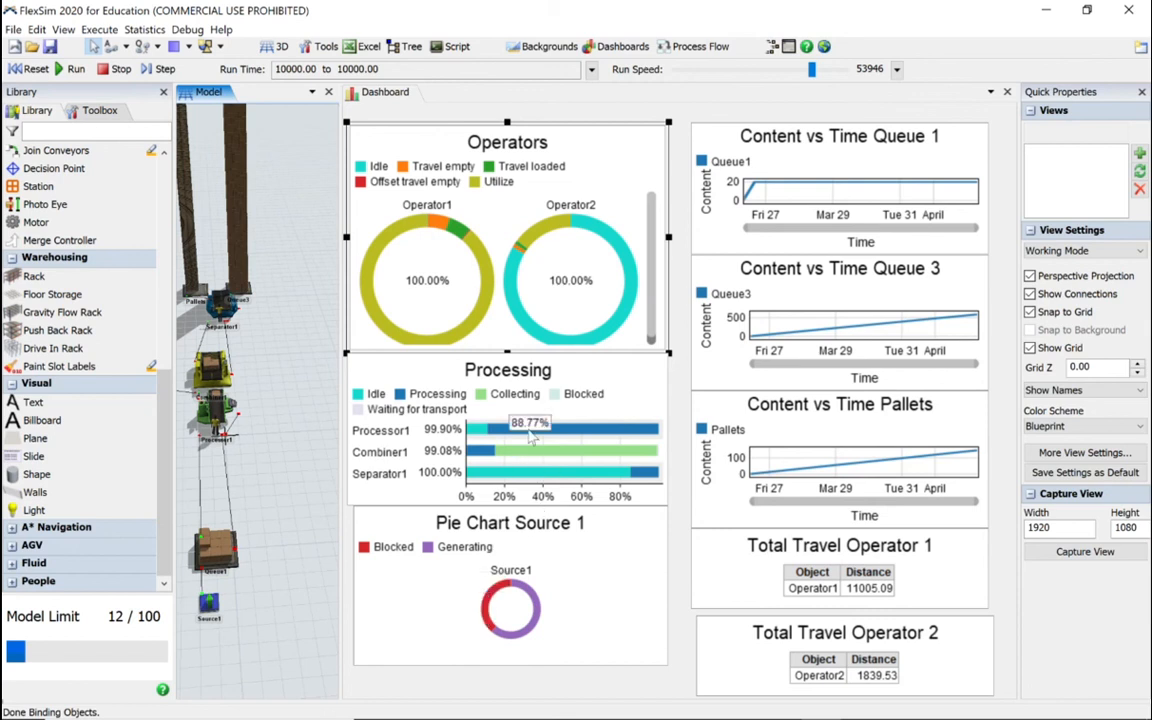
mouse_move(509, 434)
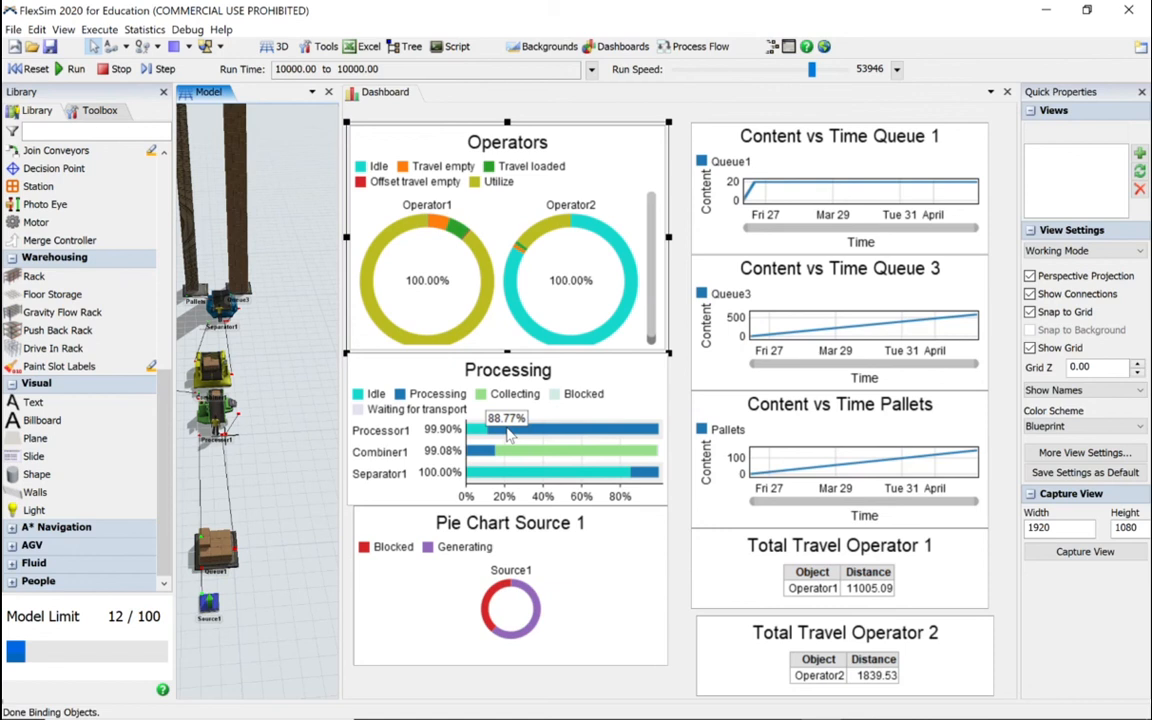
mouse_move(525, 456)
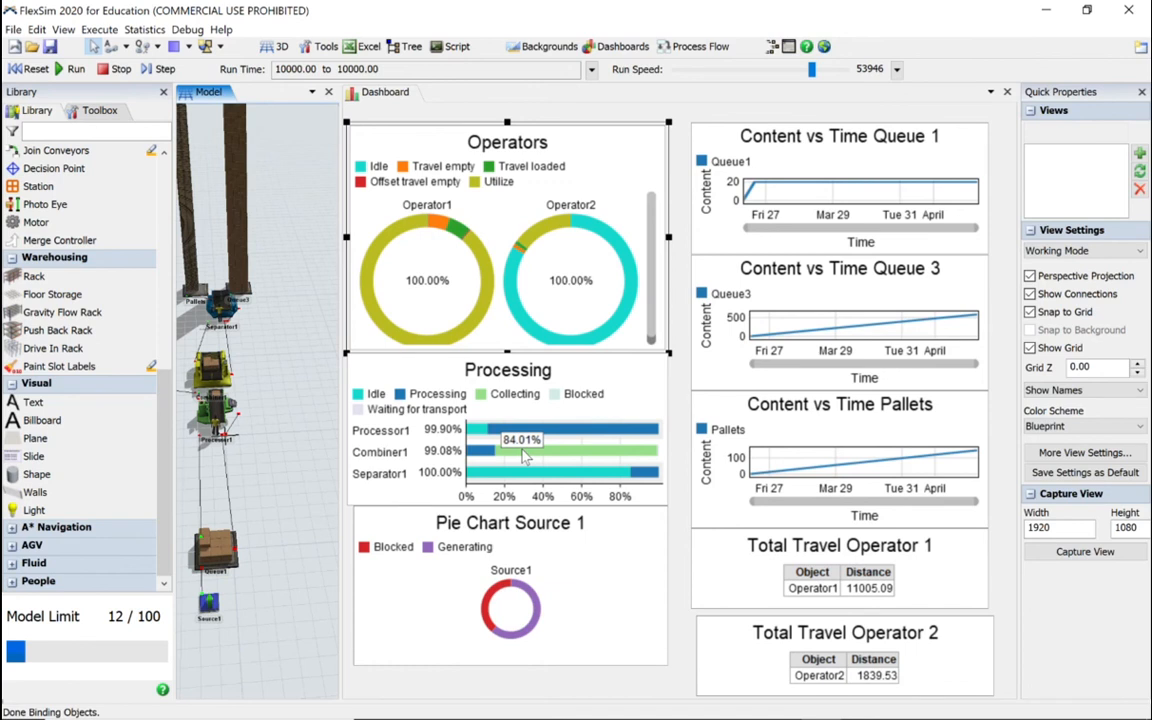
mouse_move(490, 457)
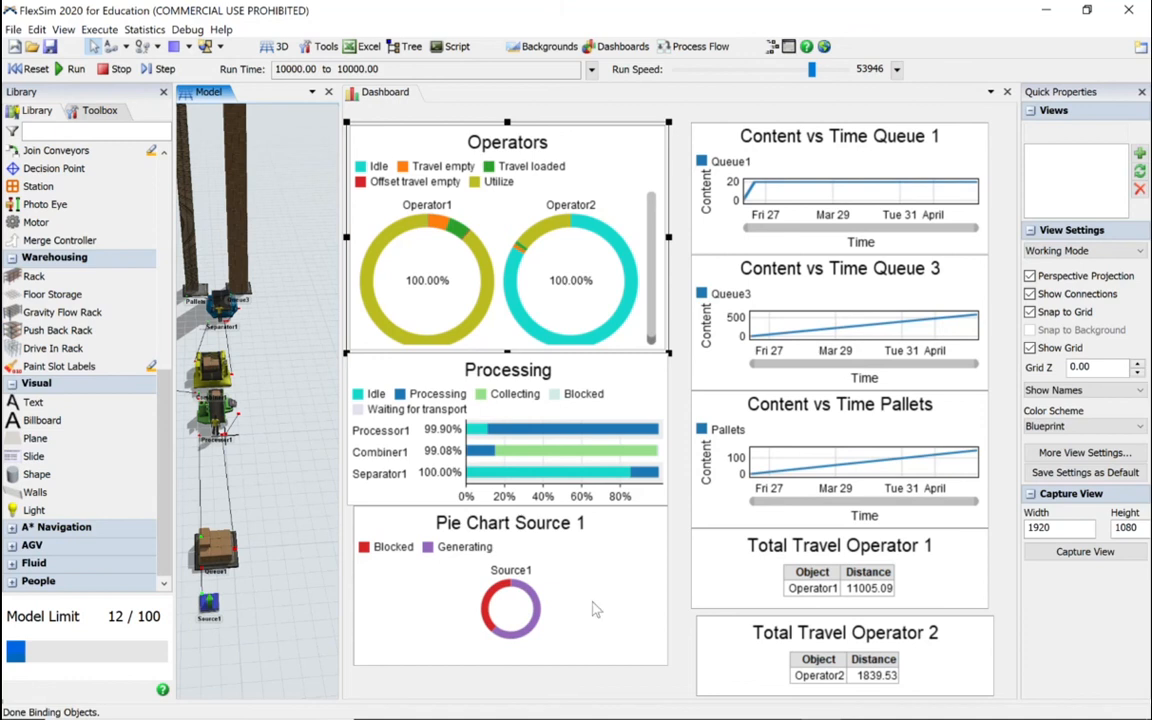
Step: Deselect the Operators chart, return to the start of the dashboard library, and select Separator1 in the 3D model
left_click(678, 537)
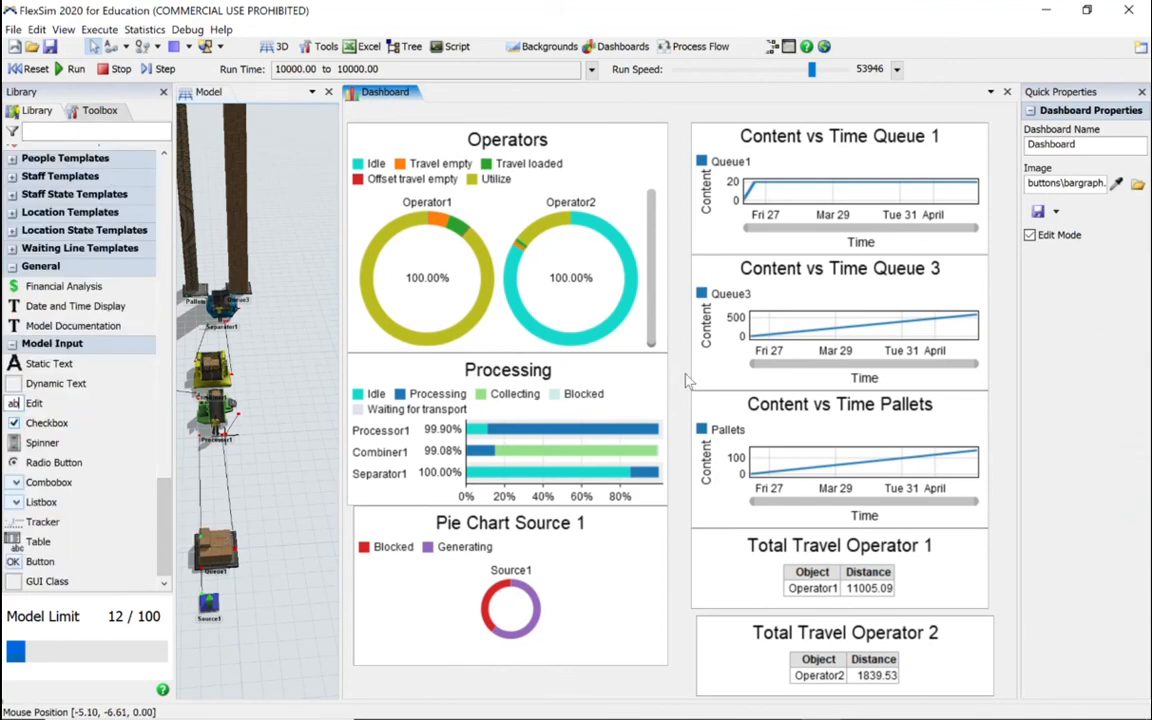
left_click_drag(160, 475, 176, 146)
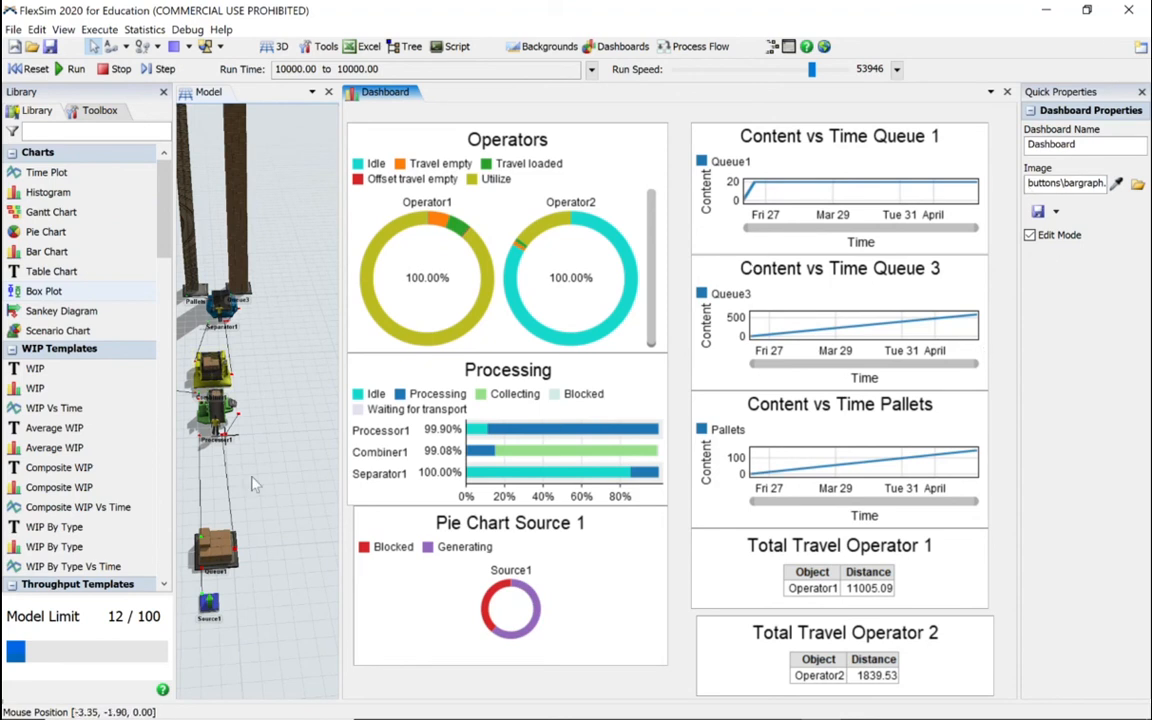
left_click(221, 306)
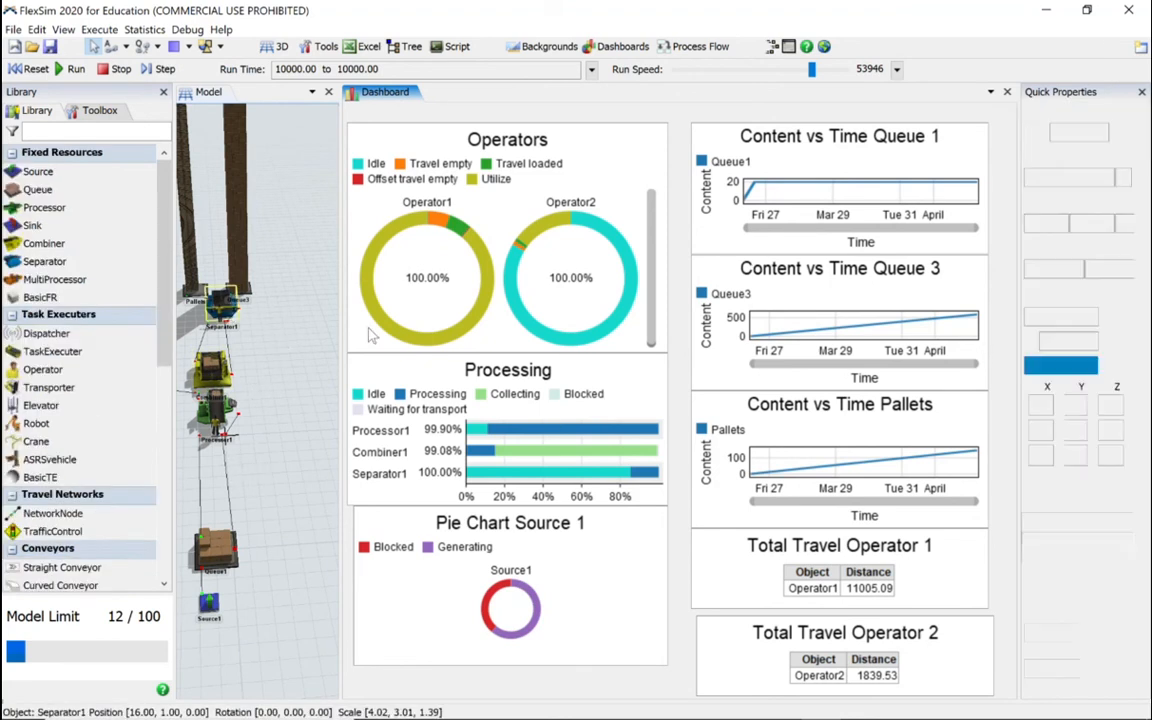